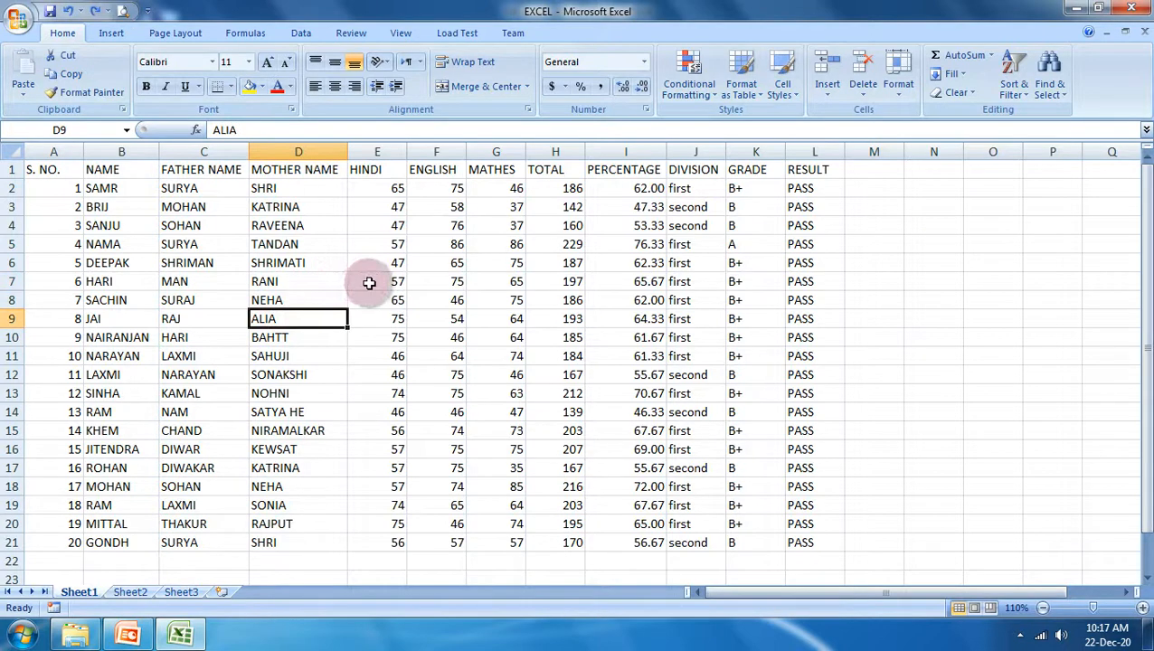
- Insert a blank cell at E8 in the HINDI column, shifting the existing cells down
left_click(373, 282)
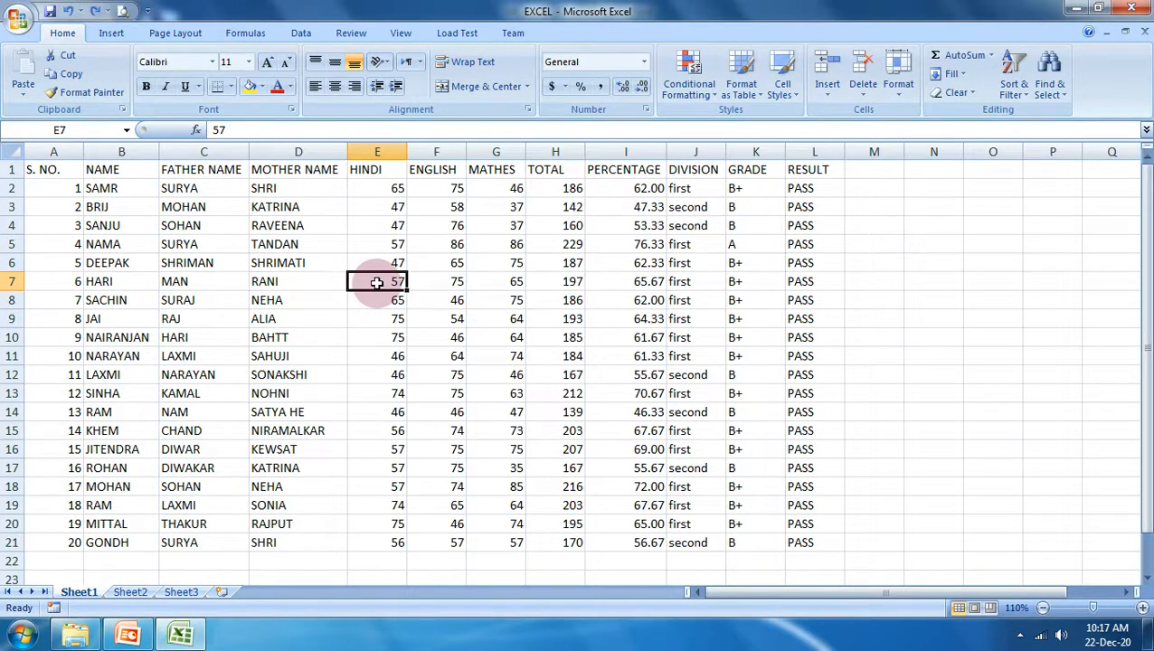
left_click(384, 306)
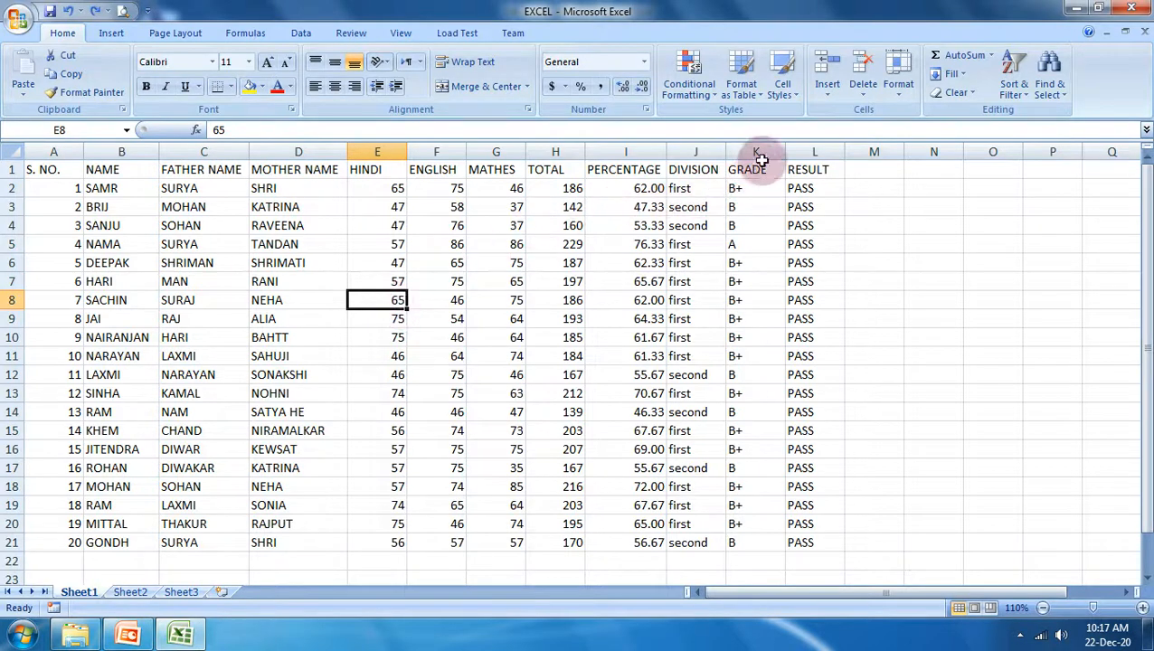
left_click(826, 93)
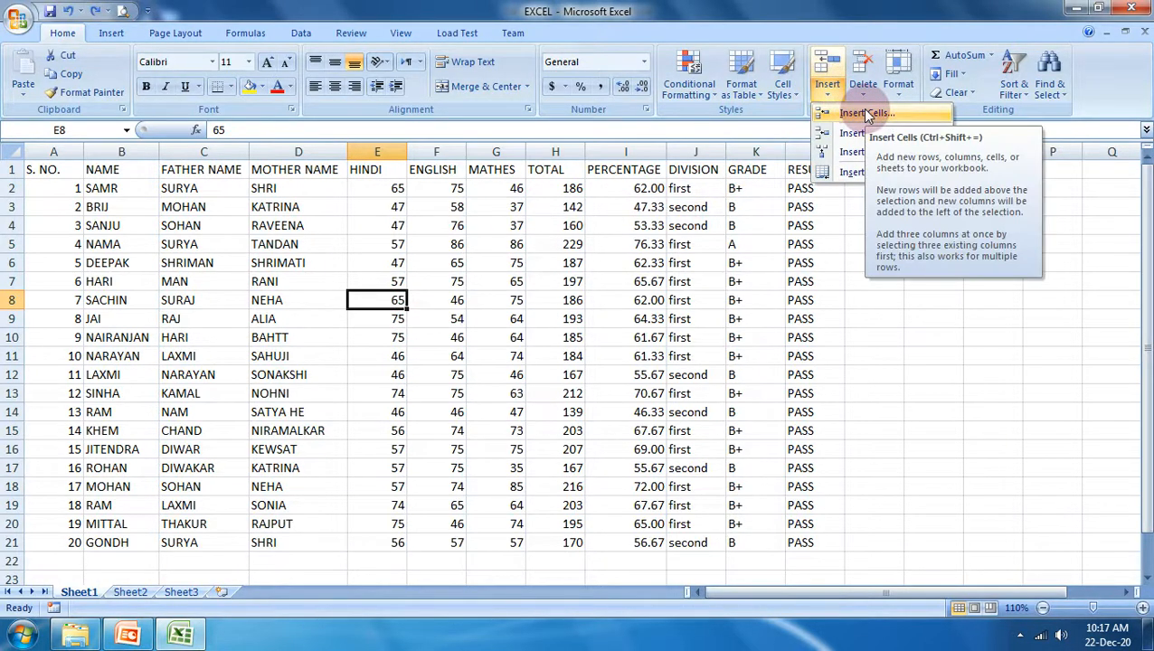
left_click(866, 114)
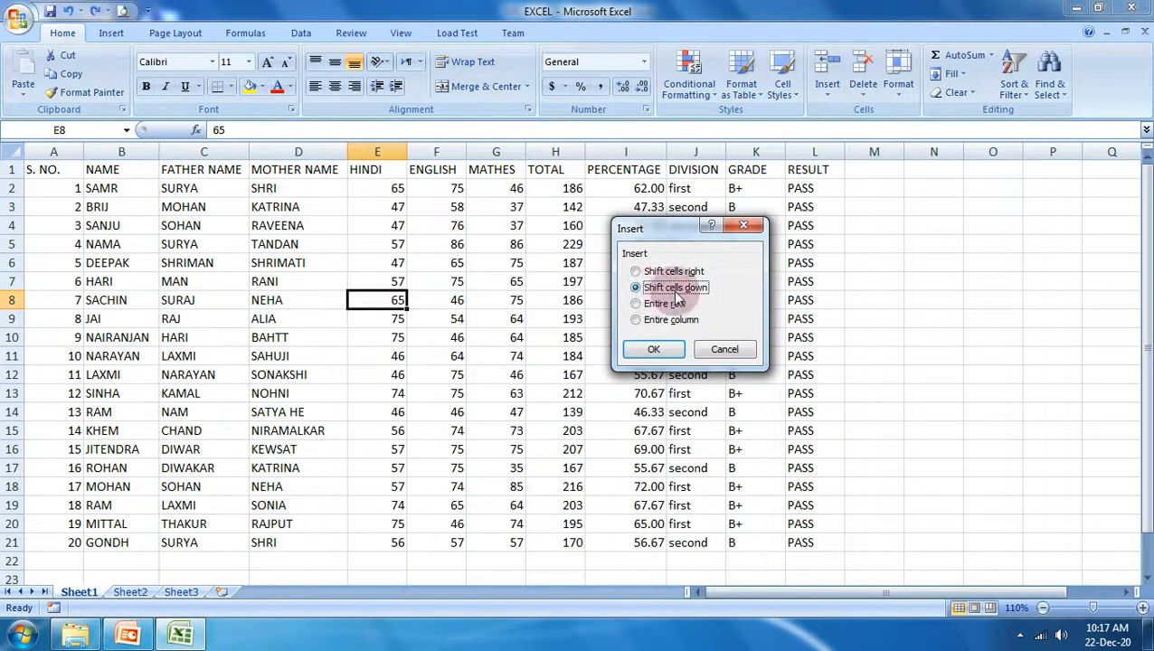
left_click(642, 351)
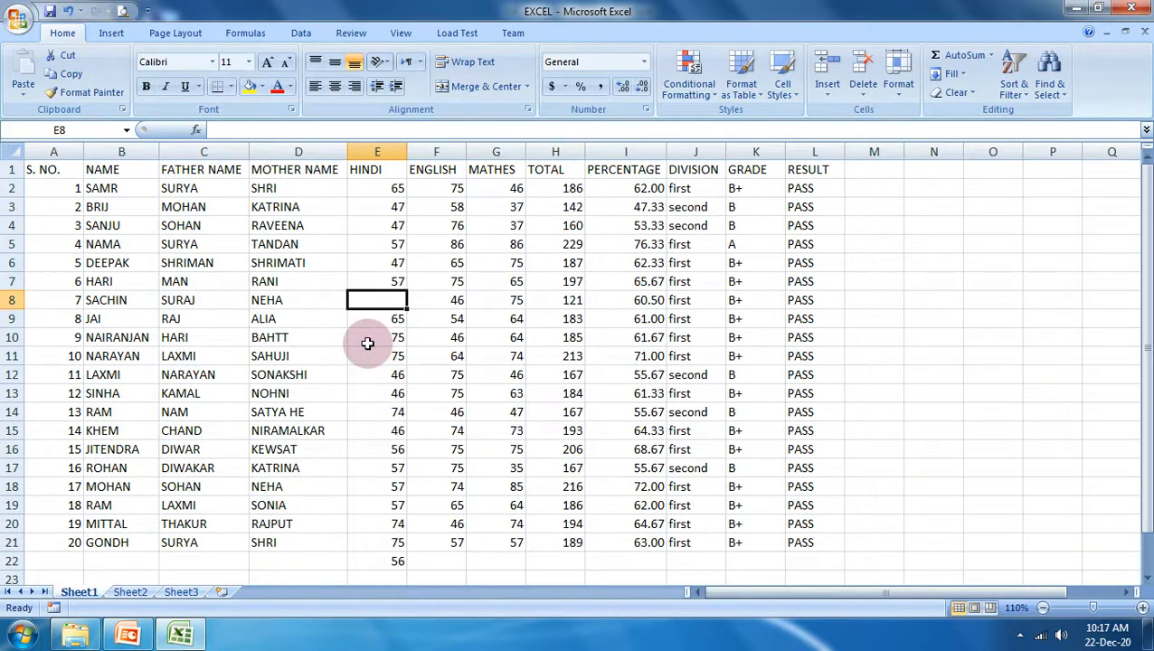
- Try inserting a blank cell at D5 with the existing cells shifted right, and undo the insertion
left_click(270, 248)
left_click(823, 96)
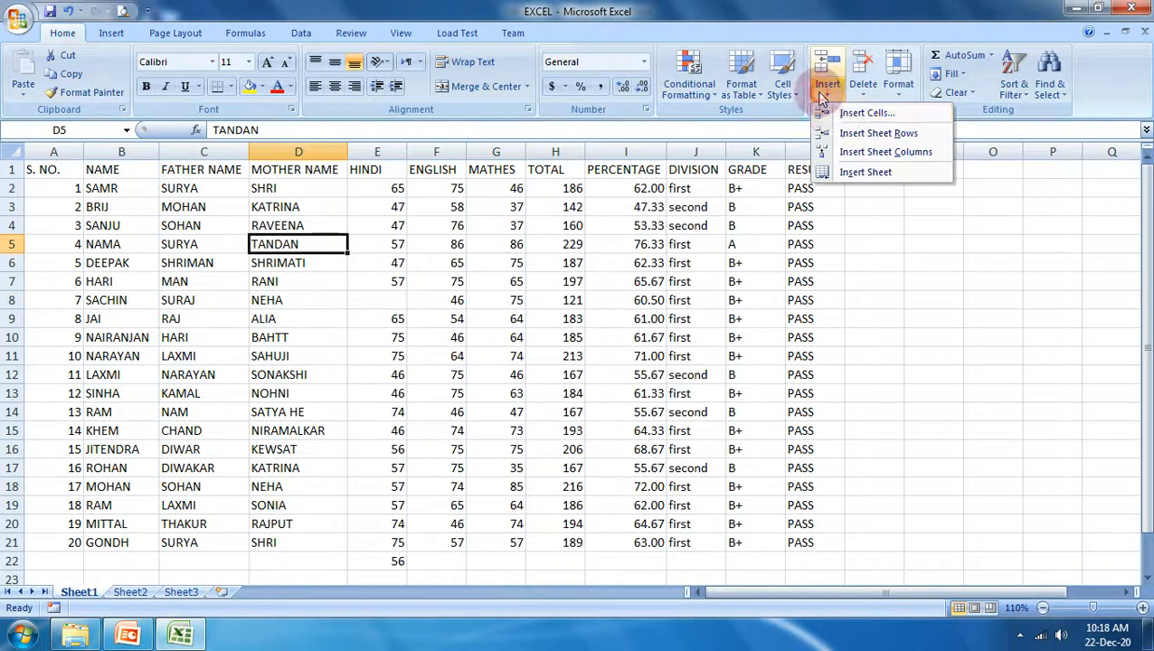
left_click(832, 115)
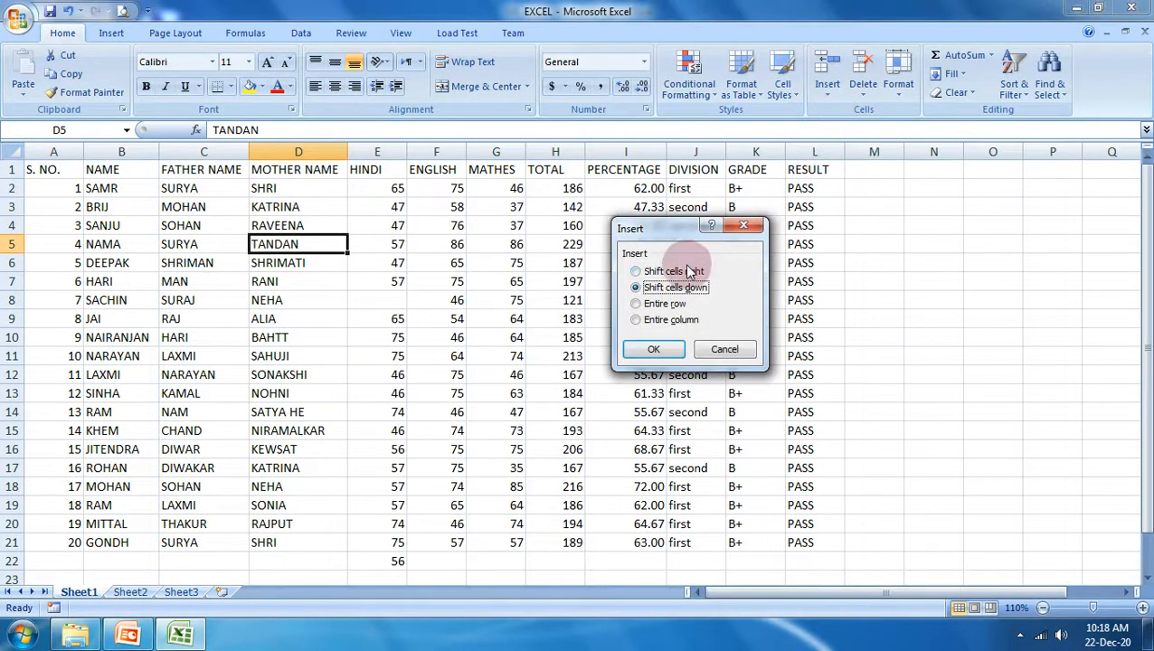
left_click(674, 271)
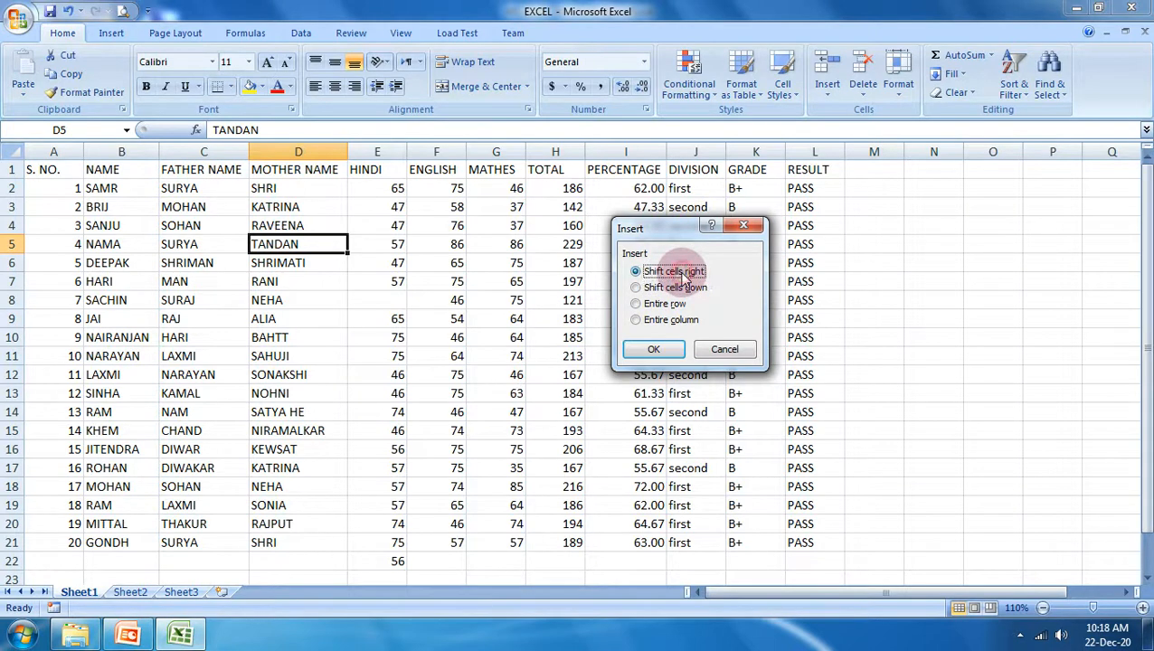
left_click(656, 350)
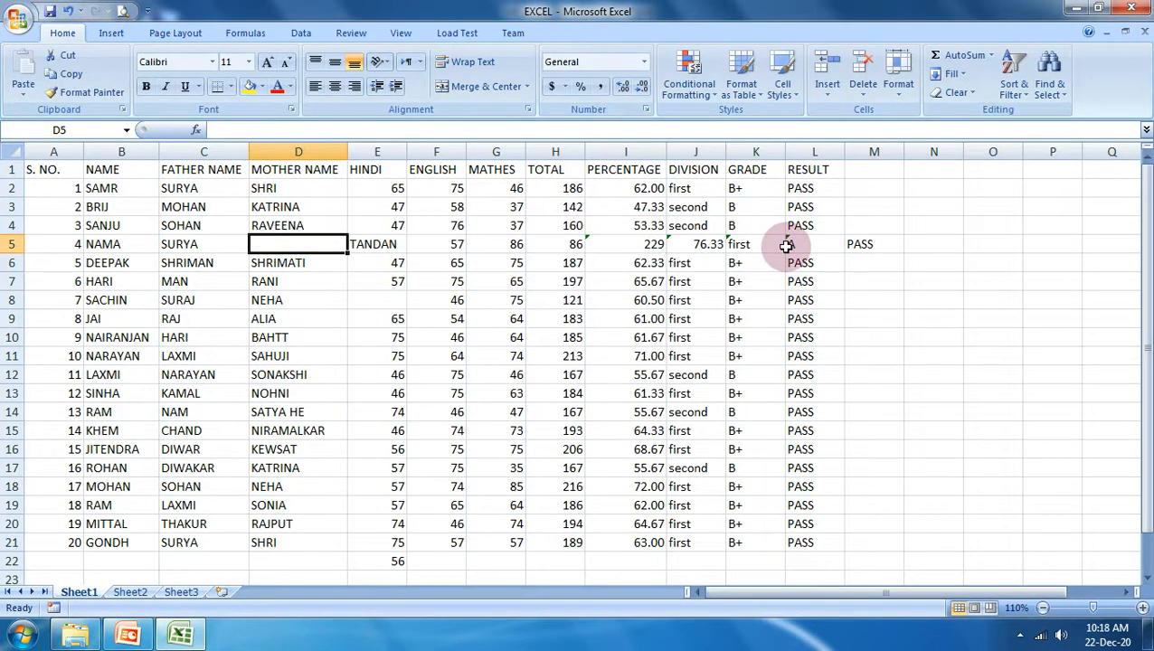
key("ctrl+z")
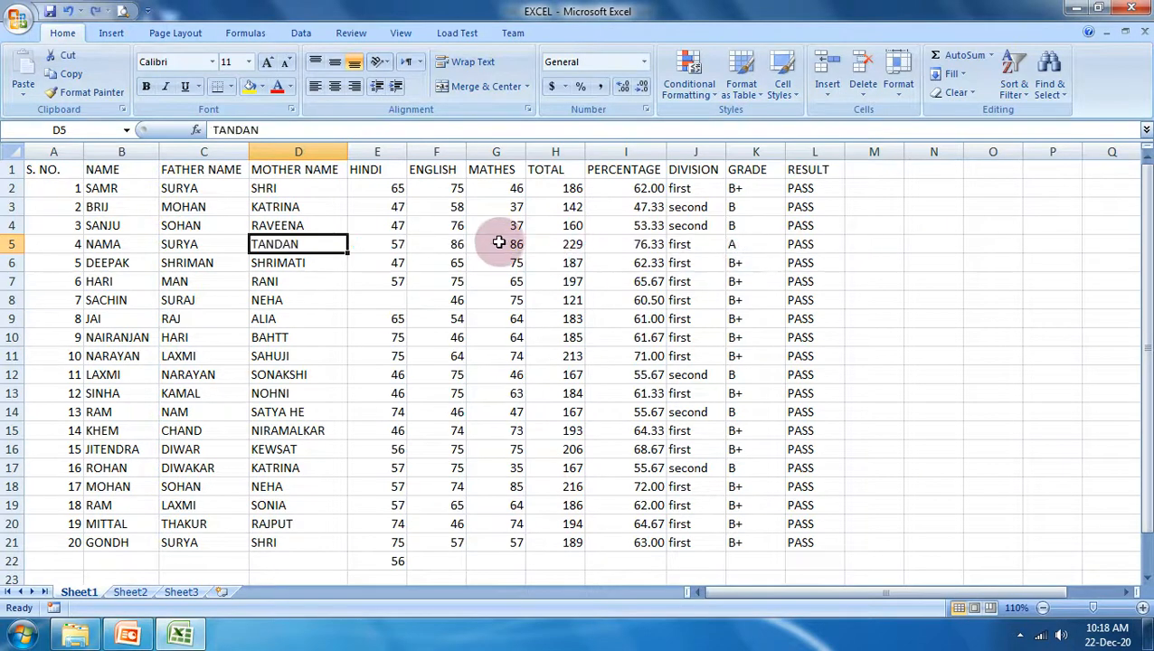
- Insert a blank sheet row above row 5 of the student marks table
left_click(461, 245)
left_click_drag(463, 246, 516, 249)
left_click(399, 248)
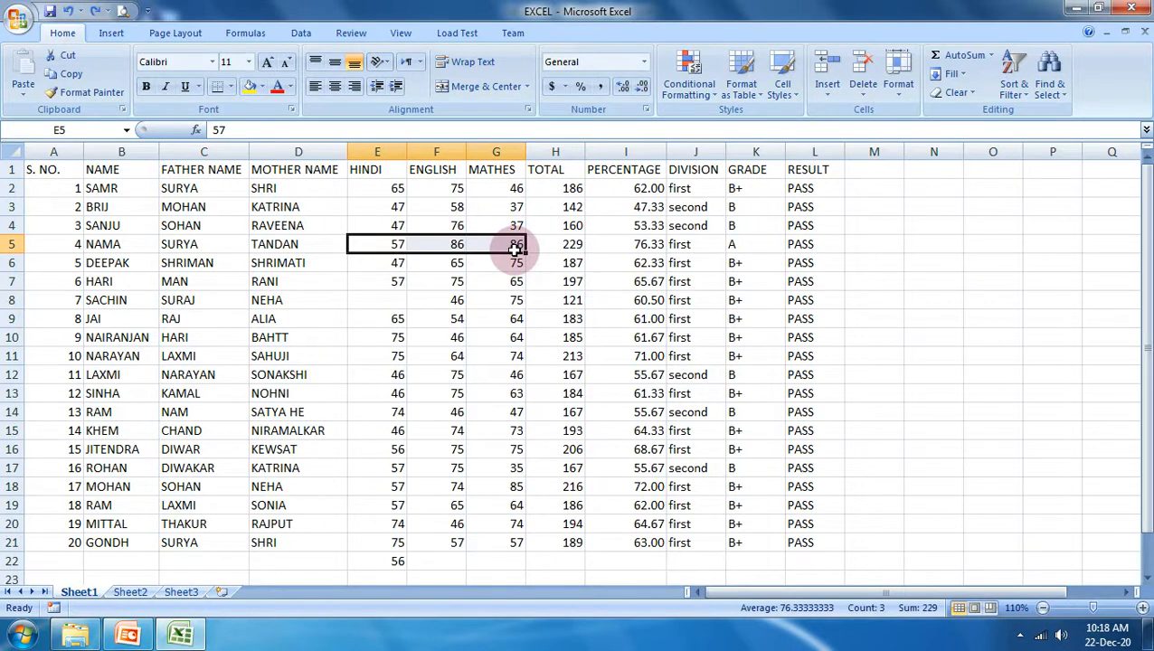
left_click(398, 243)
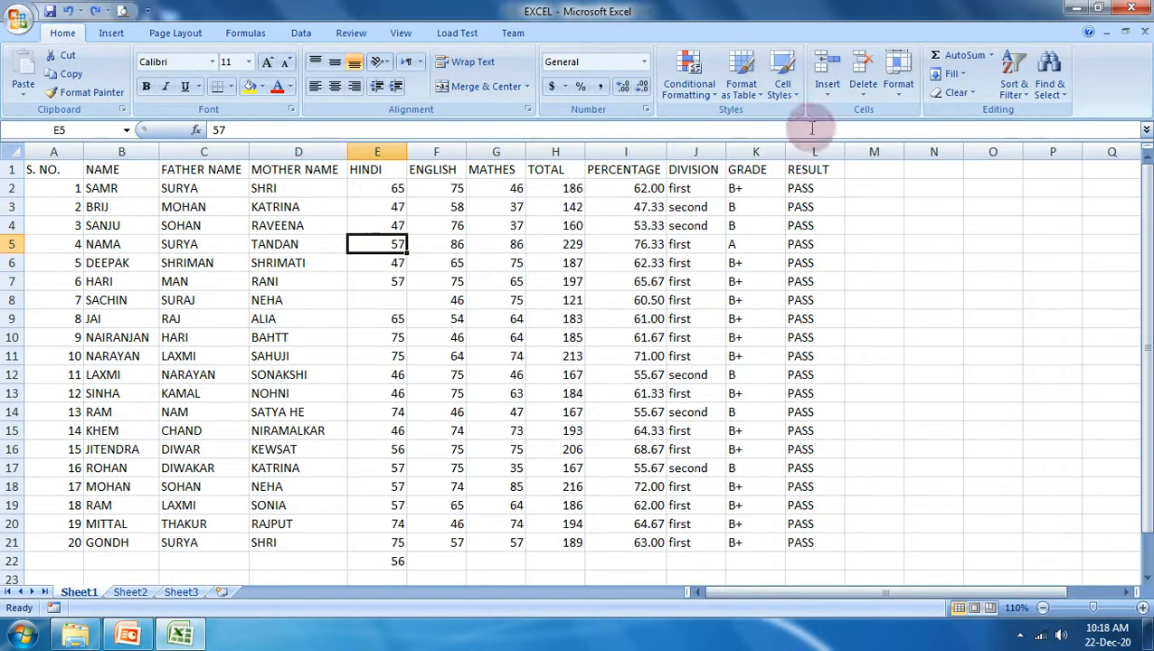
left_click(827, 86)
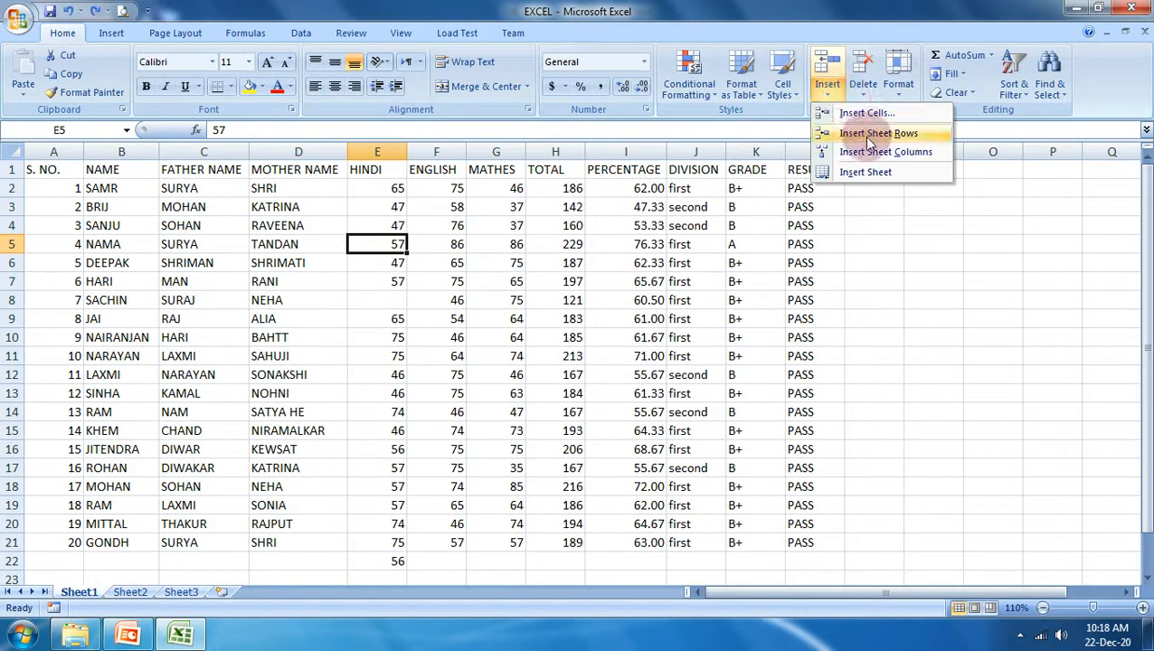
left_click(867, 136)
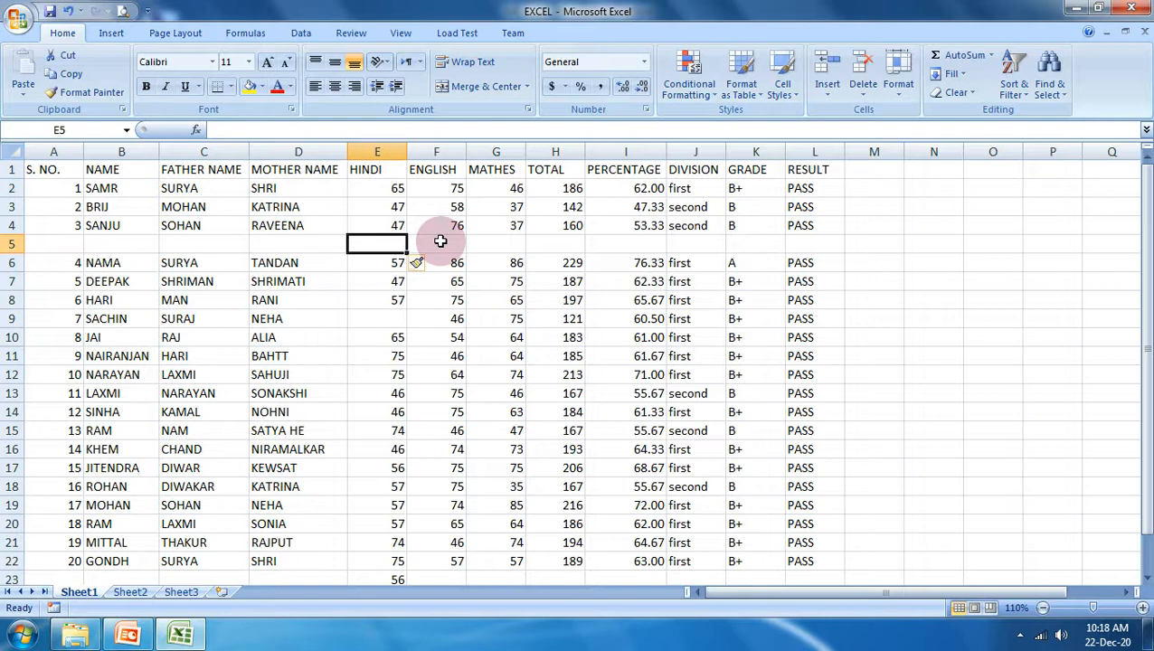
left_click(441, 238)
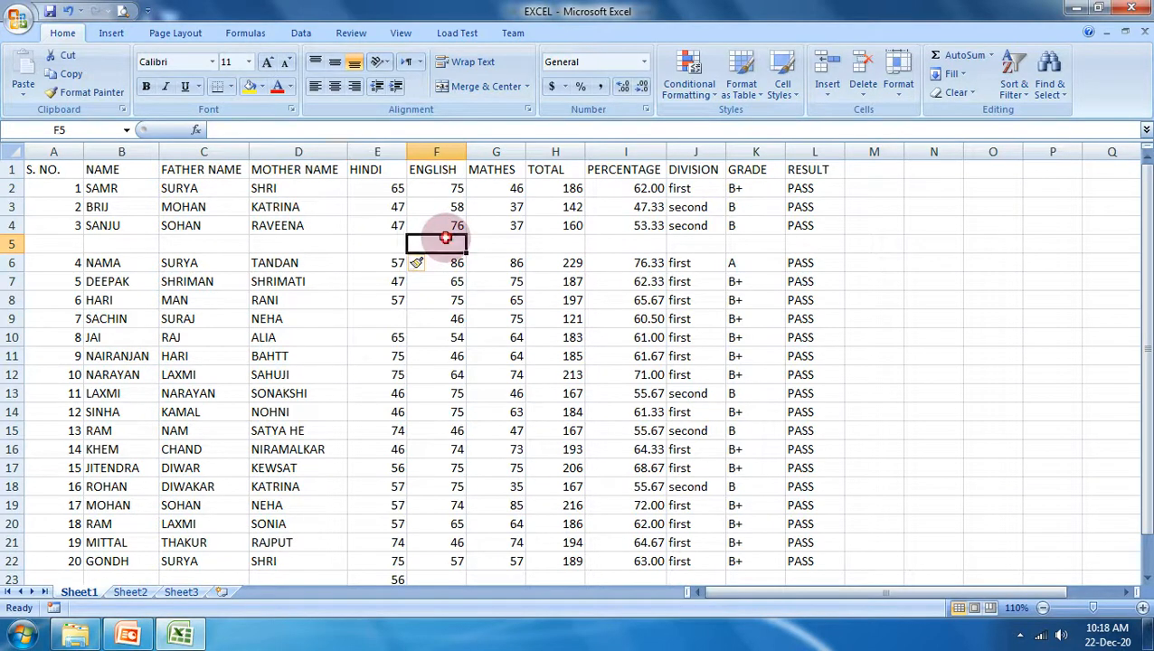
left_click(418, 204)
left_click(369, 188)
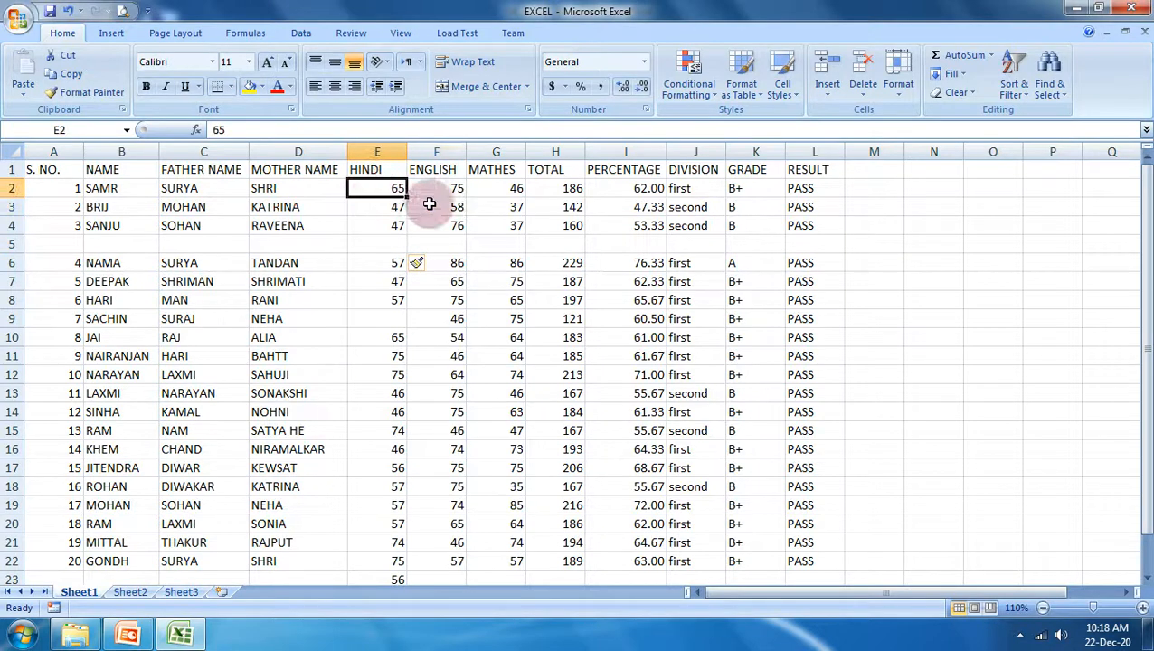
left_click(832, 92)
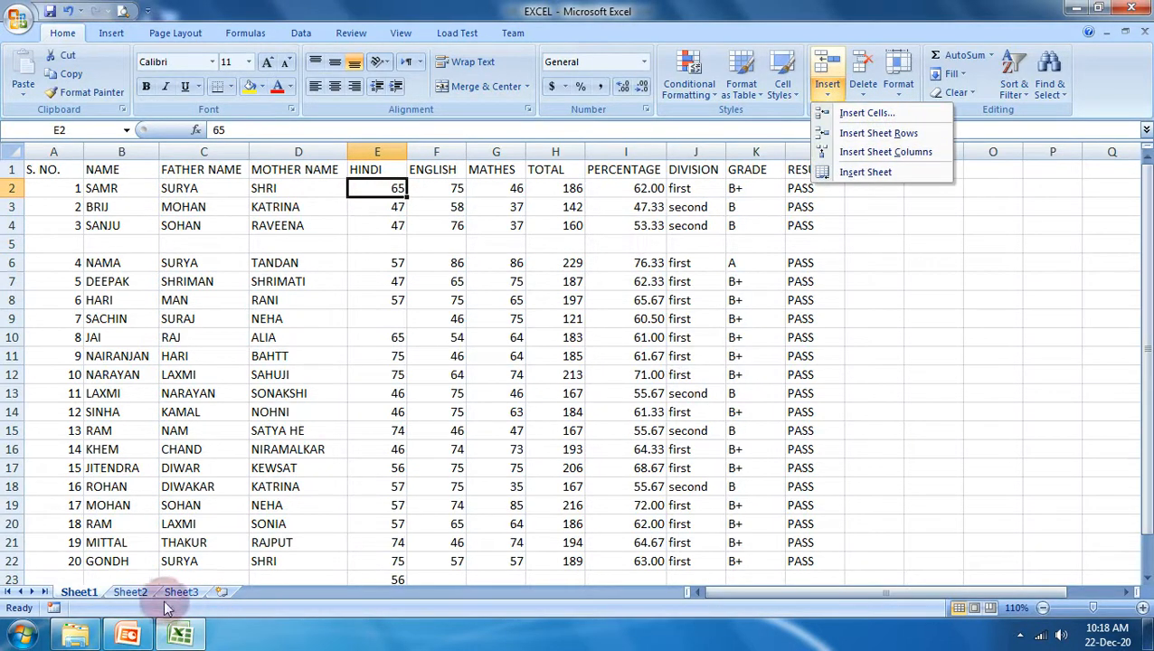
left_click(113, 593)
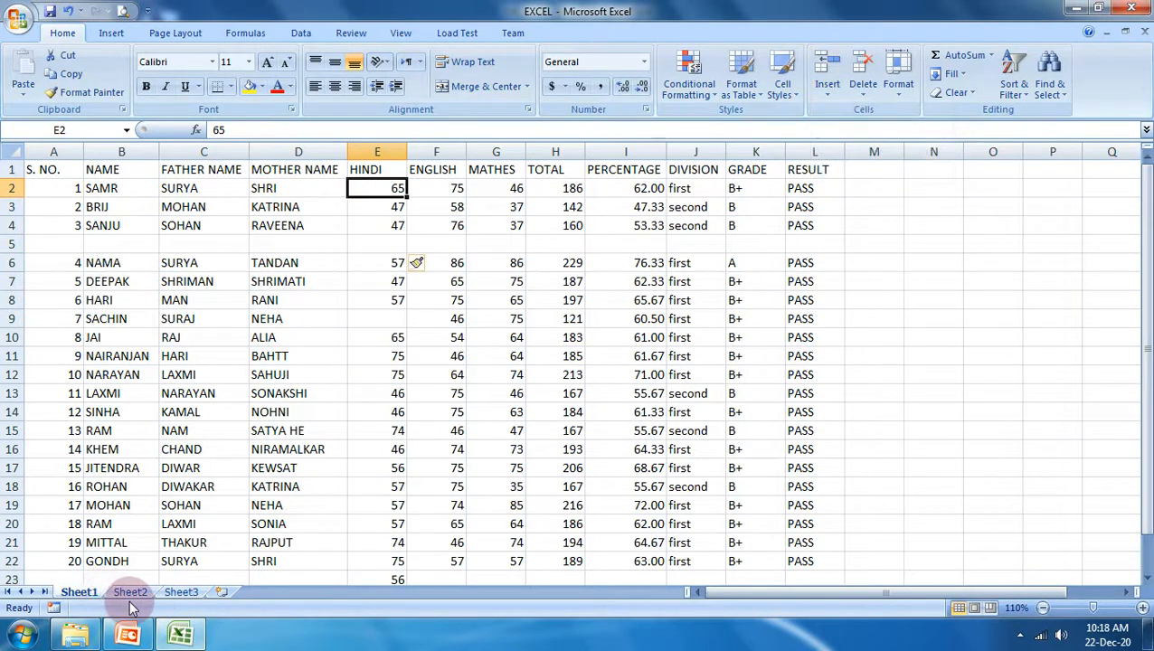
- Switch to Sheet2 and add two blank worksheets after Sheet3
left_click(177, 594)
left_click(127, 592)
left_click(104, 576)
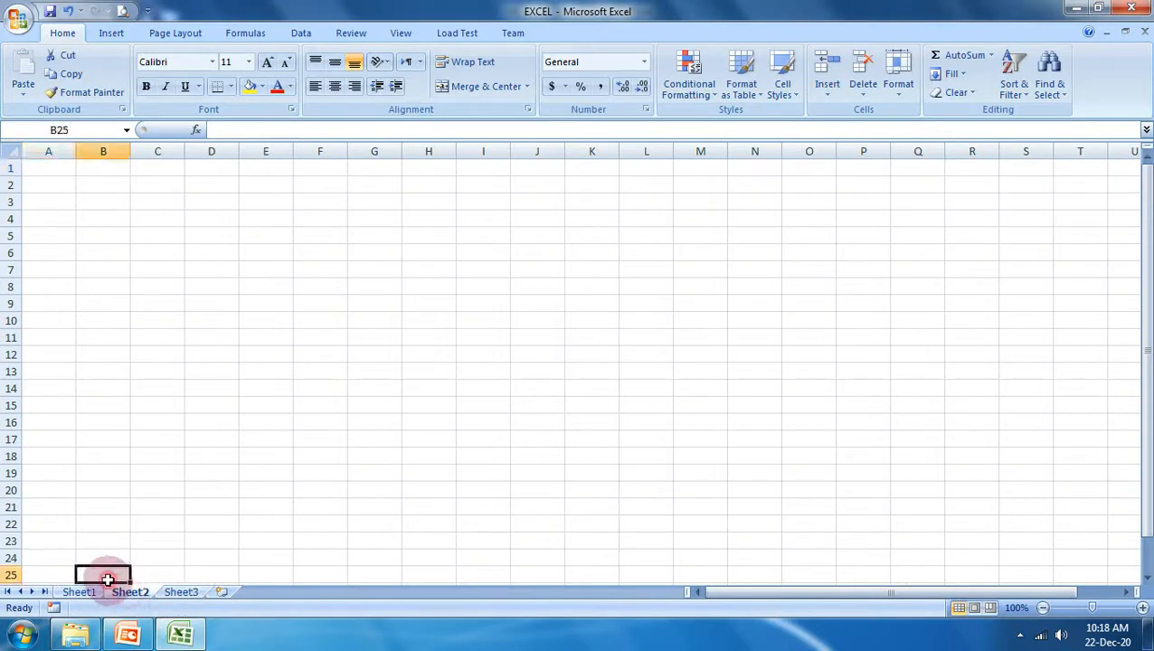
left_click(225, 595)
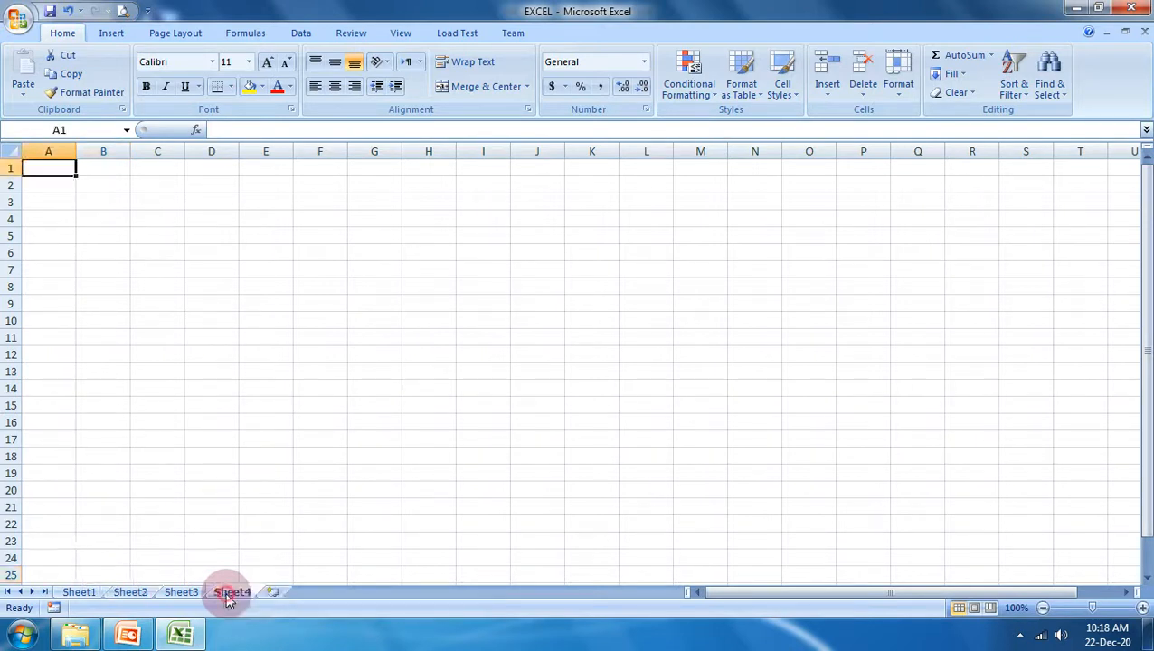
left_click(274, 593)
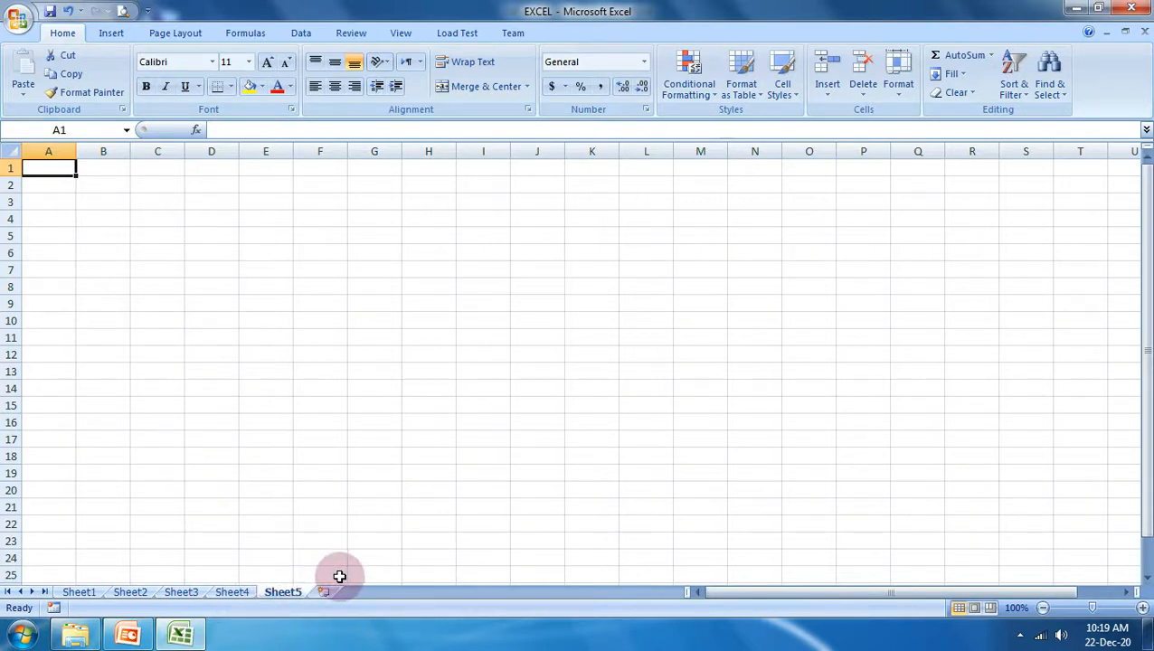
- Return to Sheet1 and repeatedly insert new blank worksheets in front of it, about 300 in all
left_click(82, 592)
scroll(257, 467, "down", 4)
scroll(257, 467, "up", 4)
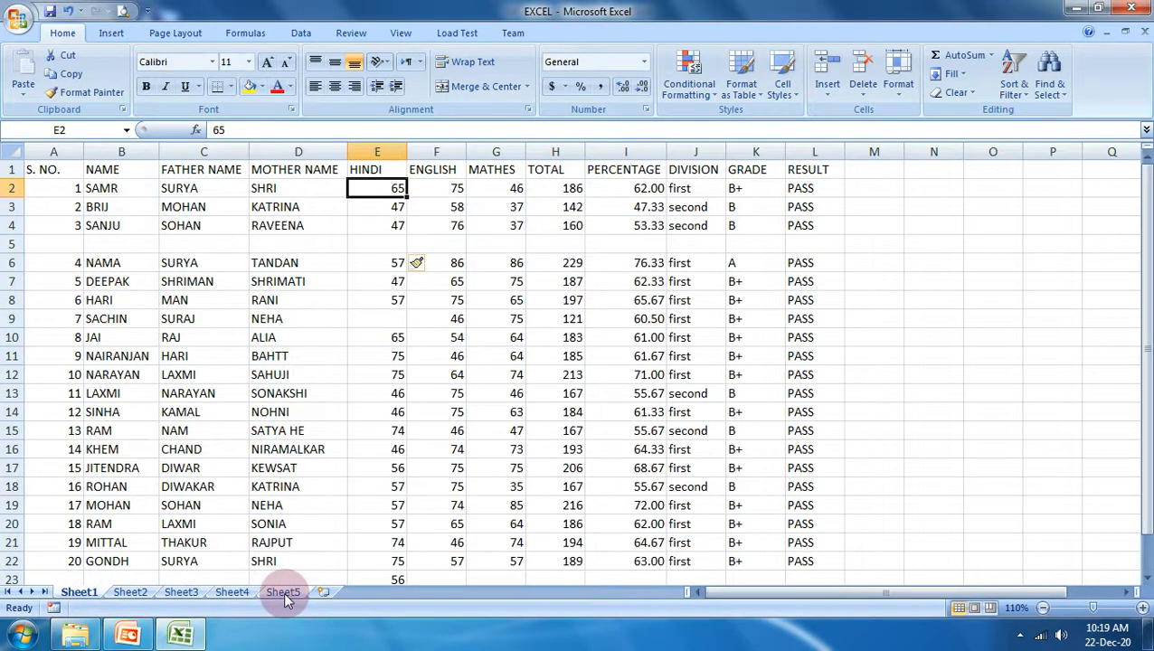
left_click(830, 97)
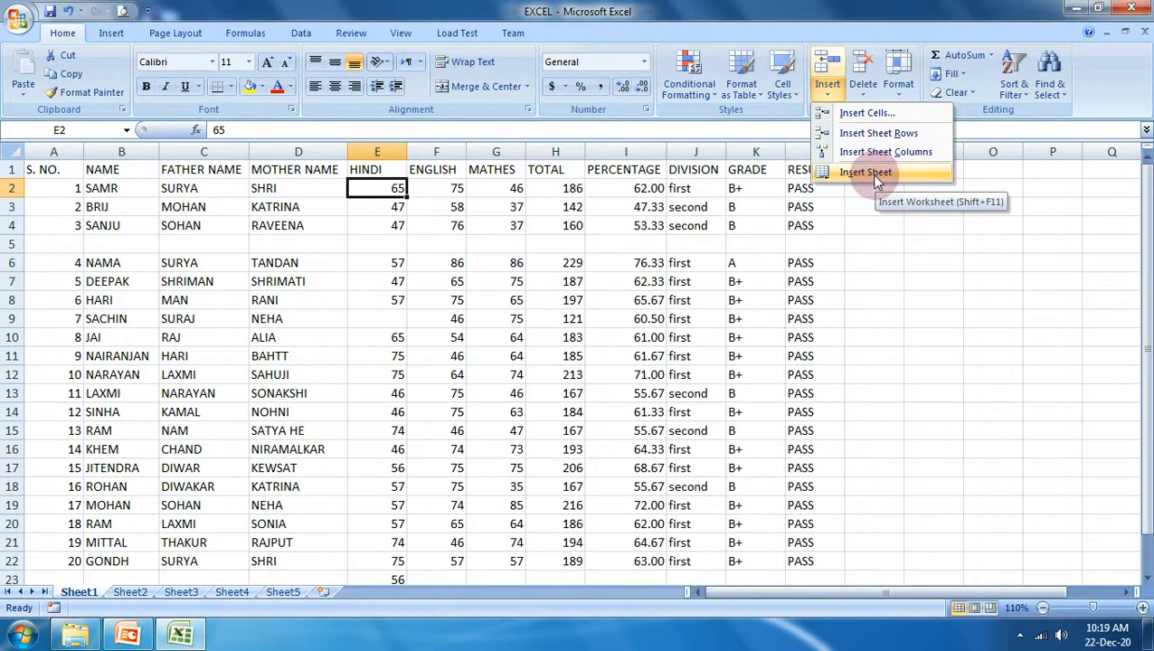
left_click(459, 356)
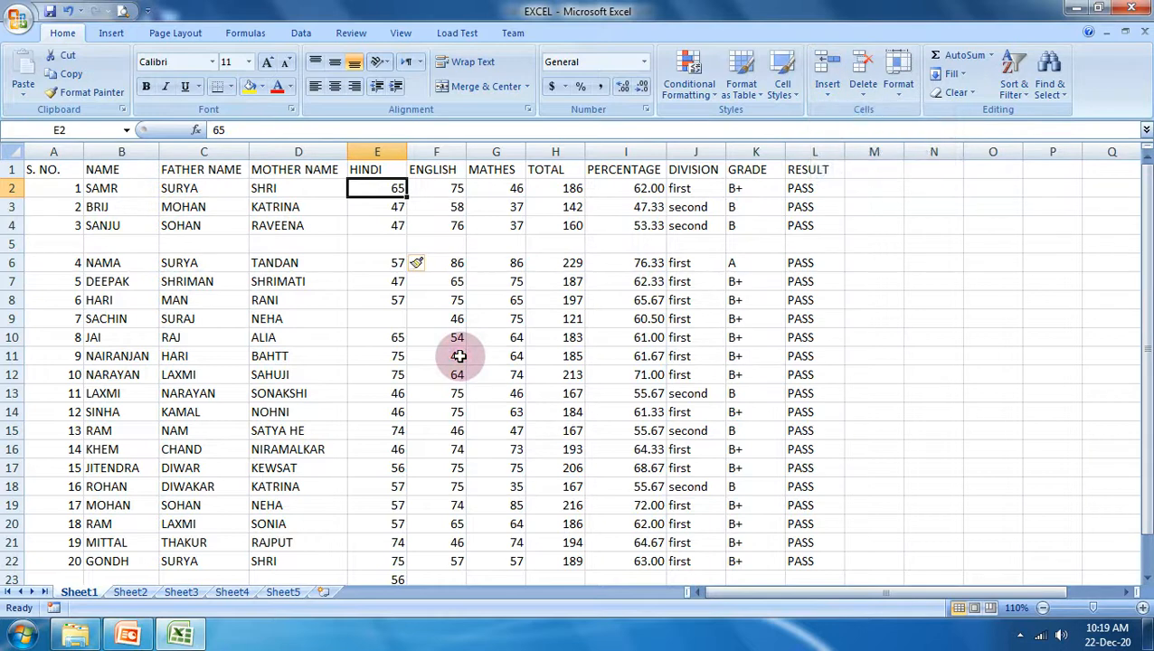
key("shift+F11")
key("shift+F11")
key("shift+F11")
key("shift+F11")
key("shift+F11")
key("shift+F11")
key("shift+F11")
key("shift+F11")
key("shift+F11")
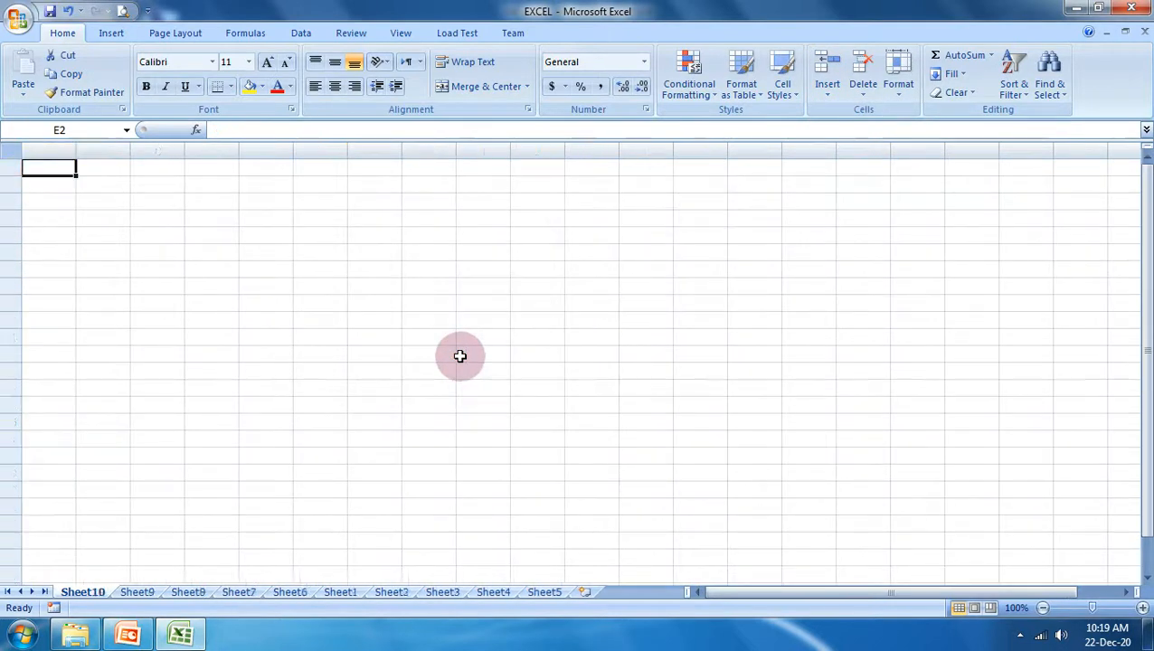
key("shift+F11")
key("shift+F11")
key("shift+F11")
key("shift+F11")
key("shift+F11")
key("shift+F11")
key("shift+F11")
key("shift+F11")
key("shift+F11")
key("shift+F11")
key("shift+F11")
key("shift+F11")
key("shift+F11")
key("shift+F11")
key("shift+F11")
key("shift+F11")
key("shift+F11")
key("shift+F11")
key("shift+F11")
key("shift+F11")
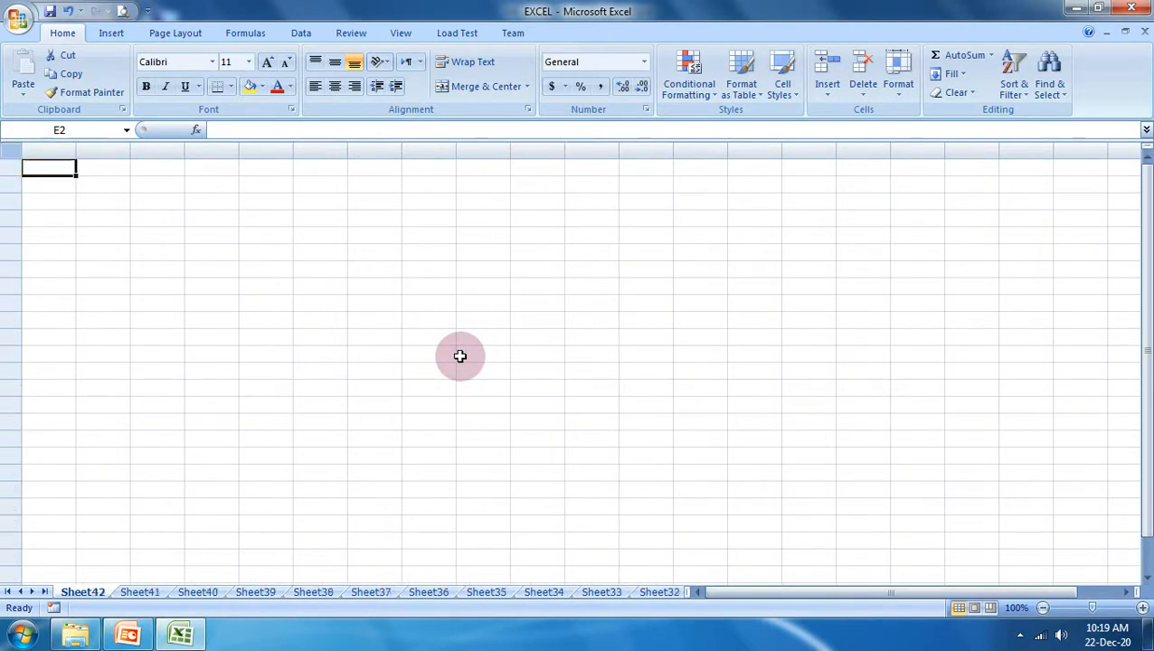
key("shift+F11")
key("shift+F11")
key("shift+F11")
key("shift+F11")
key("shift+F11")
key("shift+F11")
key("shift+F11")
key("shift+F11")
key("shift+F11")
key("shift+F11")
key("shift+F11")
key("shift+F11")
key("shift+F11")
key("shift+F11")
key("shift+F11")
key("shift+F11")
key("shift+F11")
key("shift+F11")
key("shift+F11")
key("shift+F11")
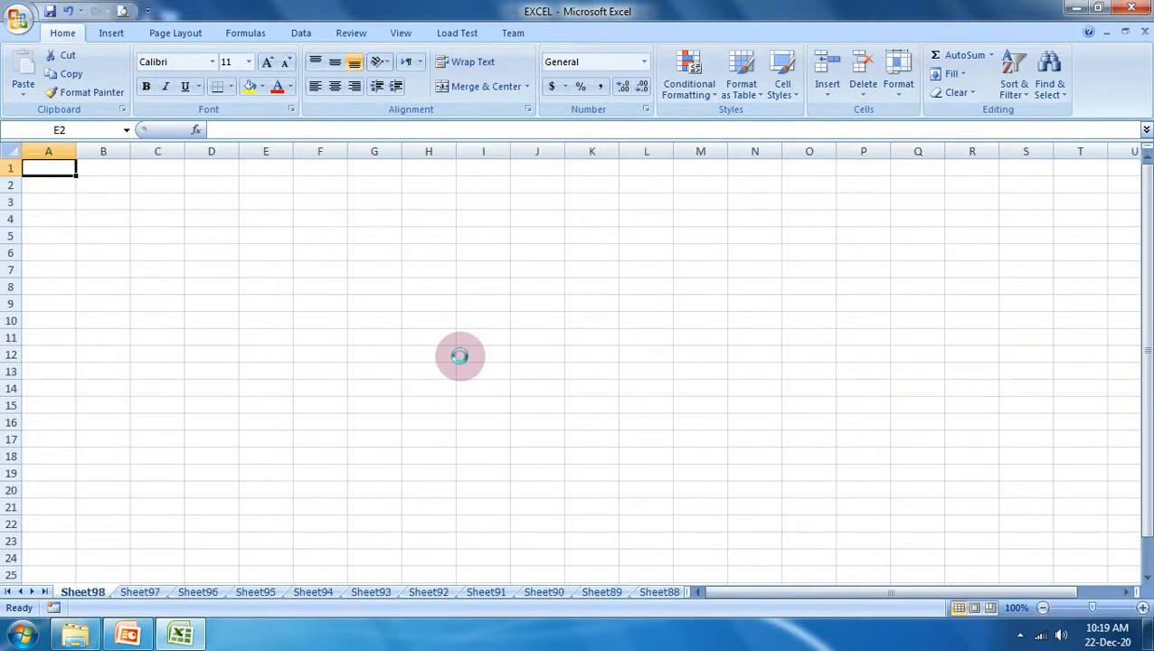
key("shift+F11")
key("shift+F11")
key("shift+F11")
key("shift+F11")
key("shift+F11")
key("shift+F11")
key("shift+F11")
key("shift+F11")
key("shift+F11")
key("shift+F11")
key("shift+F11")
key("shift+F11")
key("shift+F11")
key("shift+F11")
key("shift+F11")
key("shift+F11")
key("shift+F11")
key("shift+F11")
key("shift+F11")
key("shift+F11")
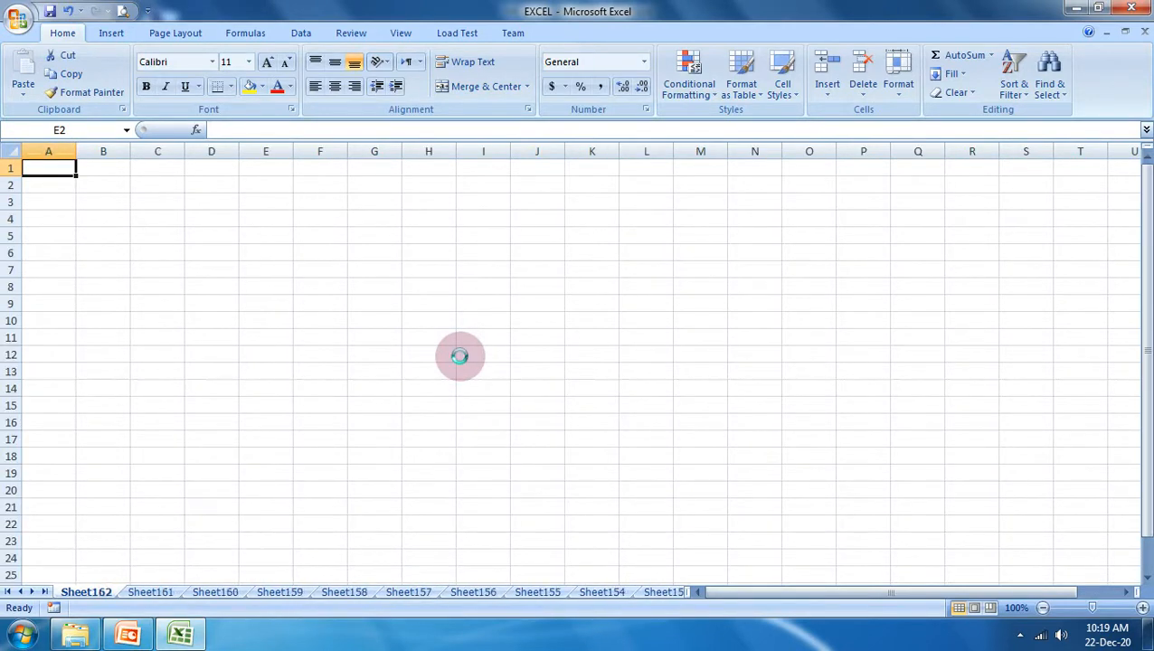
key("shift+F11")
key("shift+F11")
key("shift+F11")
key("shift+F11")
key("shift+F11")
key("shift+F11")
key("shift+F11")
key("shift+F11")
key("shift+F11")
key("shift+F11")
key("shift+F11")
key("shift+F11")
key("shift+F11")
key("shift+F11")
key("shift+F11")
key("shift+F11")
key("shift+F11")
key("shift+F11")
key("shift+F11")
key("shift+F11")
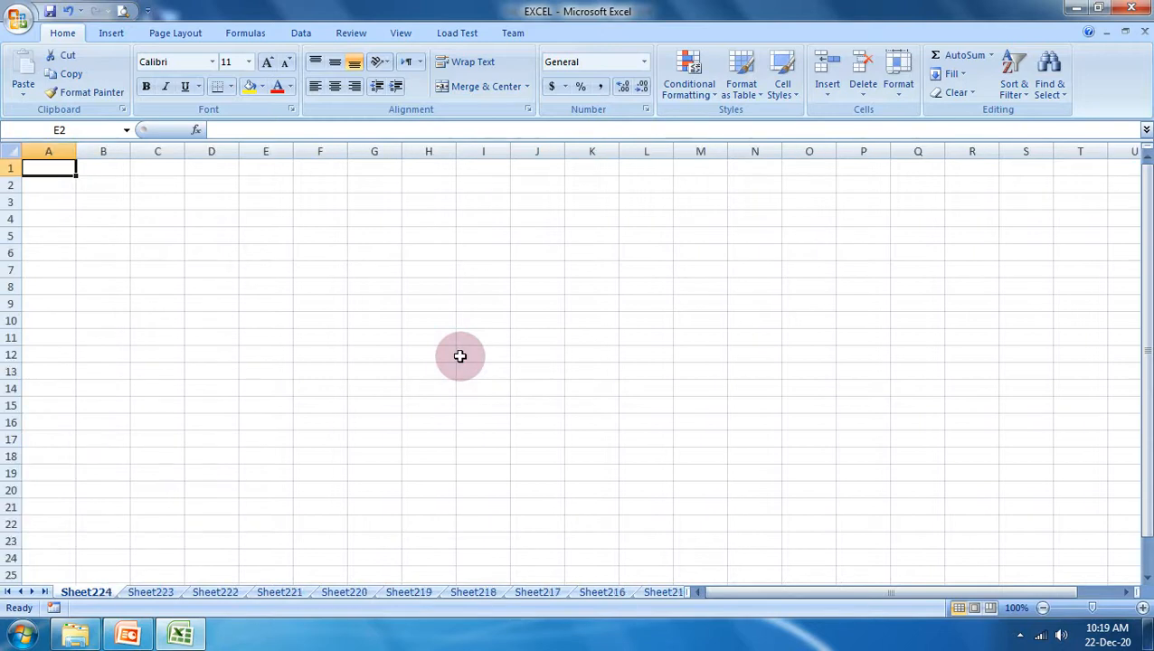
key("shift+F11")
key("shift+F11")
key("shift+F11")
key("shift+F11")
key("shift+F11")
key("shift+F11")
key("shift+F11")
key("shift+F11")
key("shift+F11")
key("shift+F11")
key("shift+F11")
key("shift+F11")
key("shift+F11")
key("shift+F11")
key("shift+F11")
key("shift+F11")
key("shift+F11")
key("shift+F11")
key("shift+F11")
key("shift+F11")
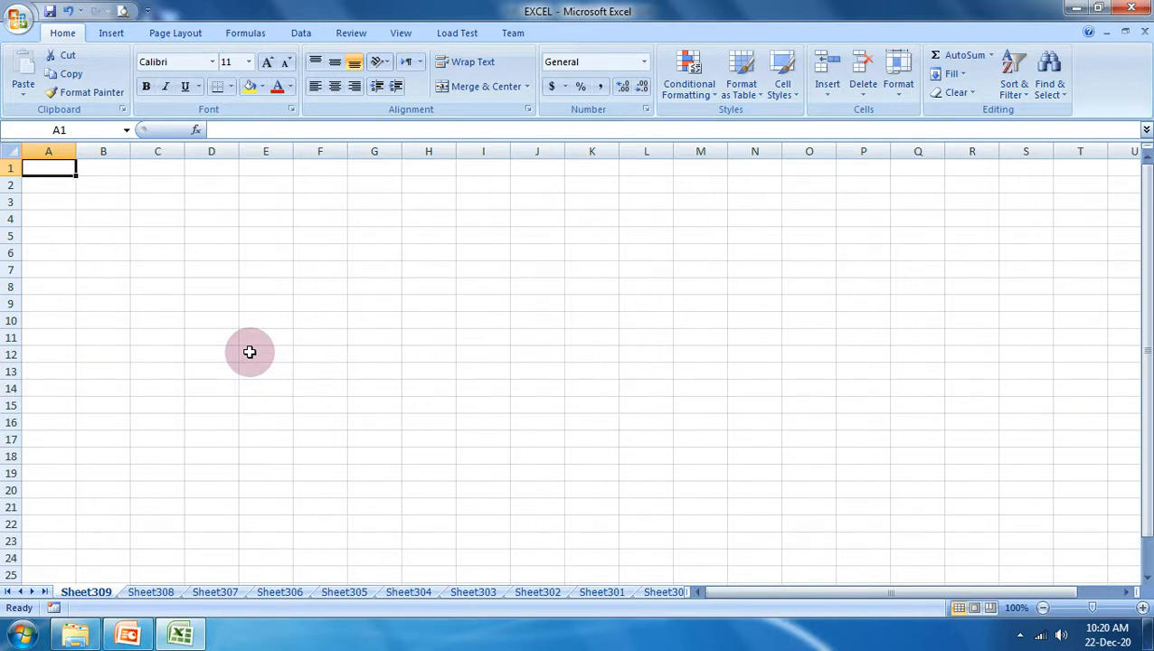
- Close the EXCEL workbook and discard all unsaved changes
left_click(17, 18)
left_click(1131, 8)
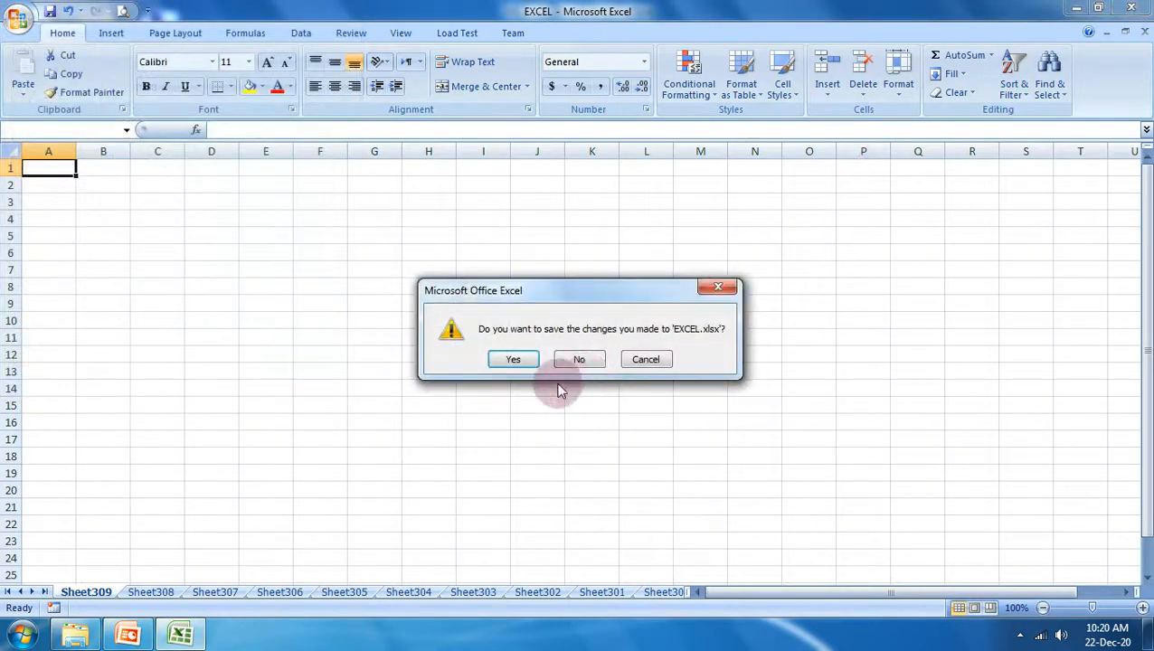
left_click(580, 360)
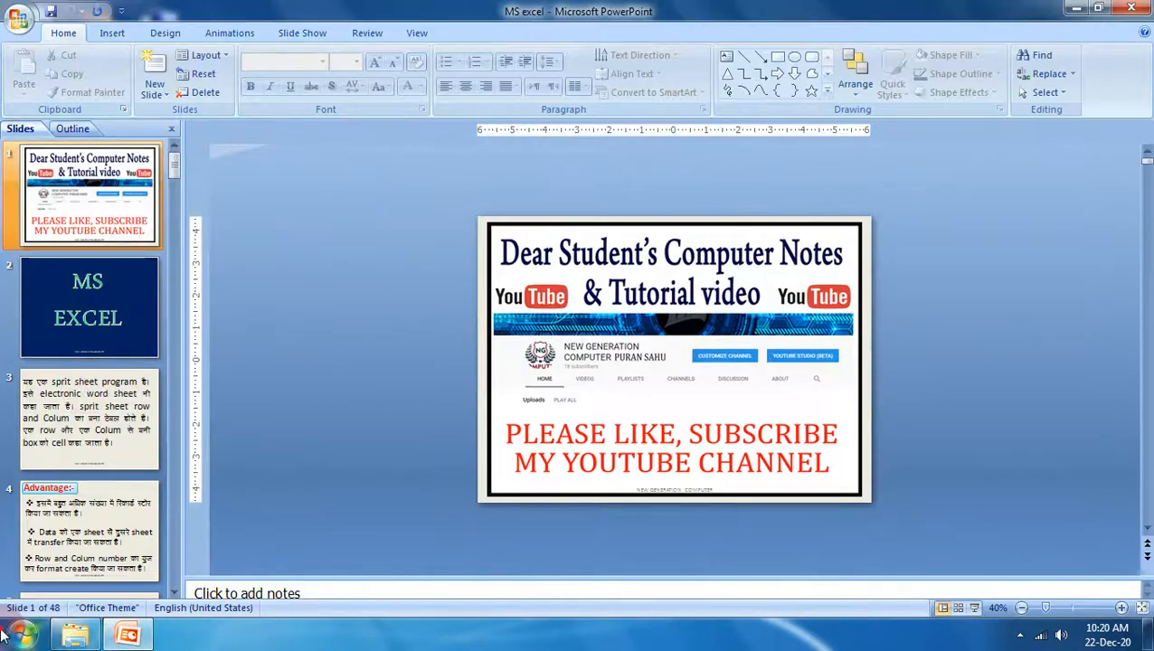
- Start Microsoft Excel again and reopen the recently used EXCEL workbook
left_click(3, 638)
left_click(95, 329)
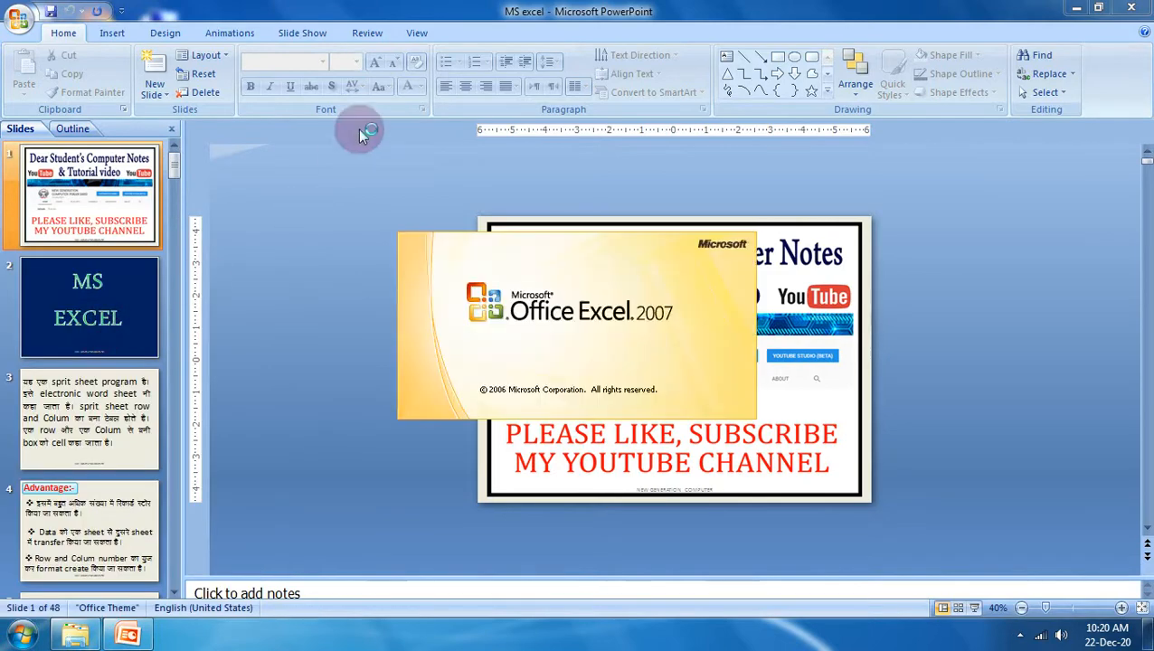
left_click(18, 18)
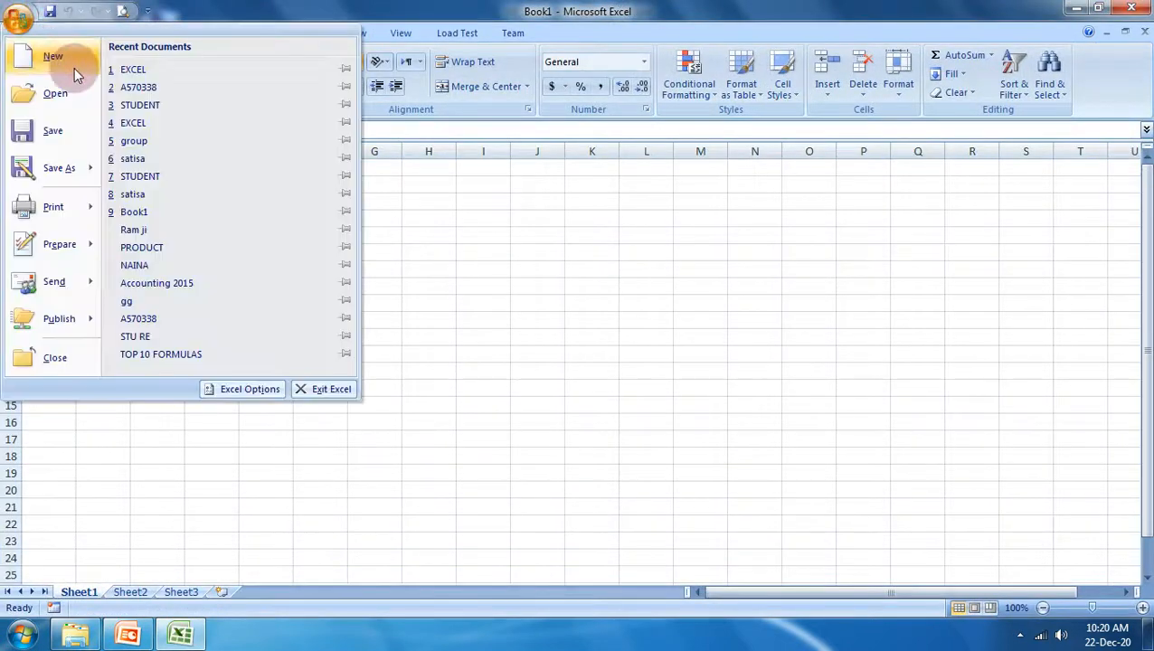
left_click(157, 68)
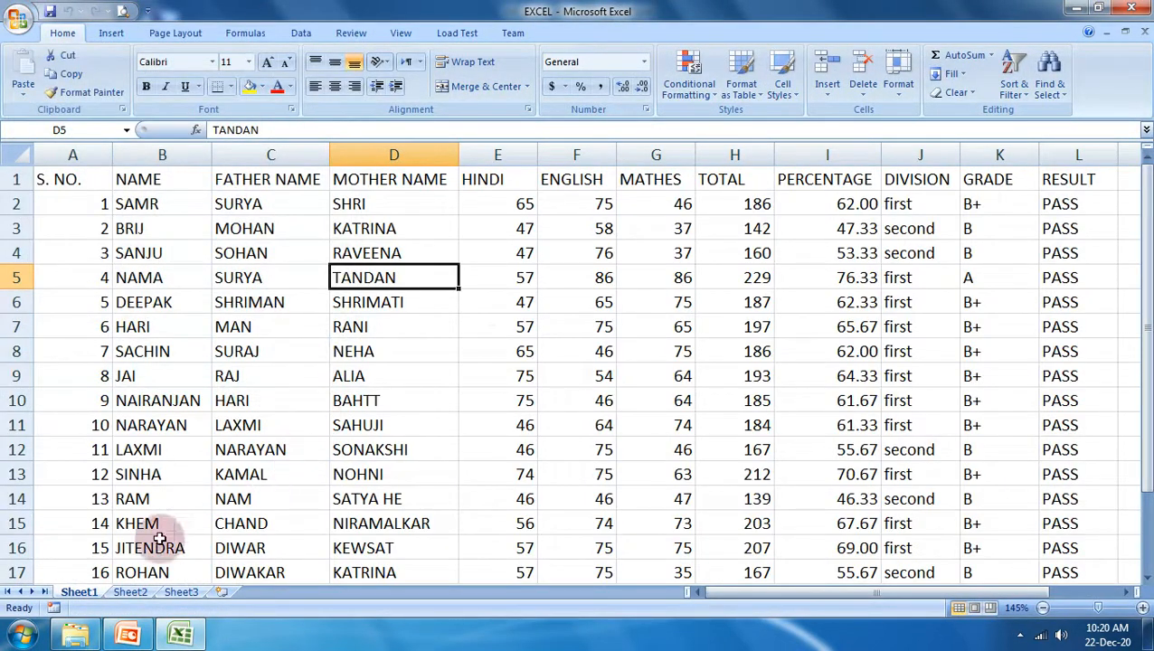
- Delete the Sheet1 worksheet containing the student marks and confirm permanent removal of its data
left_click(863, 85)
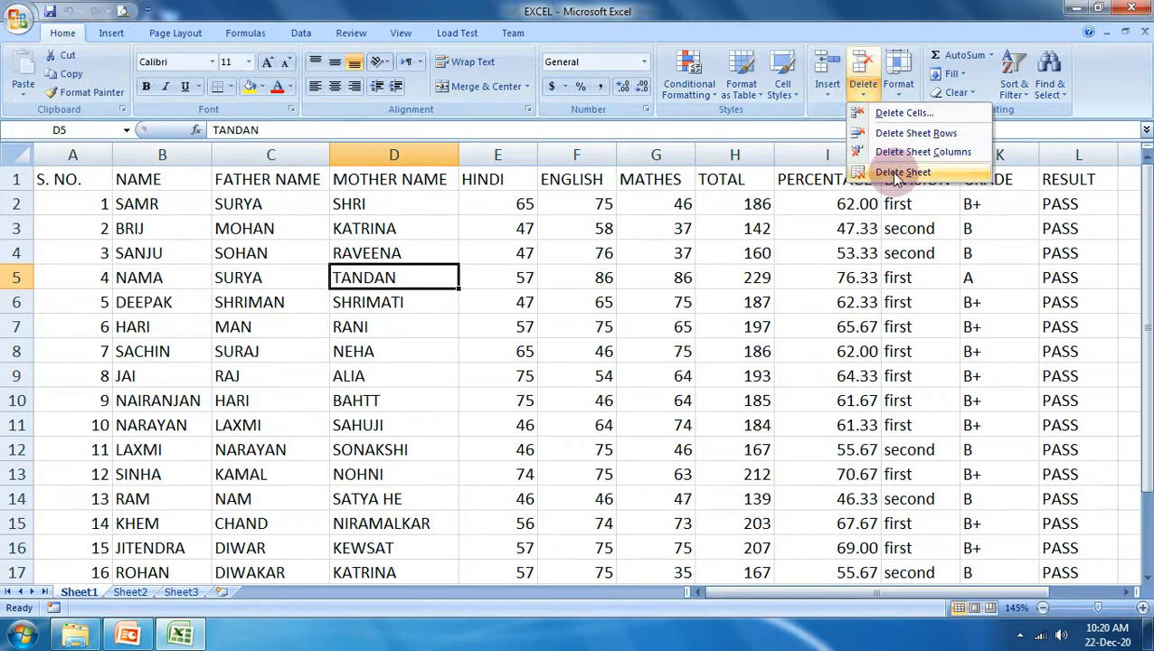
left_click(895, 175)
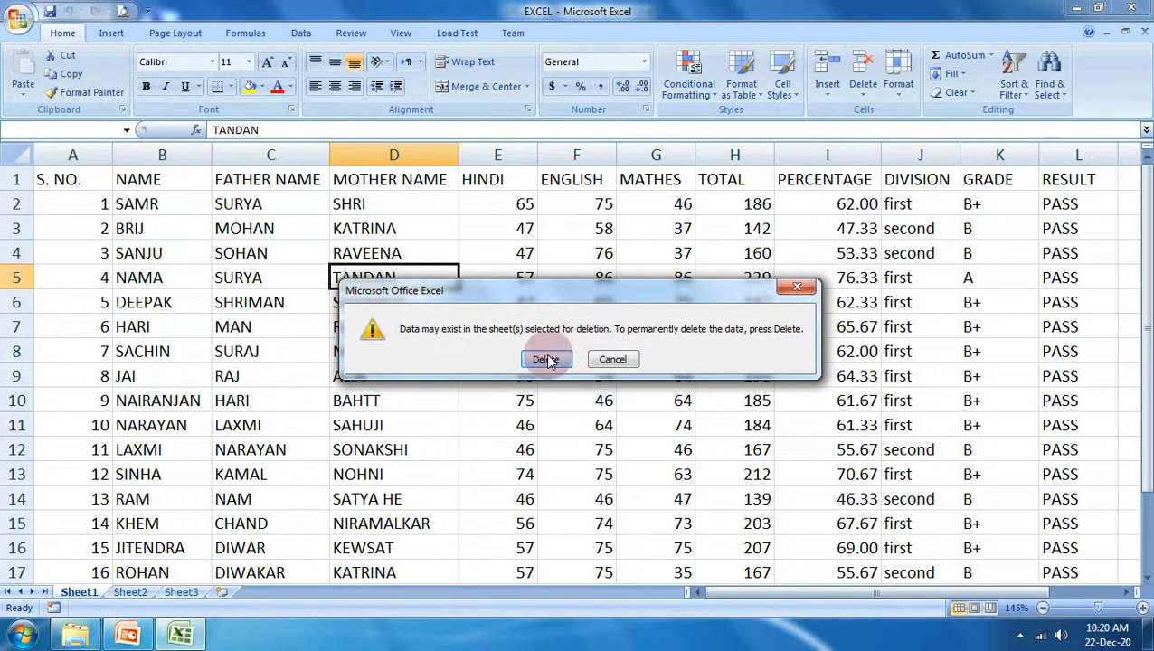
left_click(546, 359)
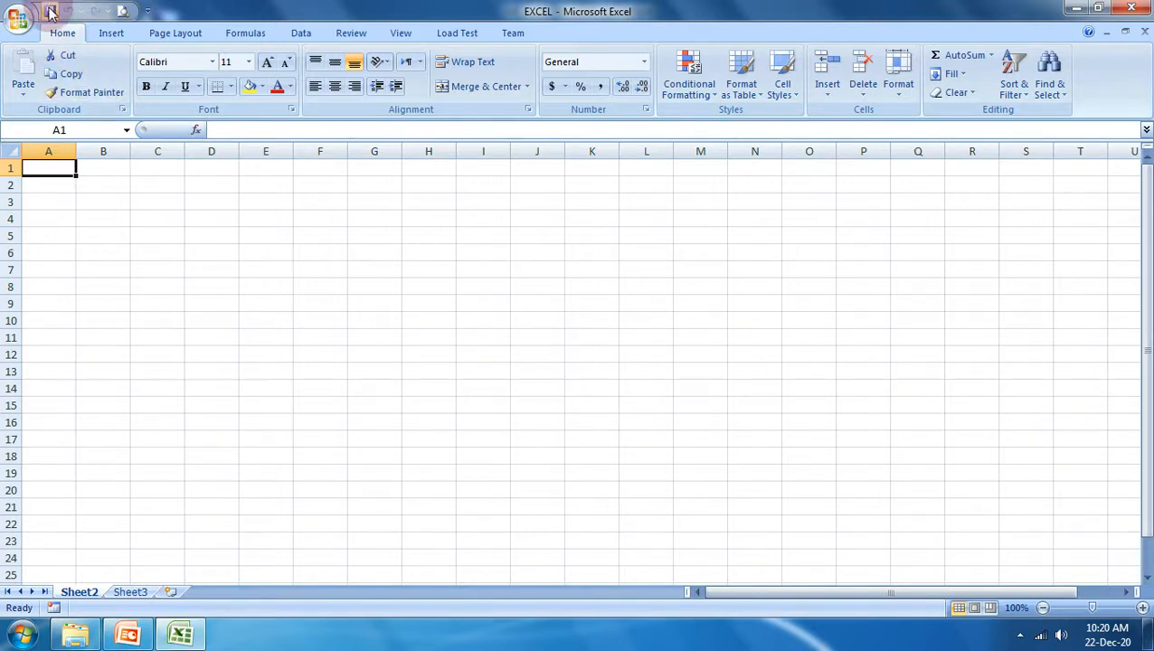
- Close the EXCEL workbook without saving, restart Microsoft Excel and reopen EXCEL from the recent documents
left_click(1145, 32)
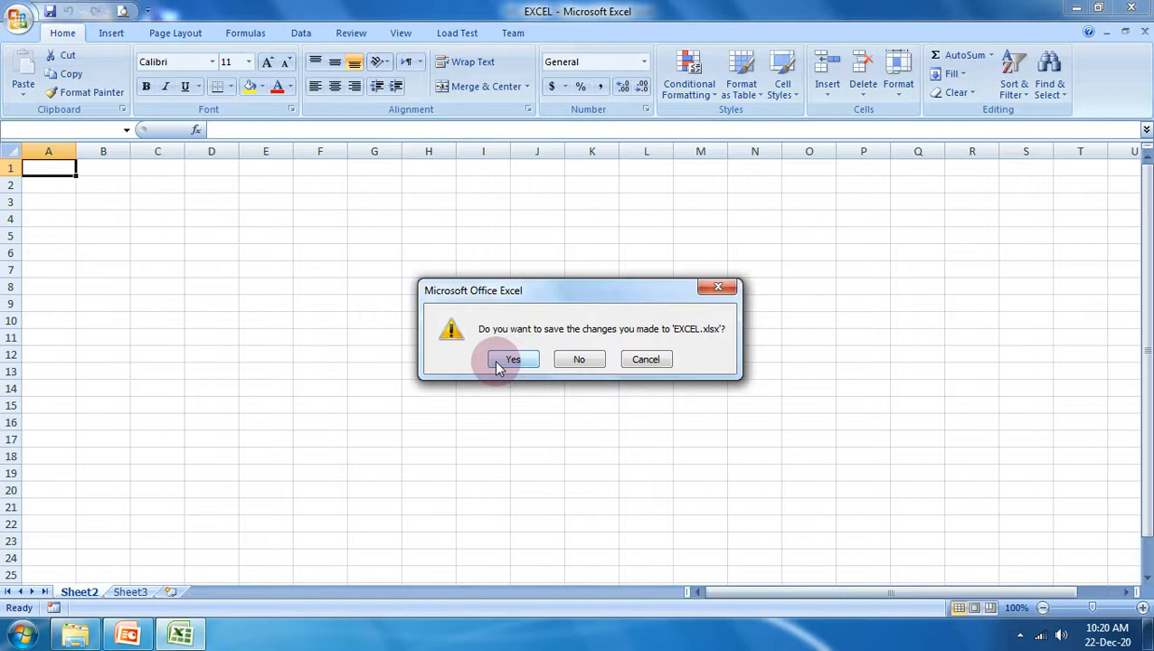
left_click(582, 359)
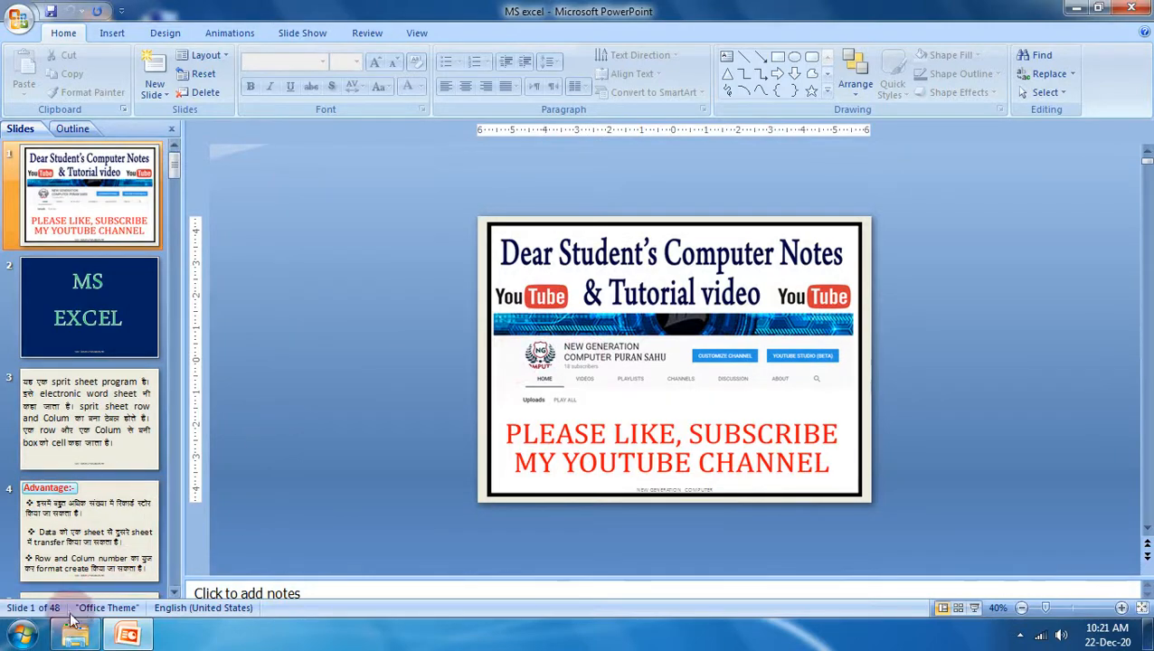
left_click(22, 636)
left_click(81, 333)
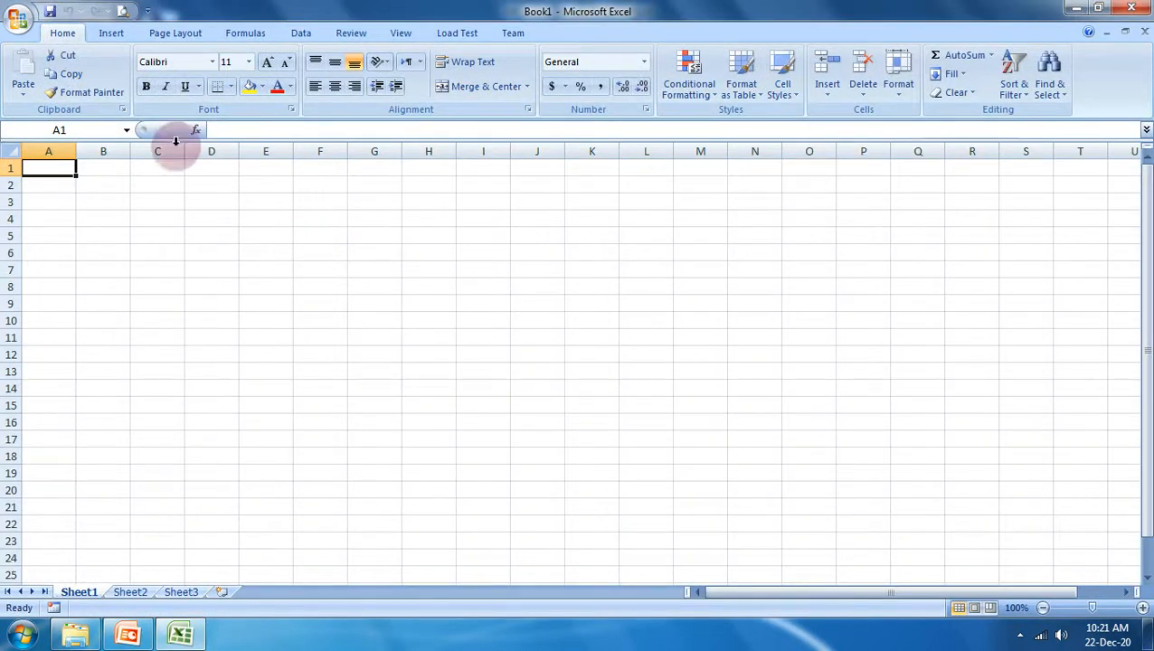
left_click(18, 18)
left_click(168, 69)
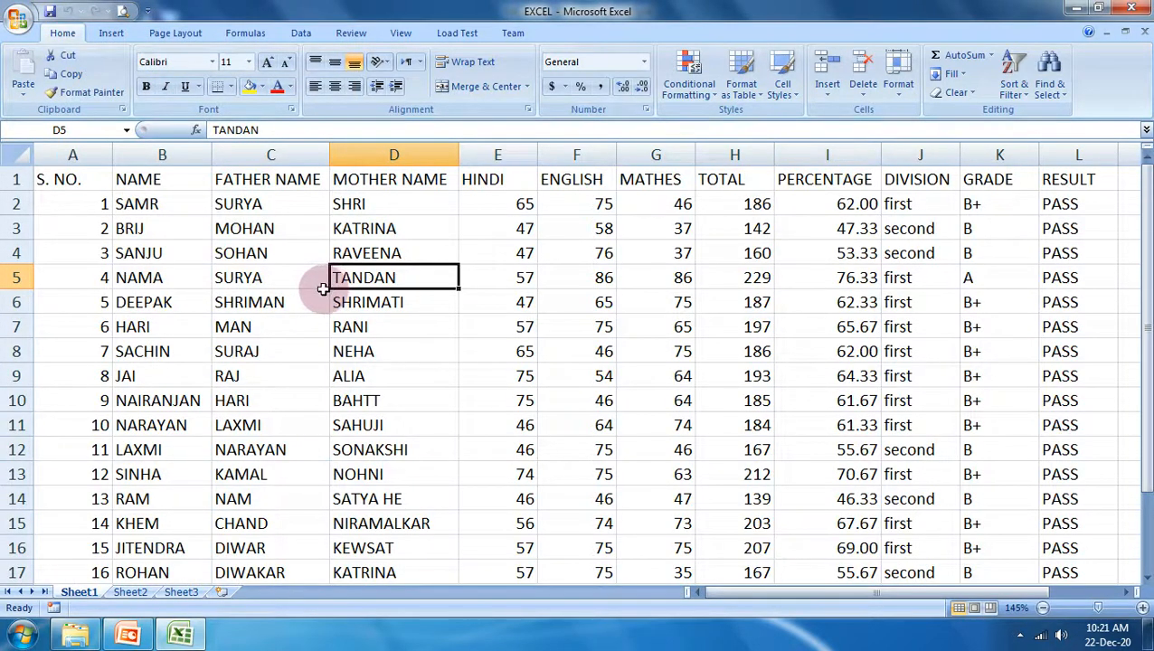
left_click(6, 19)
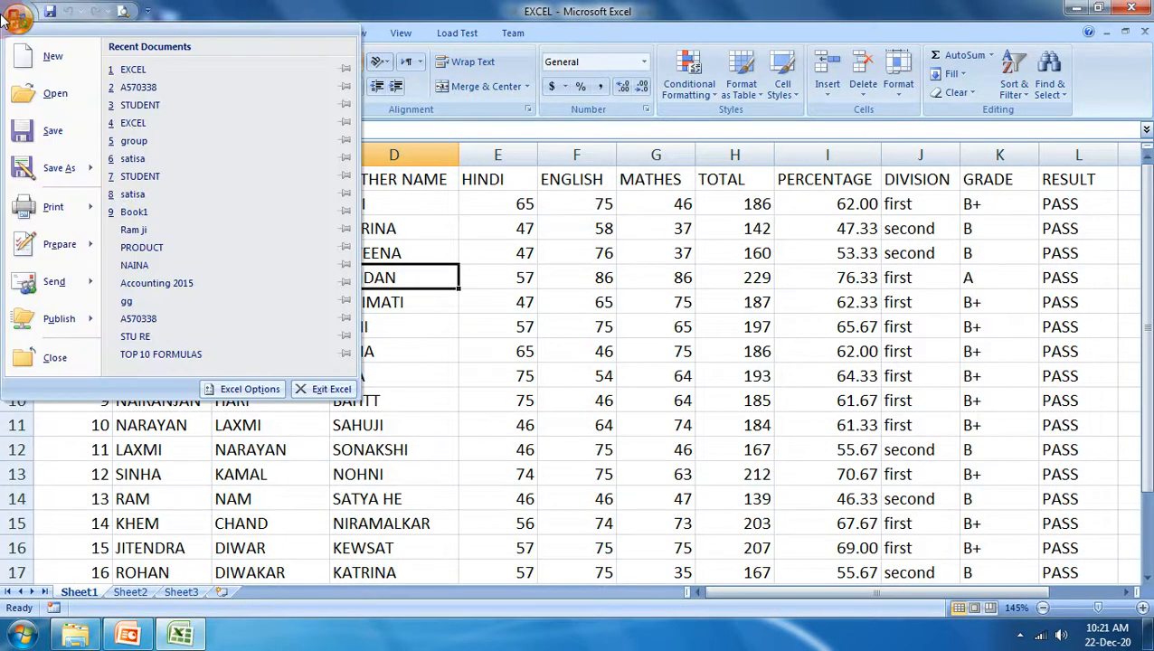
left_click(82, 106)
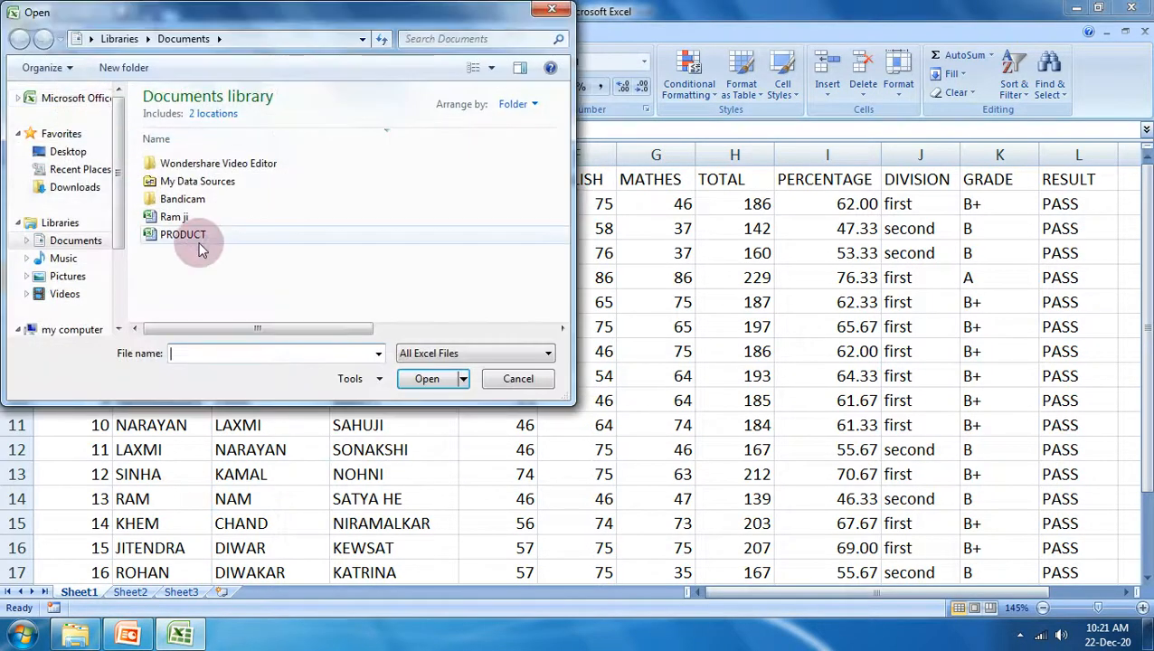
left_click(181, 237)
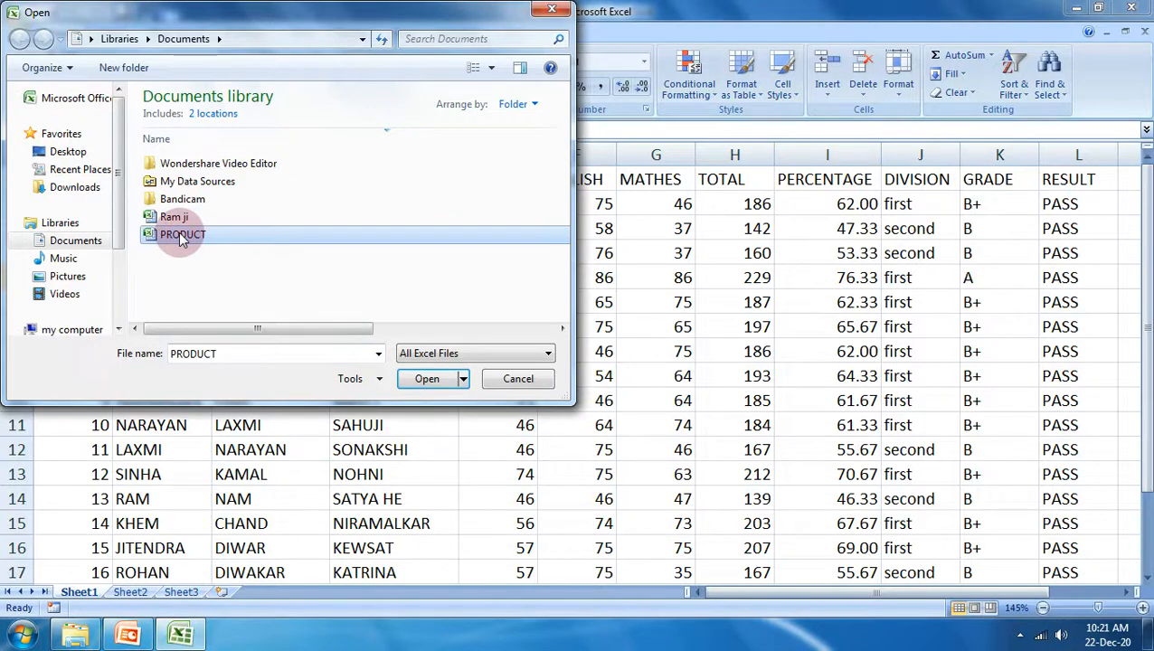
left_click(503, 379)
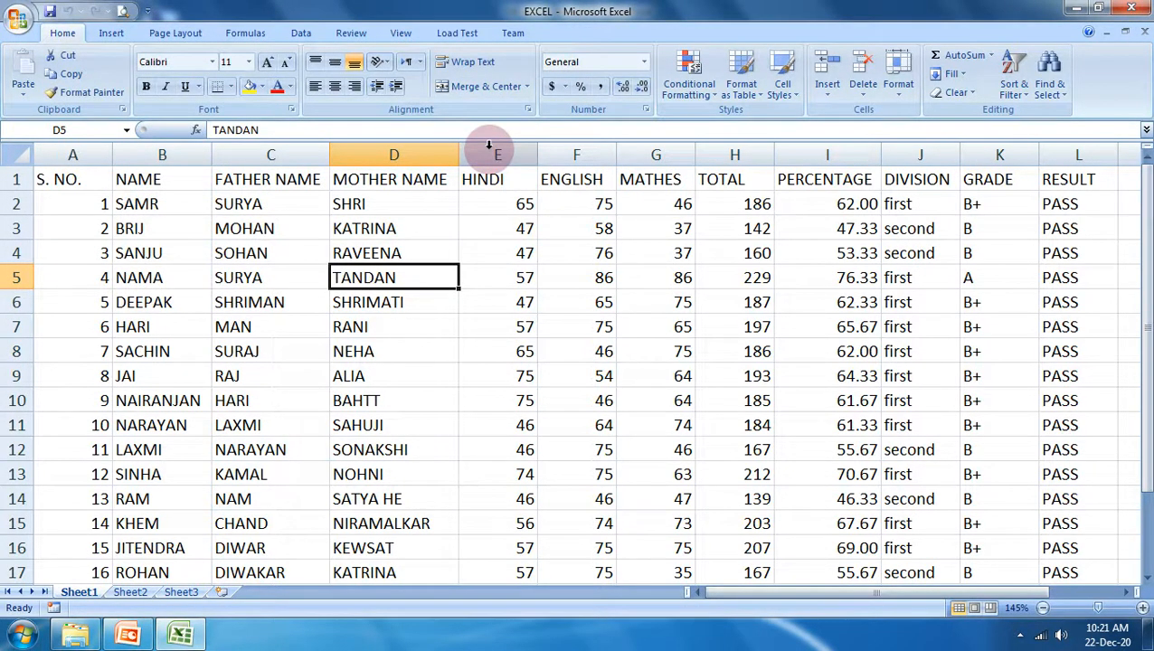
- Create a new blank workbook
key("ctrl+n")
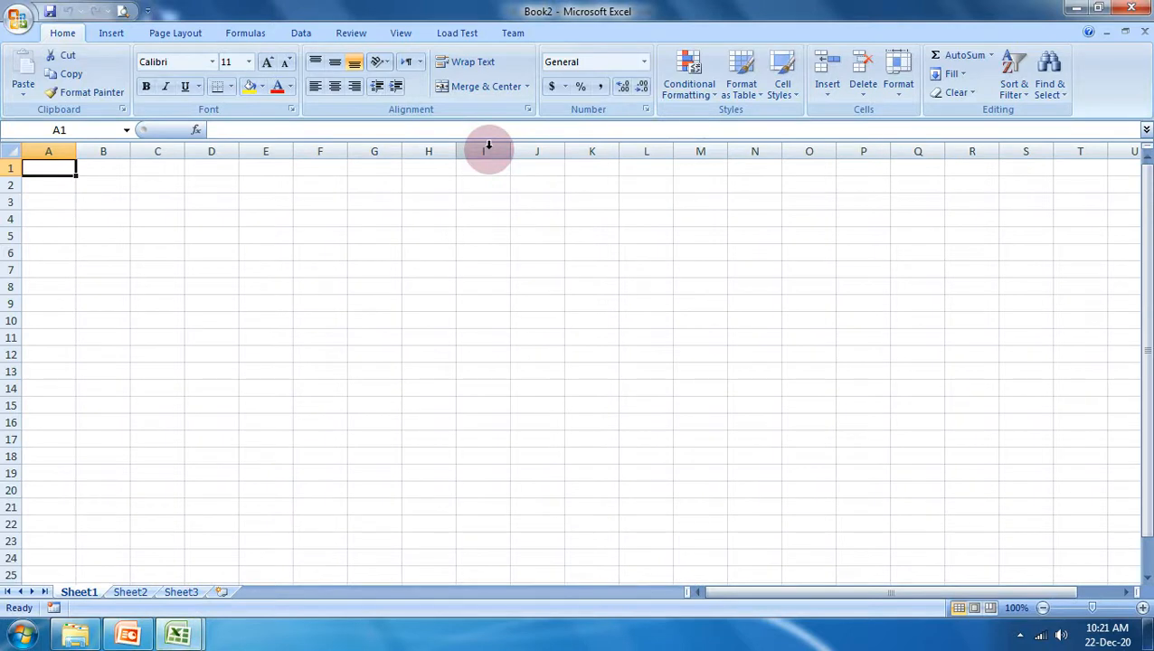
left_click(17, 21)
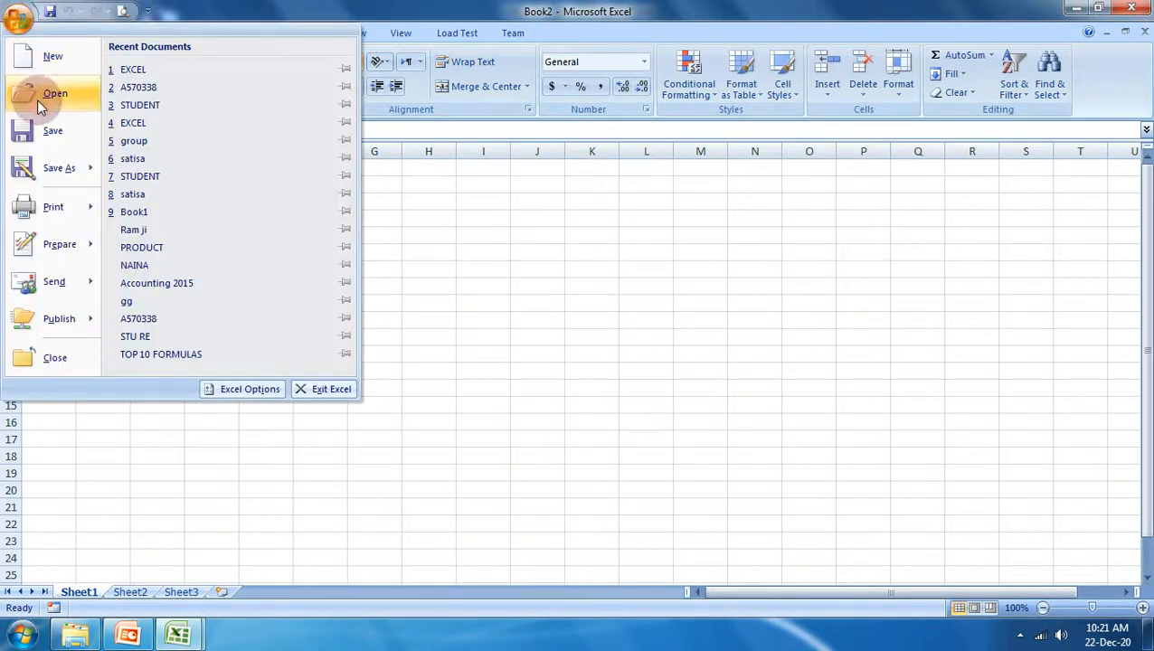
left_click(50, 130)
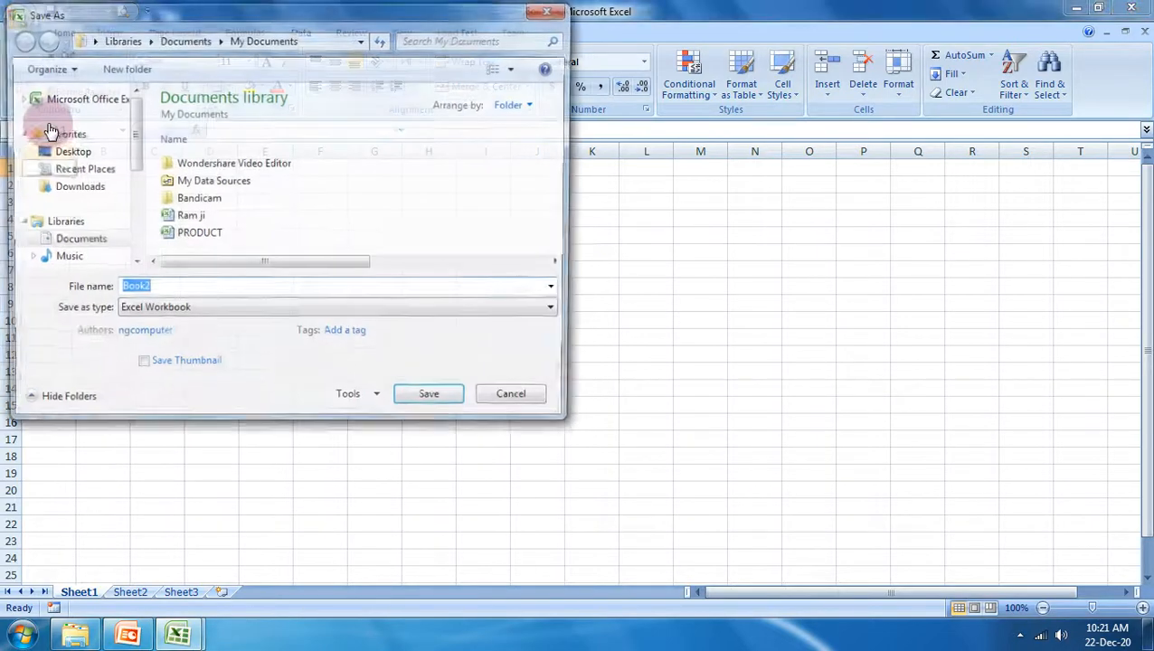
left_click(201, 239)
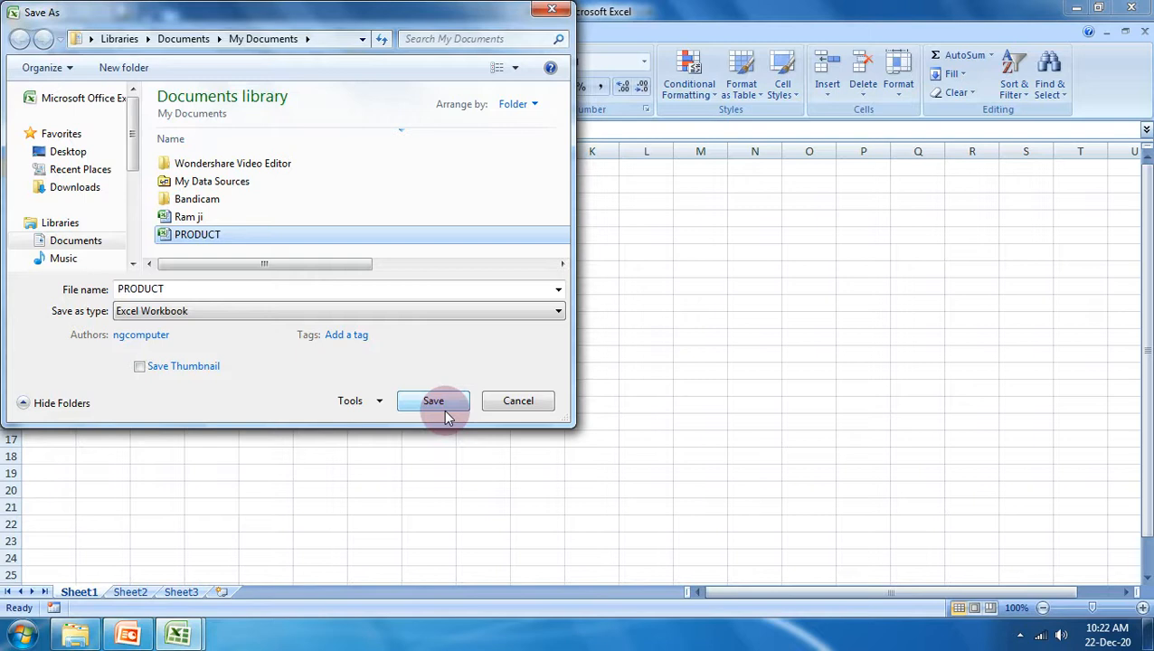
left_click(517, 401)
left_click(537, 269)
- Open the existing PRODUCT workbook from the Documents library
left_click(22, 22)
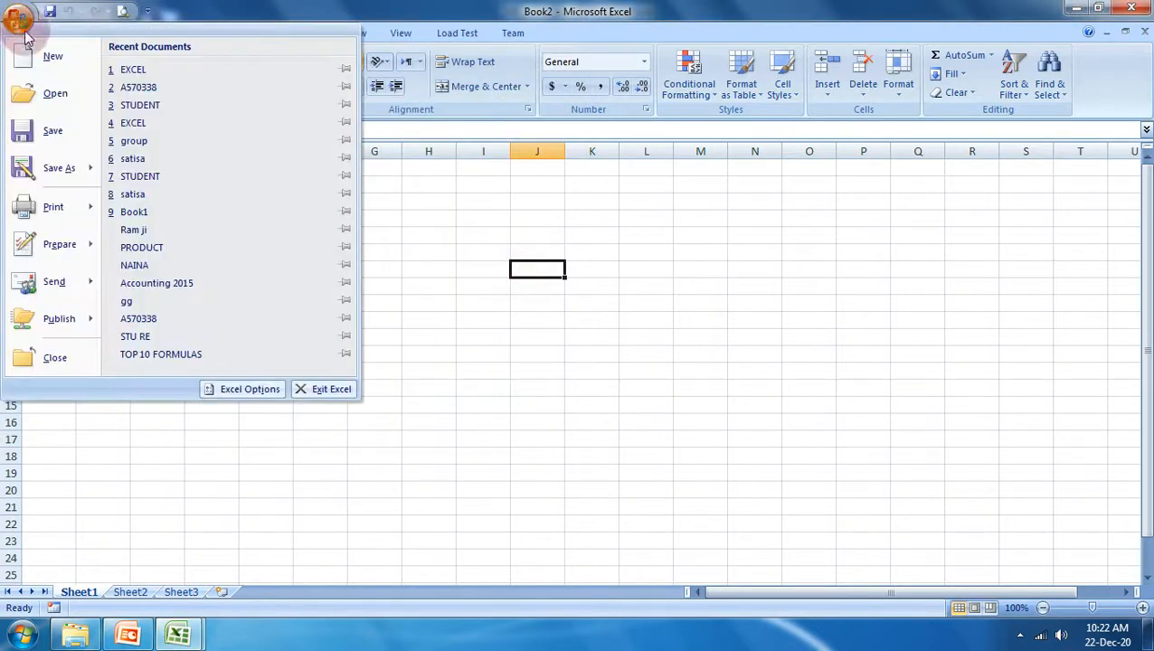
left_click(78, 93)
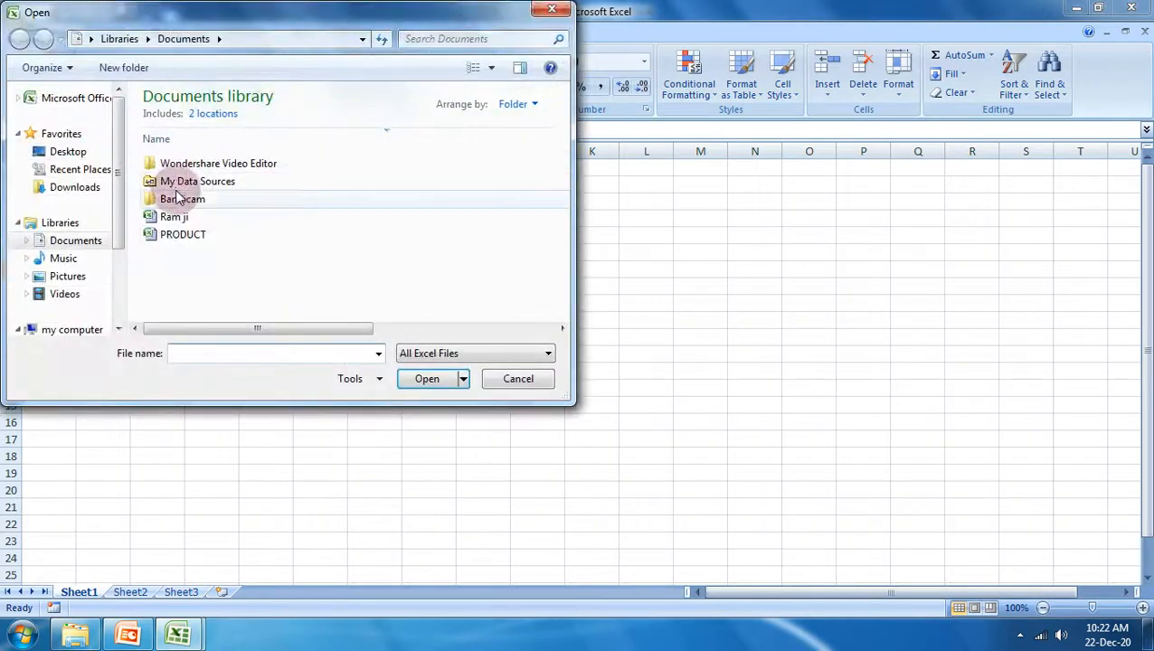
left_click(172, 235)
left_click(427, 380)
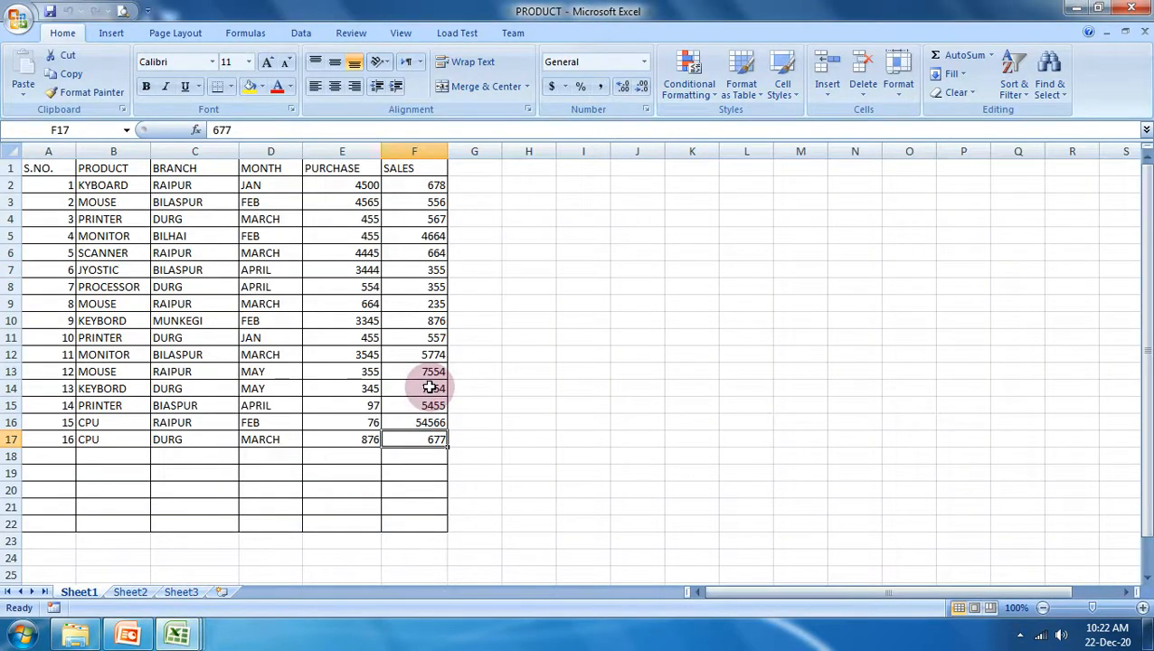
- Open the other Excel workbook stored beside PRODUCT in the Documents library
left_click(20, 20)
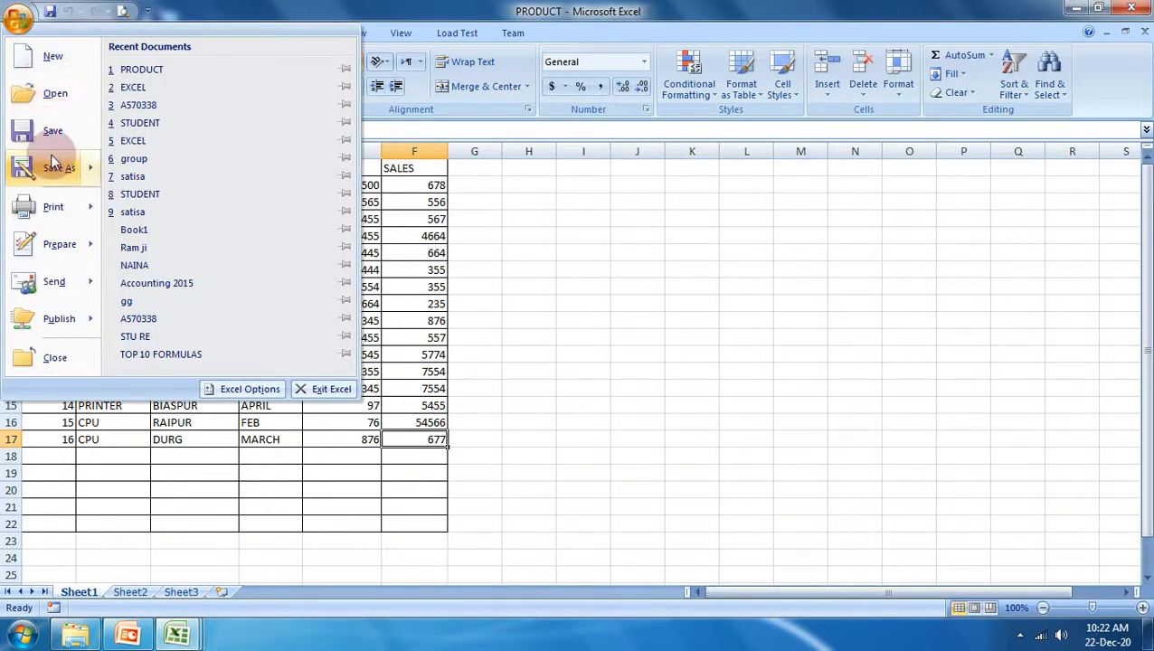
left_click(96, 156)
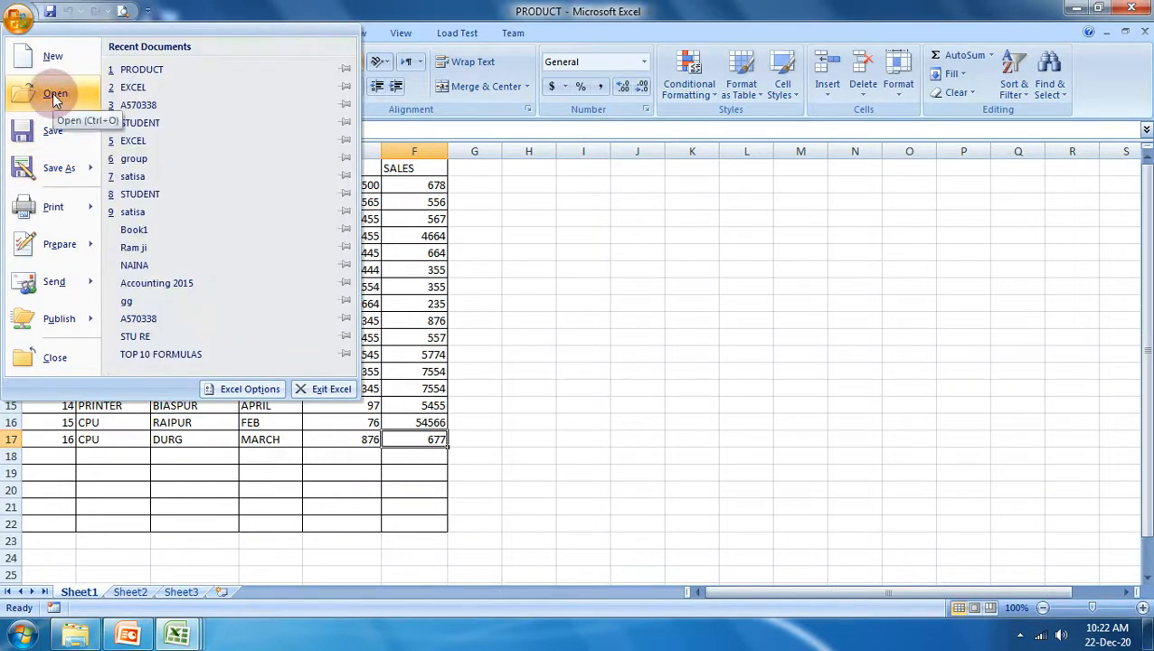
left_click(53, 93)
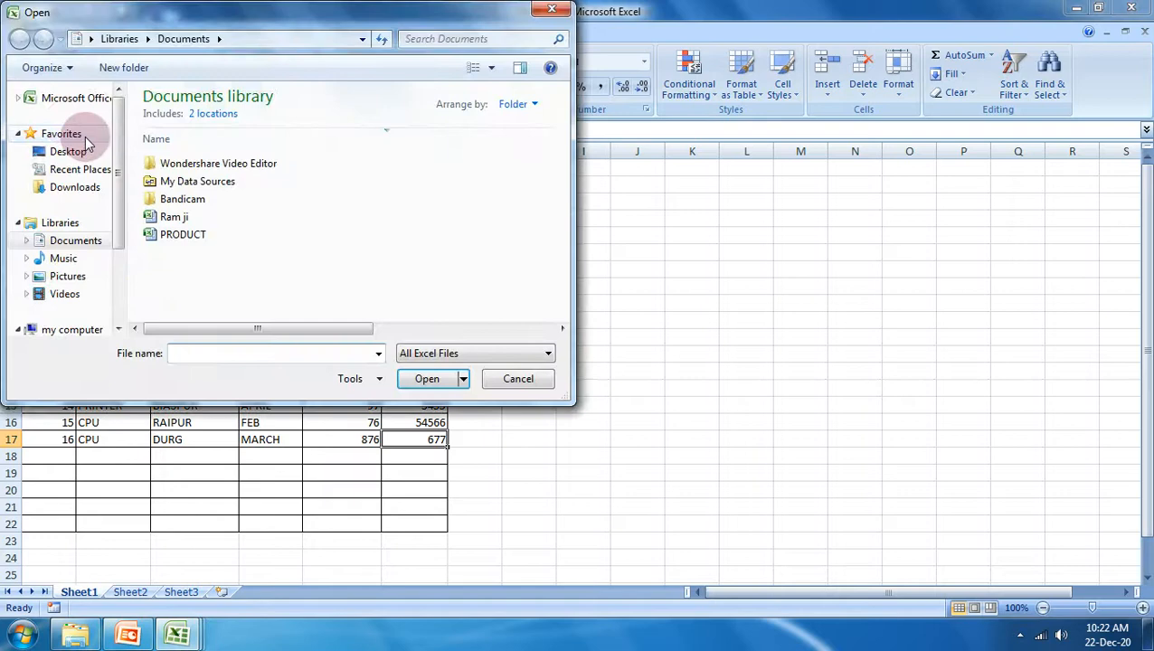
left_click(172, 220)
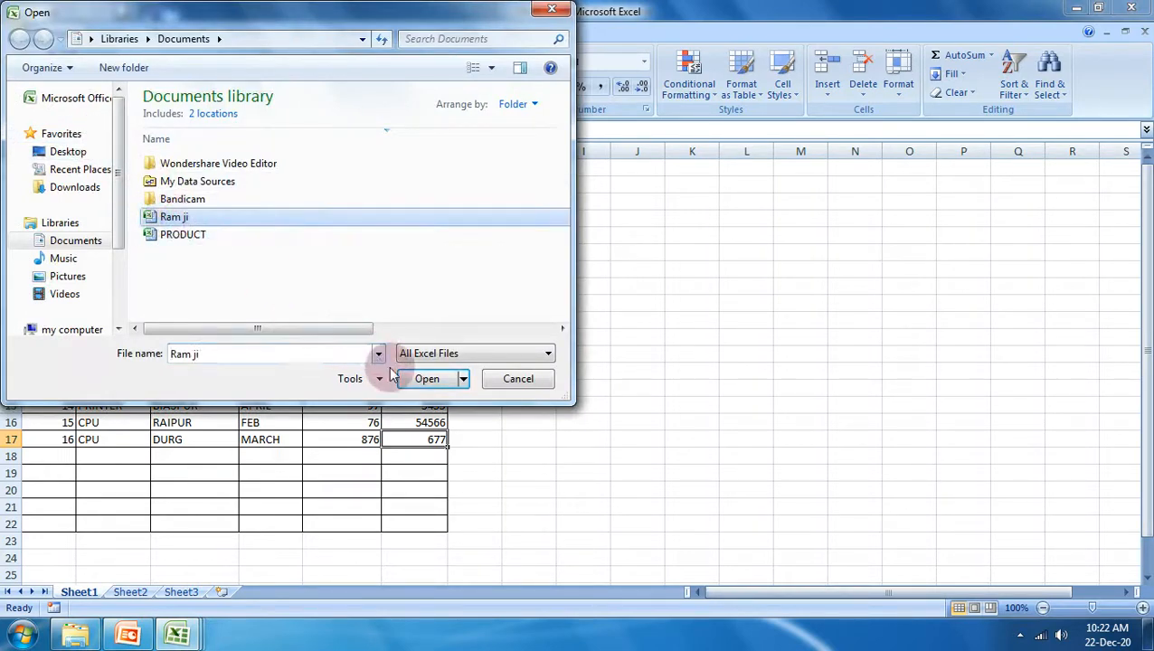
left_click(427, 379)
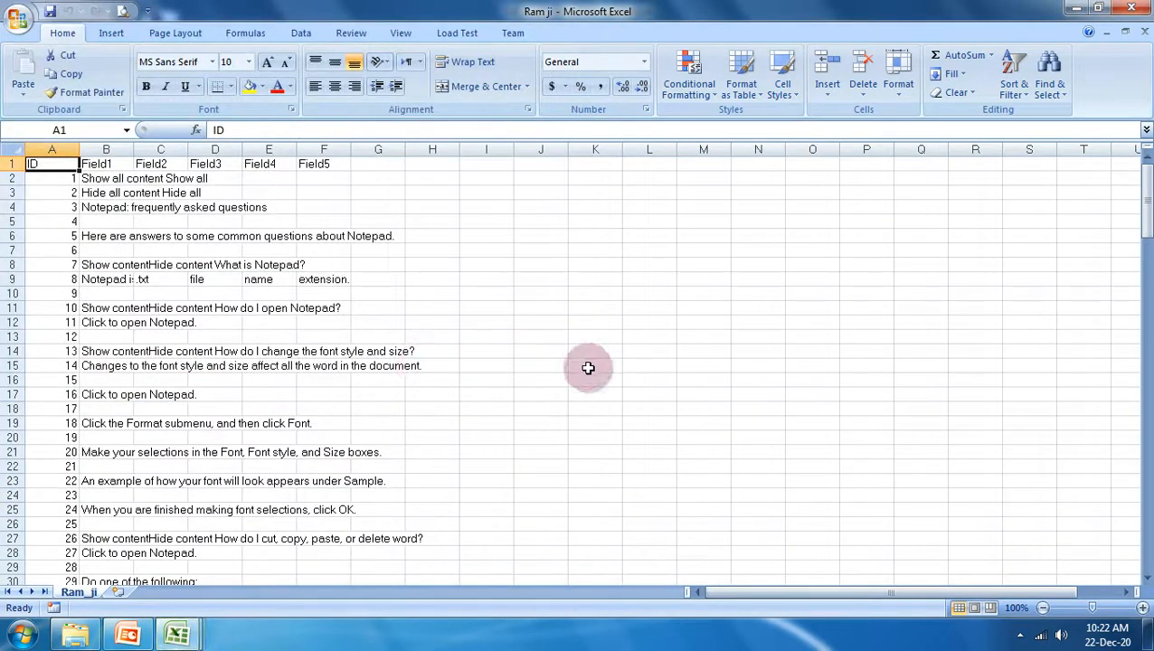
- Switch back to the PRODUCT workbook and zoom its Sheet1 to 160%, showing the table from its header row
mouse_move(175, 633)
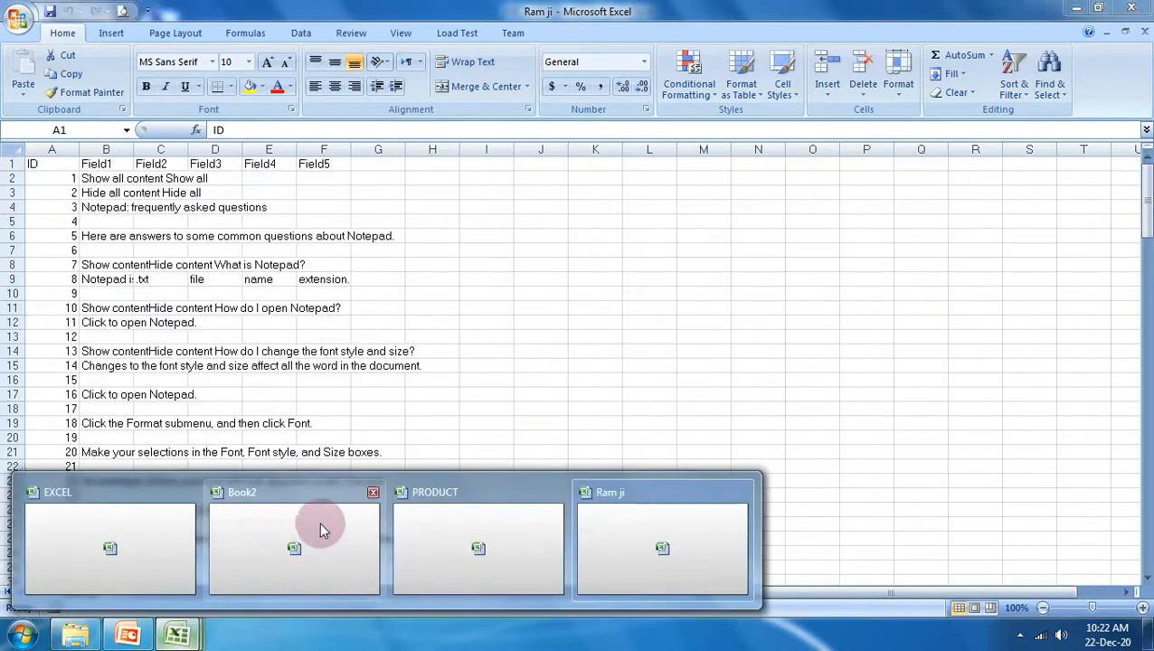
left_click(479, 535)
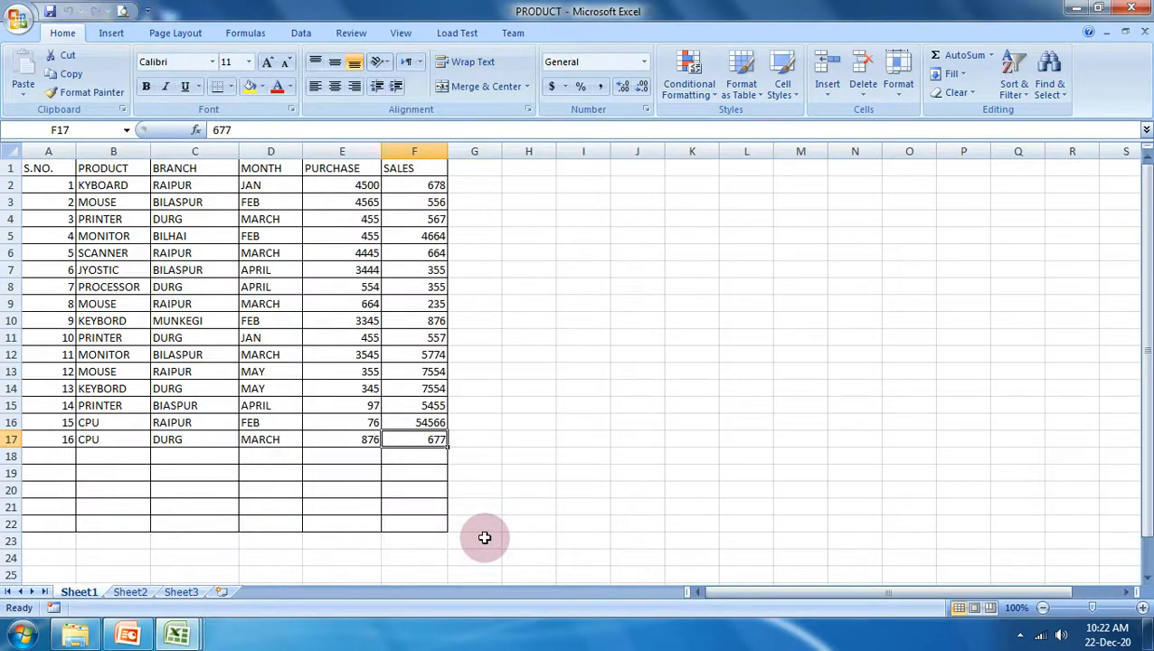
left_click(966, 440)
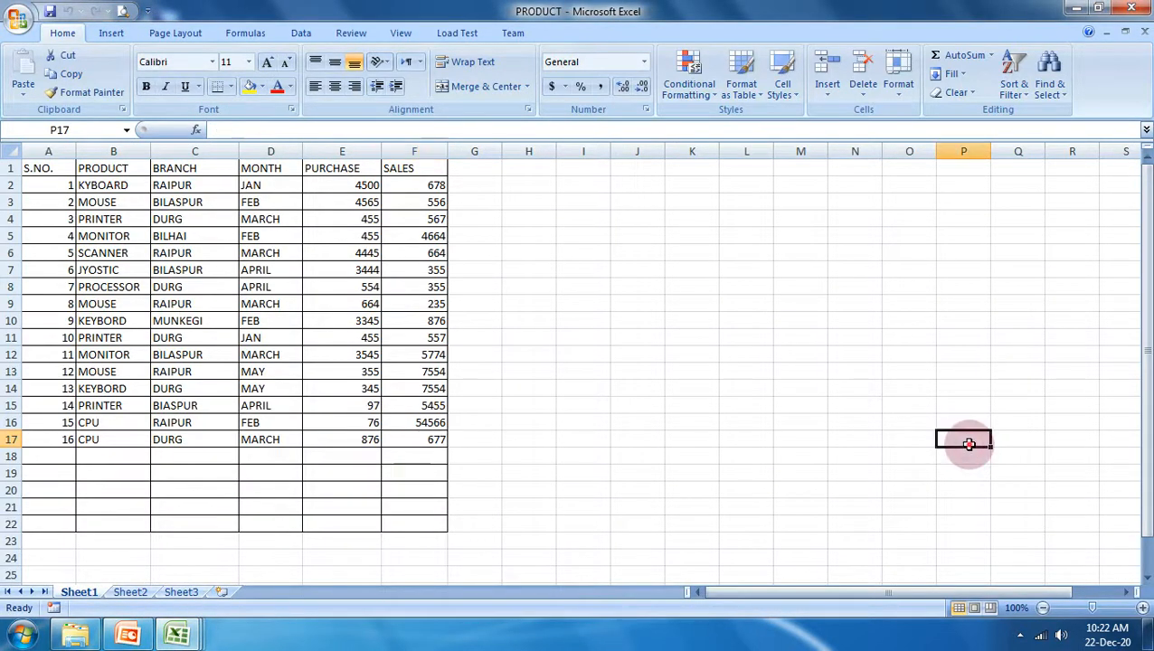
left_click(595, 353)
left_click(203, 238)
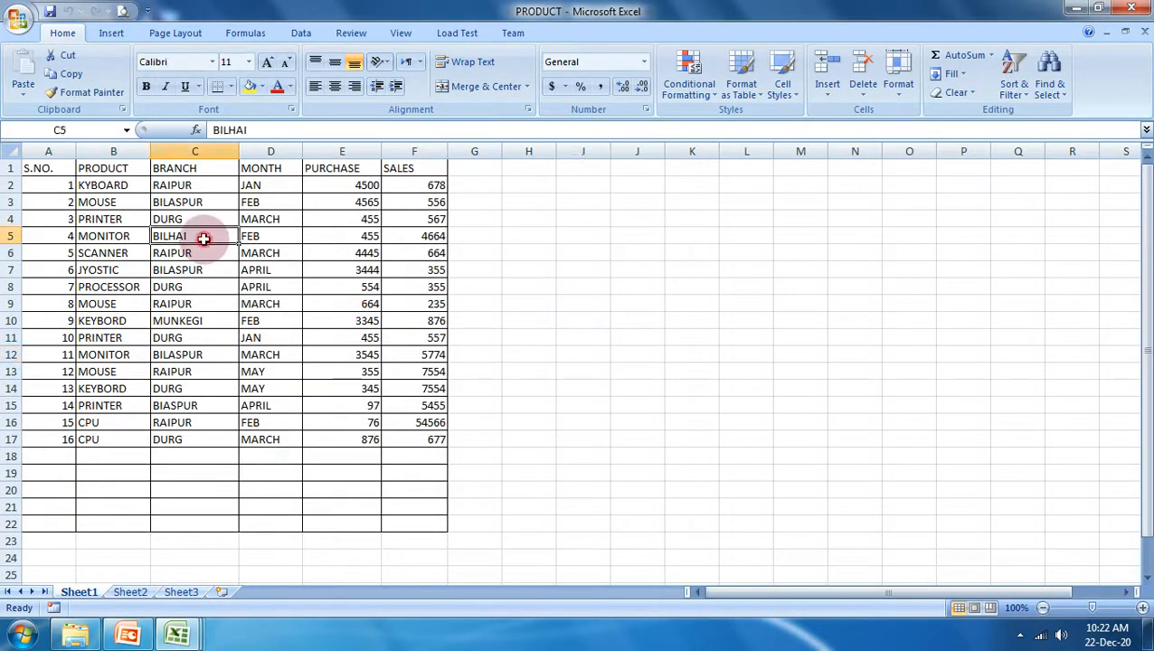
left_click(1142, 608)
left_click(1142, 608)
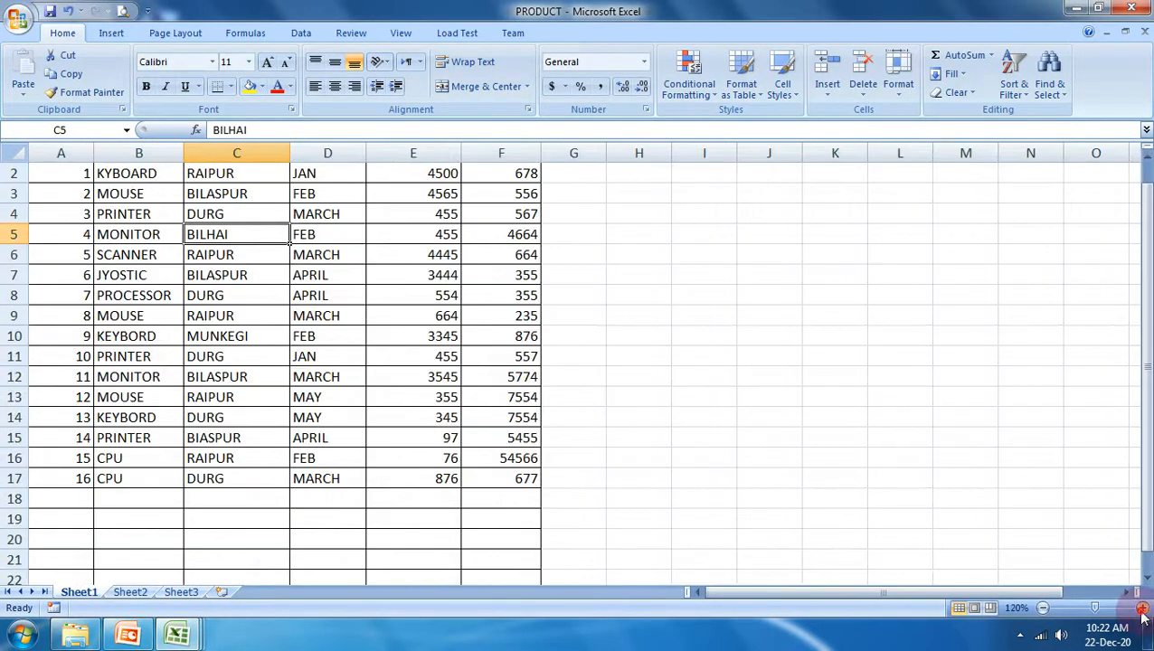
left_click(1143, 608)
left_click(1143, 608)
left_click(1142, 608)
left_click(1143, 608)
scroll(729, 476, "up", 2)
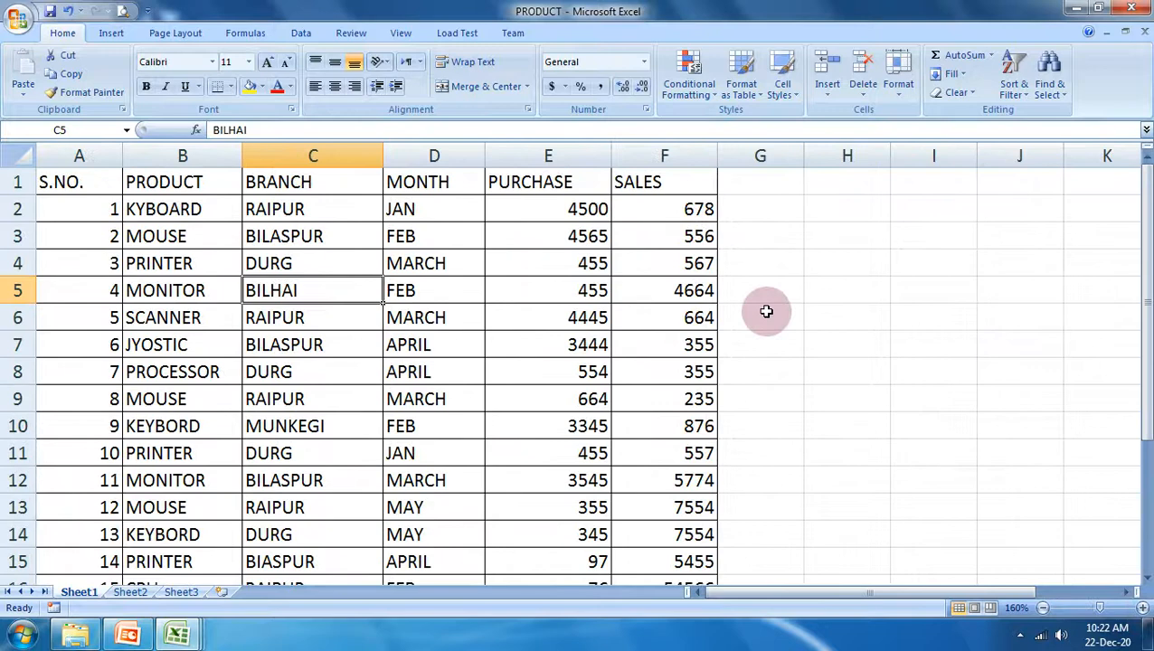
left_click(865, 101)
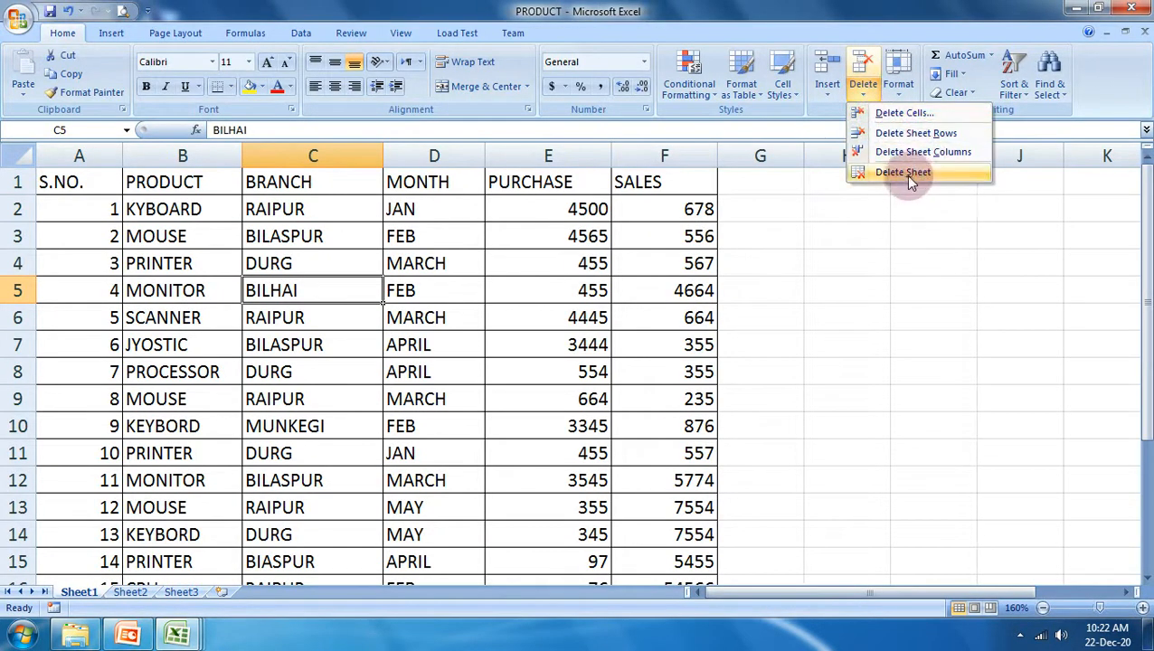
left_click(340, 297)
left_click_drag(220, 198, 775, 255)
left_click(864, 93)
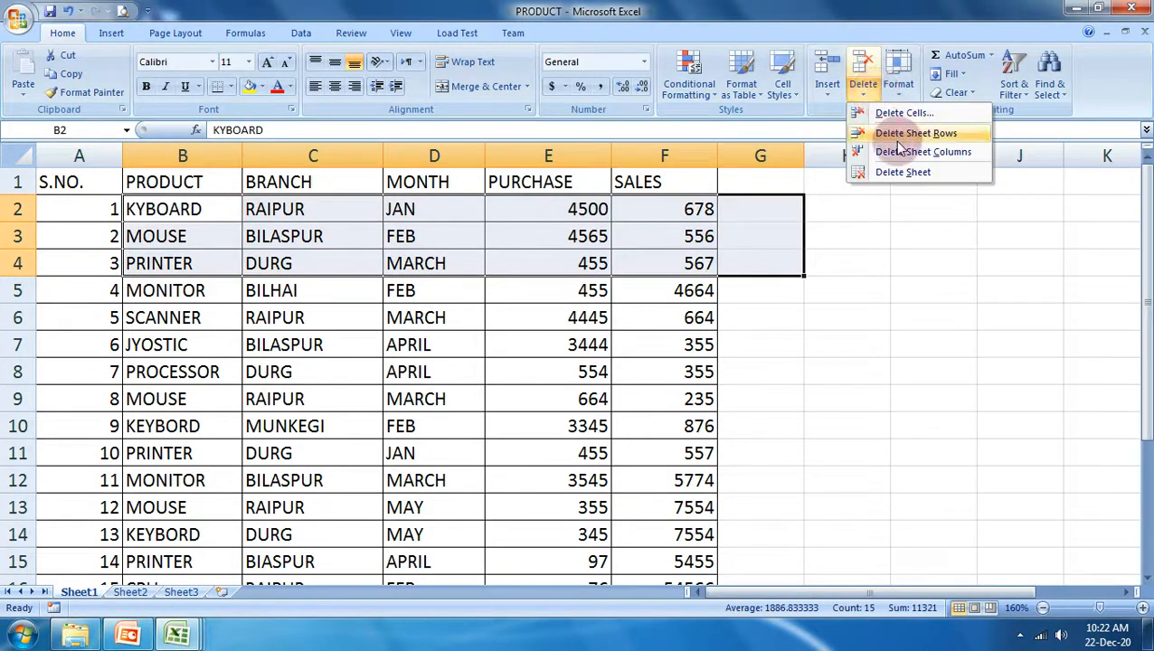
- Insert 14 blank sheet rows above the first product record, using the range B2:B15
left_click_drag(160, 211, 160, 562)
left_click(864, 90)
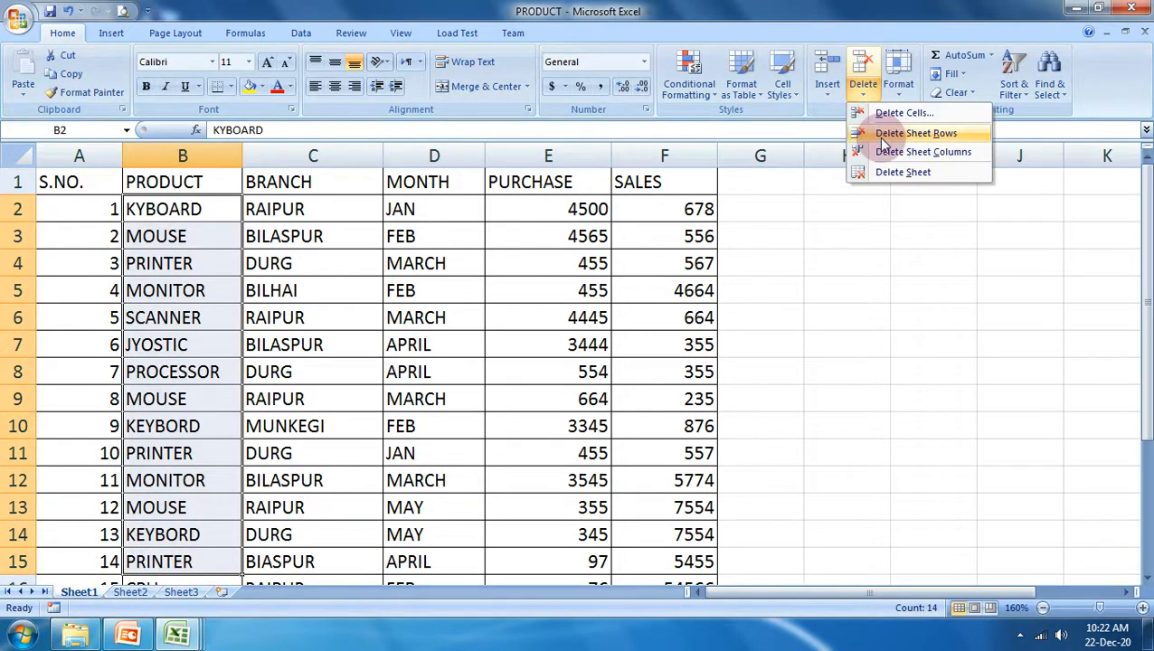
left_click(825, 93)
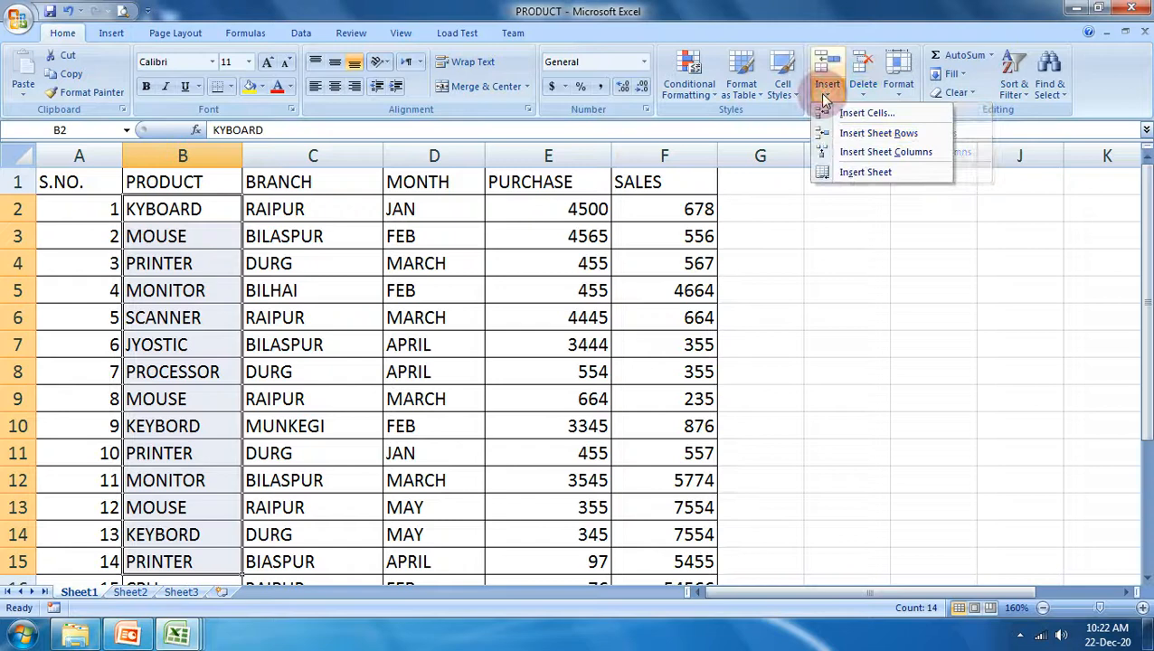
left_click(854, 135)
scroll(675, 334, "down", 4)
scroll(673, 339, "up", 2)
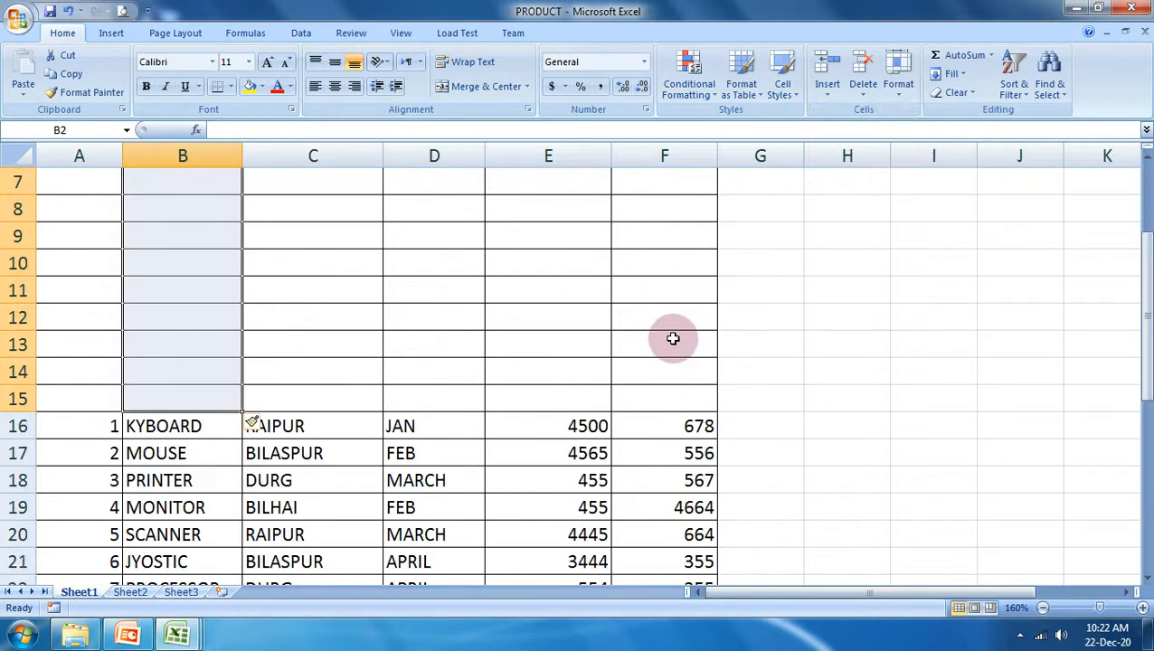
scroll(673, 339, "up", 2)
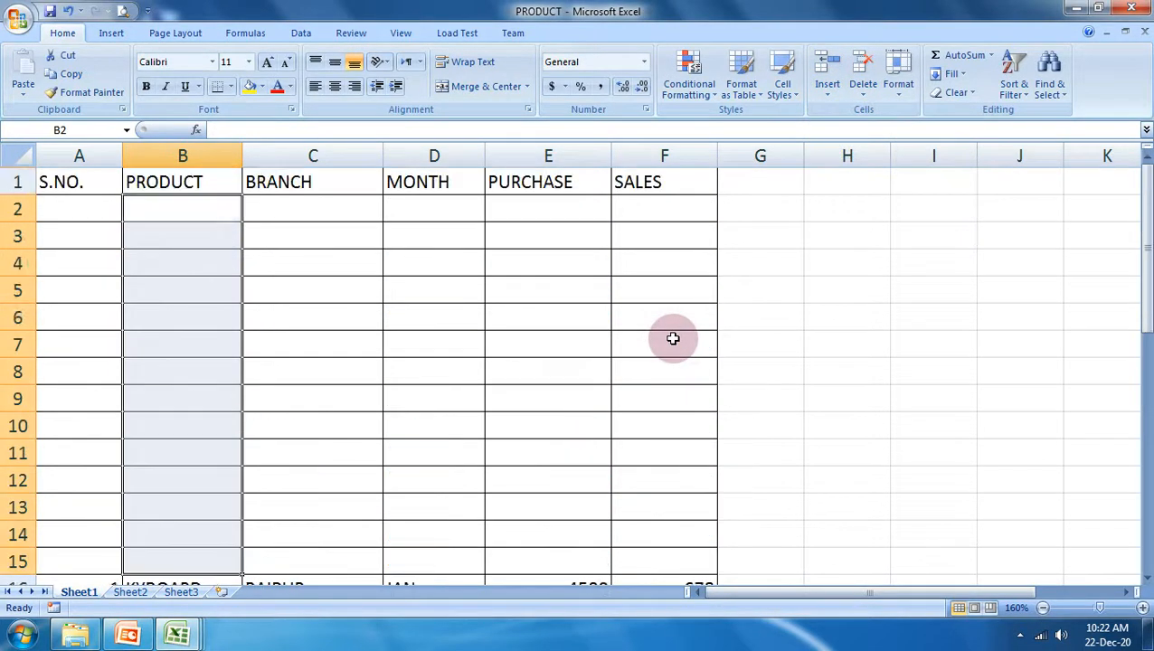
left_click(921, 400)
scroll(160, 361, "down", 8)
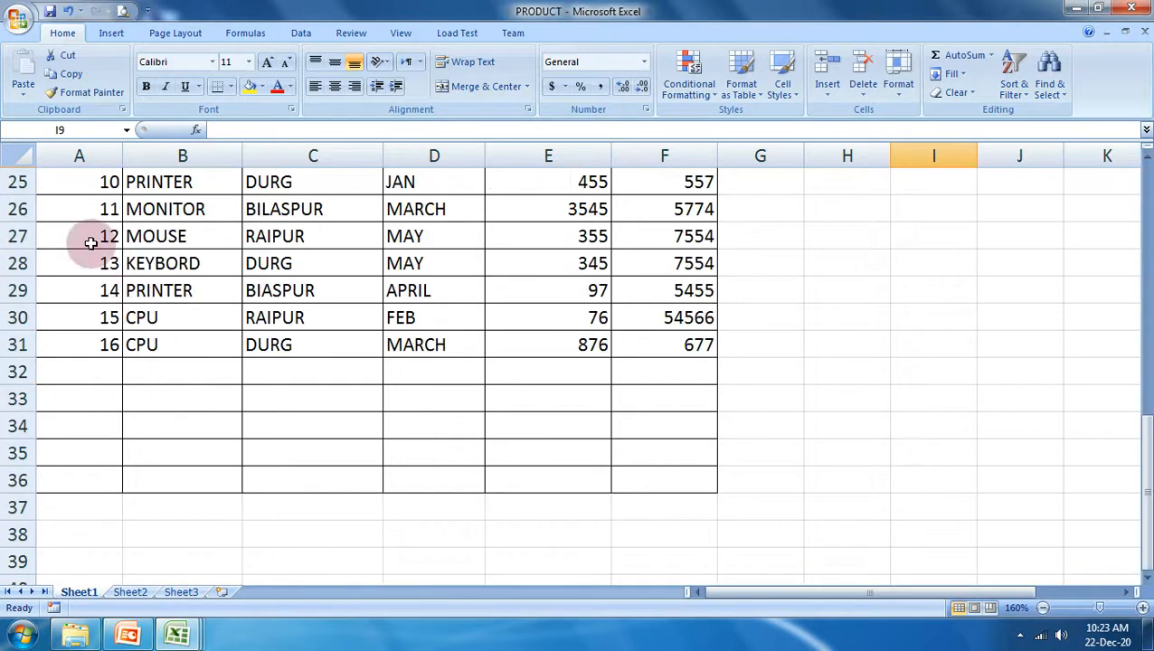
left_click(38, 236)
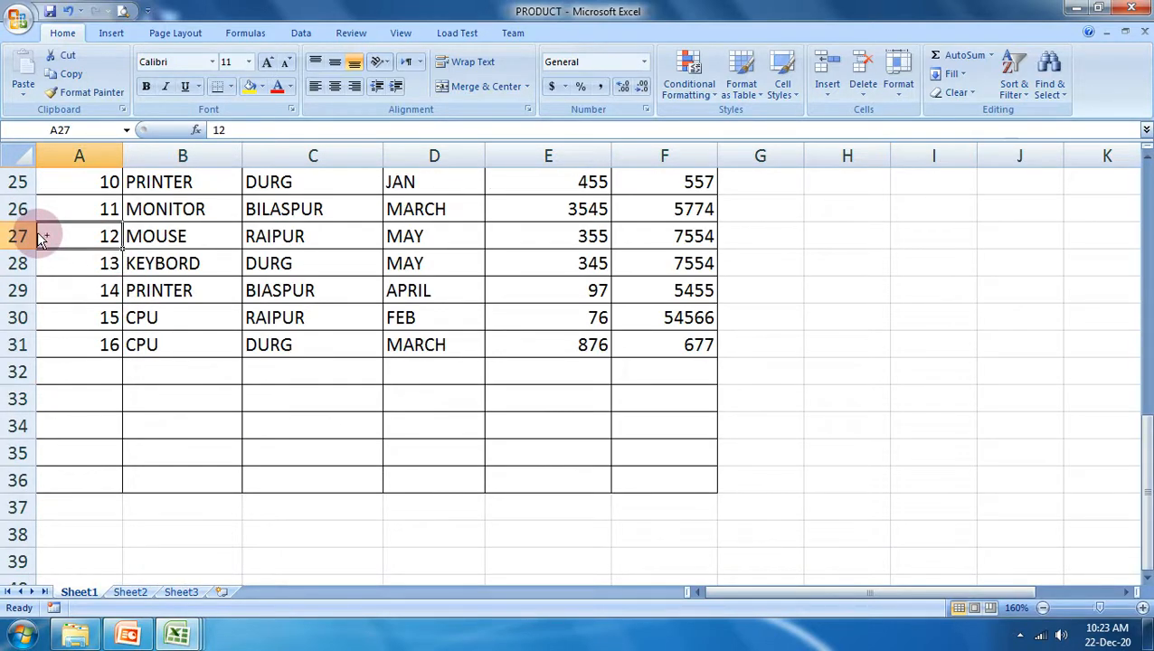
key("ctrl+minus")
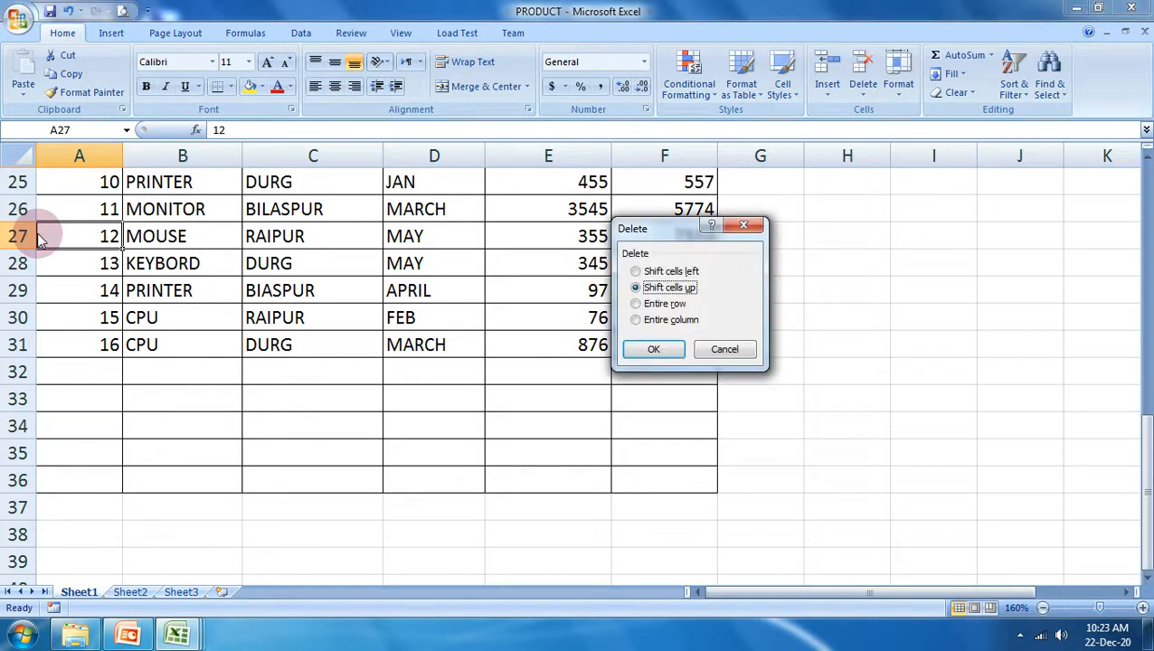
left_click(717, 360)
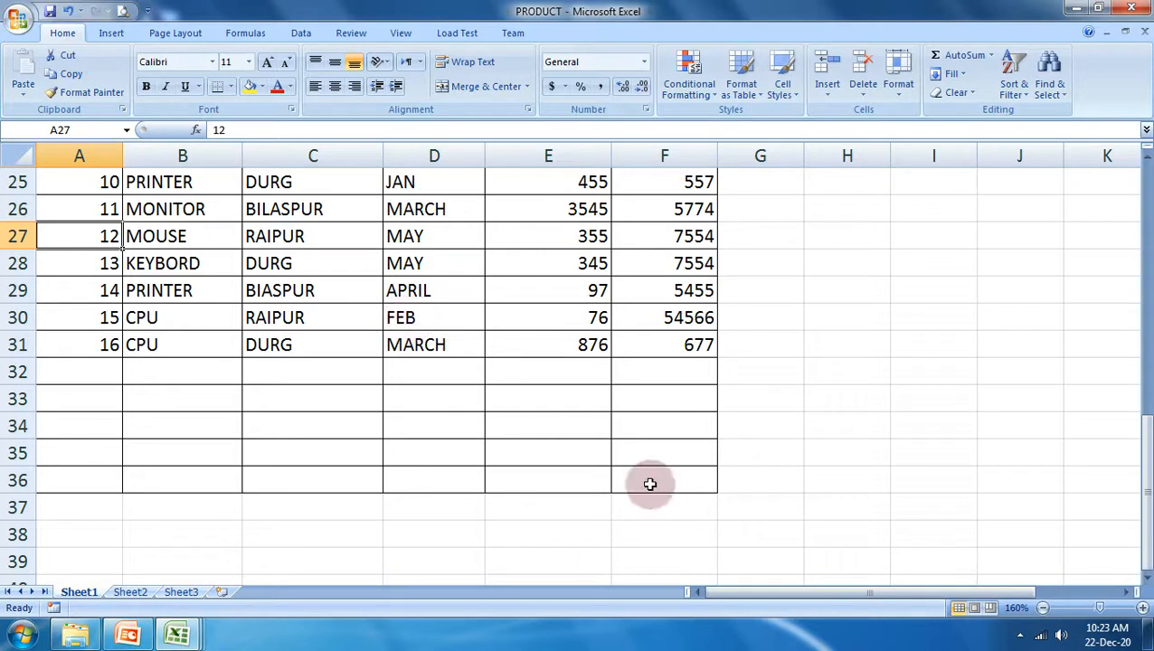
- Delete only the S.NO. cell A27 beside MOUSE, shifting the cells below it up
left_click(330, 292)
left_click(104, 236)
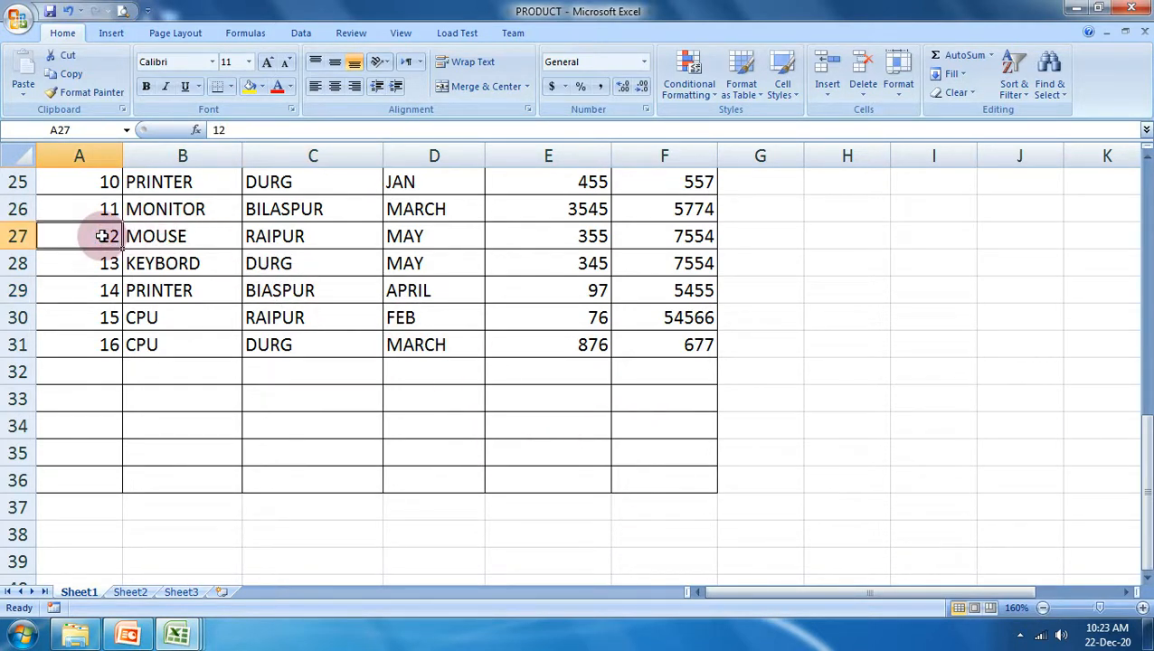
key("ctrl+minus")
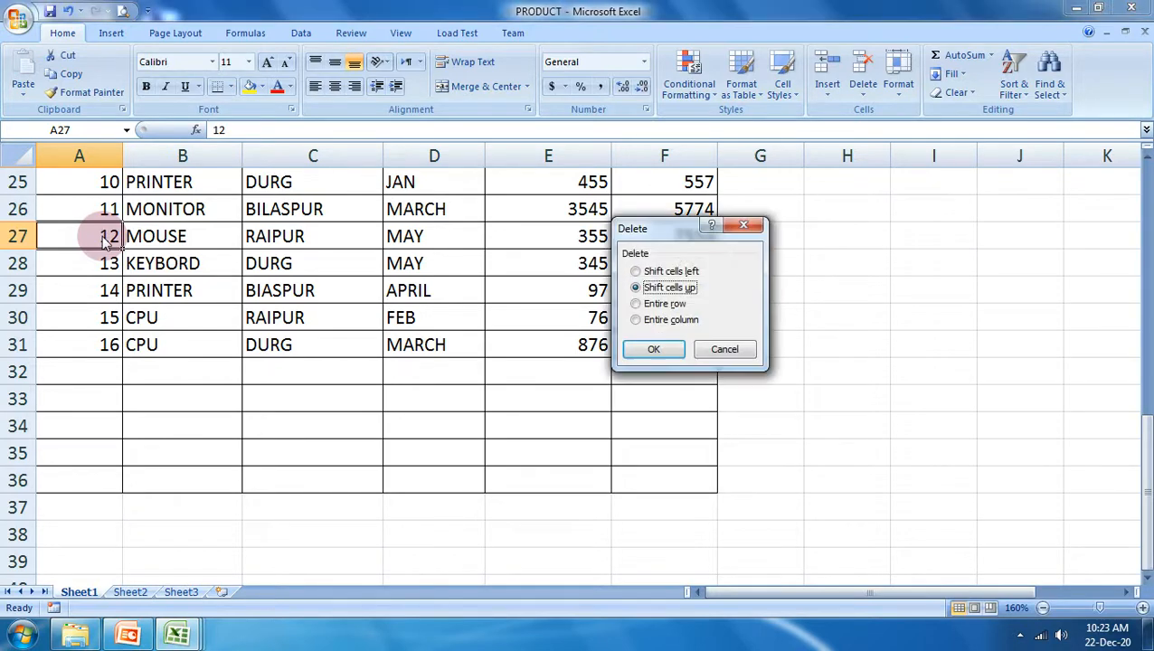
key("Return")
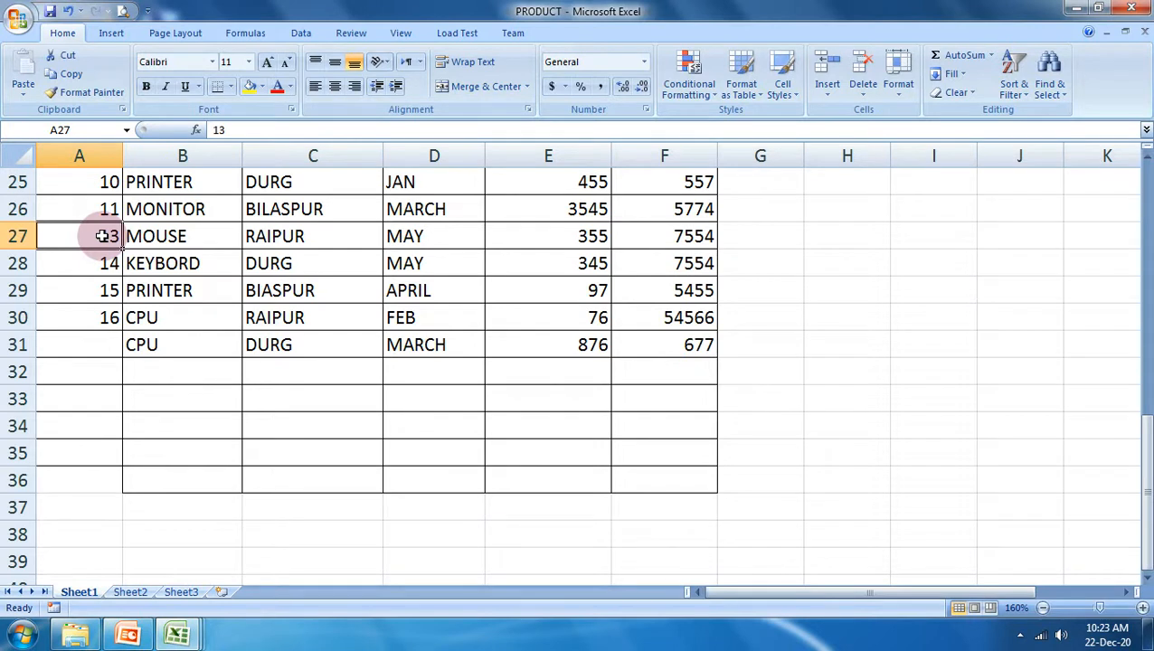
left_click(169, 310)
left_click(118, 242)
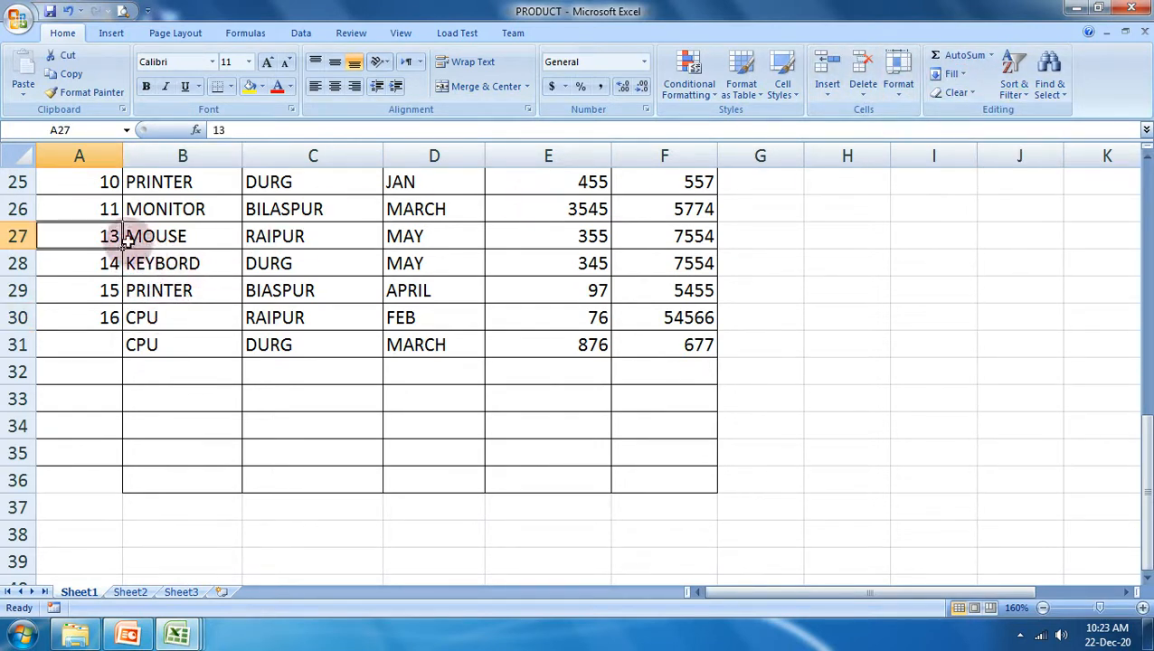
- Delete the entire MOUSE row 27, as well as the PRINTER row for BIASPUR in row 28
left_click(11, 232)
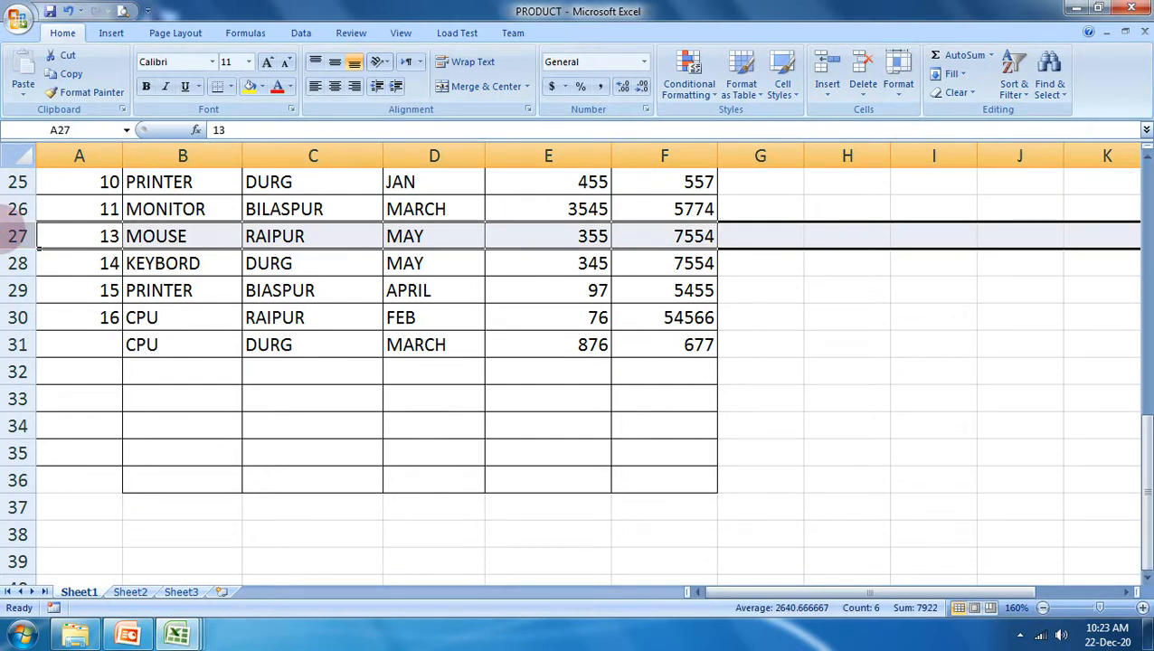
key("ctrl+minus")
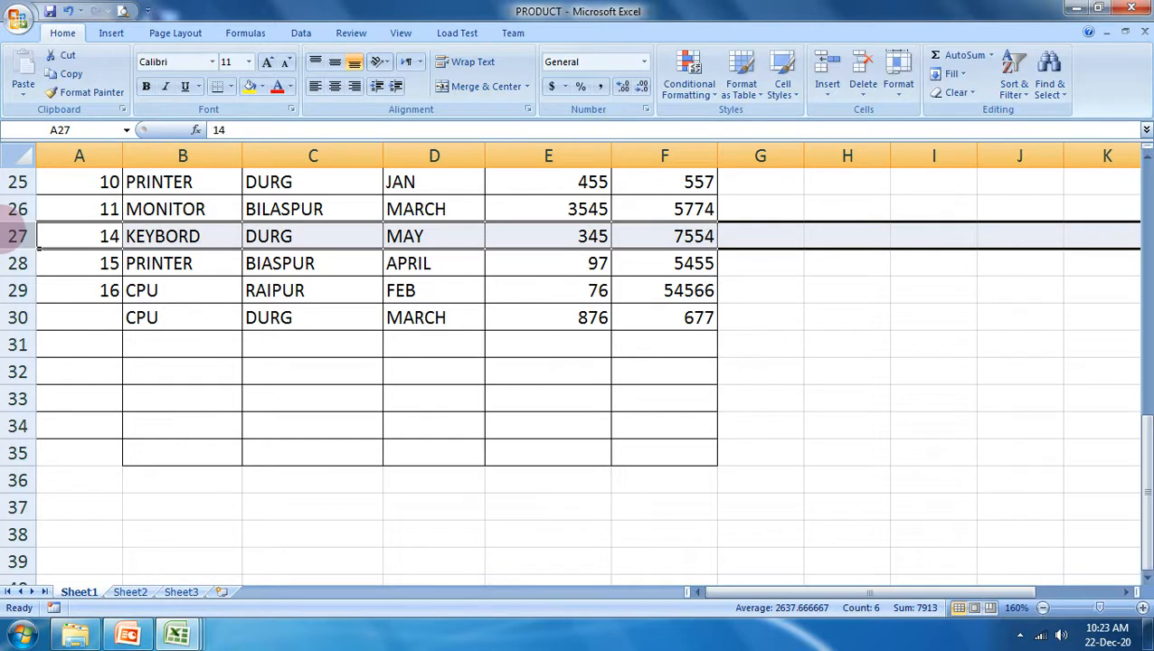
left_click(15, 264)
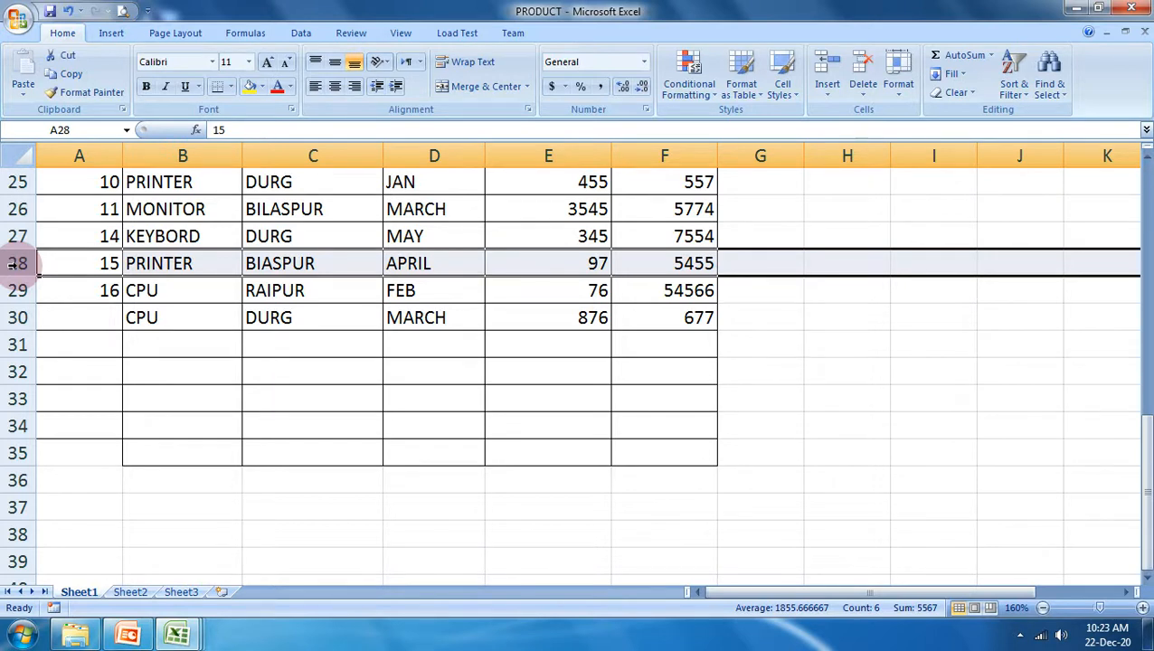
key("ctrl+minus")
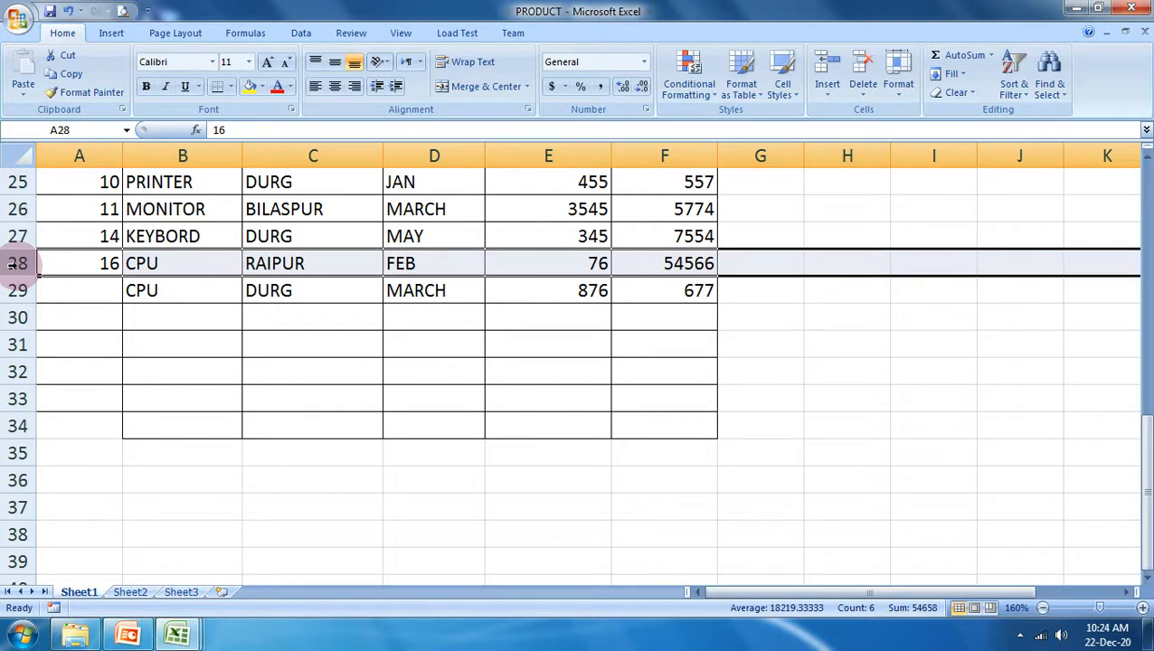
left_click(761, 342)
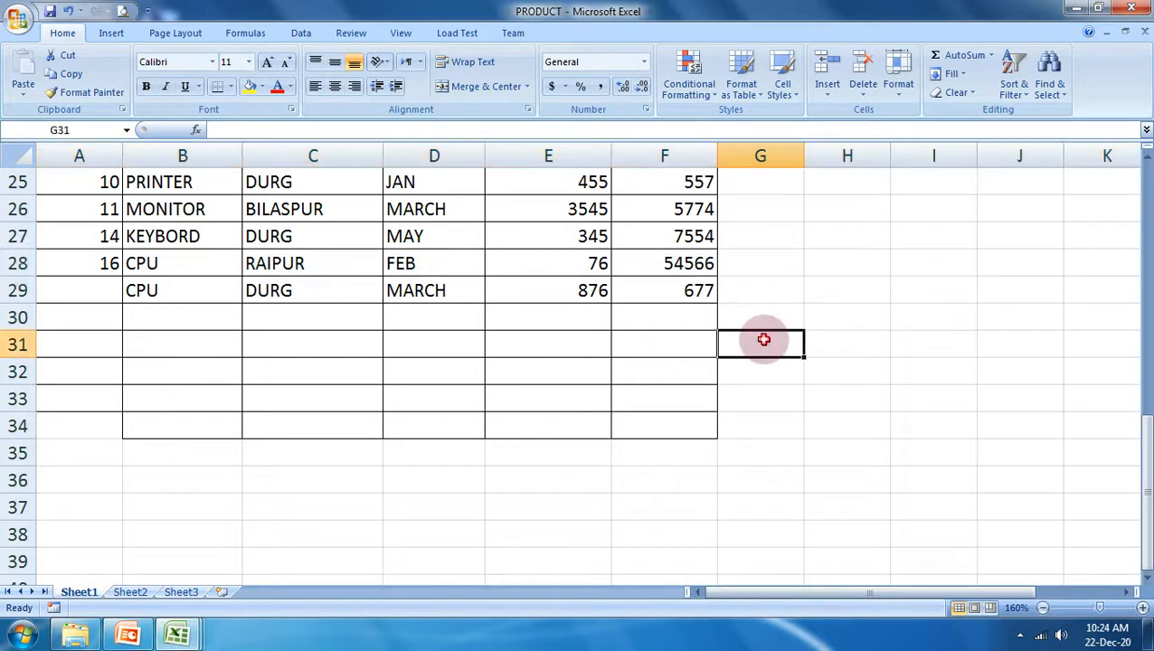
- Switch to the MS excel presentation in PowerPoint, run its slide show and advance past the Insert and Format notes to the Fill slides
left_click(129, 637)
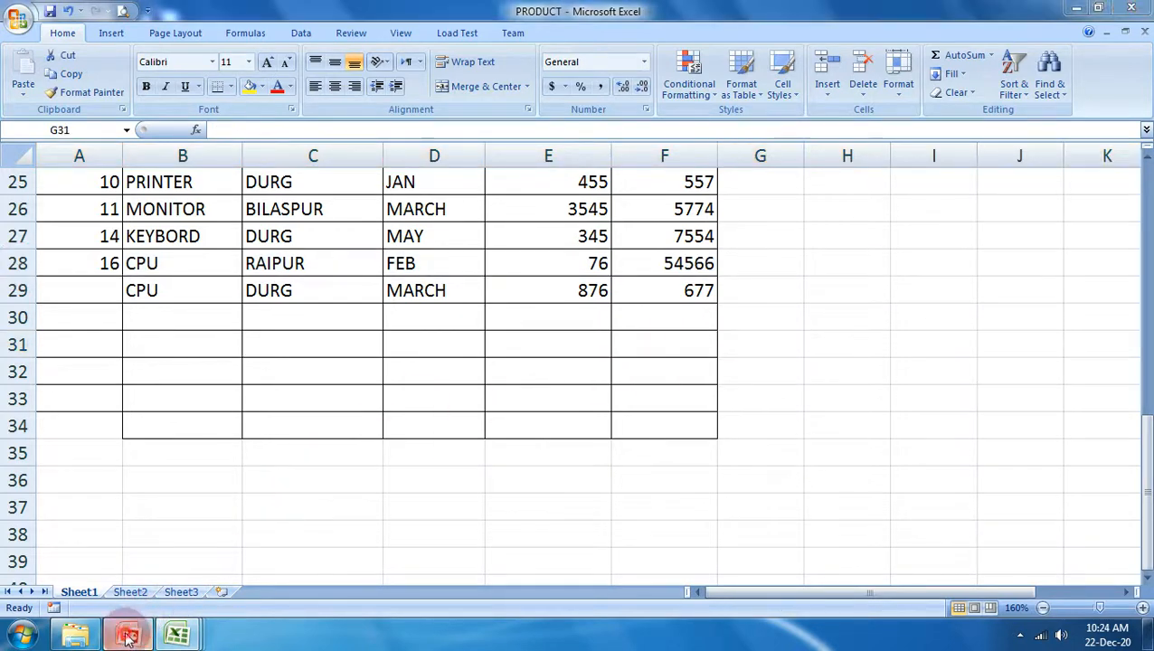
key("F5")
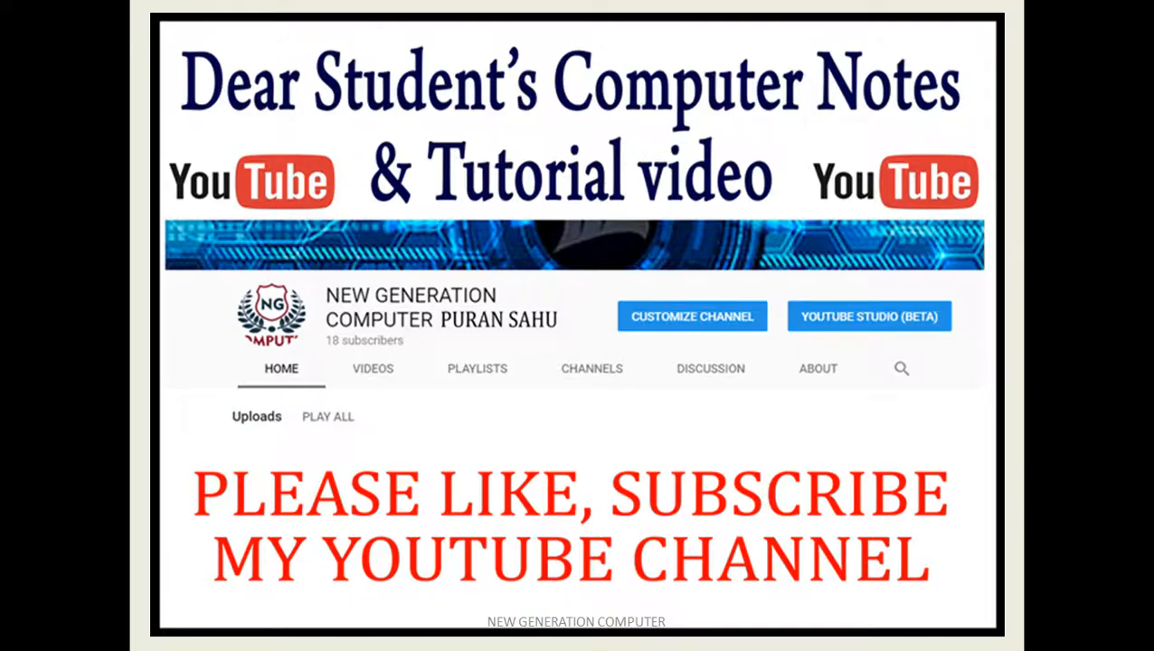
key("Down")
key("Down")
key("Down")
key("Down")
key("Down")
key("Down")
key("Down")
key("Down")
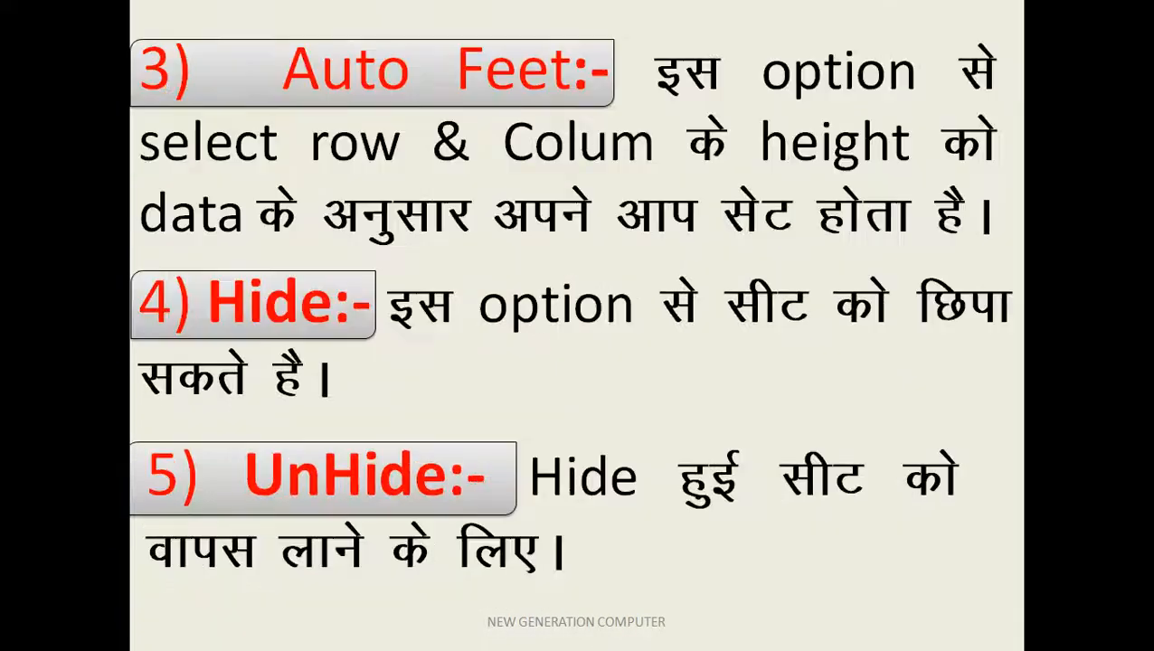
key("Up")
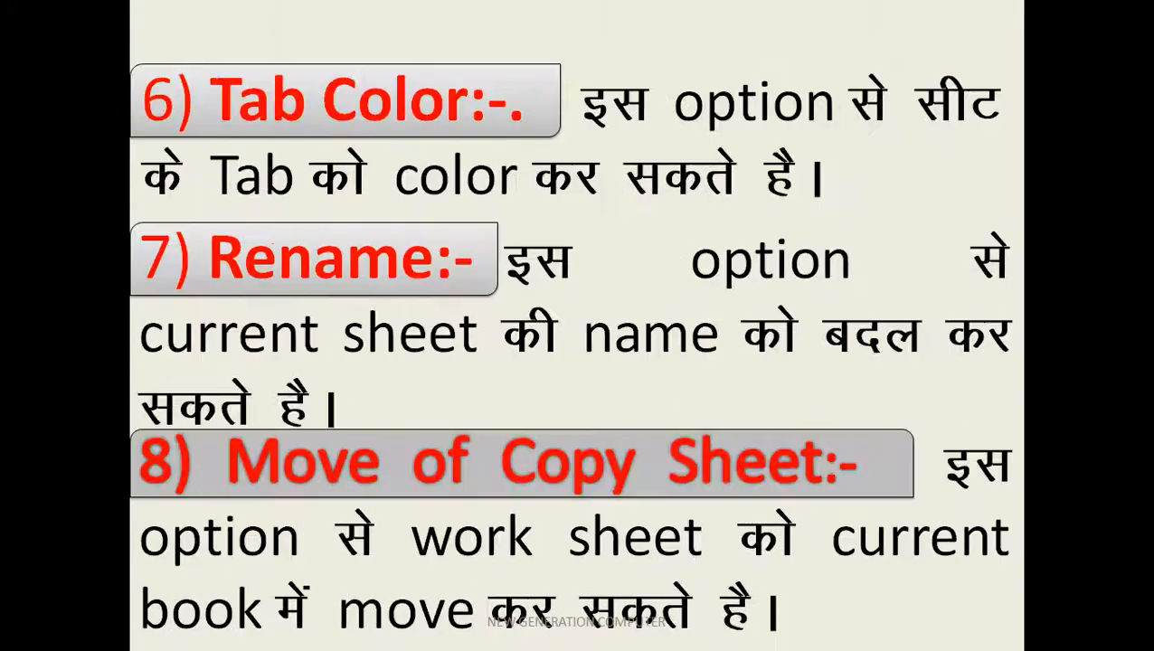
key("Down")
key("Down")
key("Down")
key("Down")
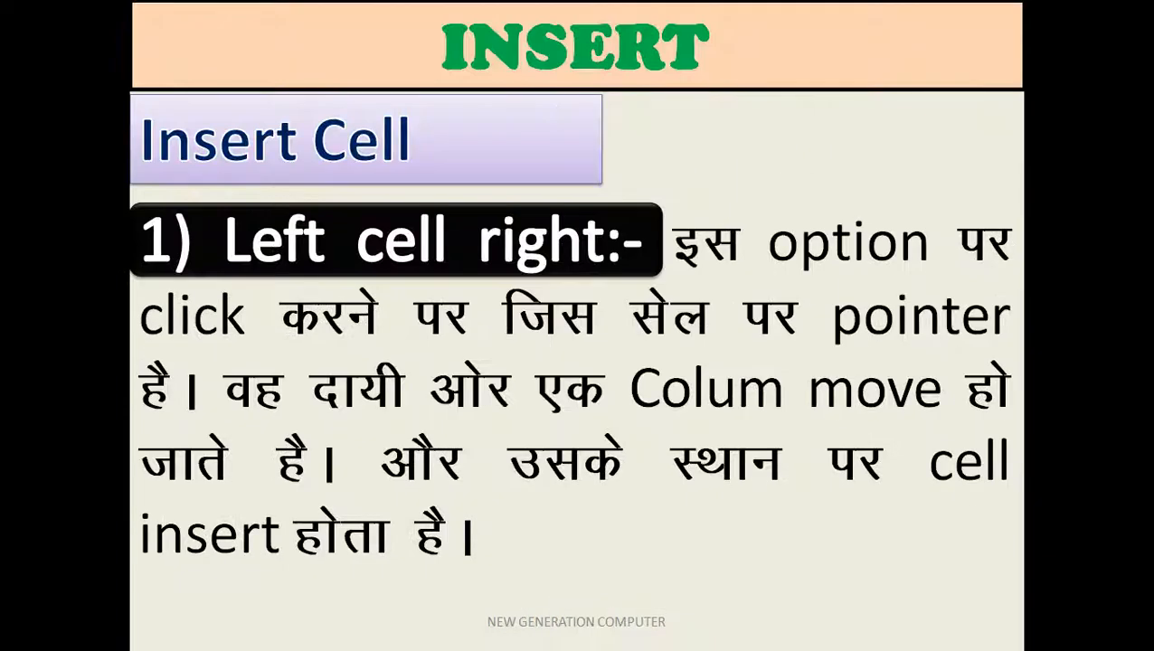
key("Down")
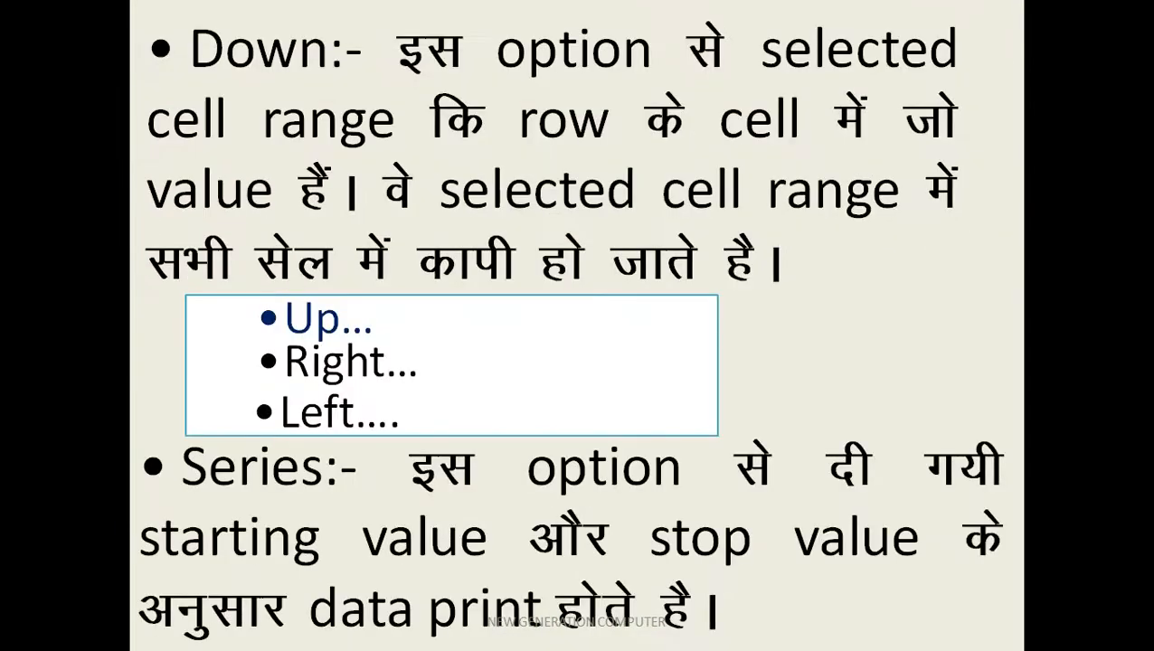
- Review the FILL slide and the Down, Up, Right, Left and Series slide, end the show and return to the PRODUCT workbook
key("Up")
key("Down")
key("Down")
key("Up")
key("Up")
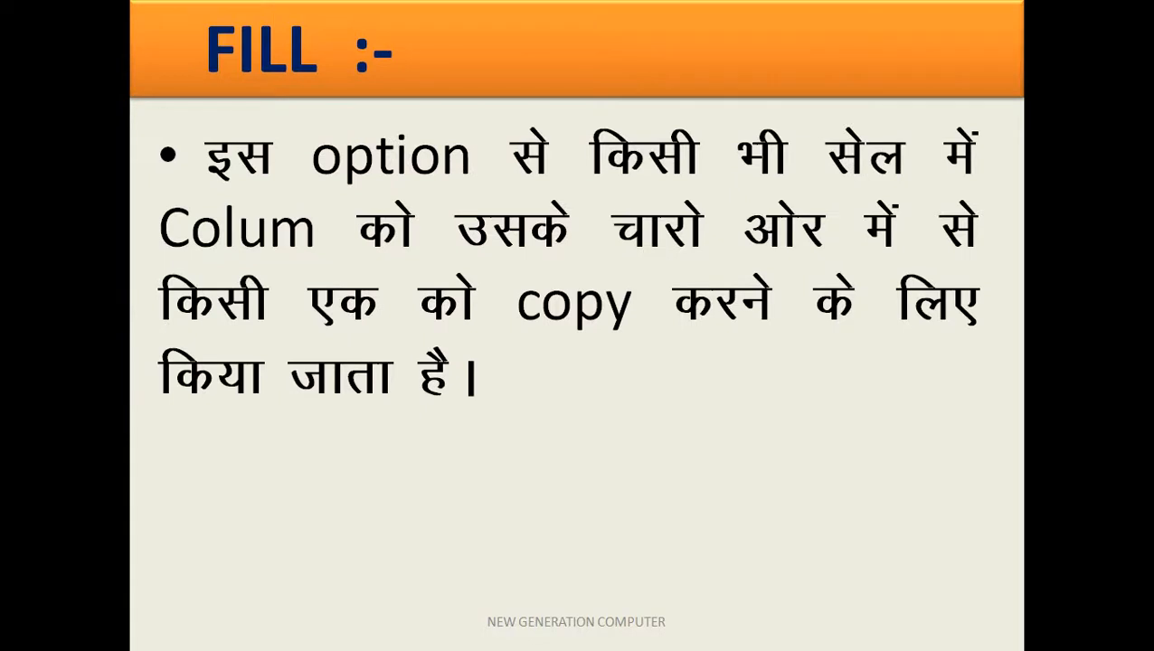
key("Down")
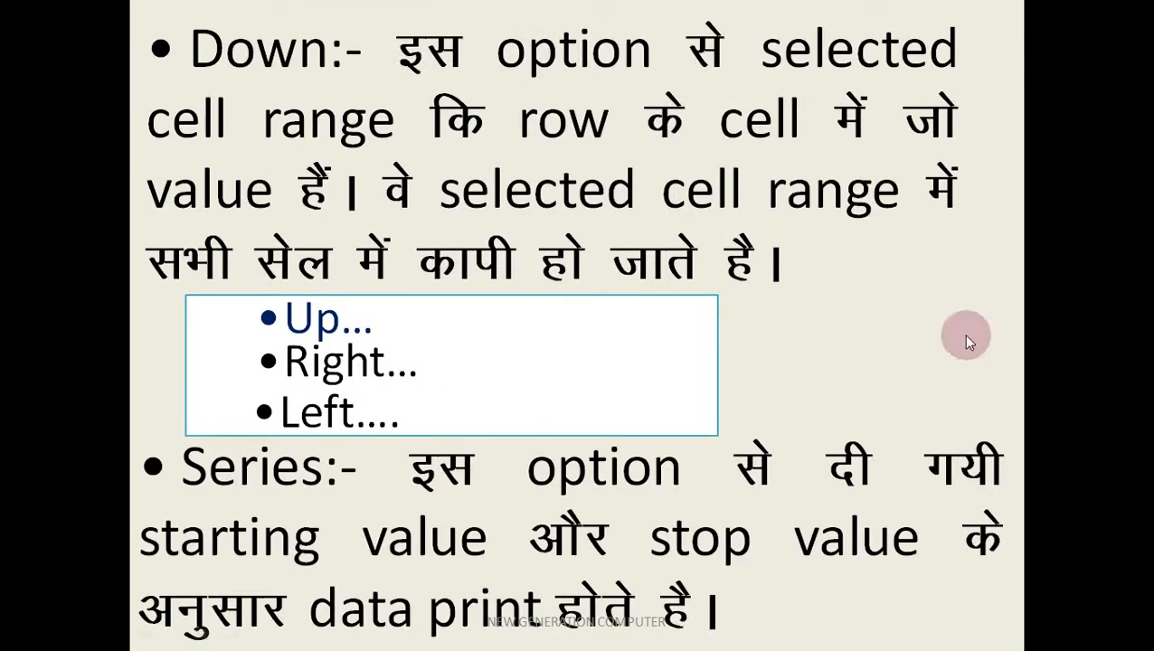
key("Up")
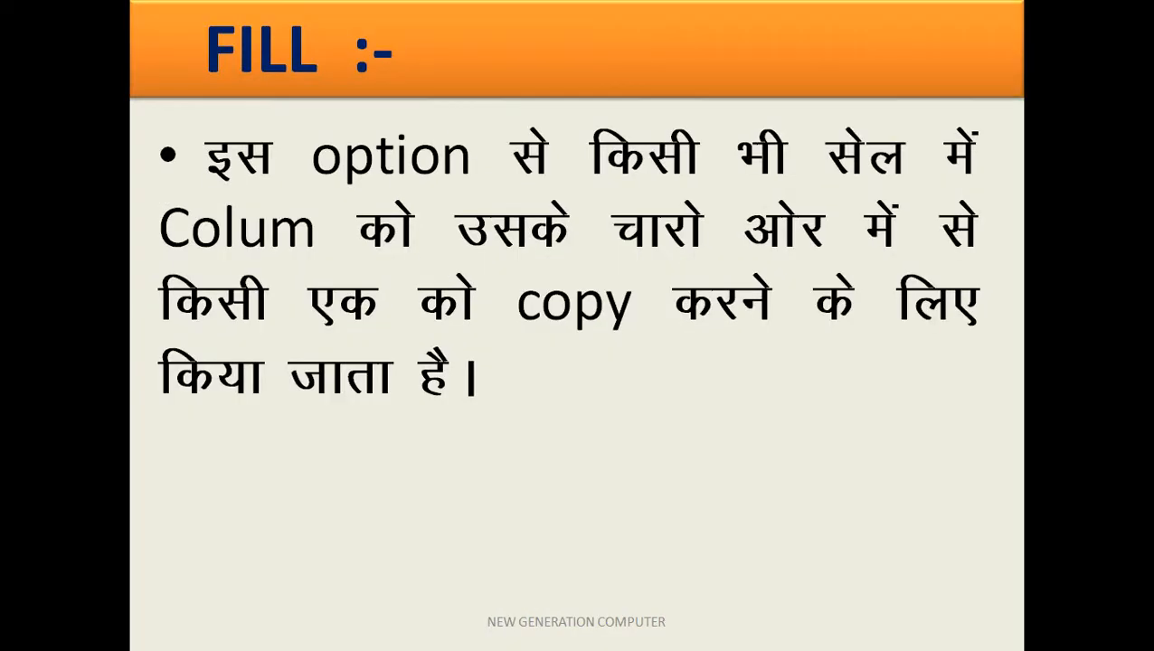
left_click(708, 105)
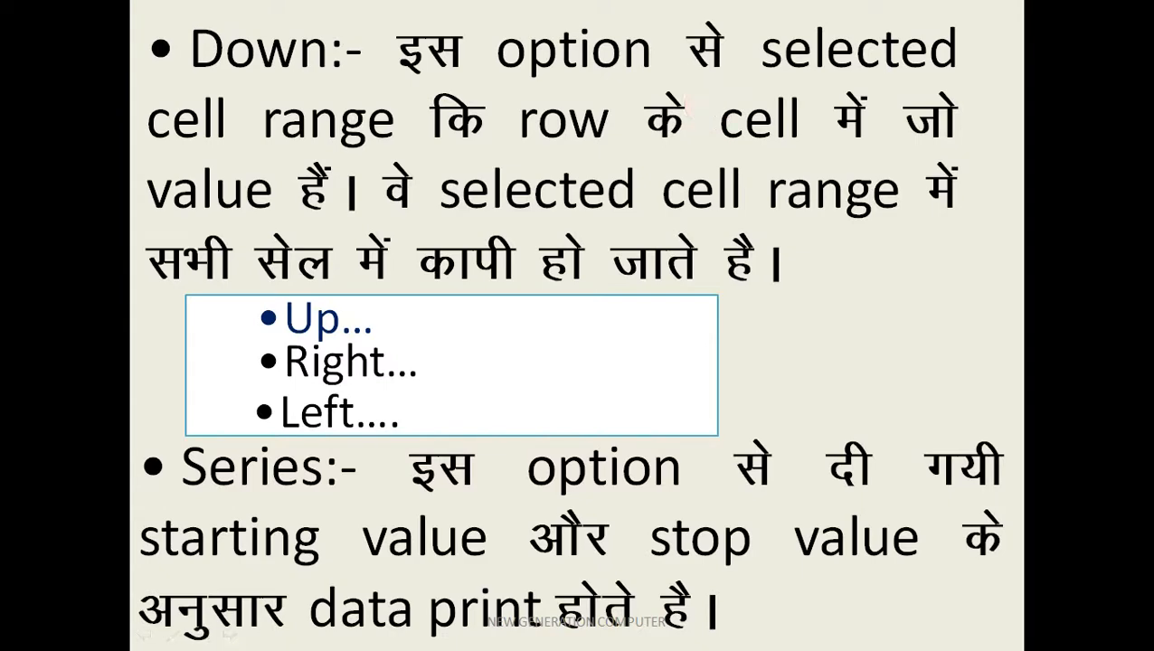
key("Escape")
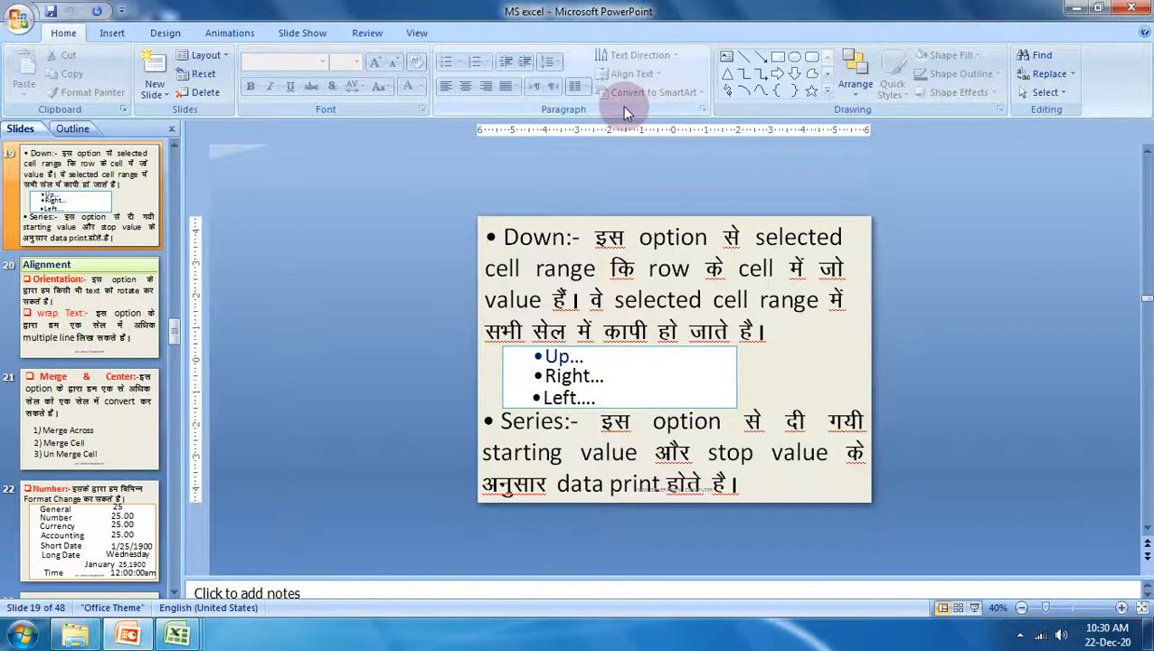
left_click(1071, 8)
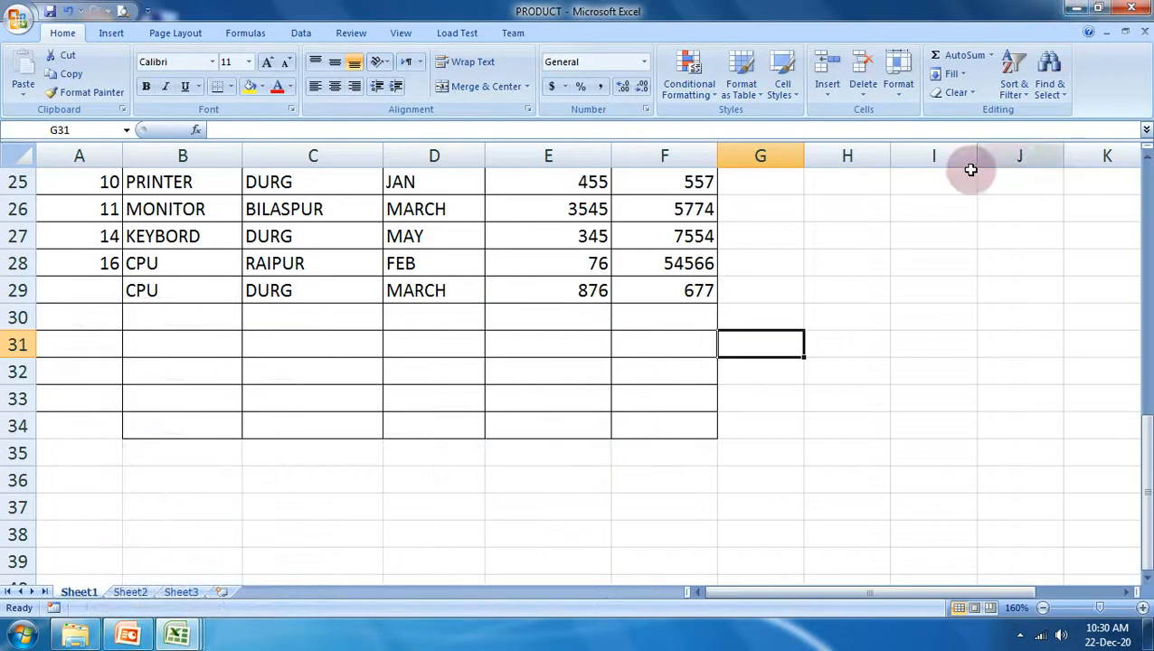
- On the blank Sheet2, enter 66 in cell F6 and 8877 in cell G7
left_click(130, 593)
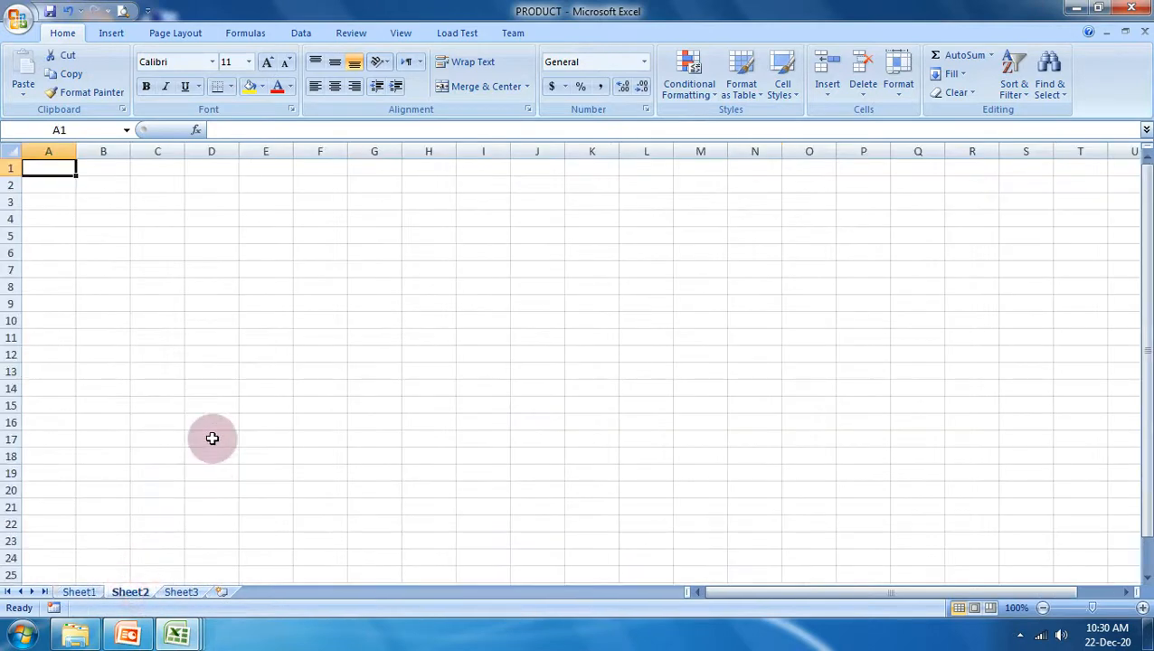
left_click(348, 284)
left_click(362, 269)
left_click(321, 252)
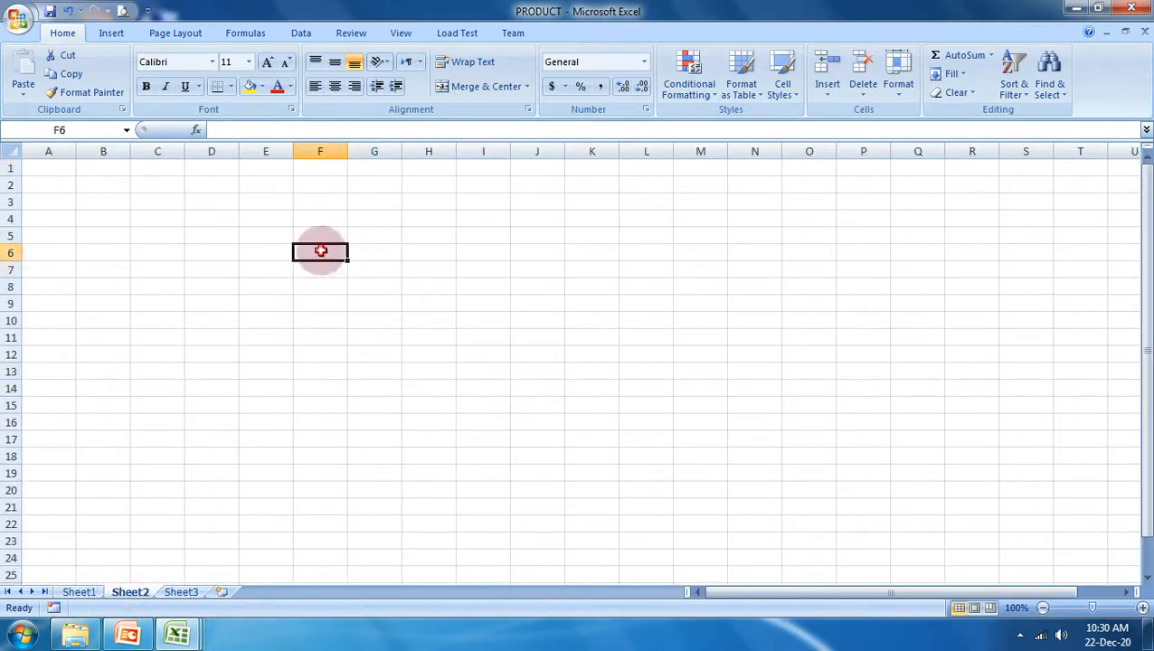
type("66")
key("Tab")
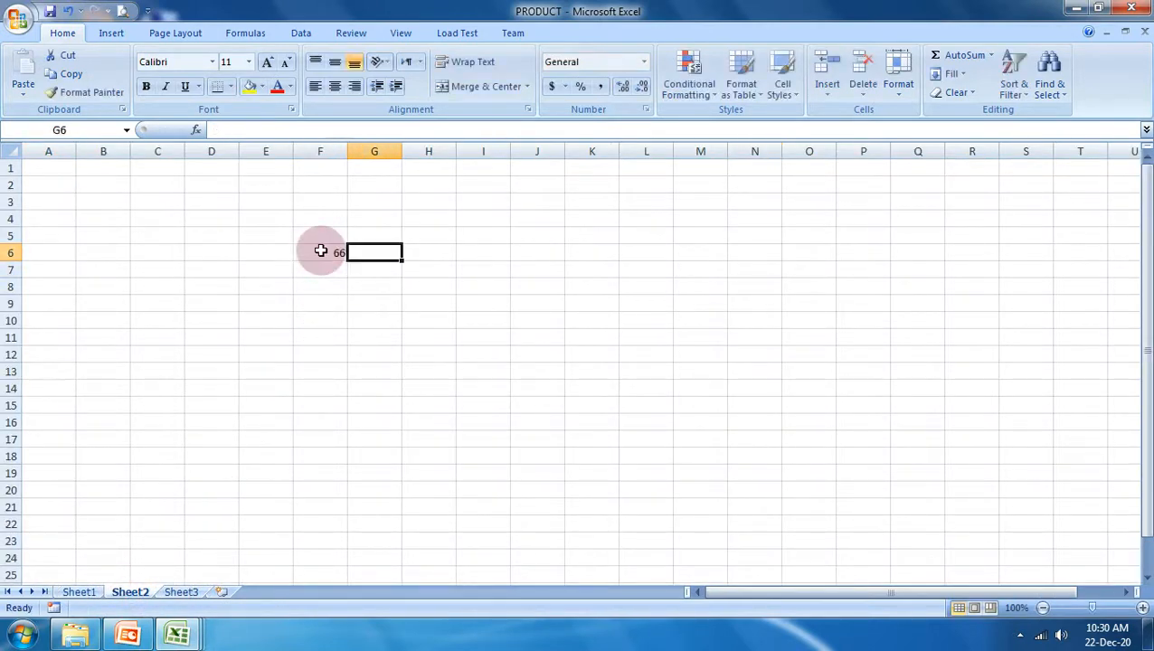
key("Down")
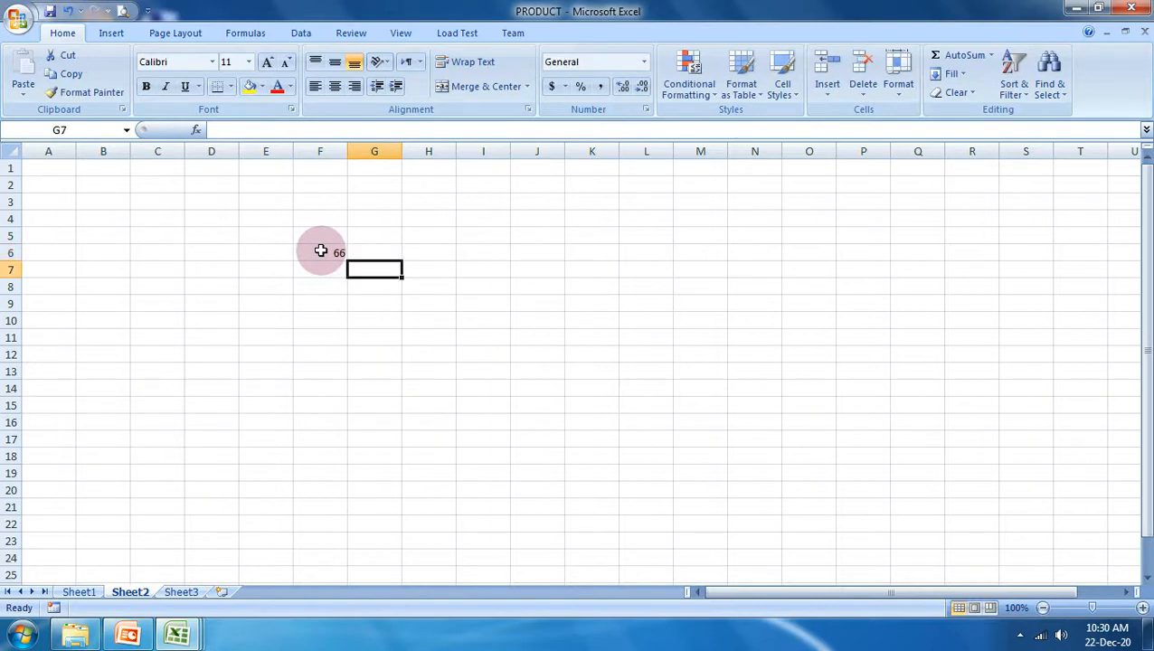
type("8877")
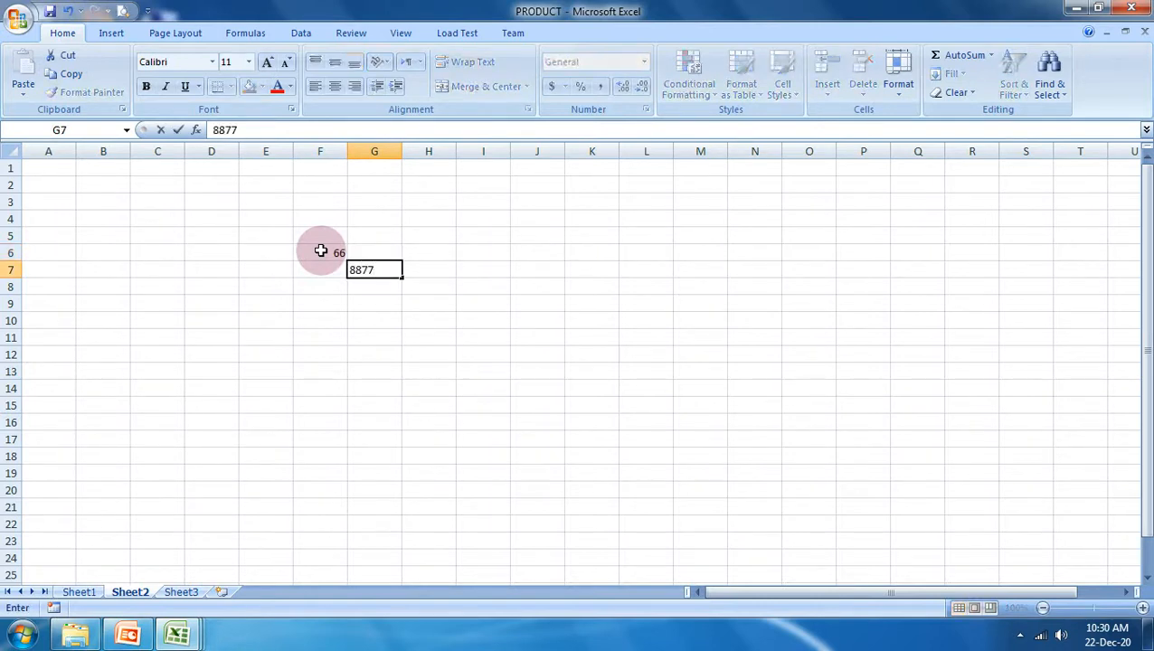
key("Left")
- Enter 544 in cell E7 and 766 in cell F8, leaving F7 between the numbers empty
key("Left")
type("54")
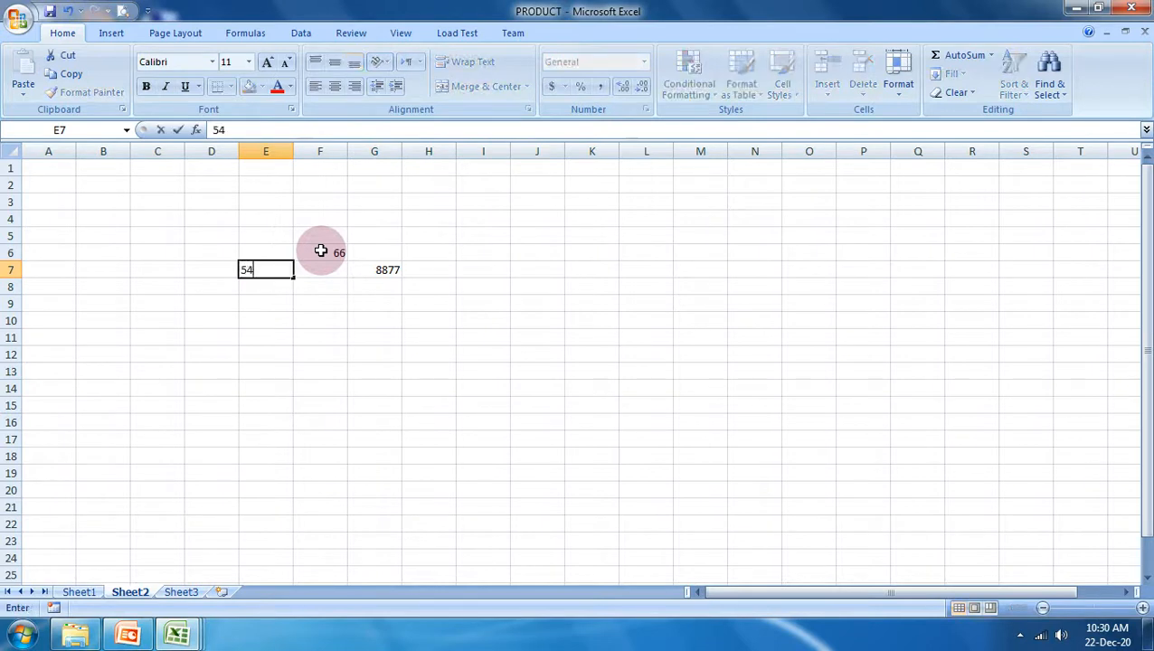
type("4")
key("Return")
key("Right")
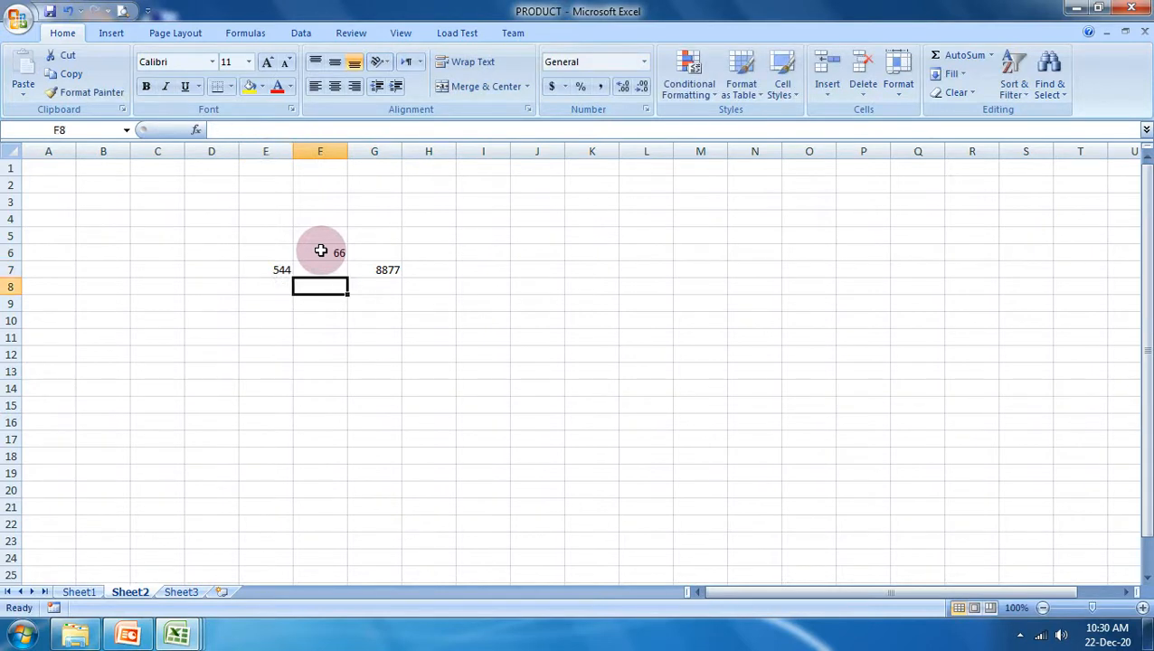
type("766")
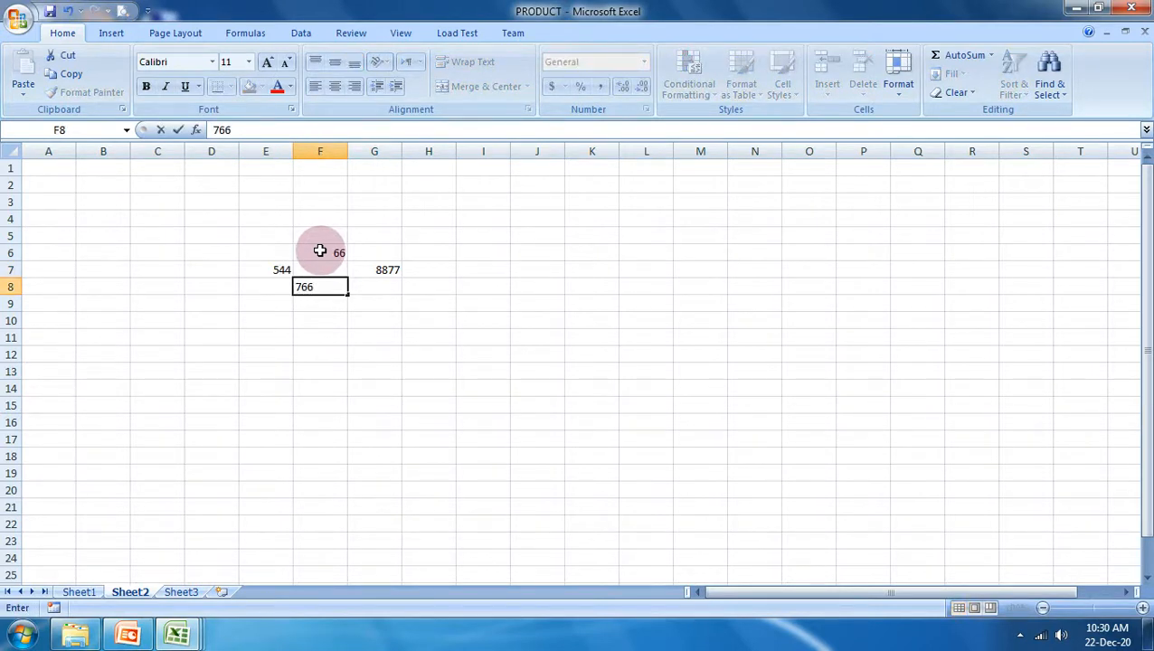
left_click(548, 420)
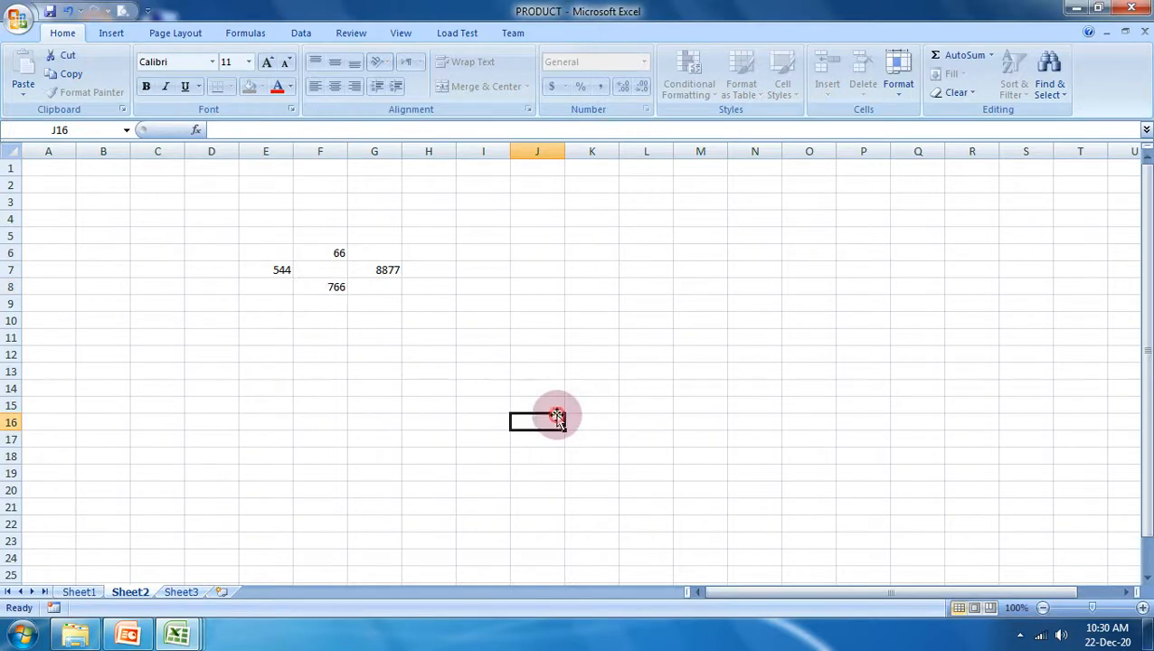
- Fill the empty cell F7 from its neighbour E7 using Fill Right
left_click(318, 272)
left_click(1144, 608)
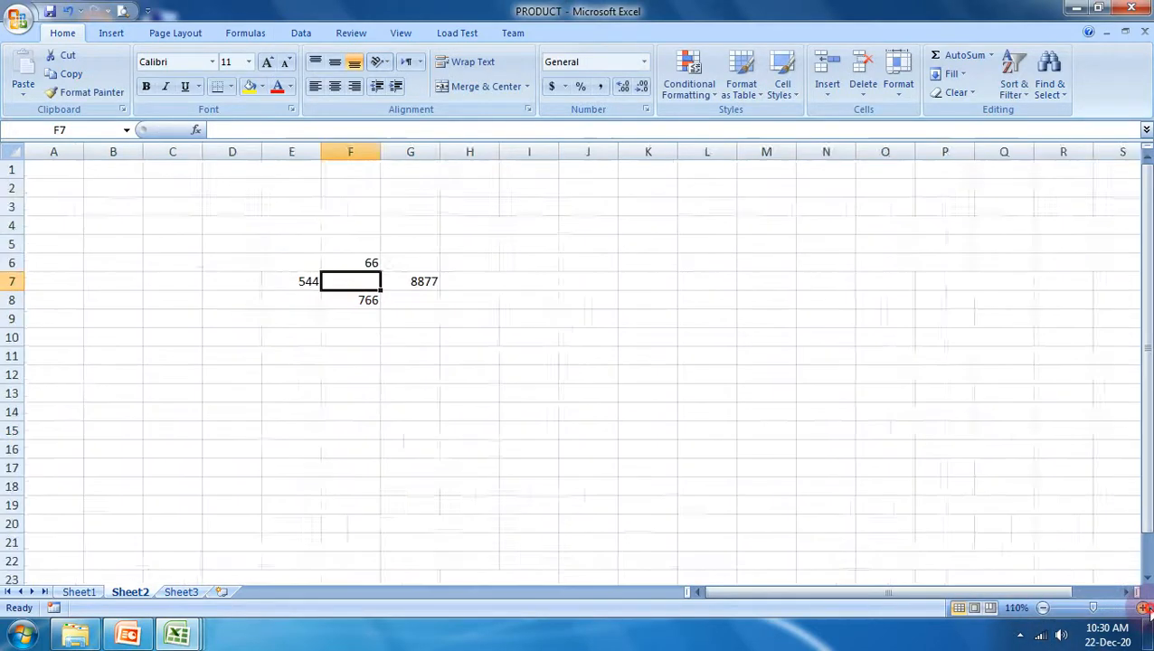
left_click(1144, 608)
left_click(1143, 608)
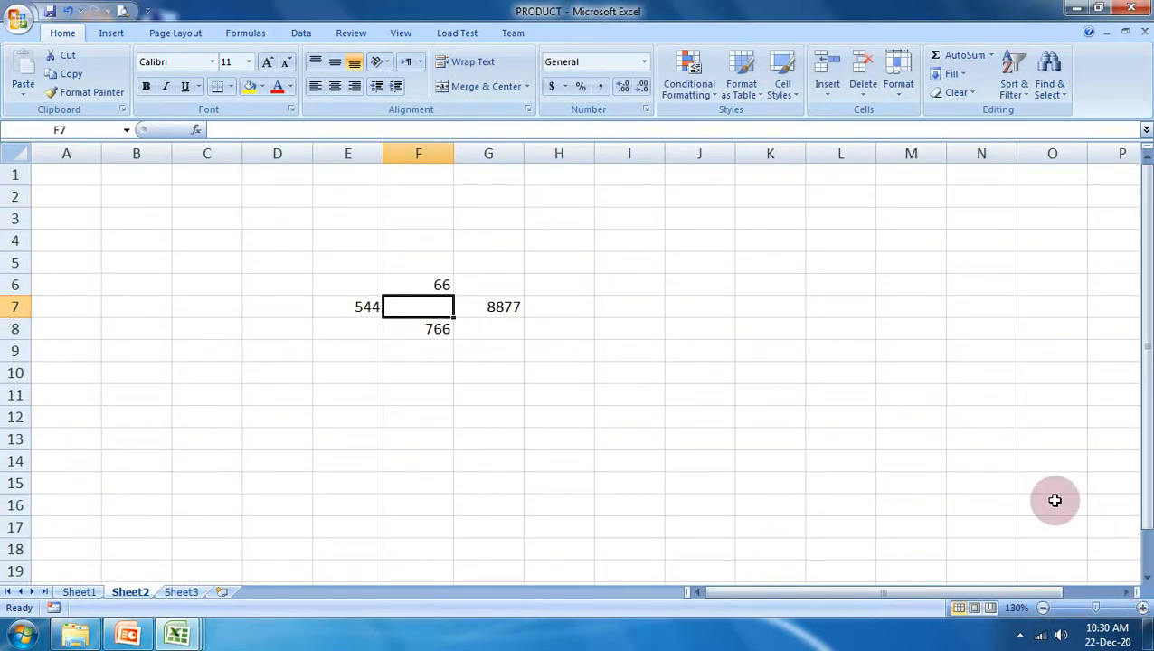
left_click(958, 75)
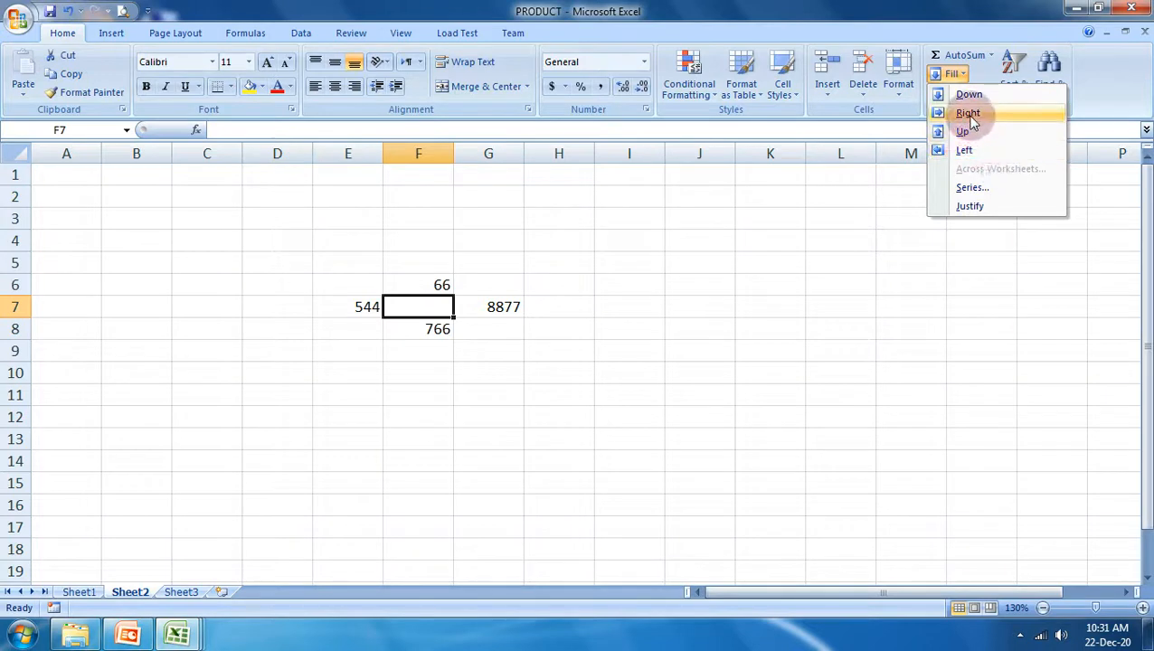
left_click(969, 115)
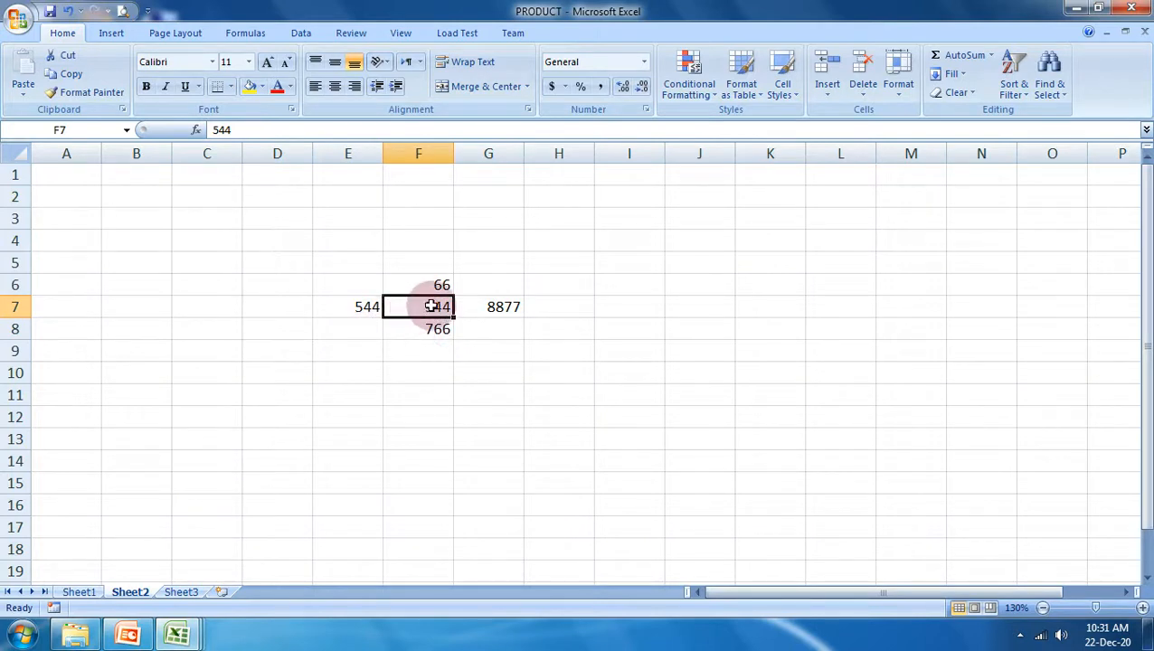
- Refill F7 from G7 with Fill Left, and replace that with the value from F6 using Fill Down
left_click(953, 74)
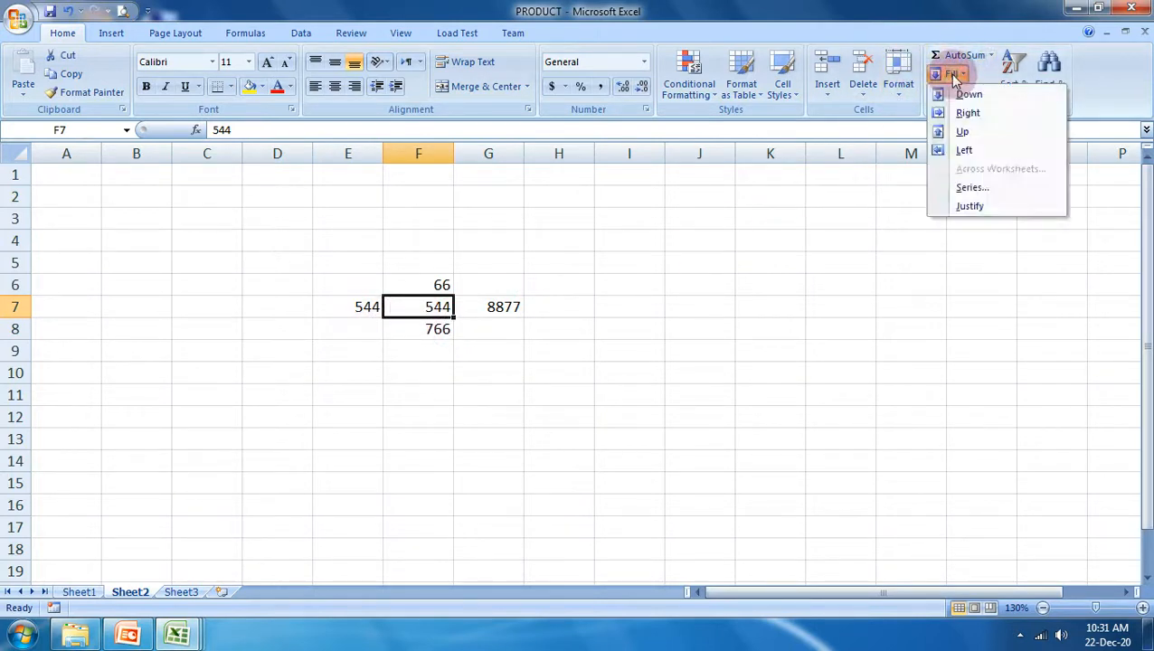
left_click(984, 154)
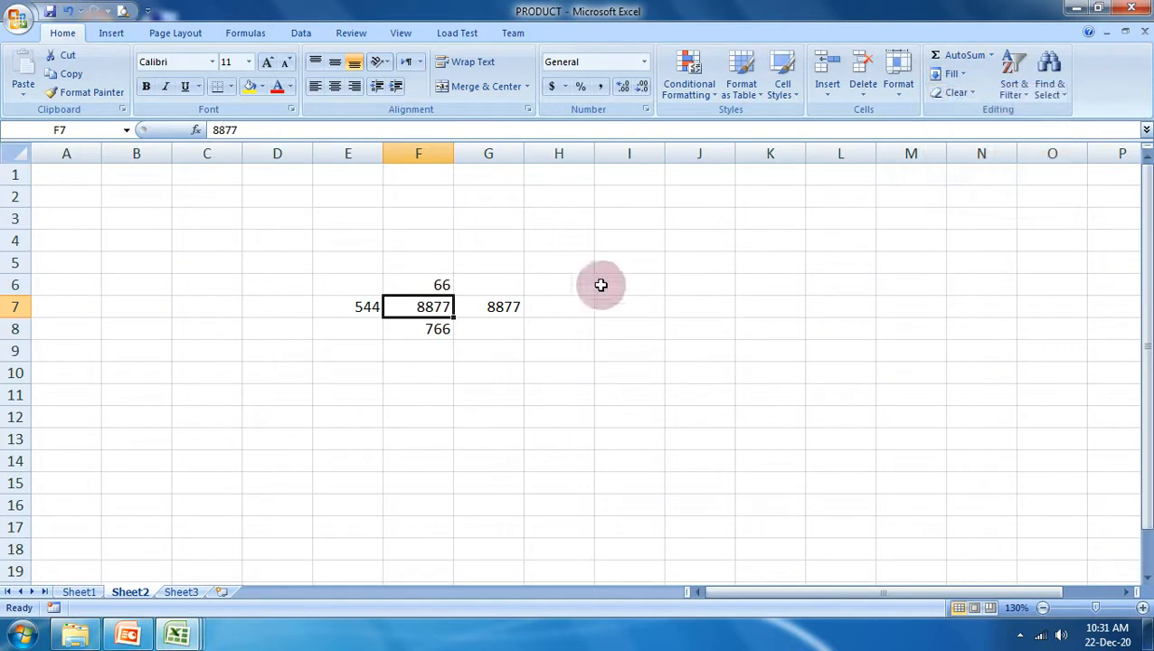
left_click(955, 92)
left_click(952, 75)
left_click(960, 93)
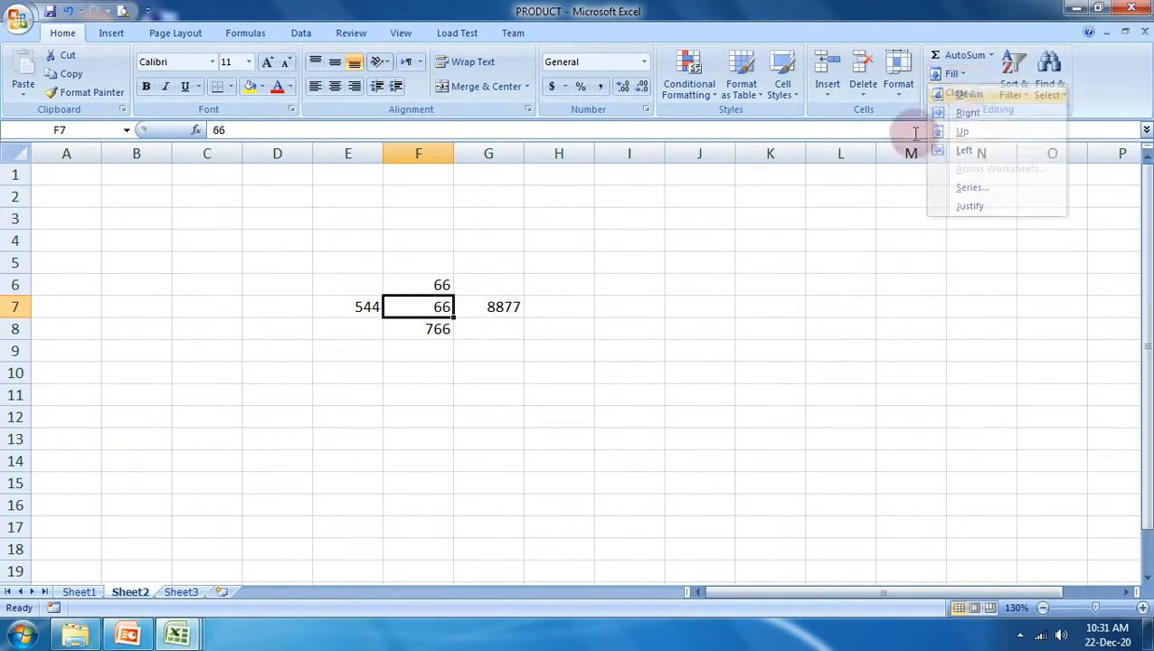
- Clear the sample numbers in D6:H10 and enter 1 in A1 and 2 in A2
left_click_drag(298, 285, 575, 377)
key("Delete")
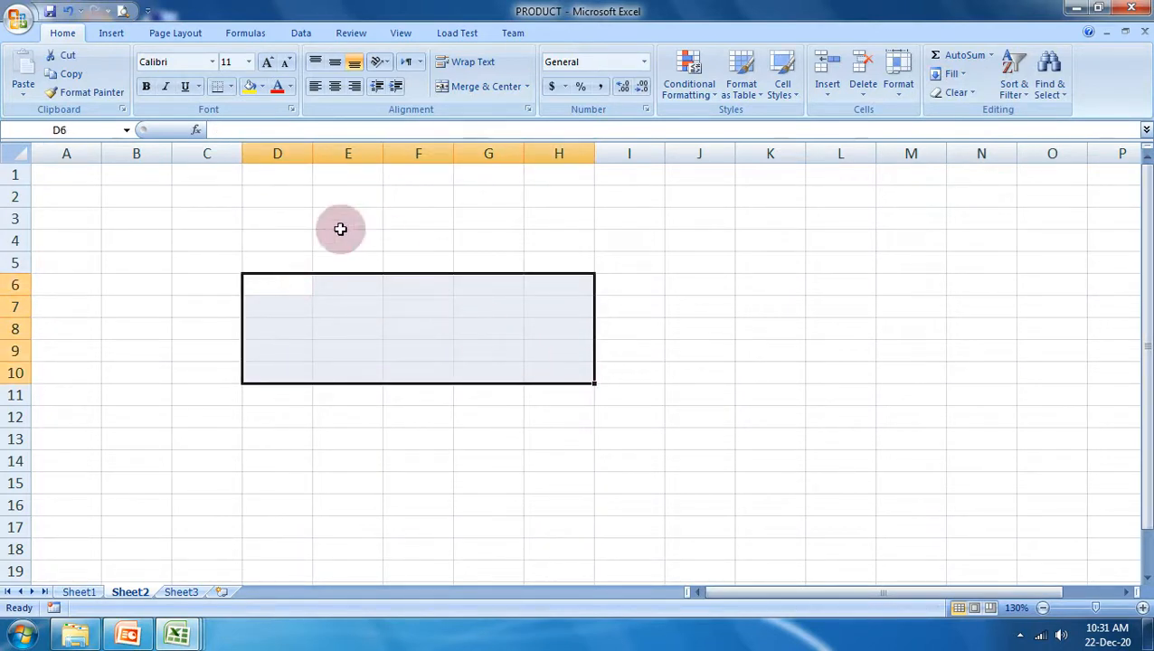
left_click(71, 189)
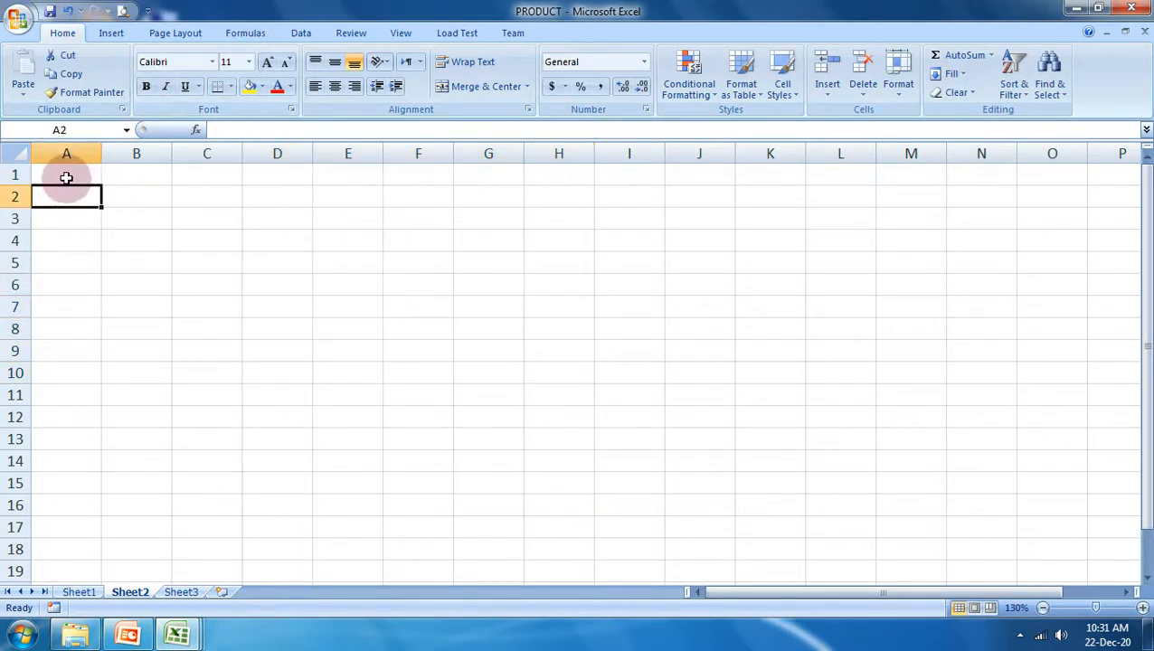
left_click(66, 177)
type("1")
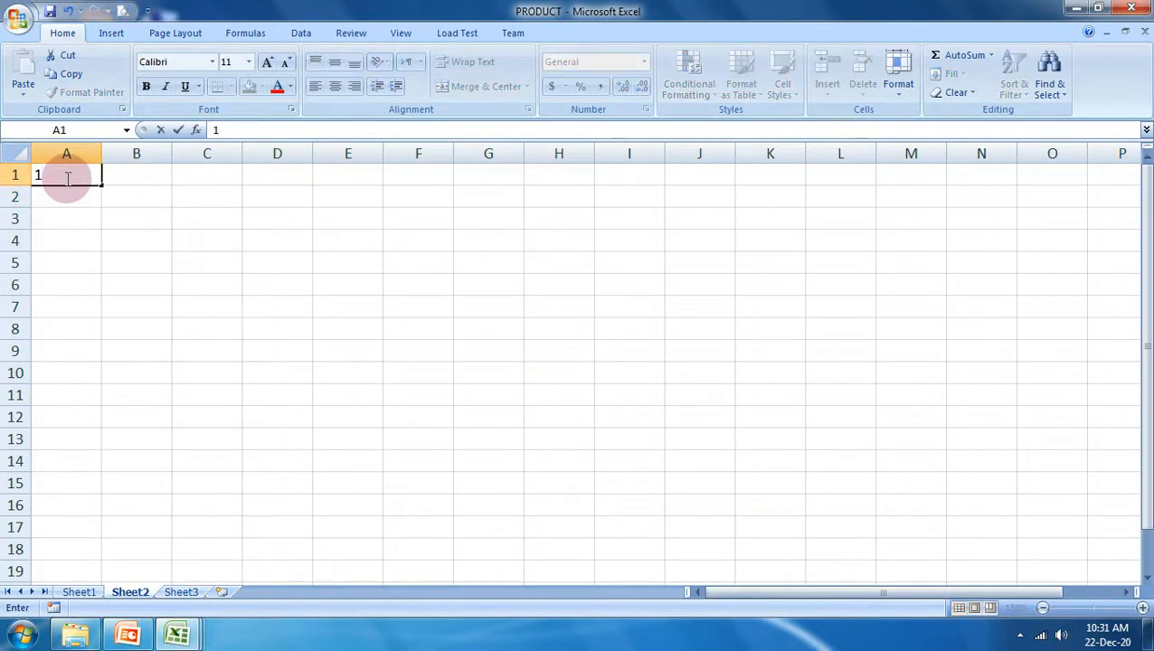
key("Return")
type("2")
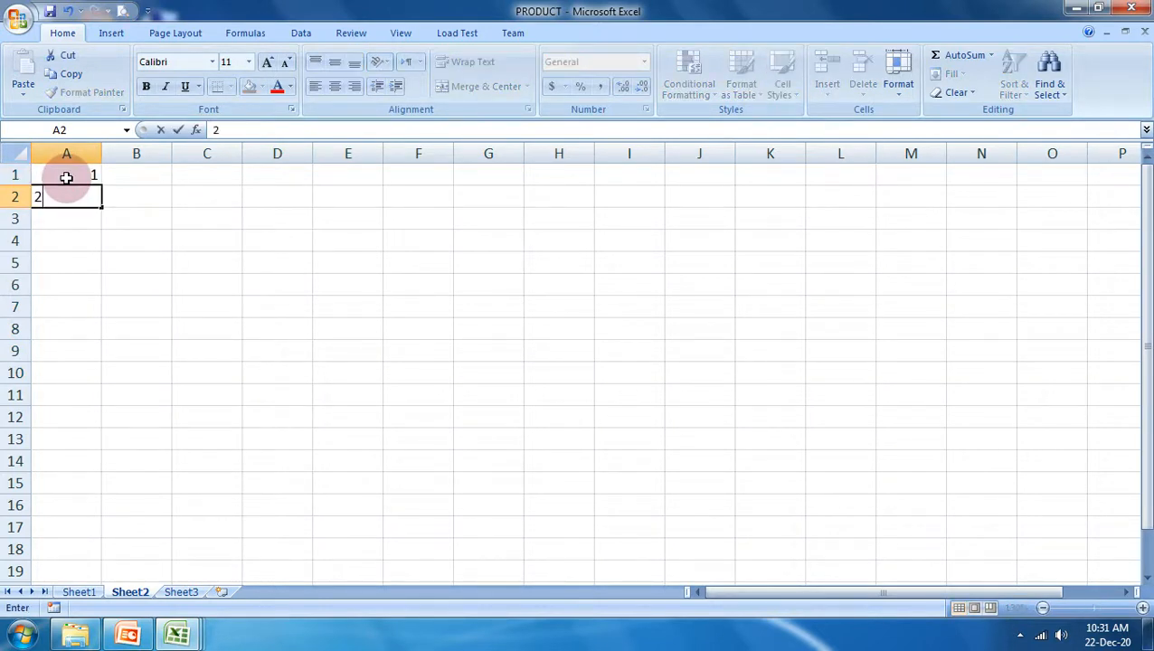
key("Return")
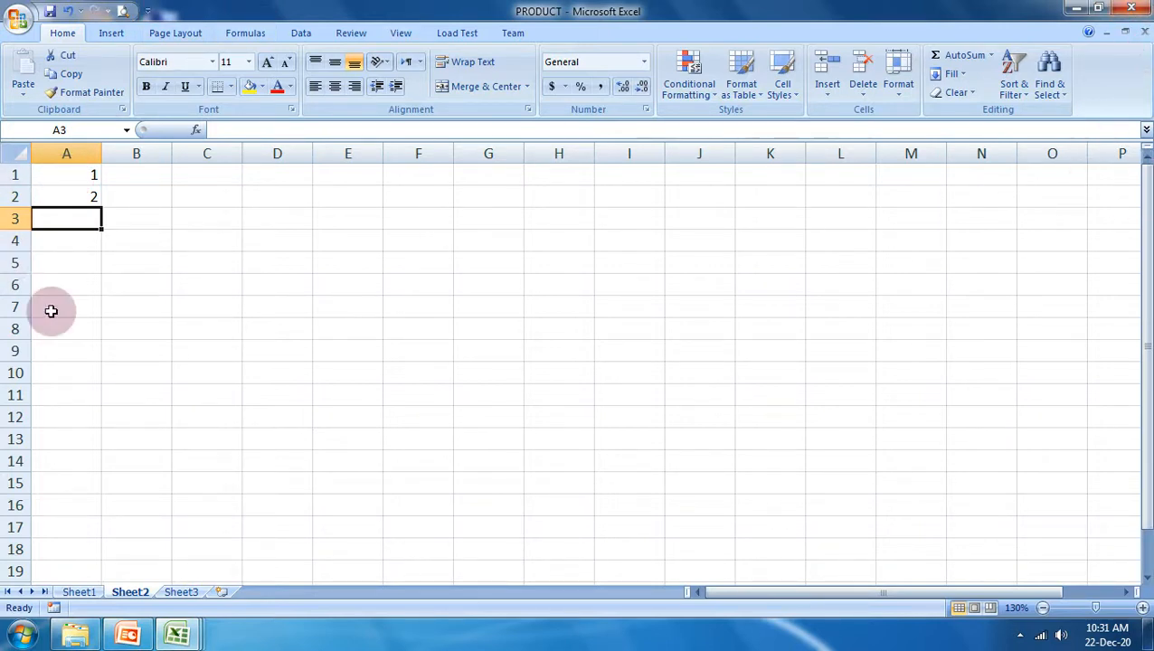
- Copy the single value in A2 down column A to row 107 with the fill handle
left_click(221, 236)
left_click(59, 197)
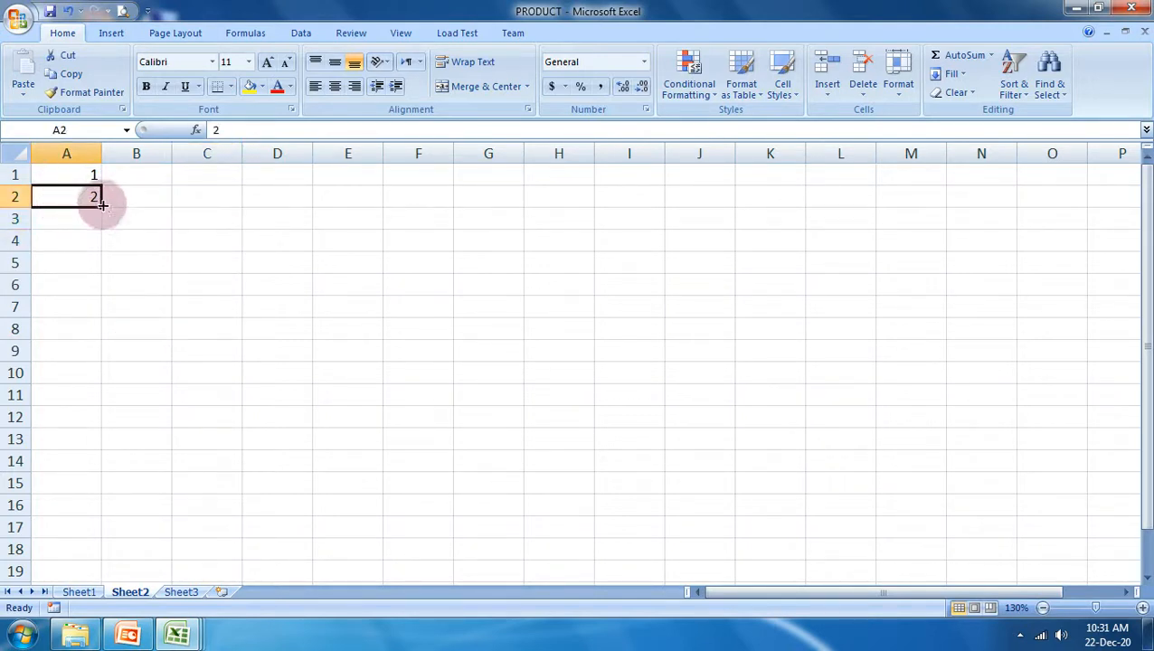
left_click_drag(102, 205, 102, 205)
left_click_drag(101, 206, 41, 636)
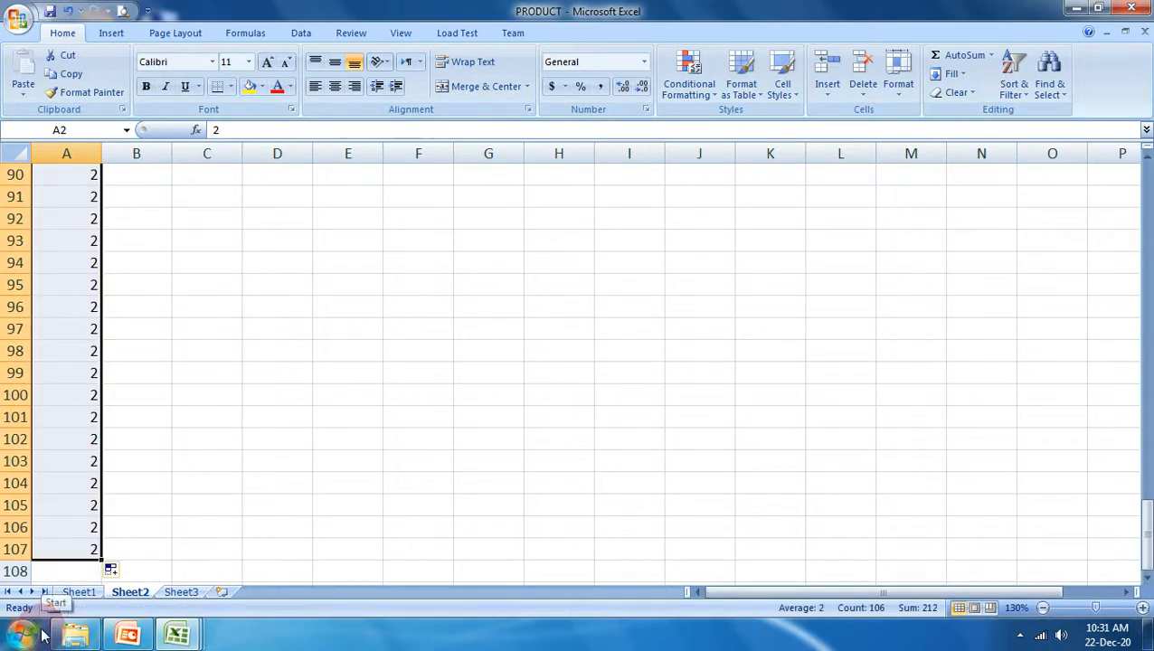
scroll(185, 505, "up", 14)
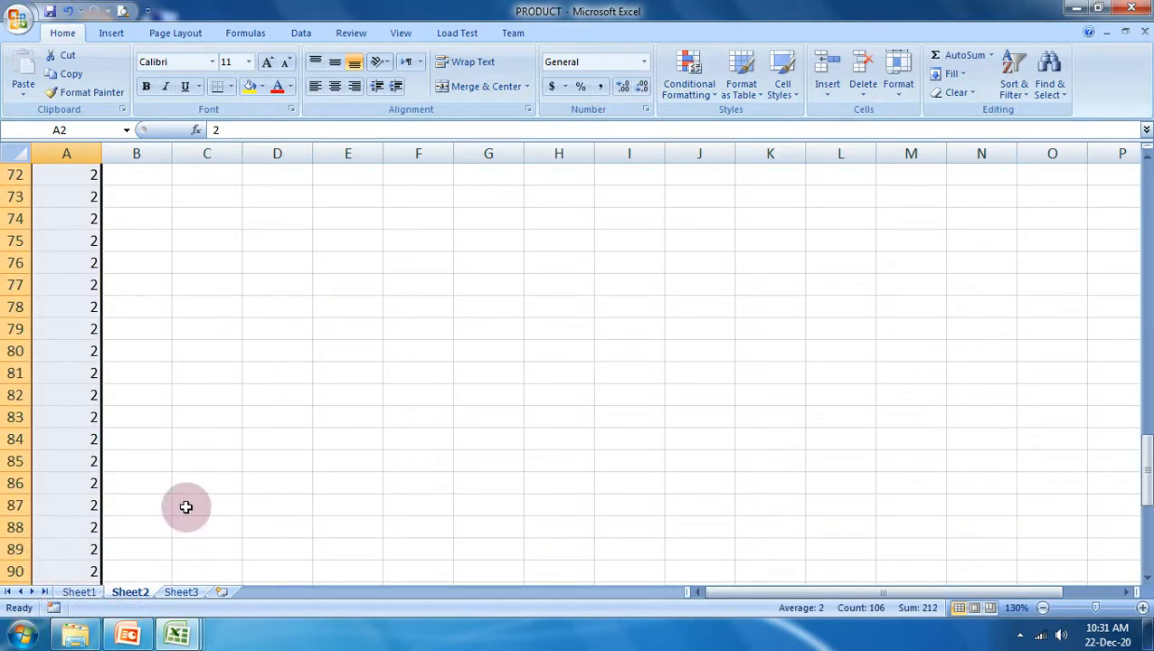
scroll(183, 506, "up", 16)
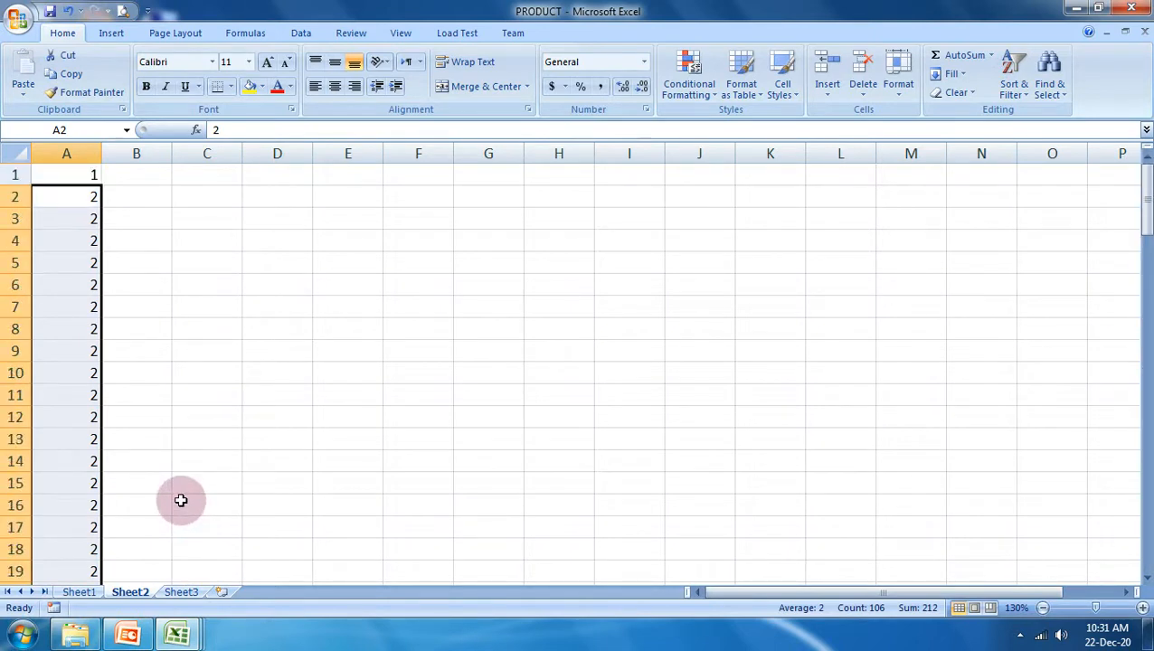
left_click(215, 378)
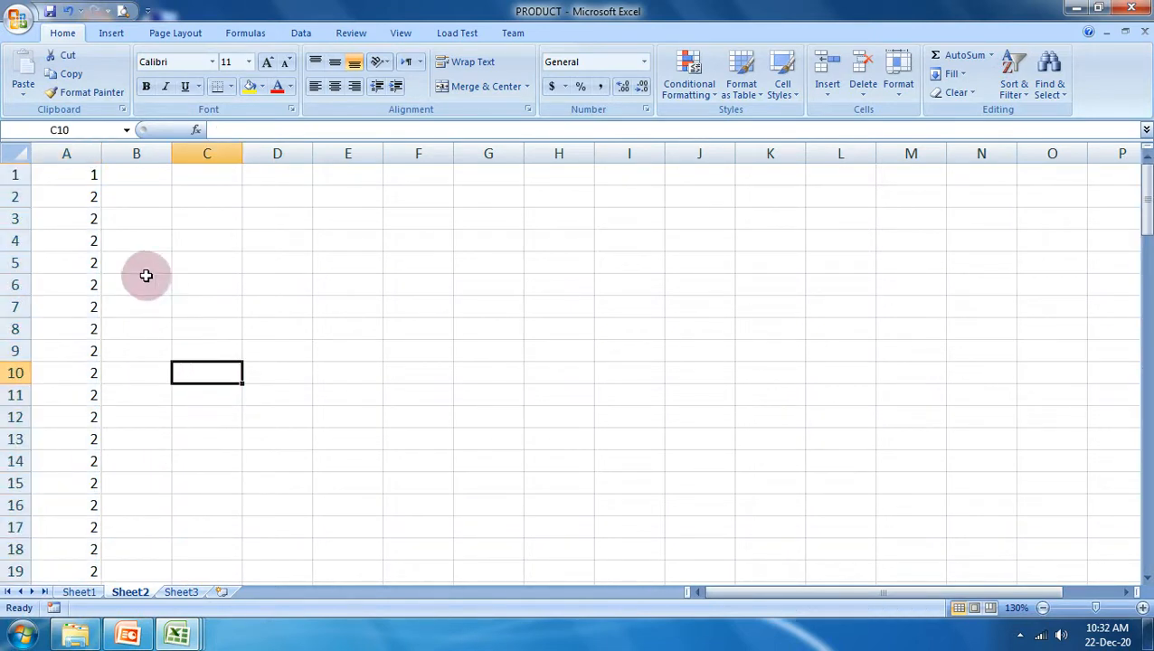
- Extend the 1, 2 pattern in A1:A2 as a number series down column A to row 107
left_click(65, 196)
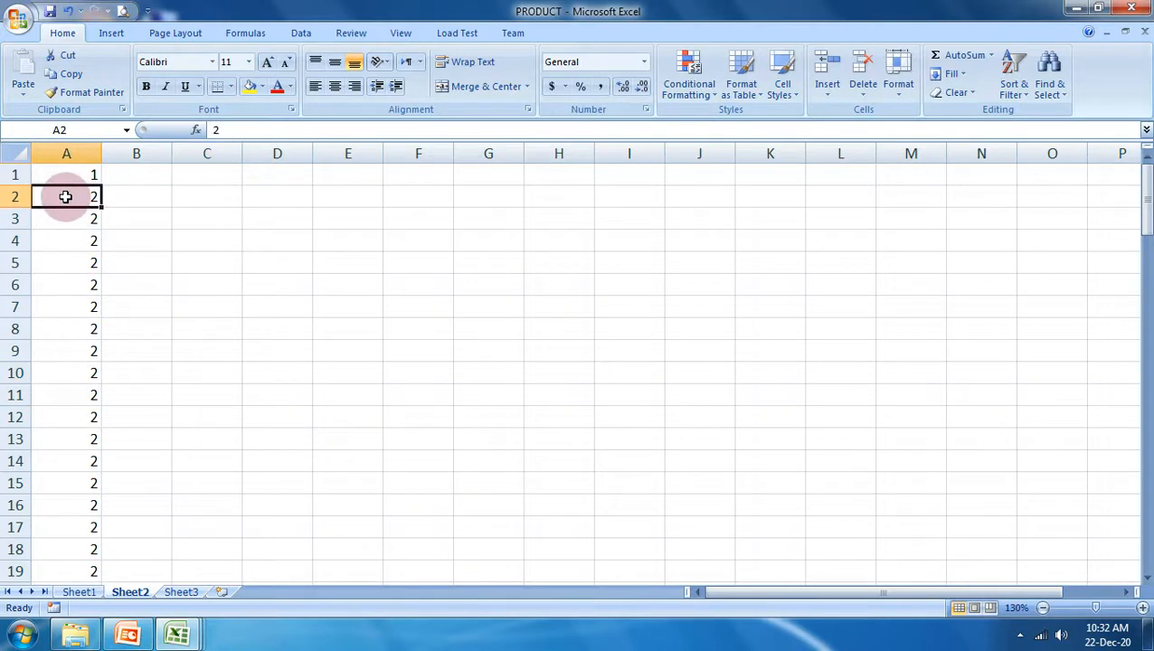
left_click_drag(65, 196, 57, 175)
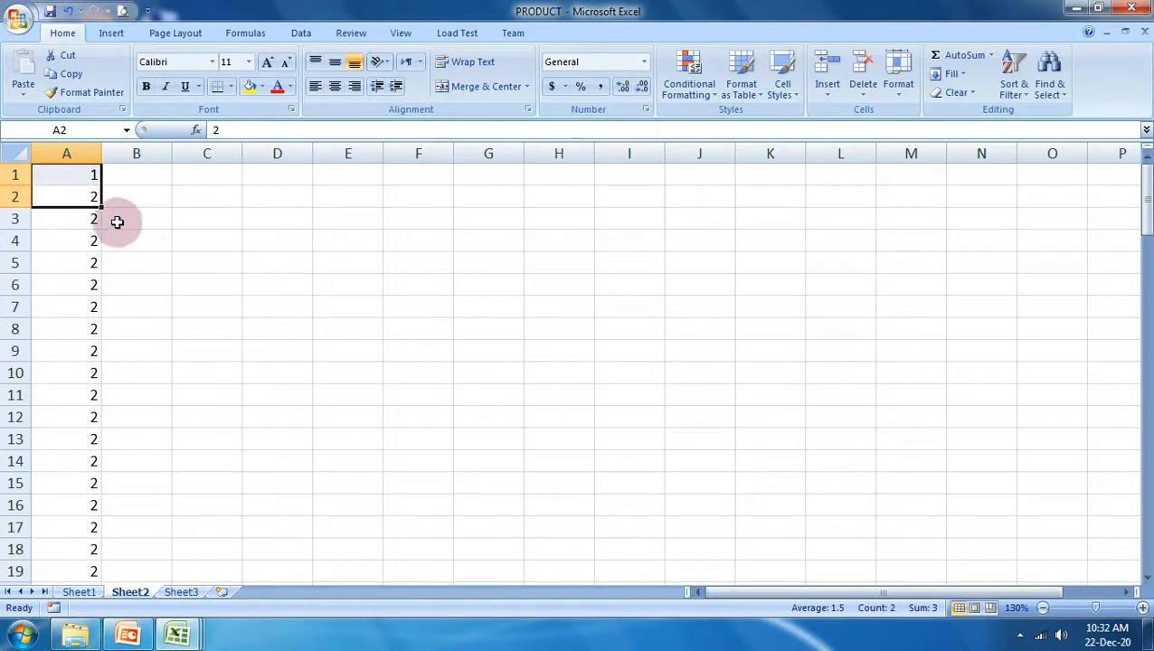
left_click_drag(104, 208, 140, 546)
scroll(143, 545, "down", 6)
scroll(133, 353, "up", 2)
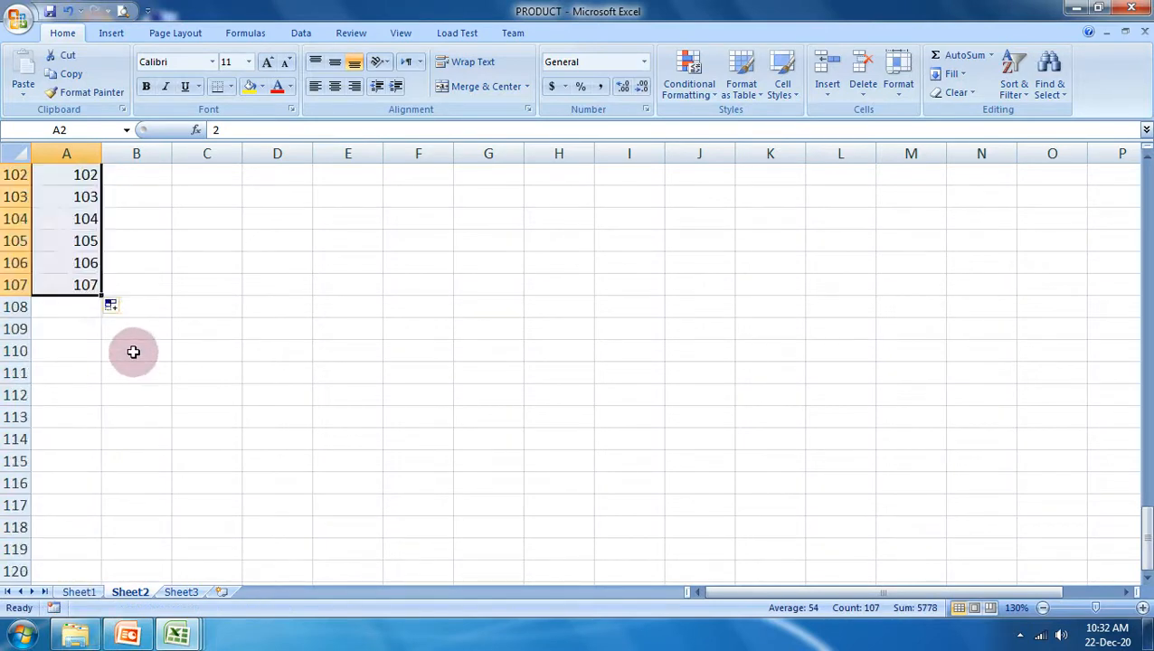
- Continue the series from A106:A107 down column A to row 545
left_click(56, 267)
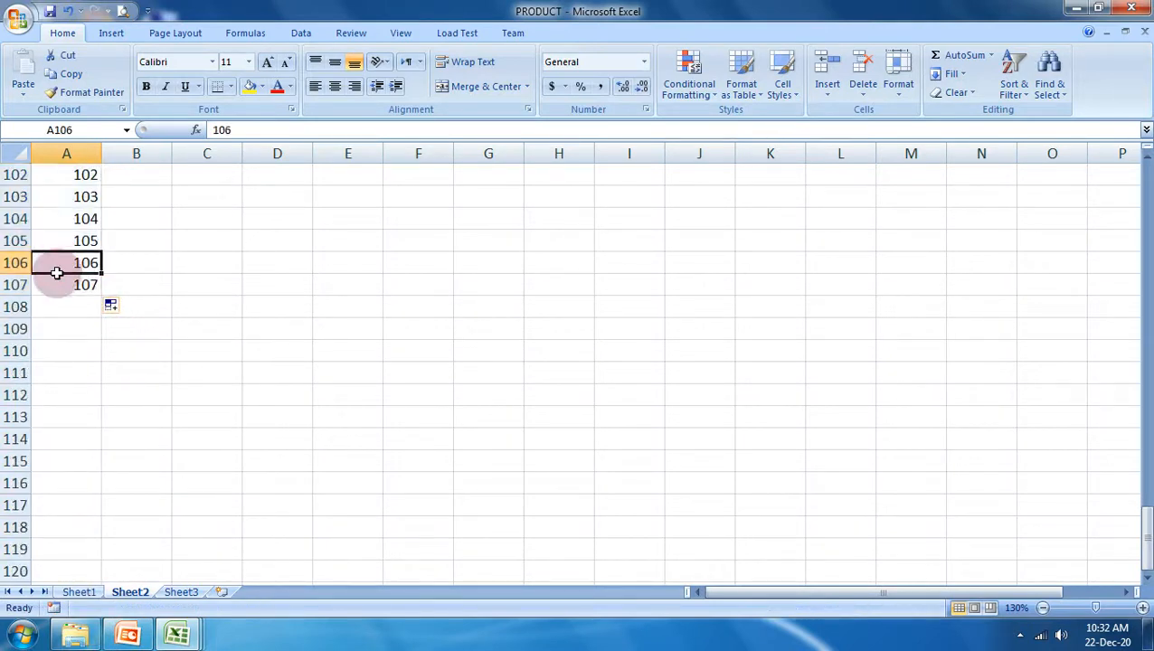
left_click_drag(56, 267, 64, 284)
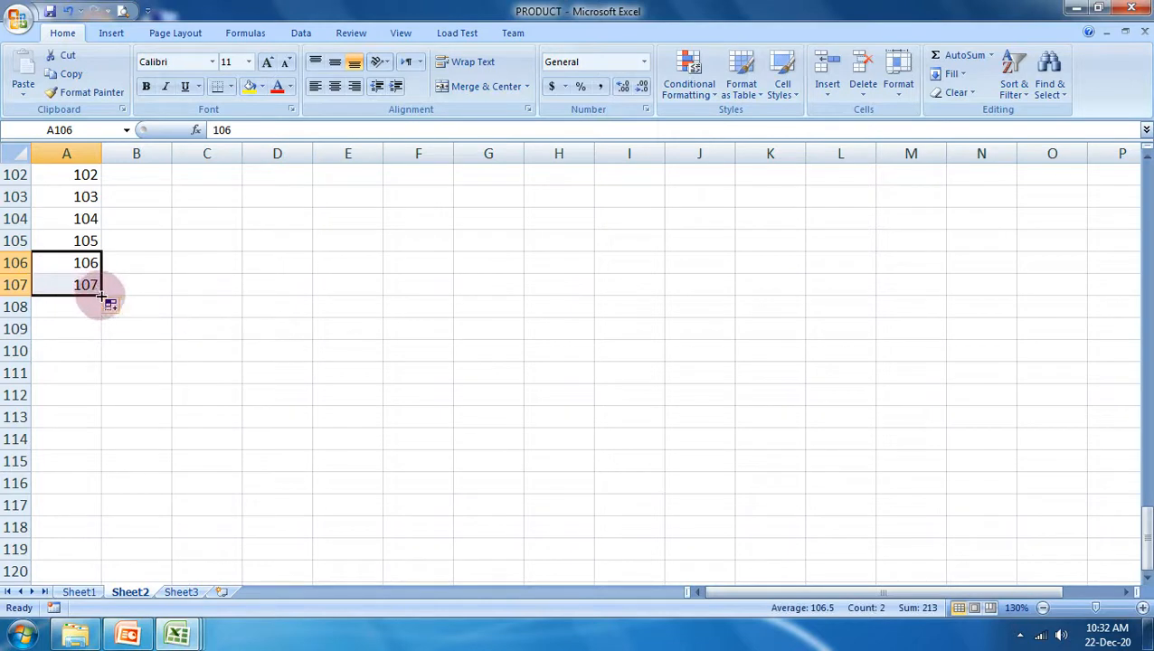
left_click_drag(102, 297, 73, 644)
- Review the number series in column A from its first row down to its last filled cell
scroll(131, 425, "up", 20)
scroll(130, 425, "up", 20)
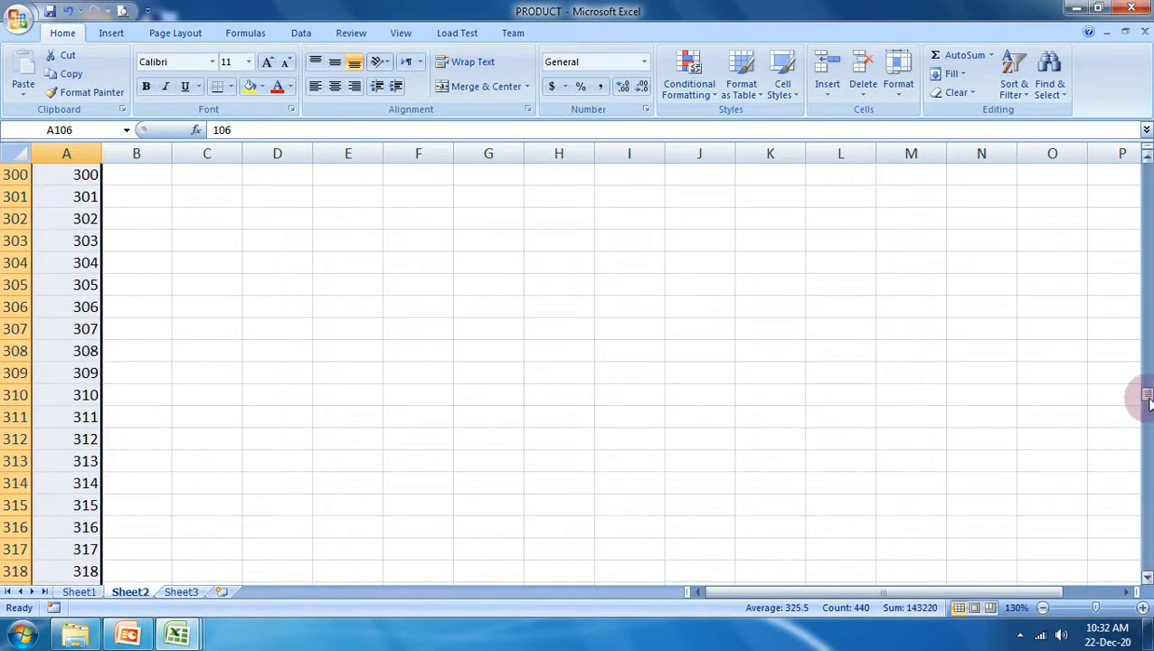
left_click_drag(1145, 396, 1143, 154)
left_click(403, 291)
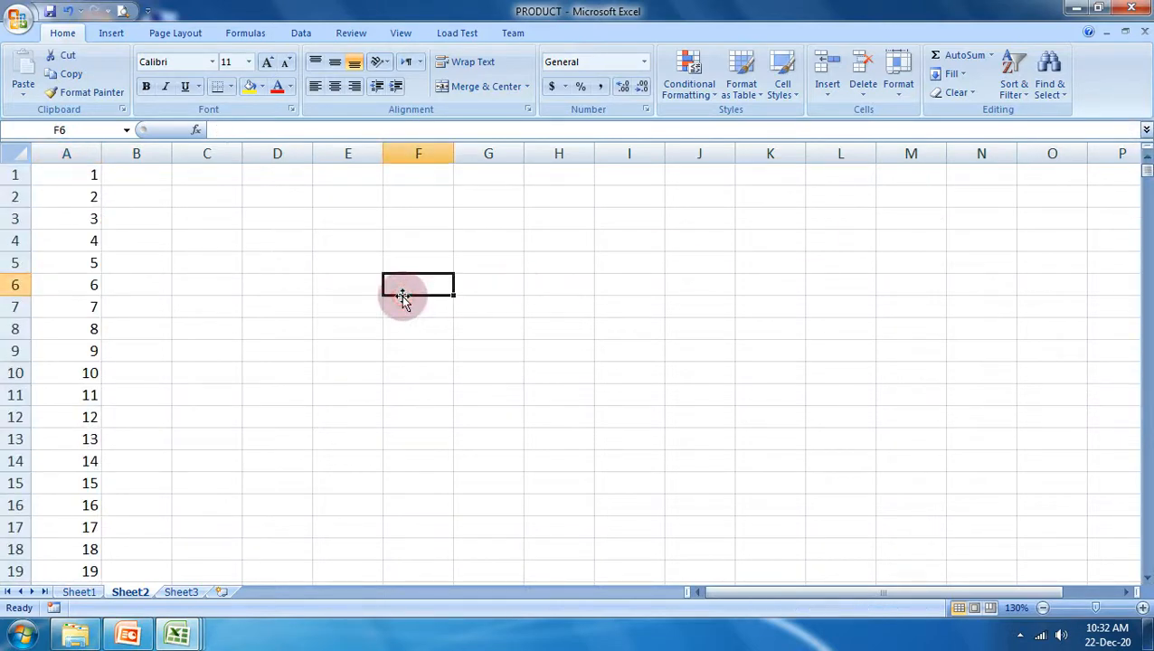
scroll(151, 420, "down", 20)
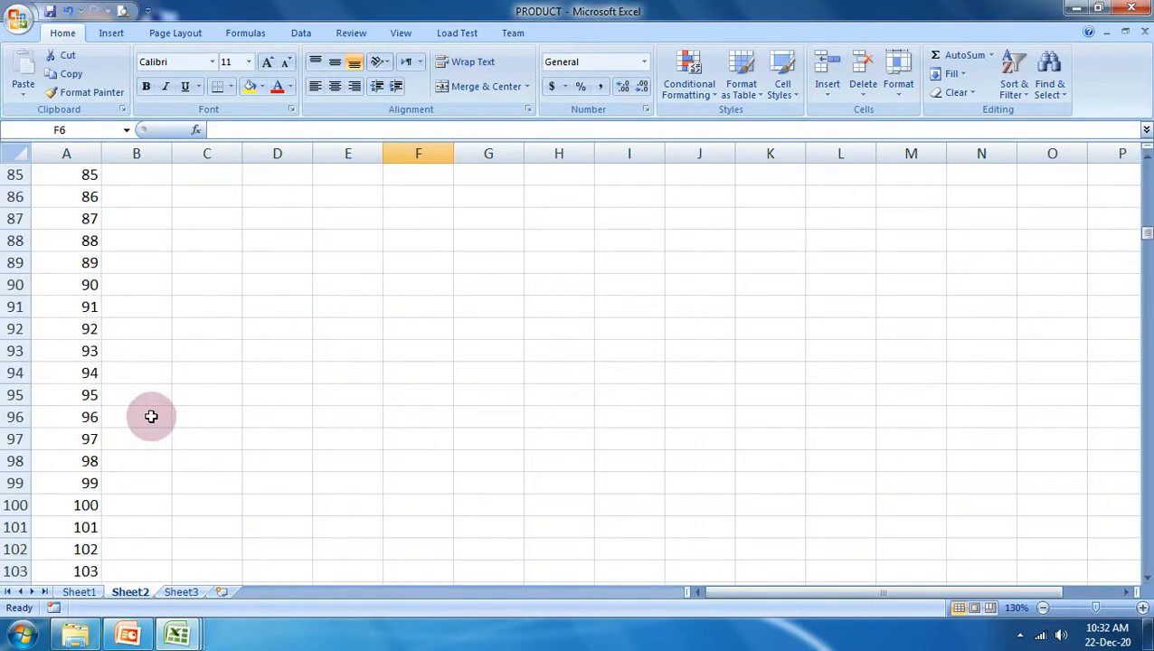
scroll(151, 416, "down", 20)
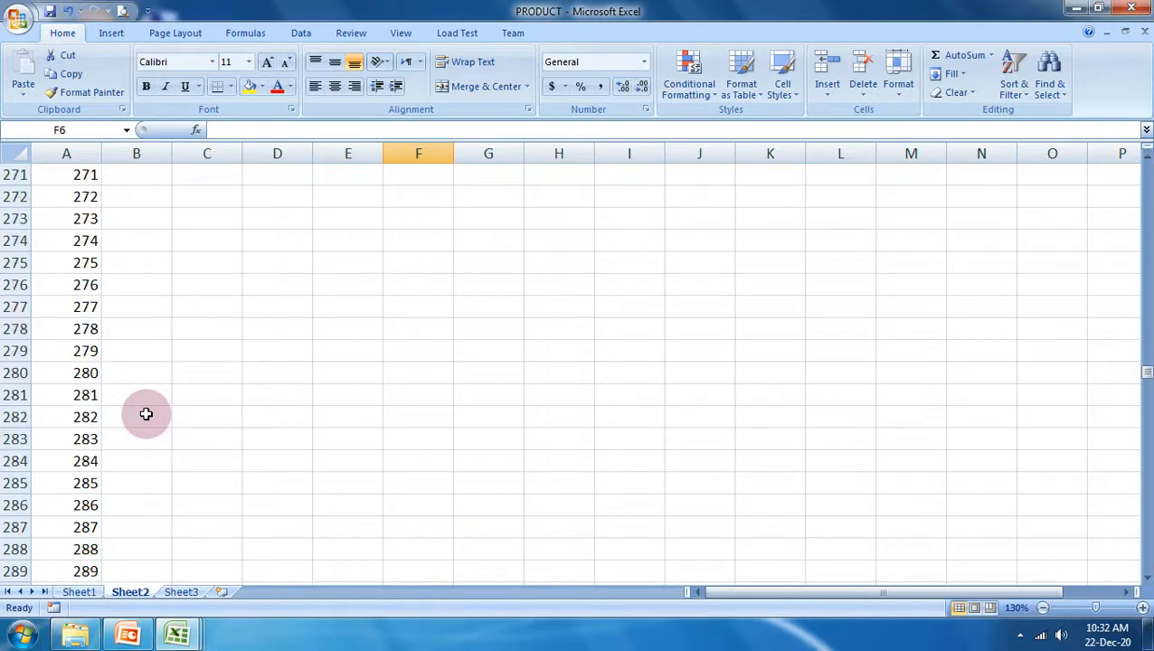
scroll(146, 414, "down", 20)
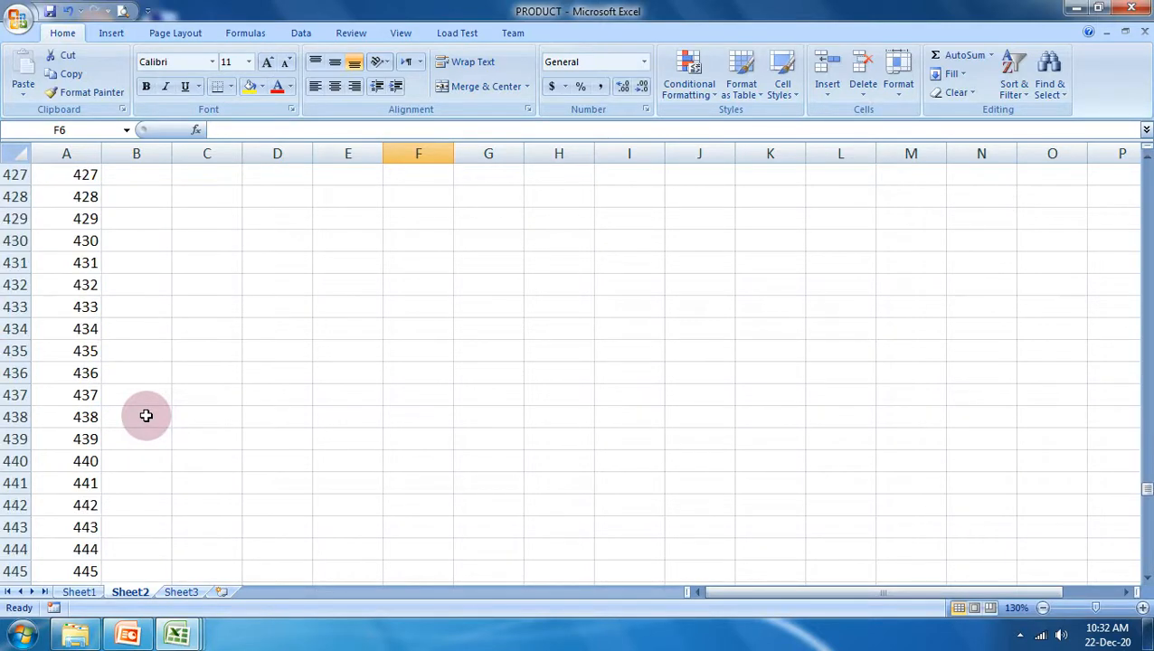
scroll(146, 415, "down", 20)
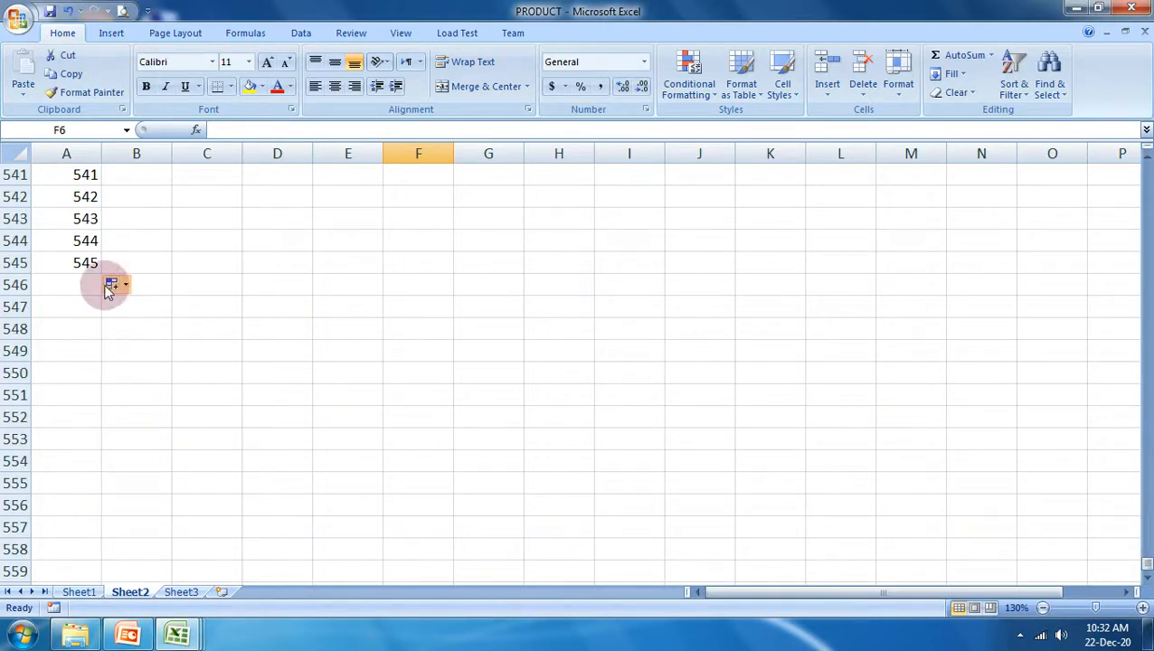
- Continue the series from A544:A545 down to row 587, and select its last two cells, A586:A587
left_click_drag(70, 243, 84, 550)
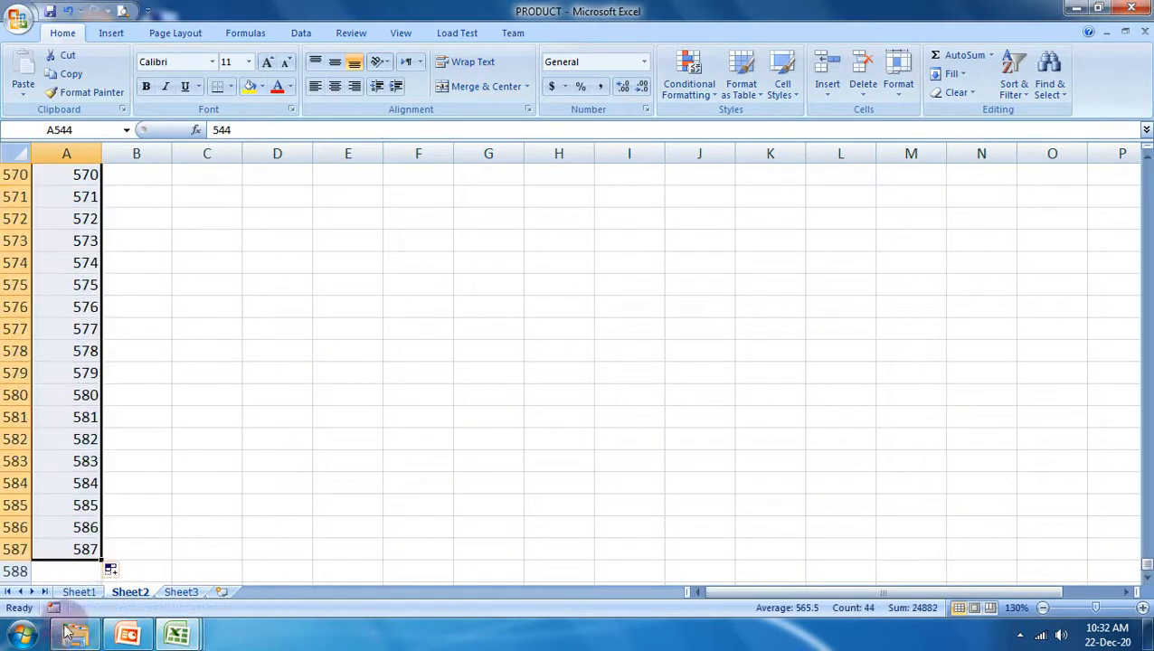
left_click(277, 500)
left_click(80, 554)
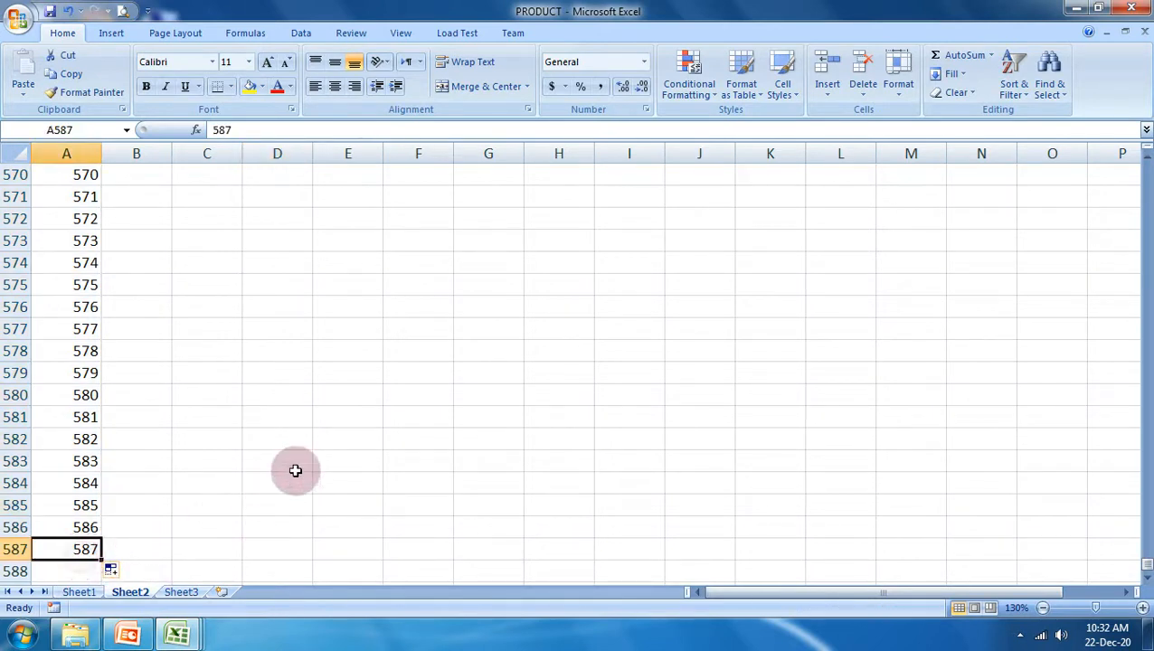
scroll(306, 460, "down", 2)
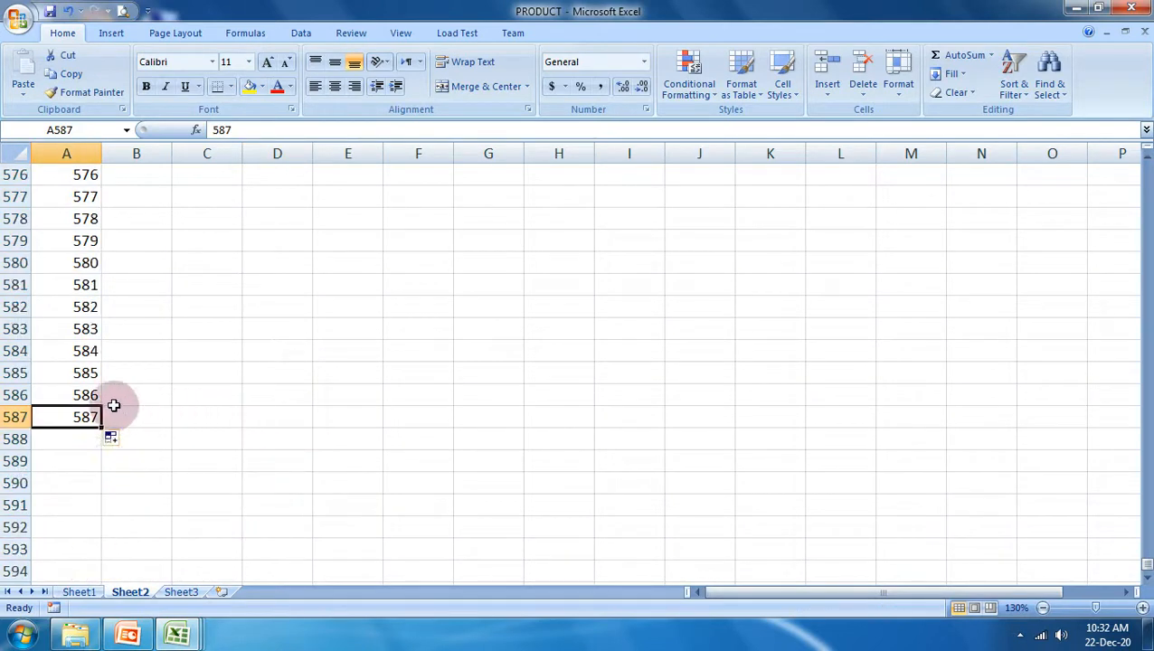
left_click_drag(85, 394, 85, 418)
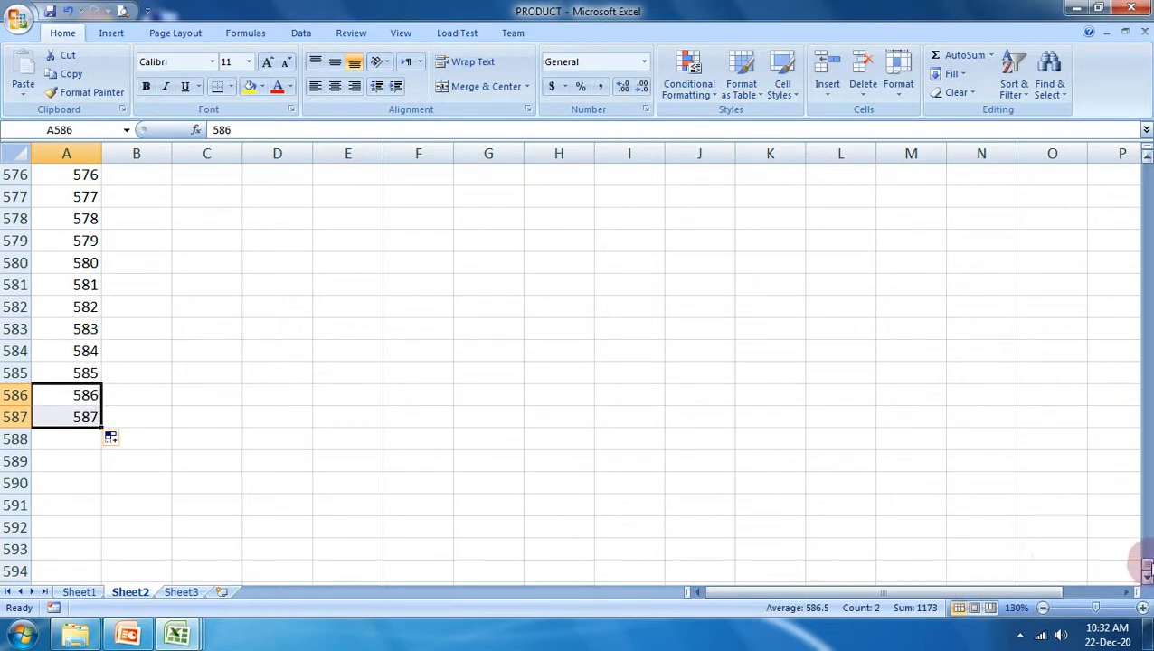
- Enter 2 in B1 and 4 in B2 as the starting values of an even-number series
left_click_drag(1145, 567, 1137, 69)
left_click(138, 179)
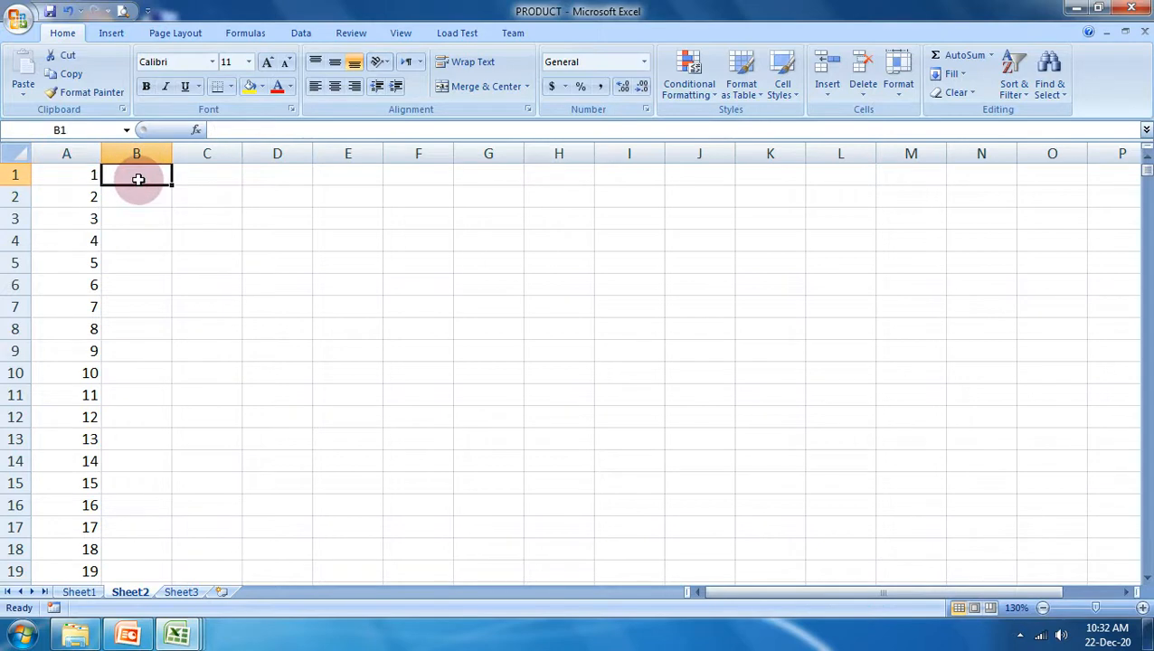
type("2")
key("Return")
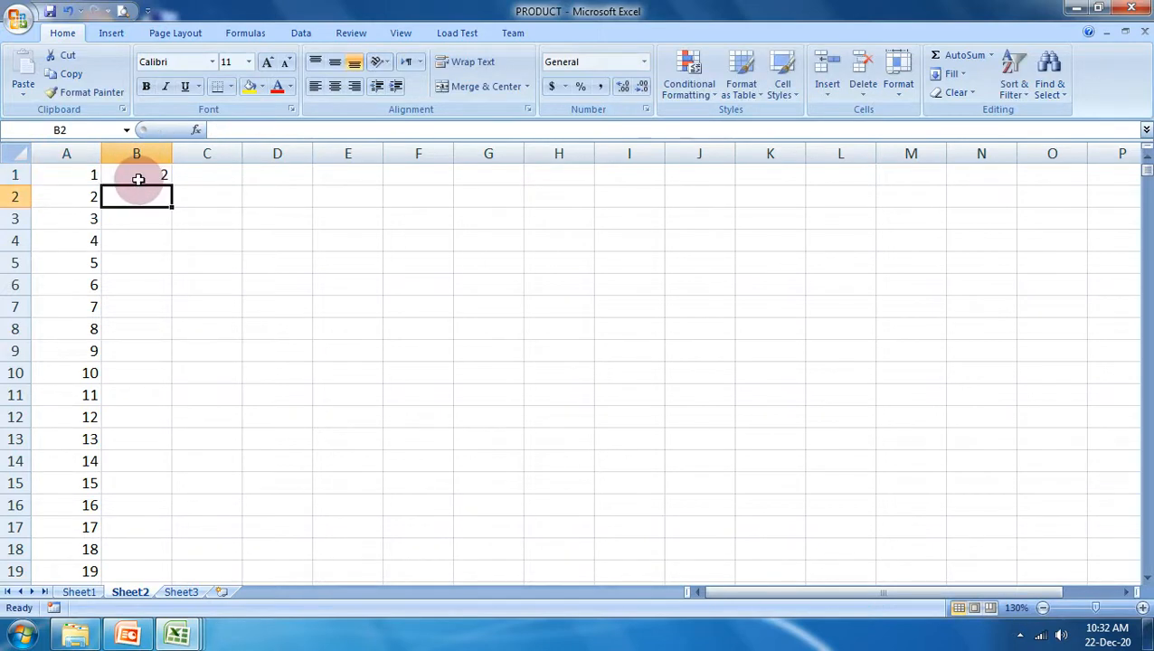
type("4")
key("Return")
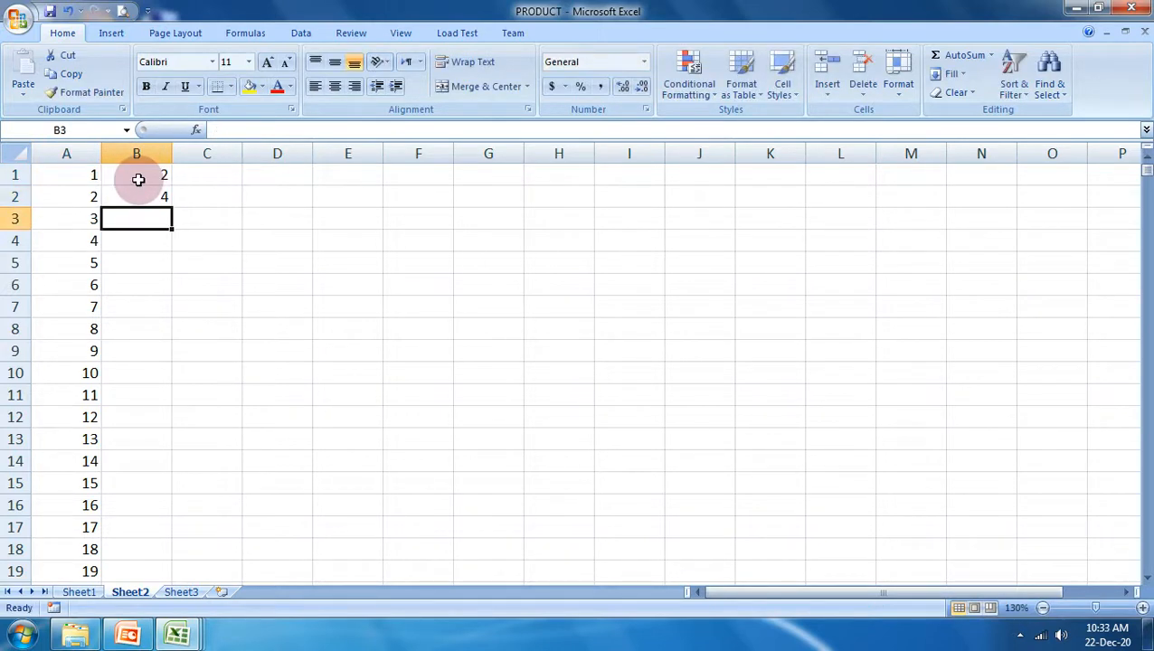
- Fill the even-number series from B1:B2 down to row 18, and build a series from 5 and 10 in C1:C2 down to row 22
left_click_drag(138, 178, 146, 552)
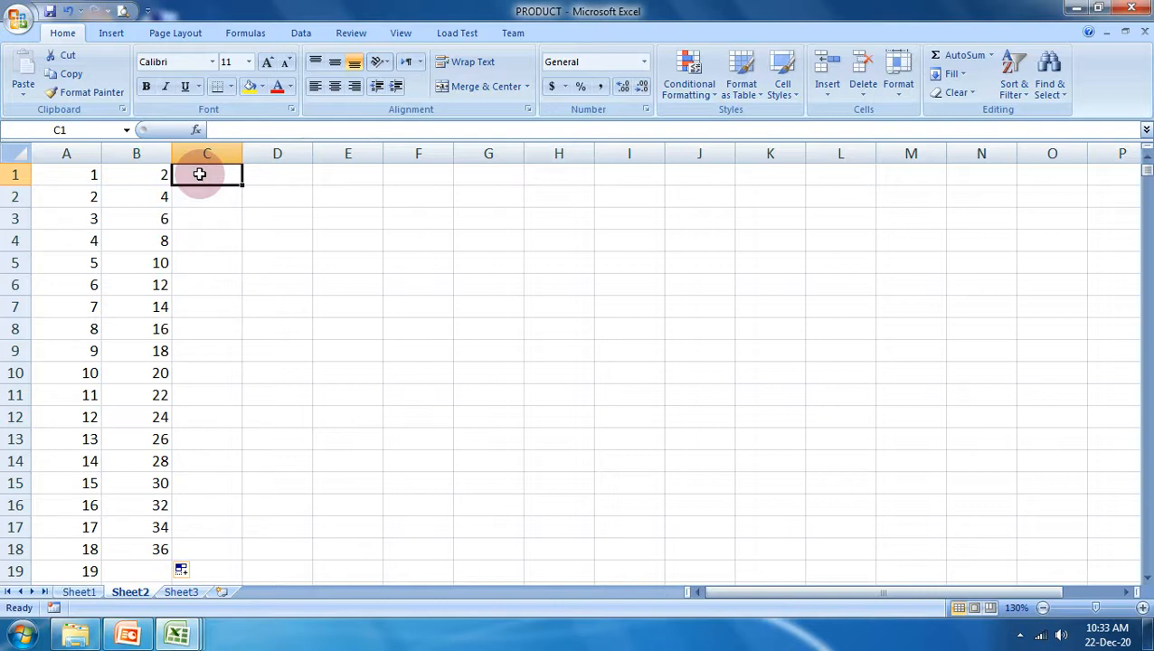
type("5")
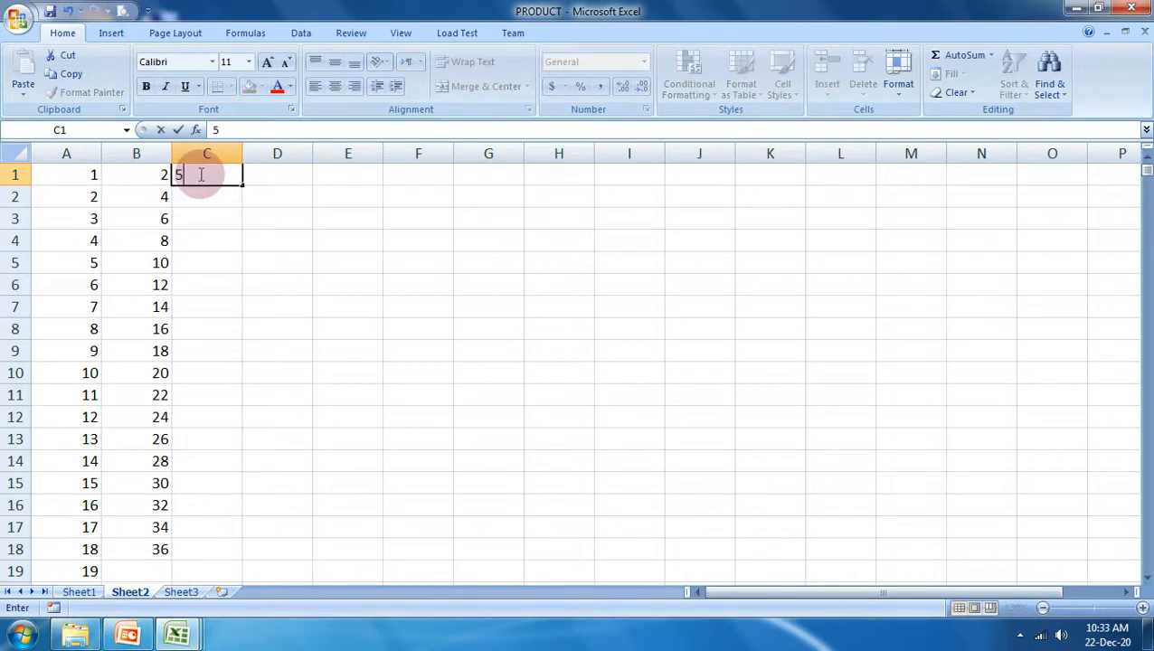
key("Return")
type("1")
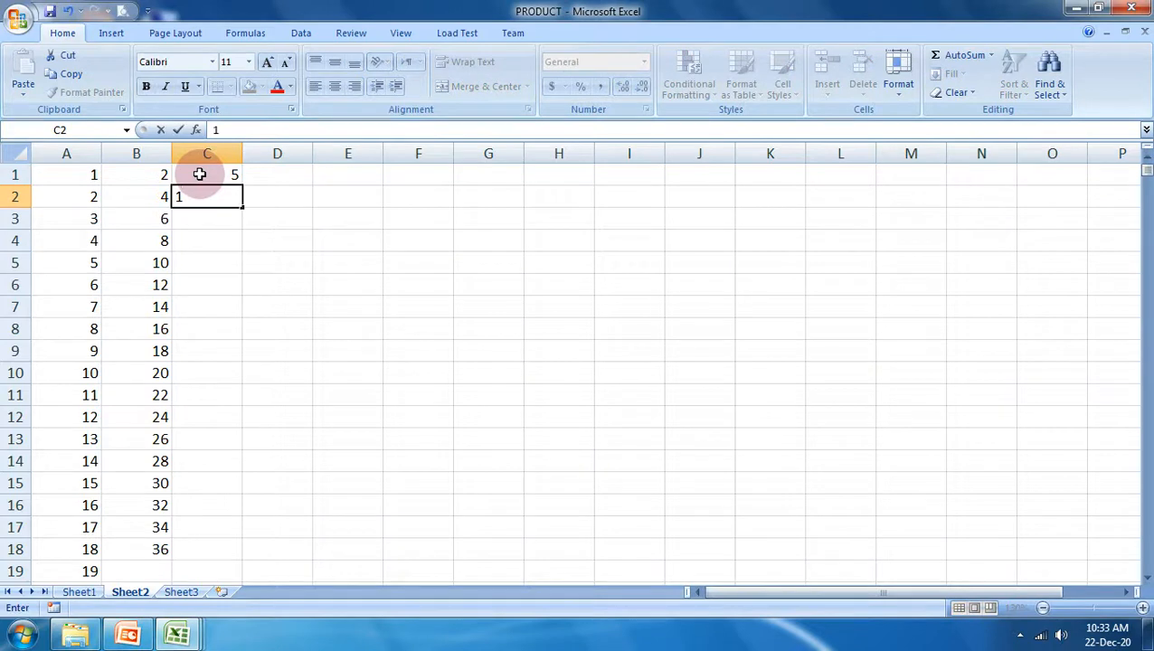
type("0")
key("Return")
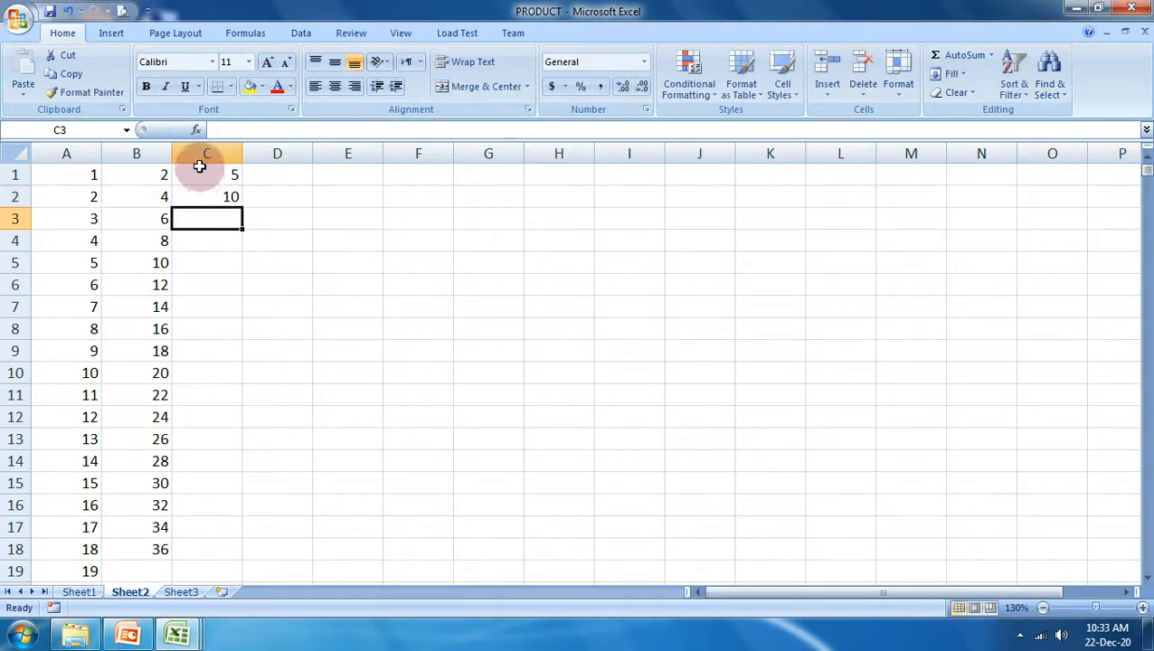
left_click_drag(207, 174, 258, 552)
scroll(349, 457, "up", 2)
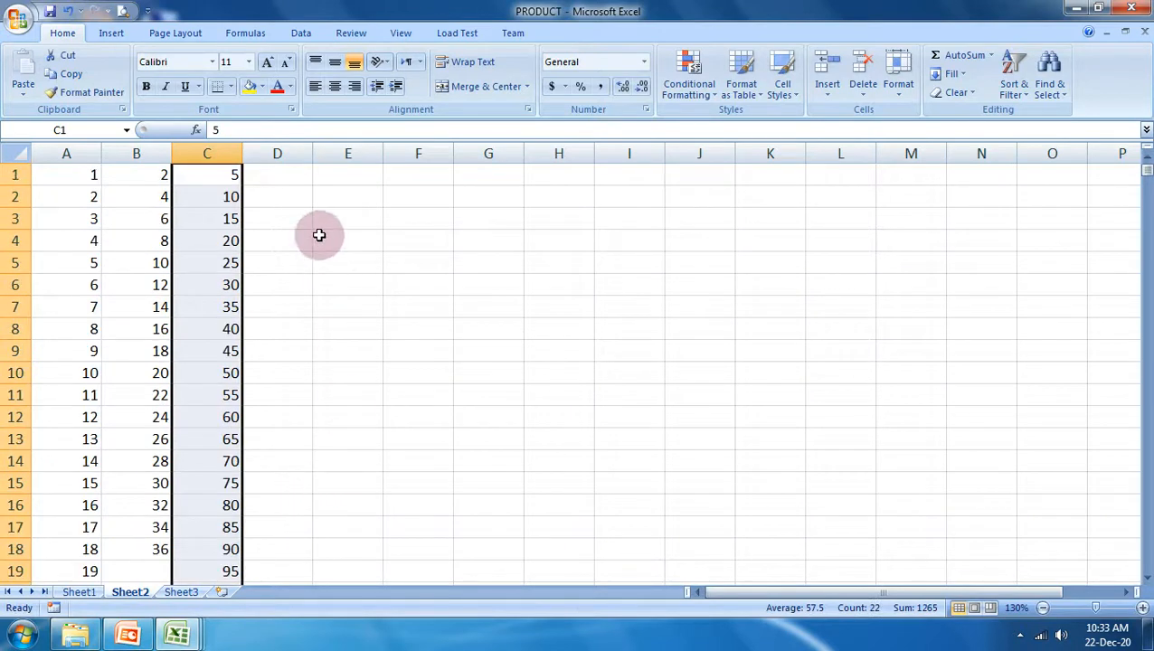
- Enter 6 in D1 and 8 in D2, and extend the series down column D to row 18
left_click(288, 172)
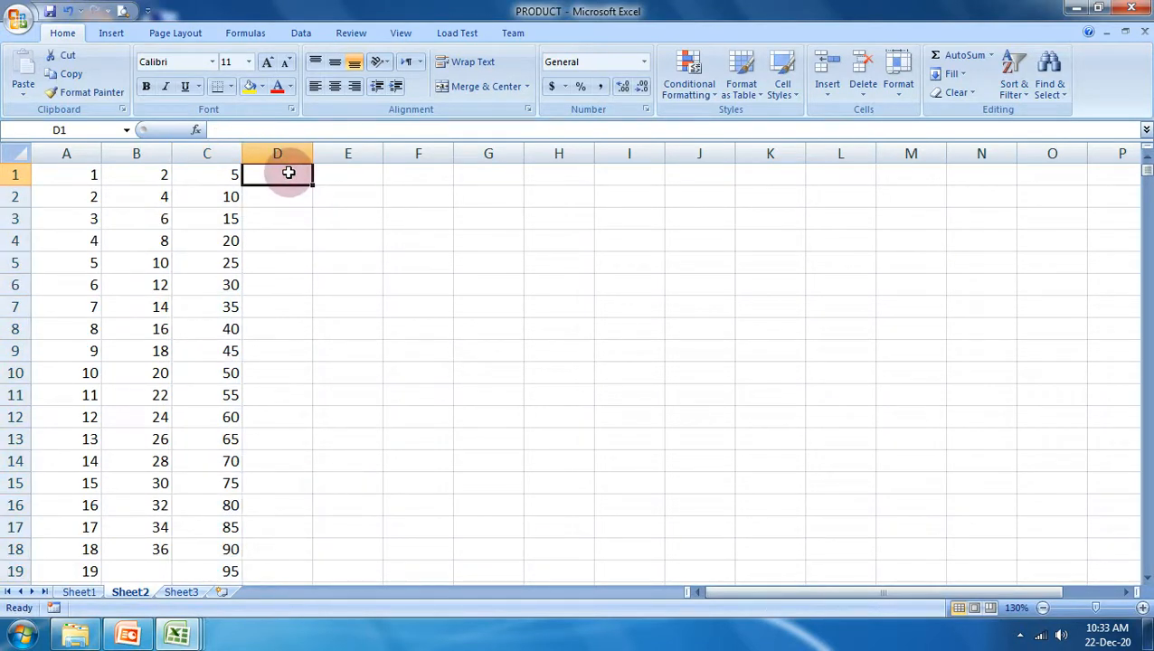
type("6")
key("Return")
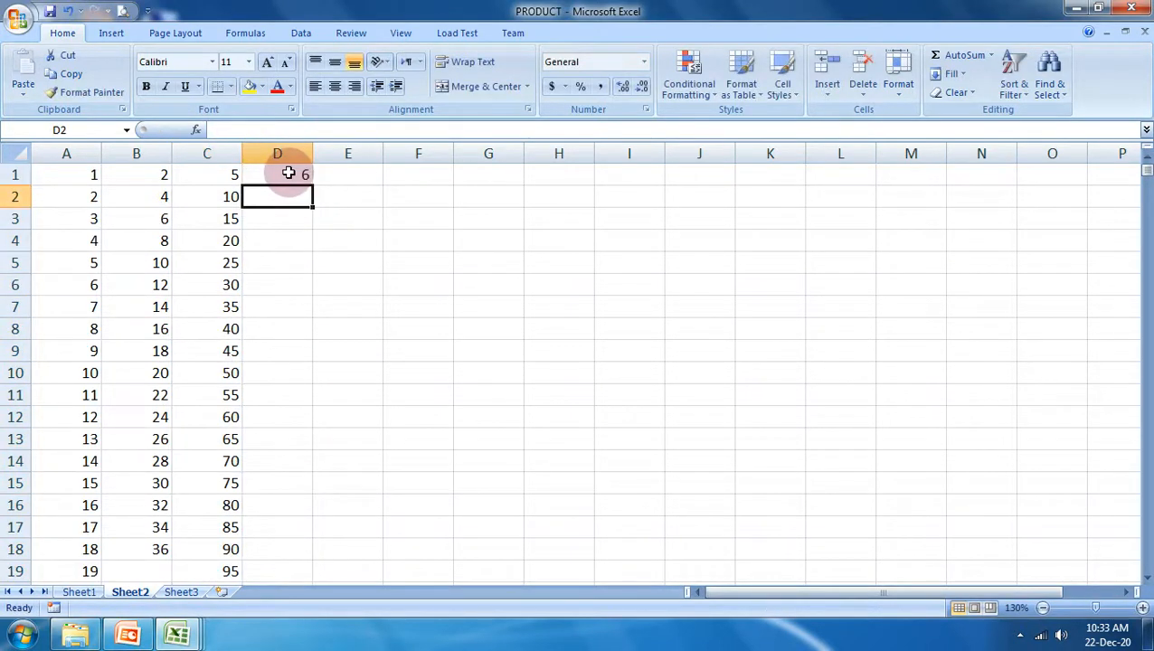
type("8")
key("Return")
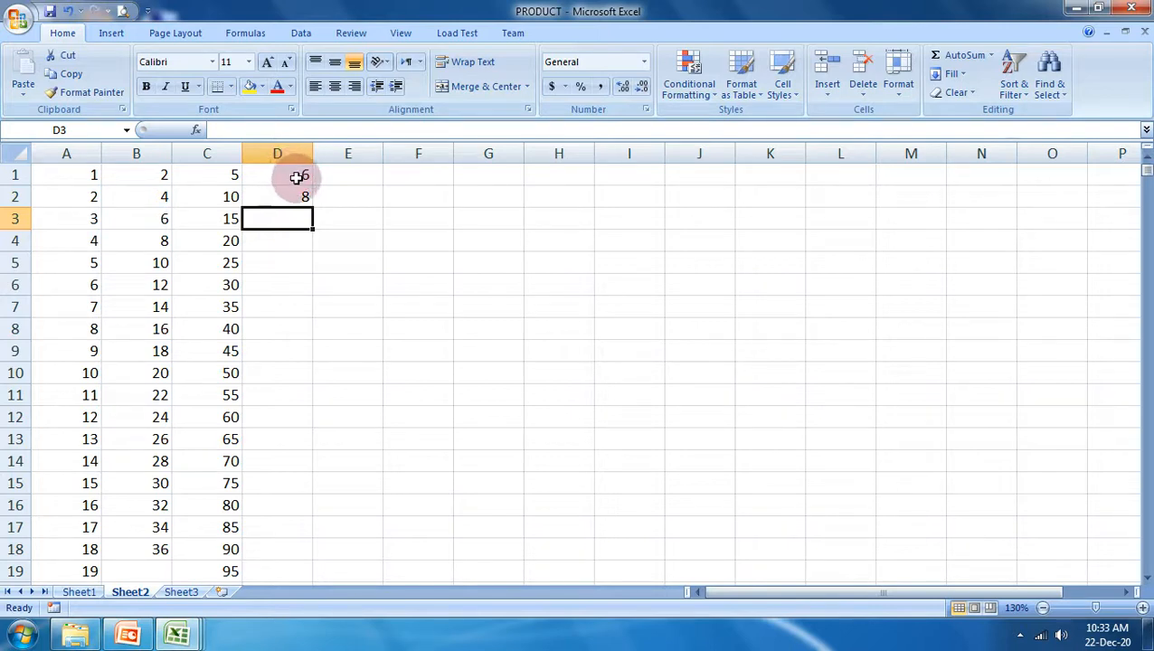
left_click_drag(289, 173, 290, 550)
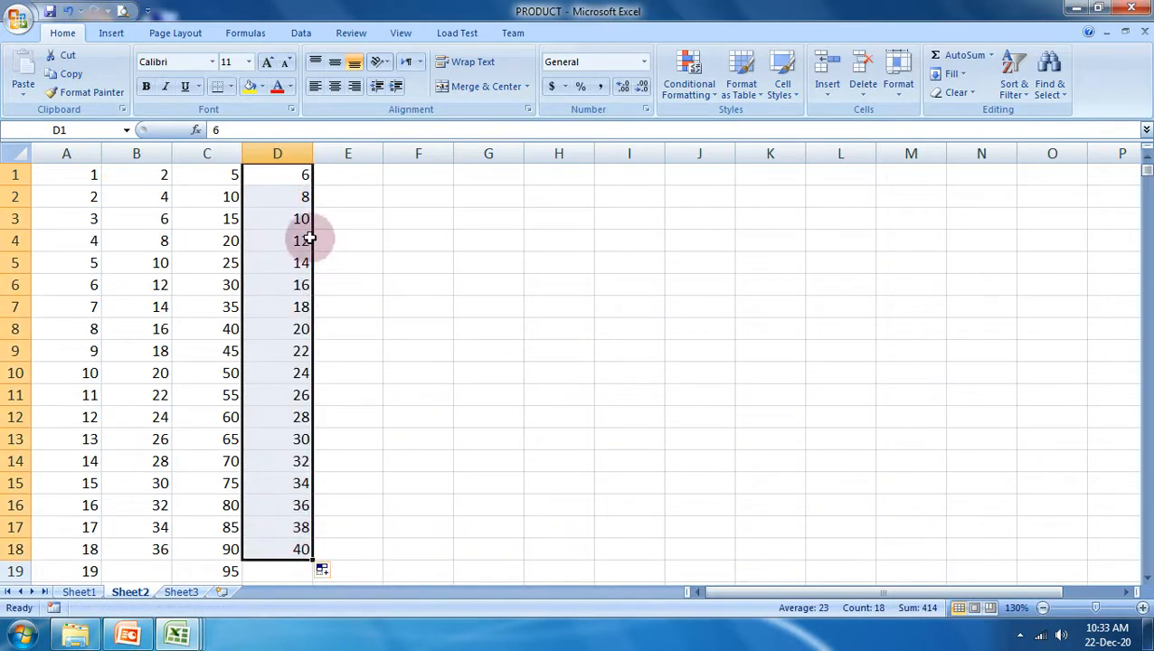
left_click(334, 175)
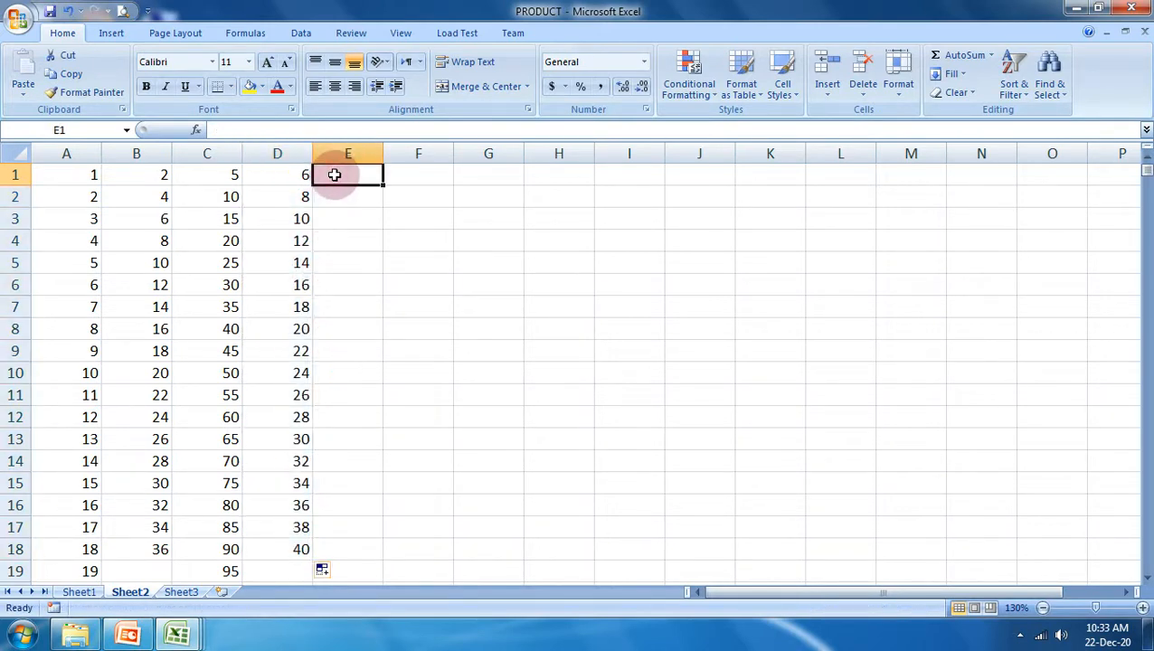
type("4")
key("Return")
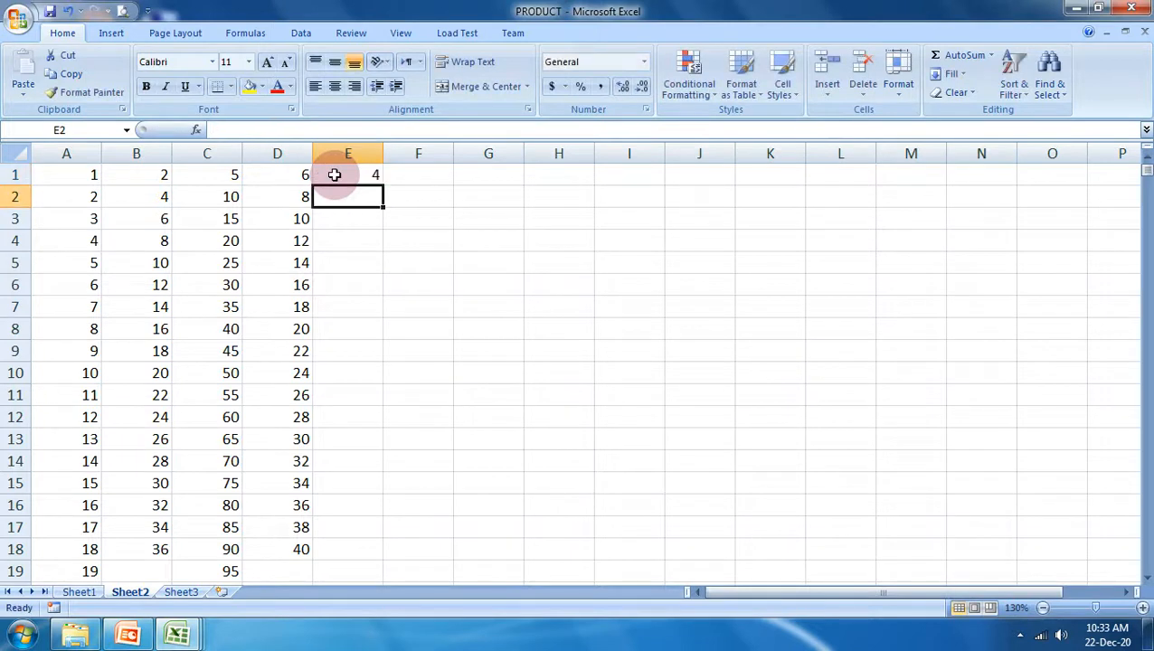
type("7")
key("BackSpace")
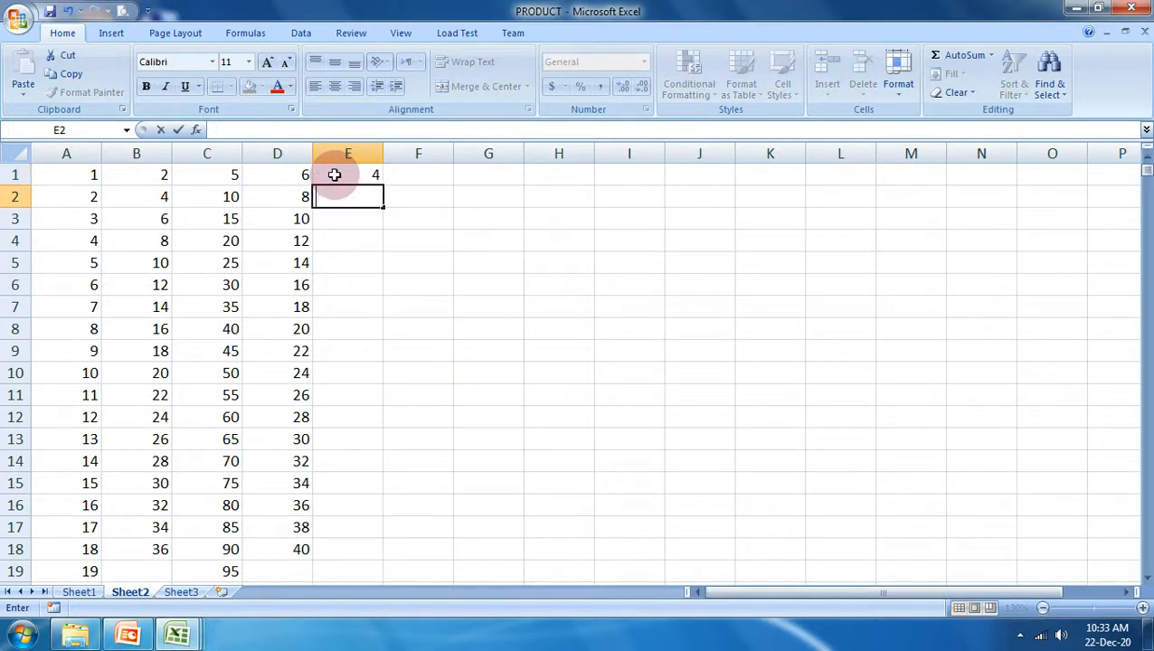
- Enter 7 in E1 and 4 in E2, and extend the decreasing series down column E to row 38
left_click(335, 174)
type("7")
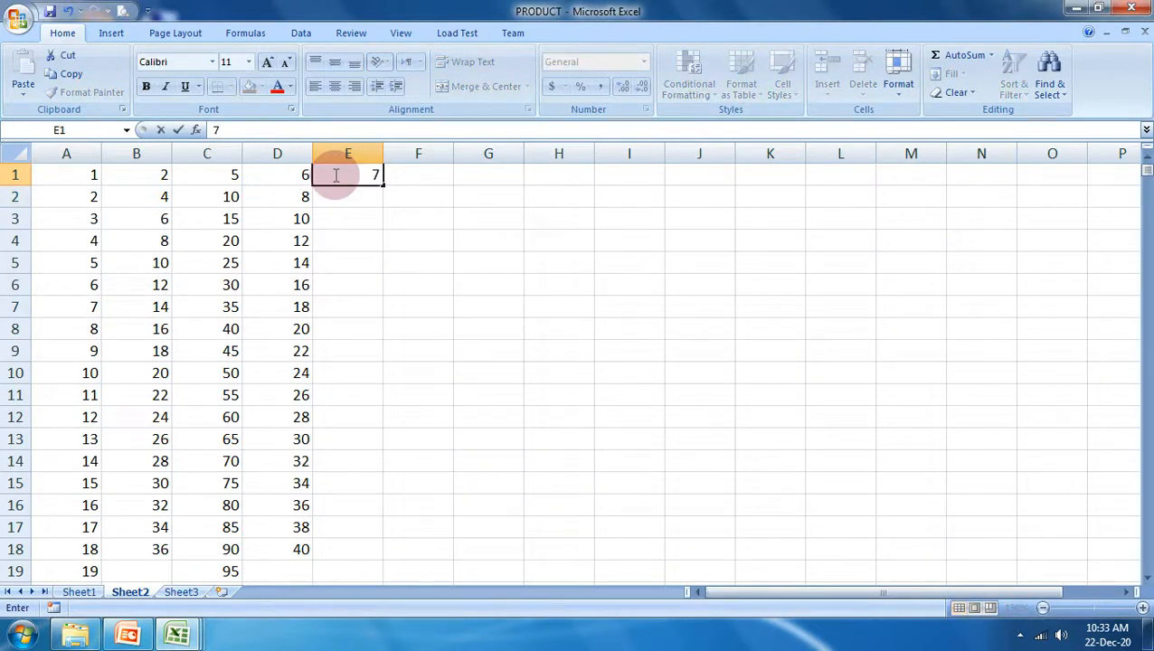
key("Return")
type("4")
key("Return")
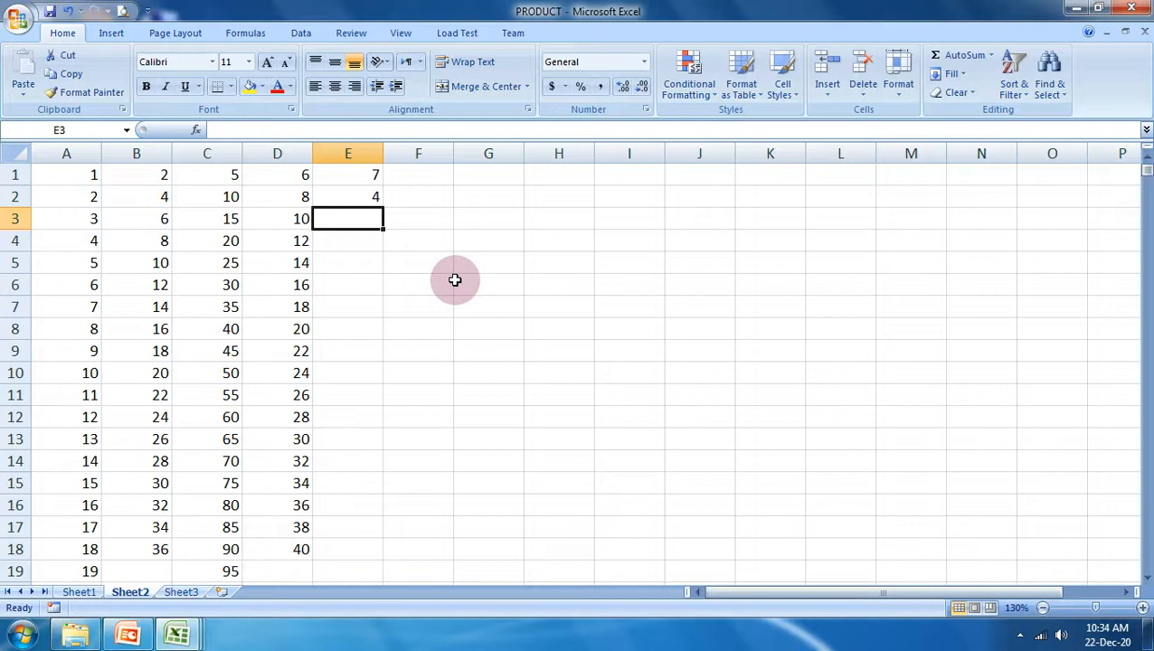
left_click_drag(361, 177, 402, 561)
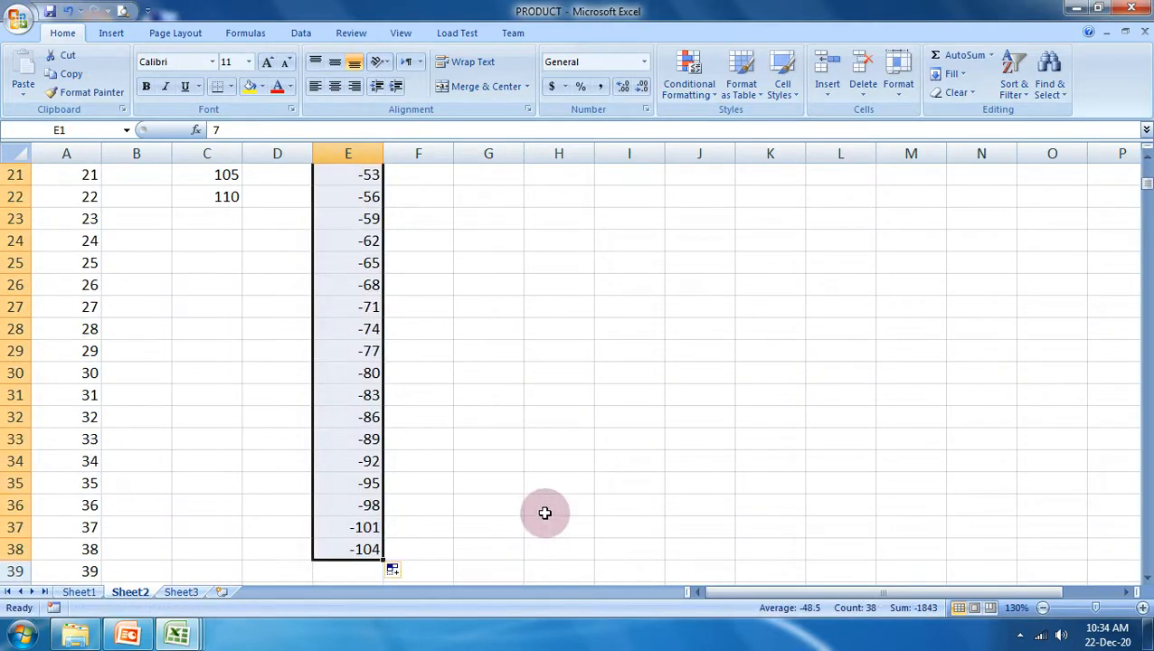
scroll(545, 513, "up", 7)
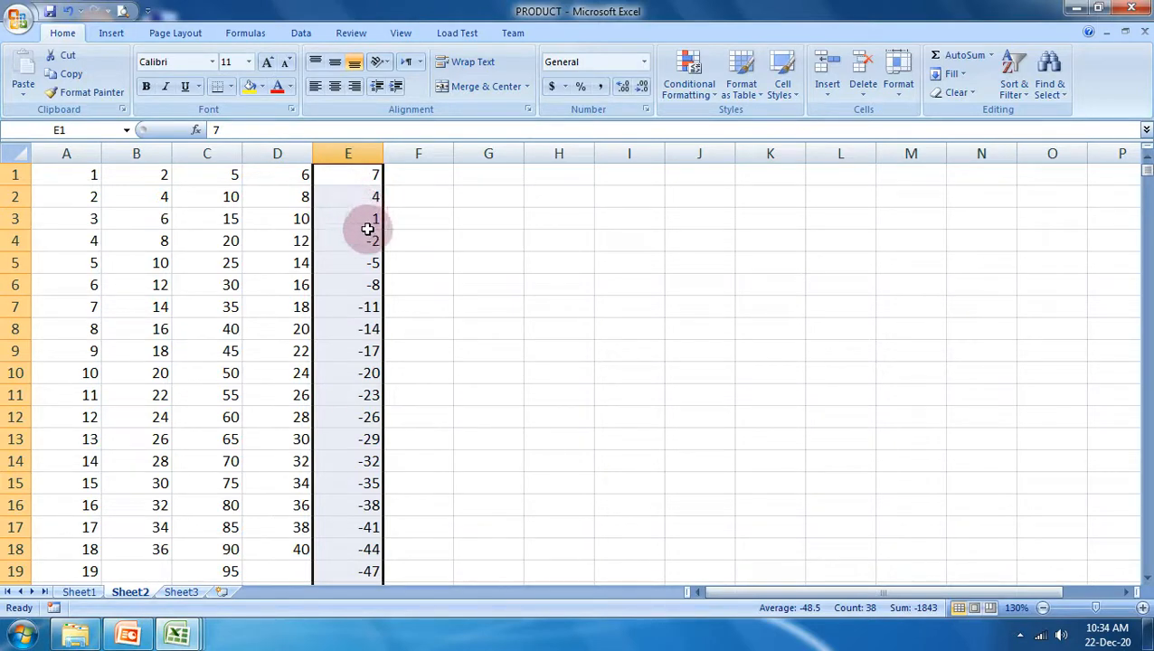
left_click(563, 349)
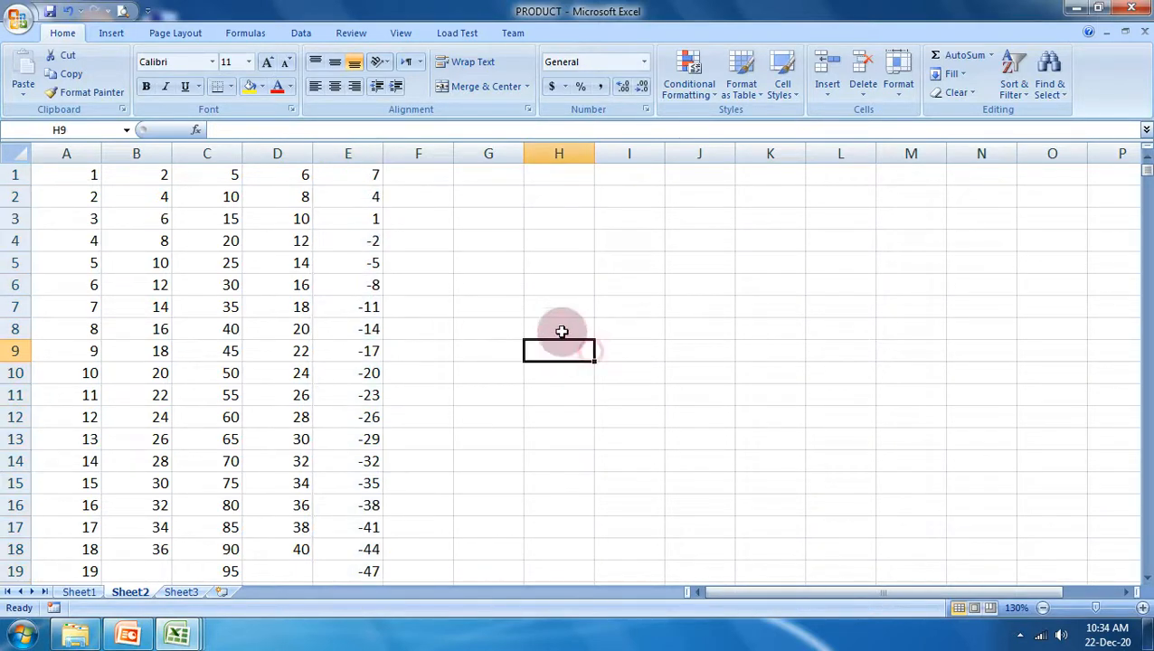
- Clear the contents of all cells on Sheet2
left_click_drag(86, 175, 468, 641)
key("ctrl+a")
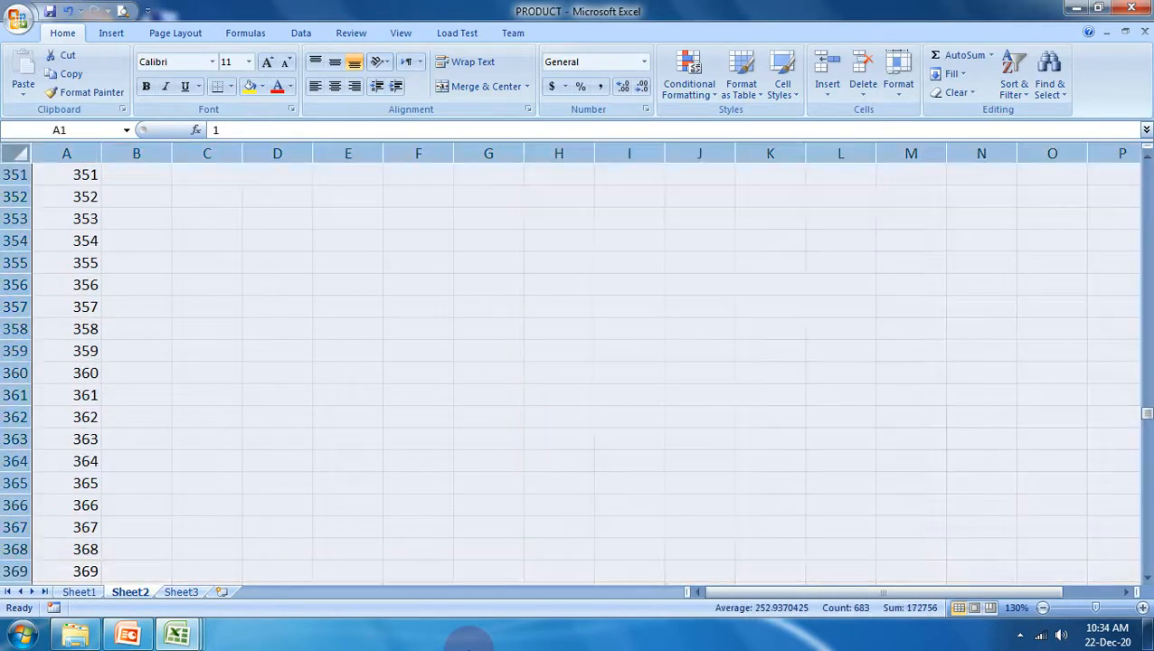
key("Delete")
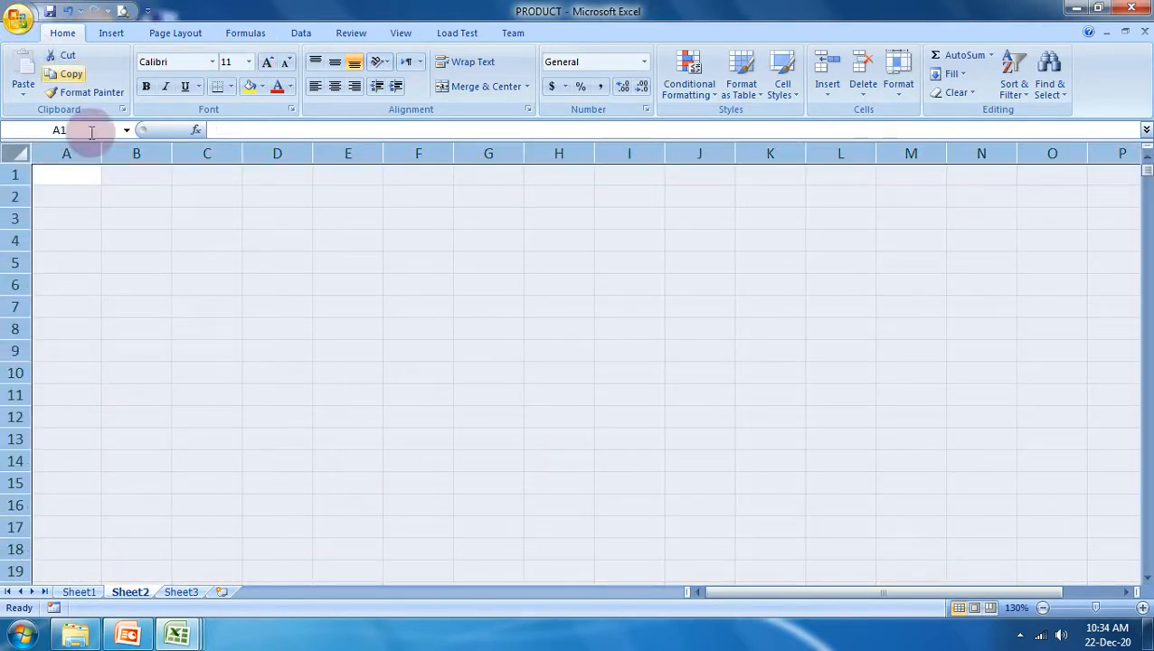
left_click(229, 223)
left_click(201, 175)
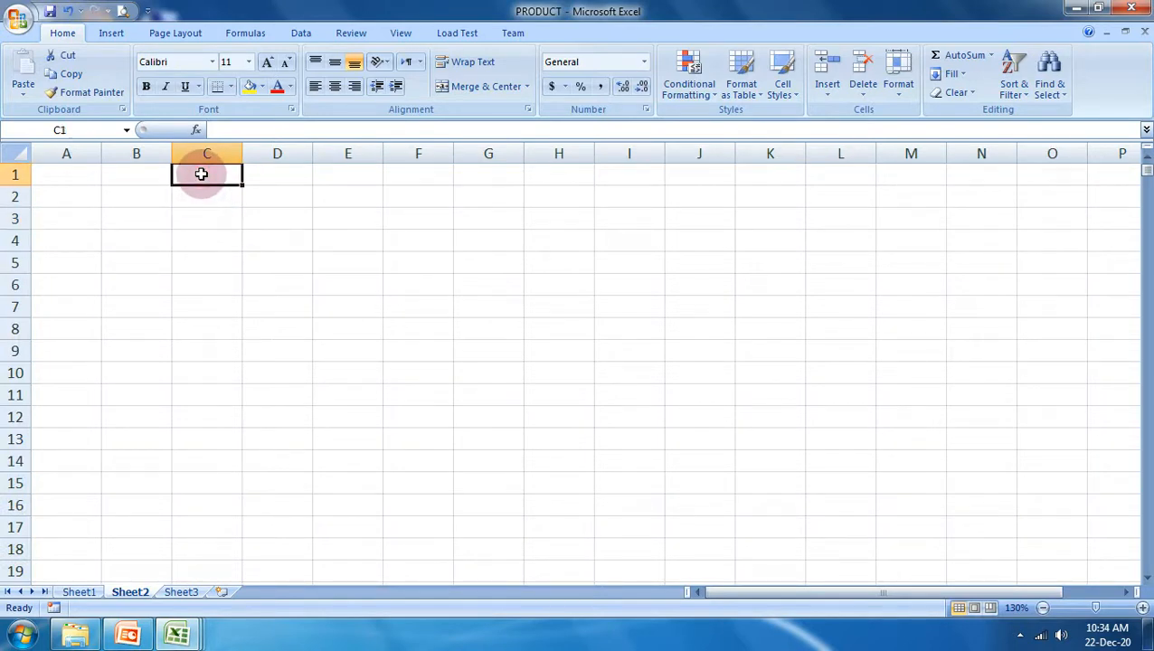
- Enter 1 in A1 as the start value of a new series and keep that cell selected
key("Left")
key("Left")
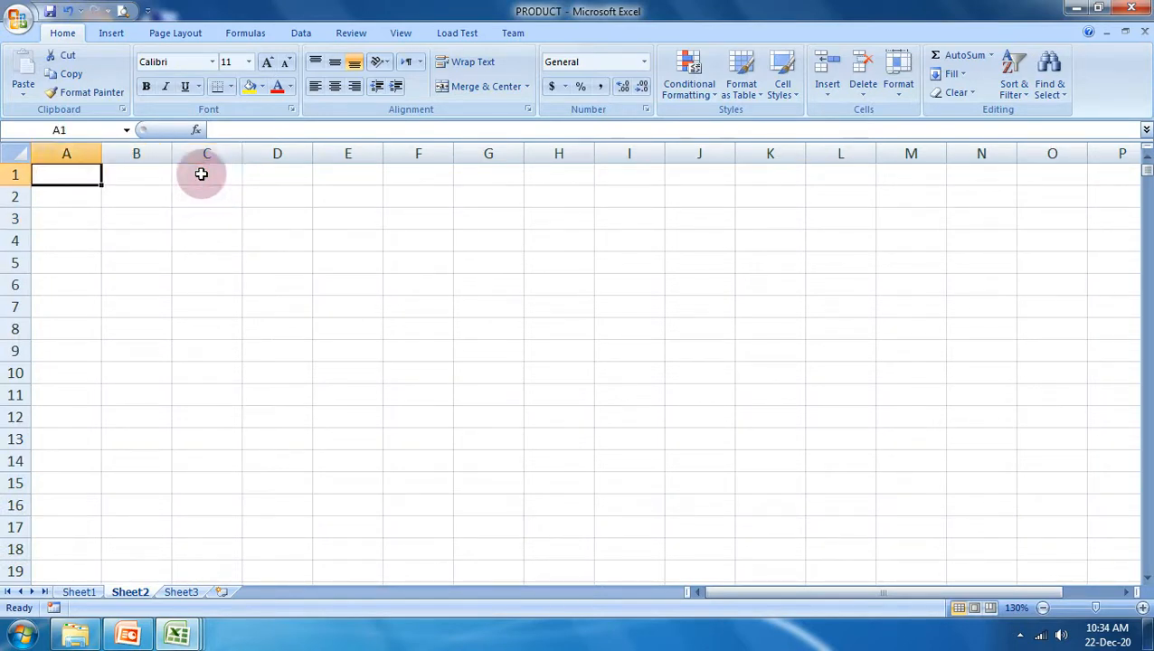
type("1")
key("Return")
key("Up")
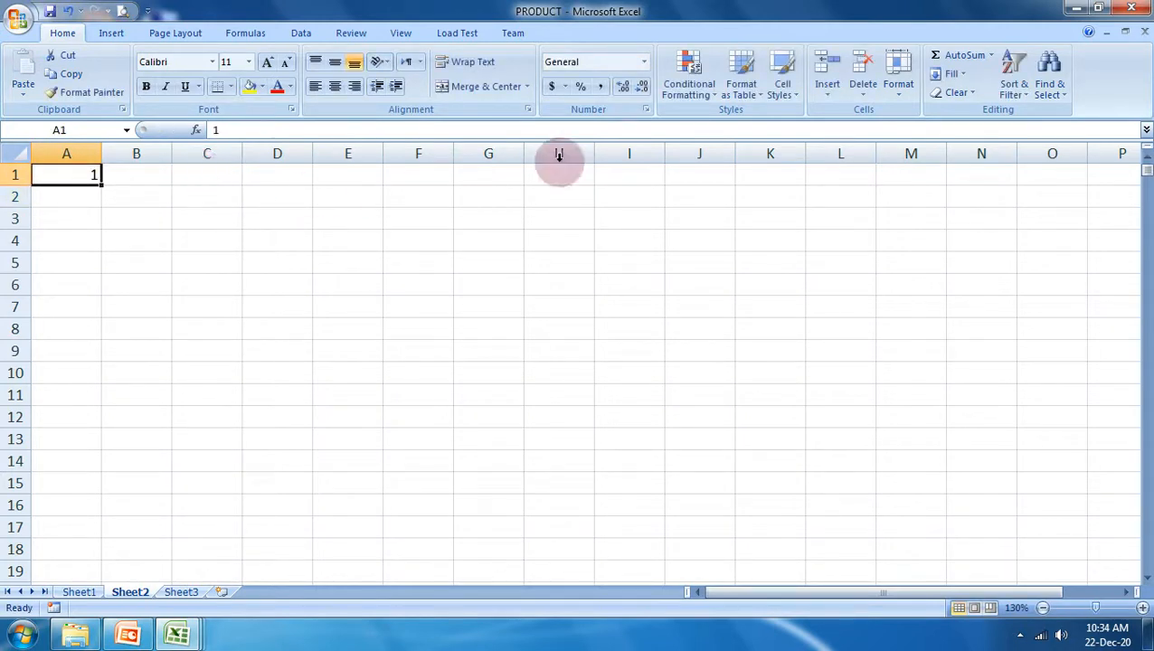
- Fill a linear series from A1 along row 1 with step value 1 and stop value 1000, and check its last cell
left_click(946, 75)
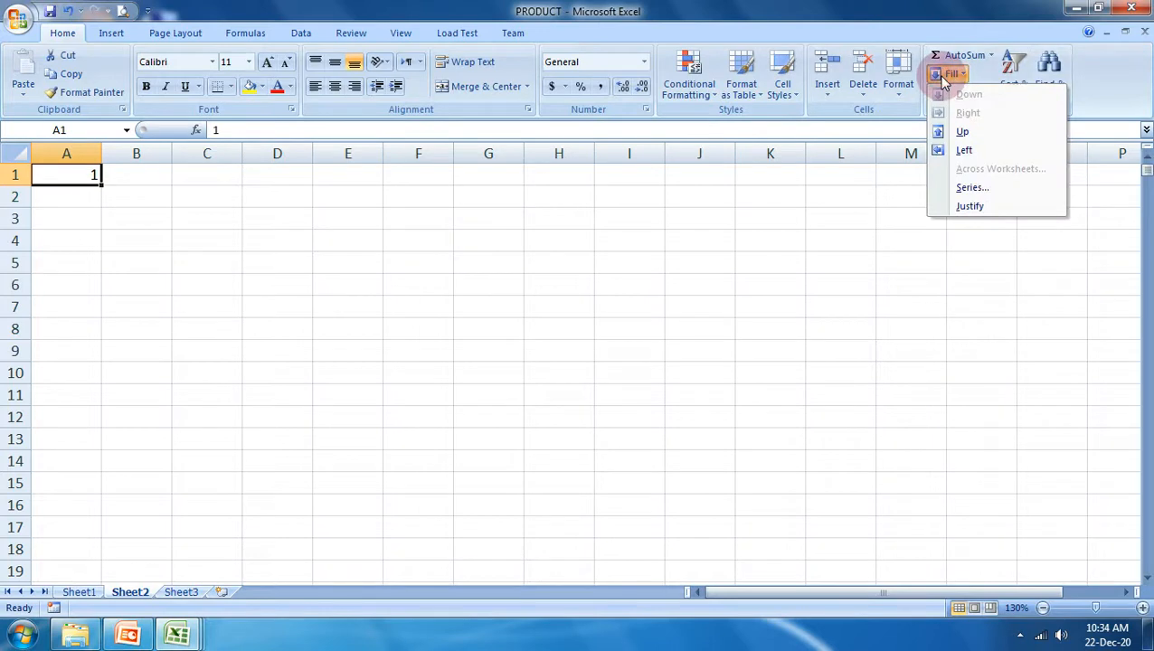
left_click(969, 188)
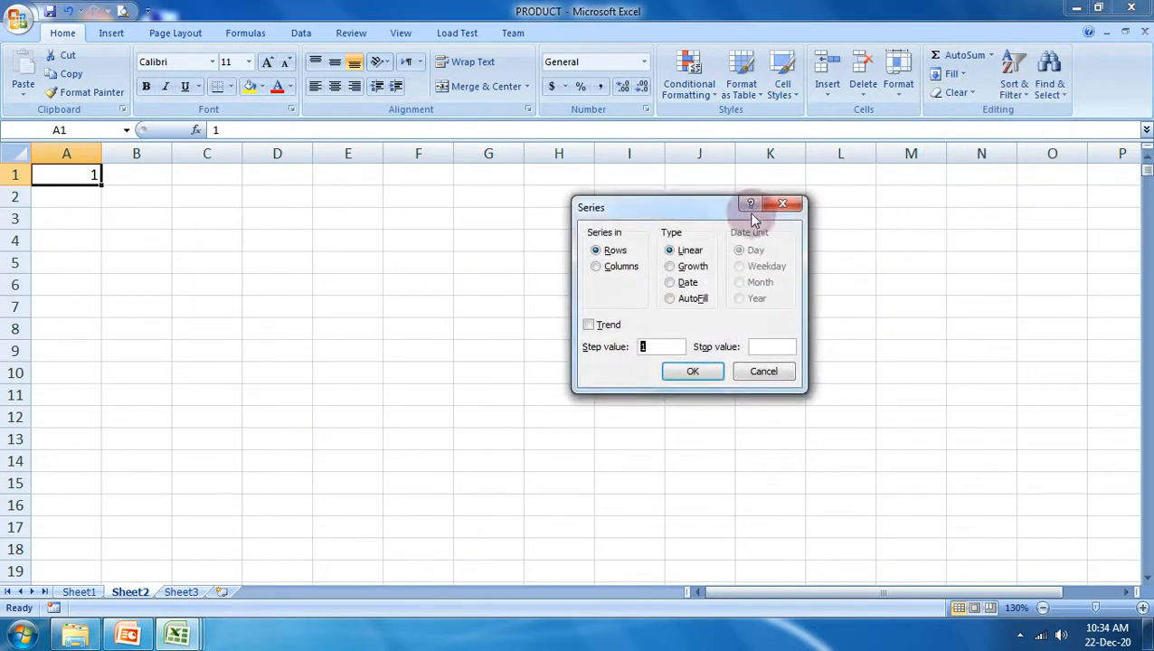
left_click_drag(685, 208, 496, 194)
left_click(414, 240)
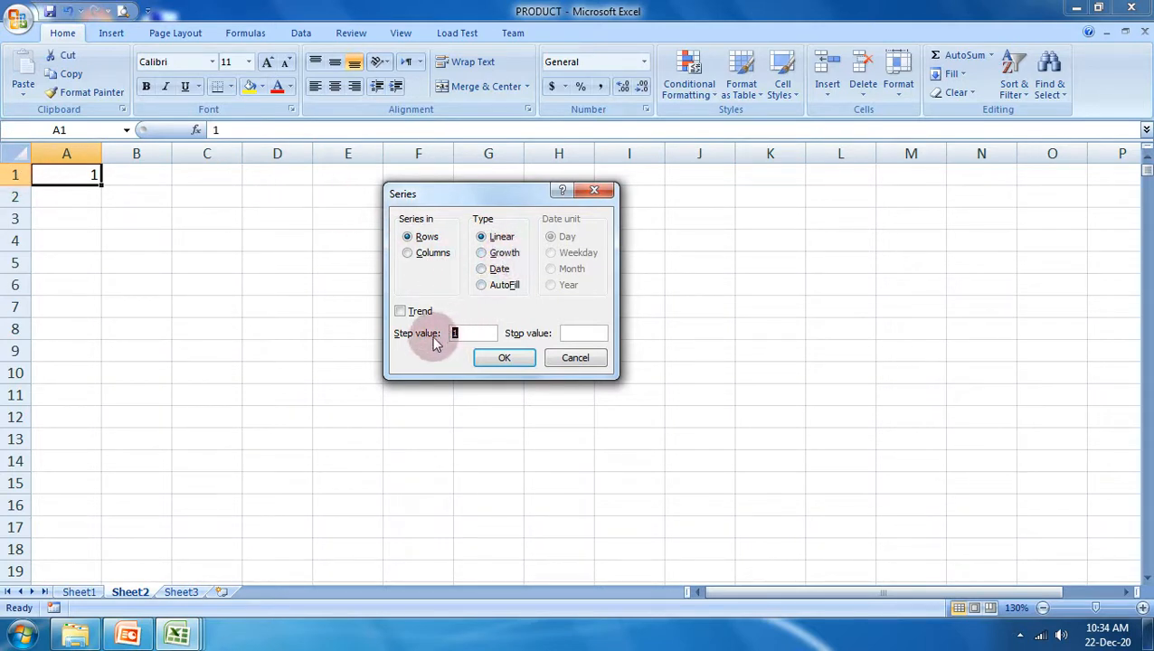
left_click(467, 330)
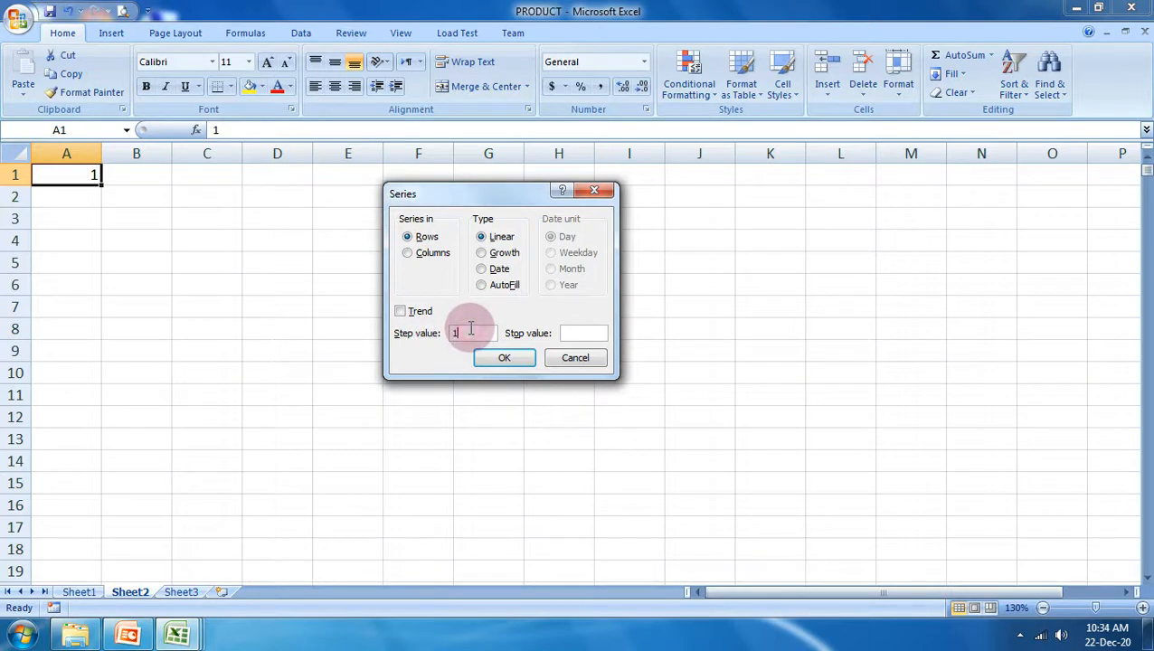
left_click(586, 334)
type("1000")
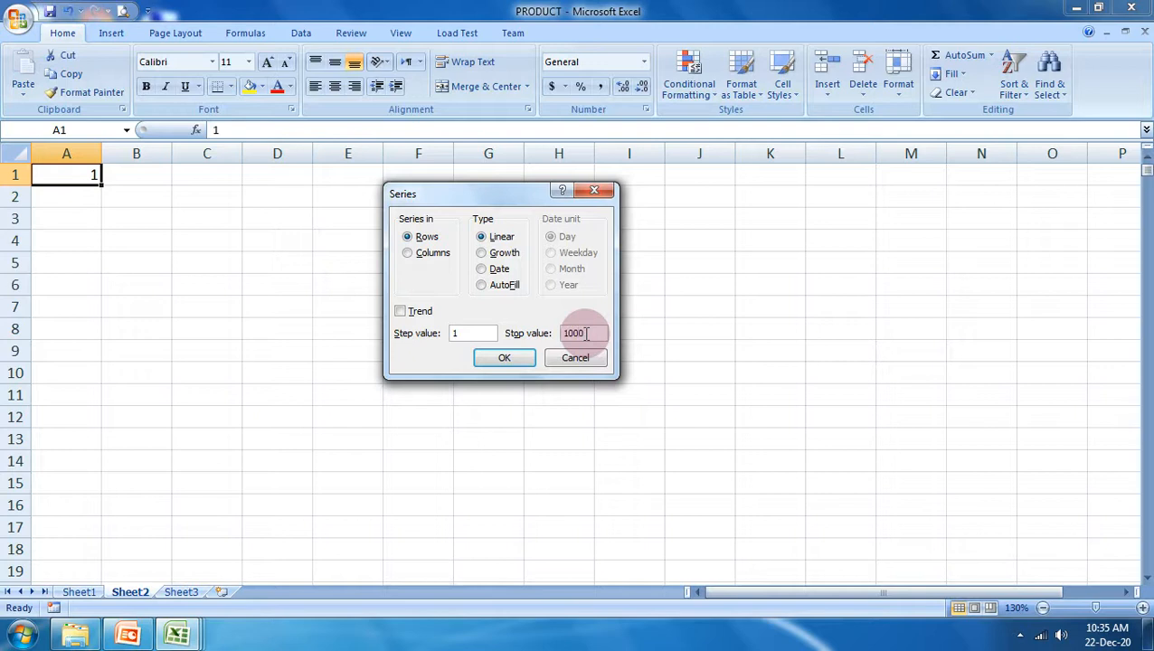
key("Return")
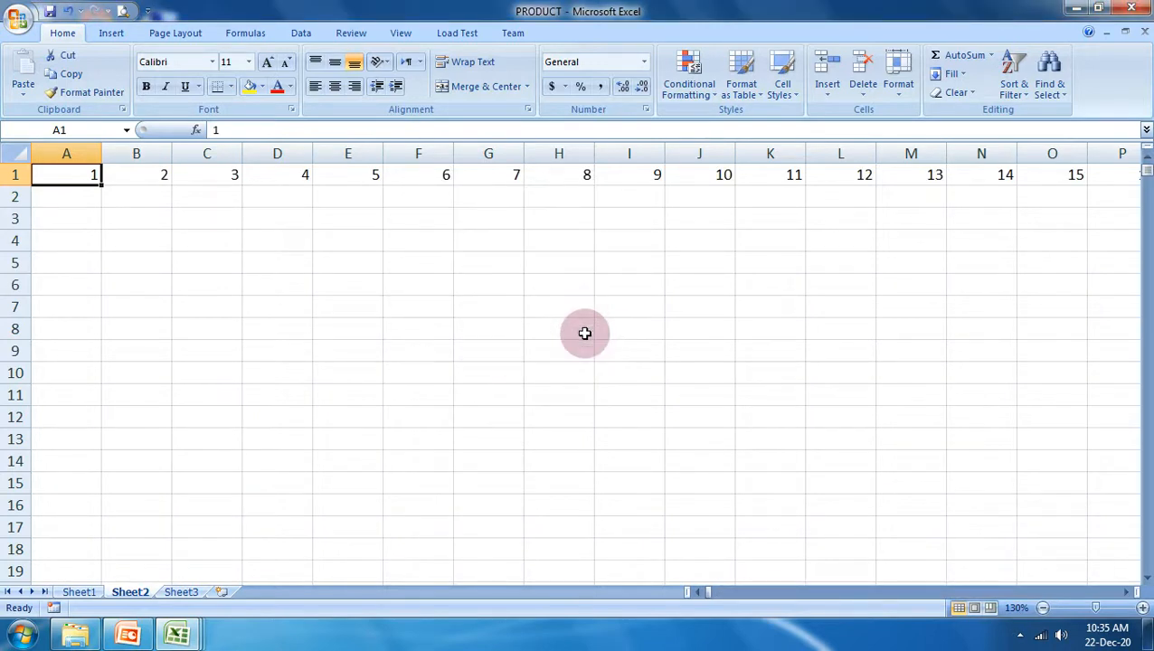
key("ctrl+Right")
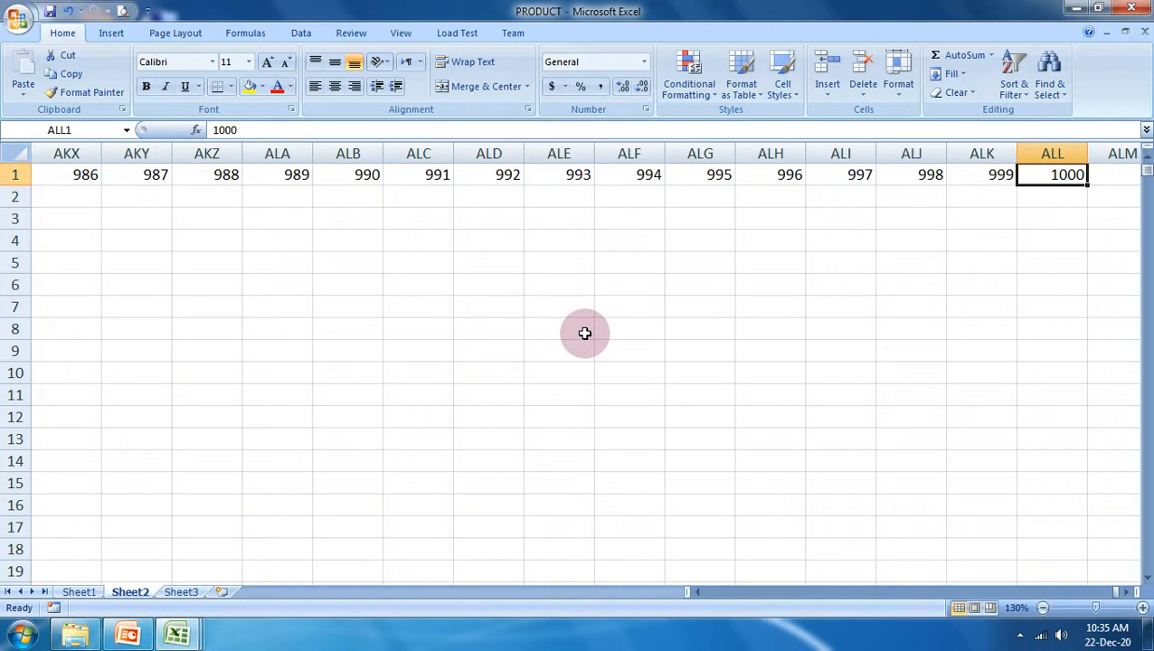
key("ctrl+Left")
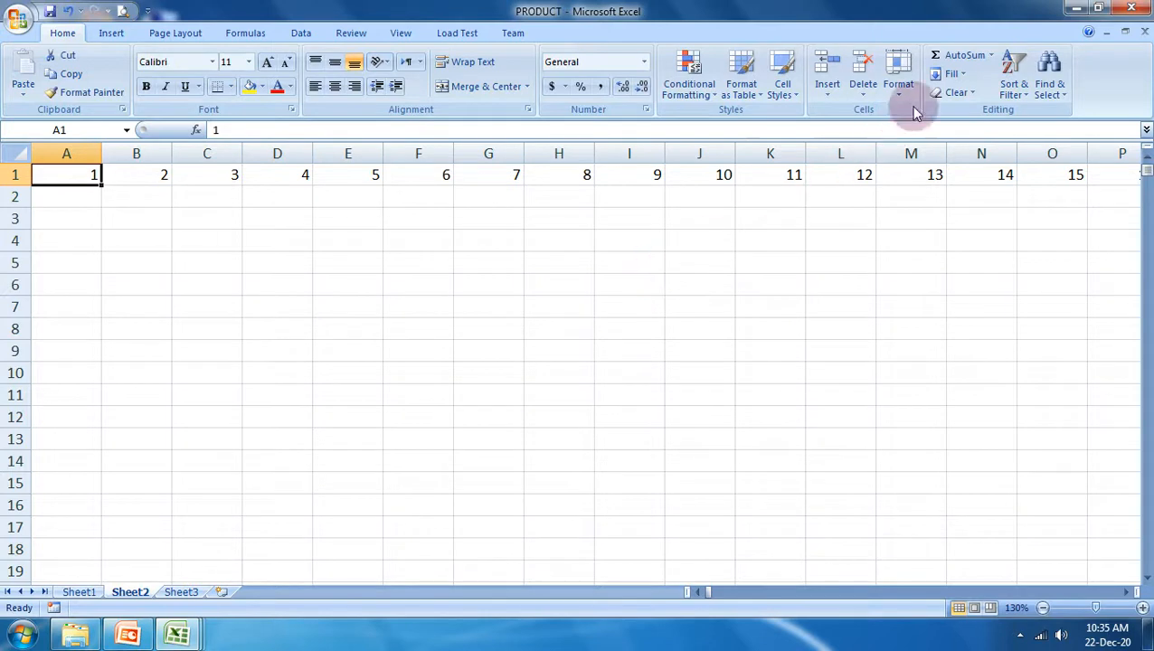
- Fill a linear series from A1 down column A with step value 1 and stop value 199
left_click(950, 75)
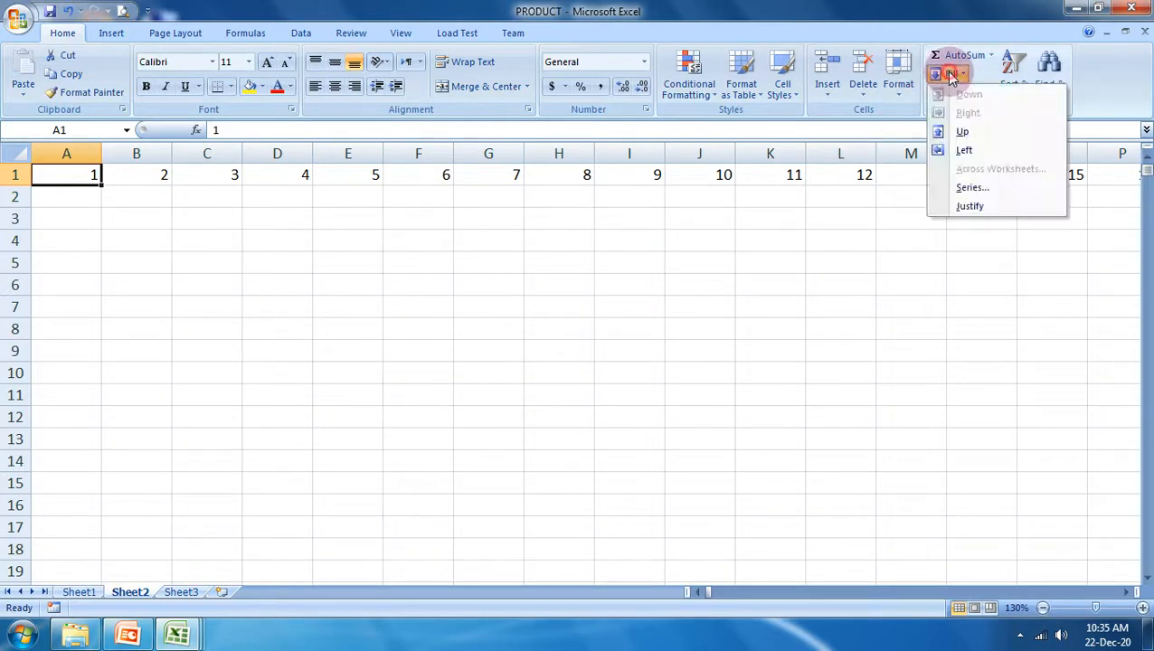
left_click(968, 187)
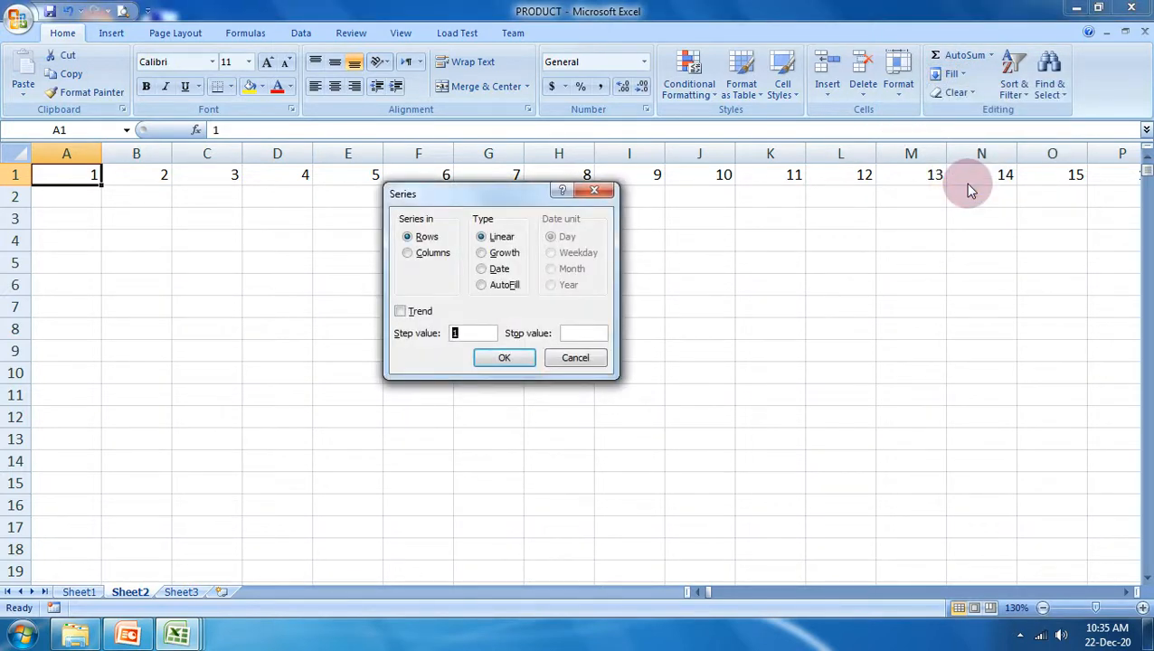
left_click(427, 255)
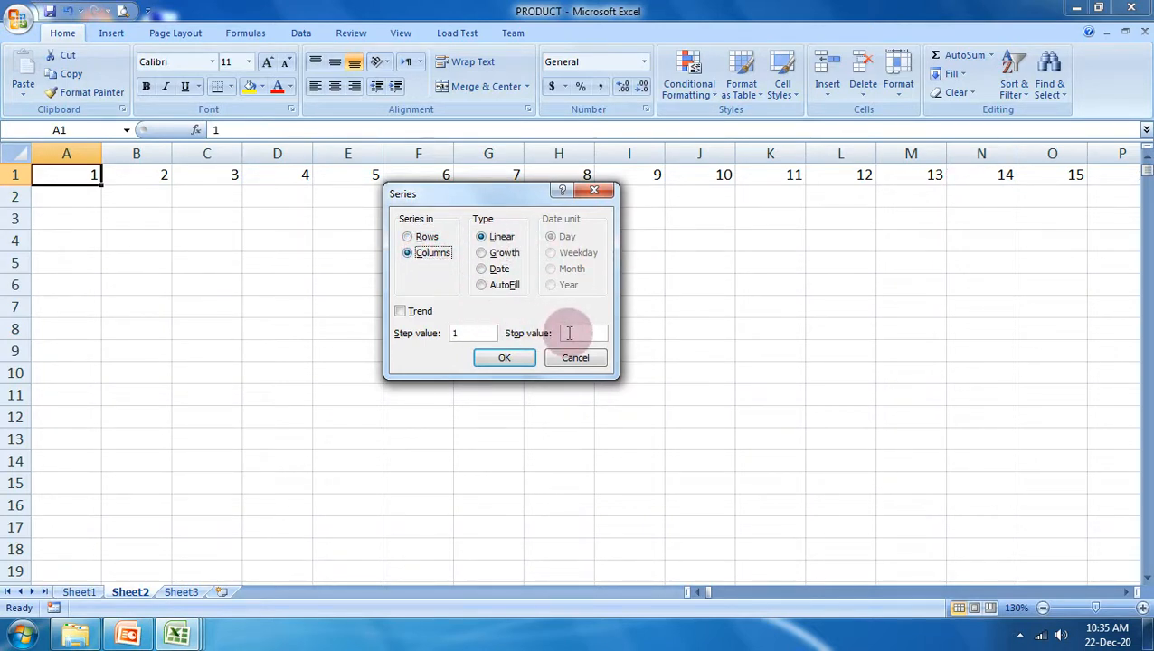
left_click(569, 333)
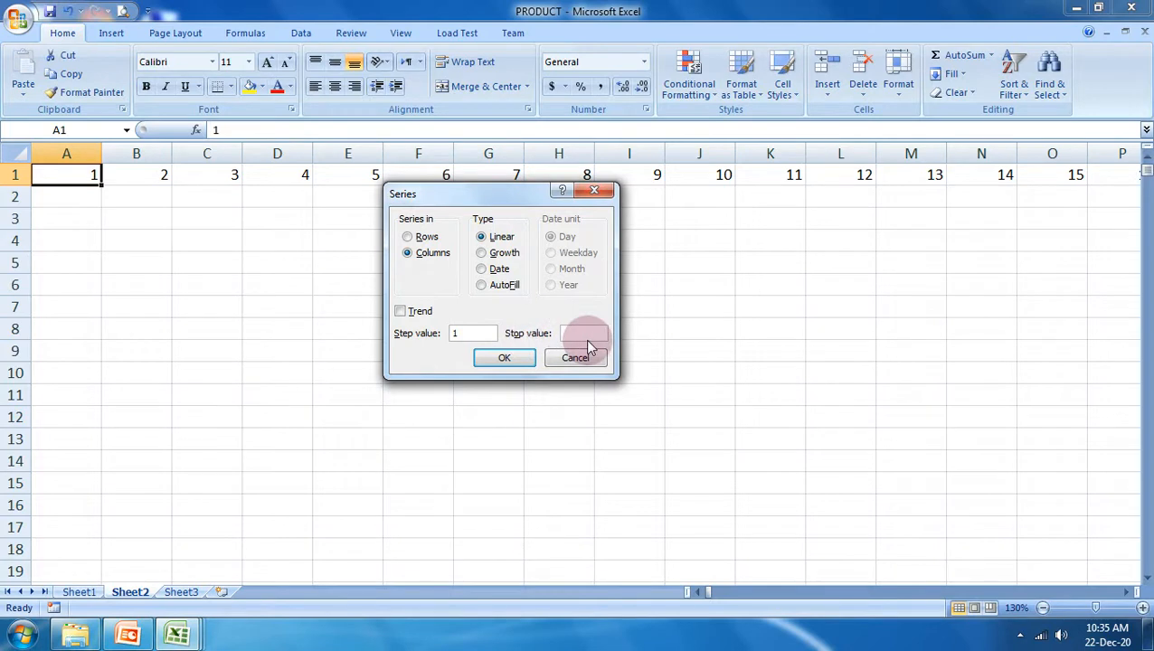
type("199")
key("Return")
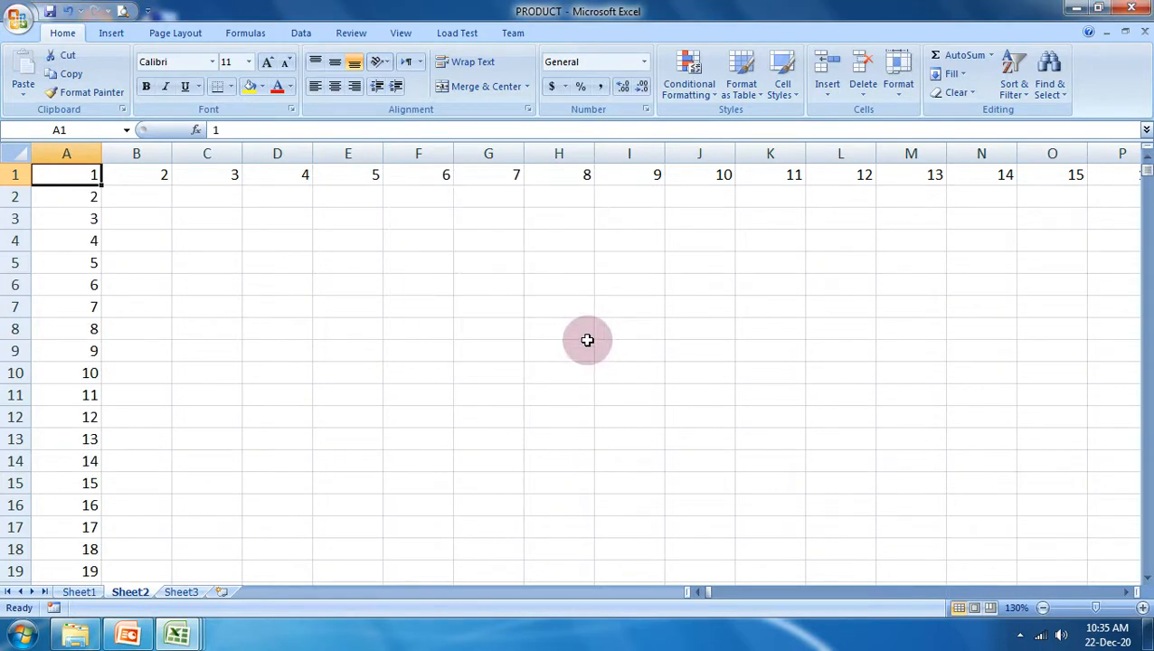
- Check the last cell of the column A series, then return to A1
key("Down")
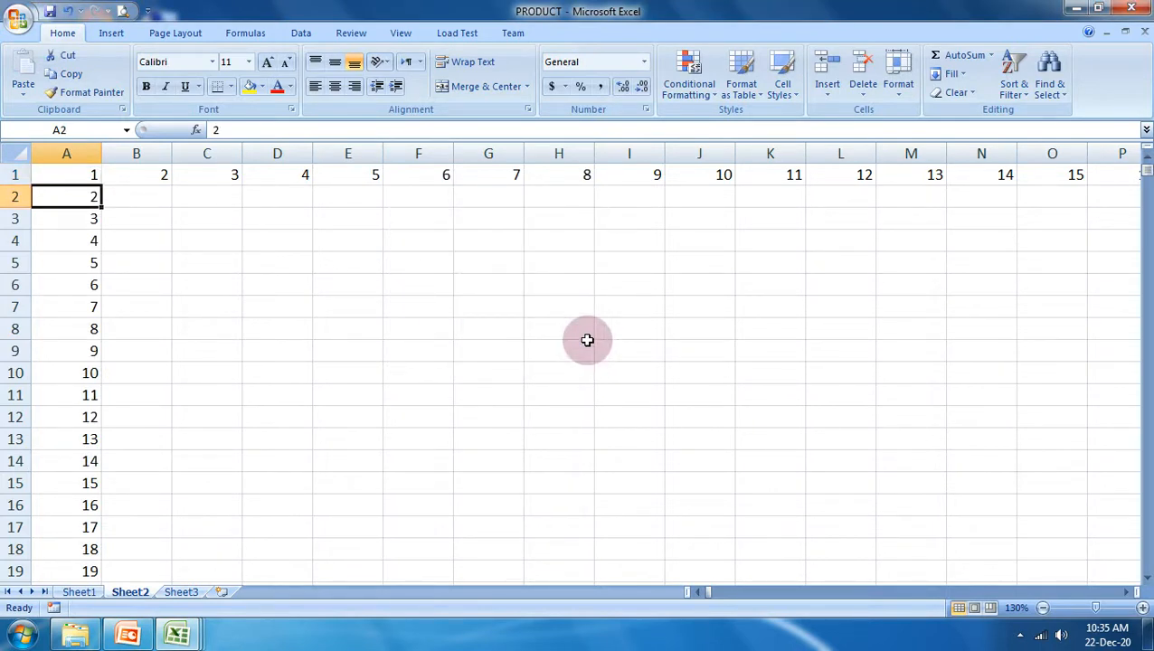
key("ctrl+Down")
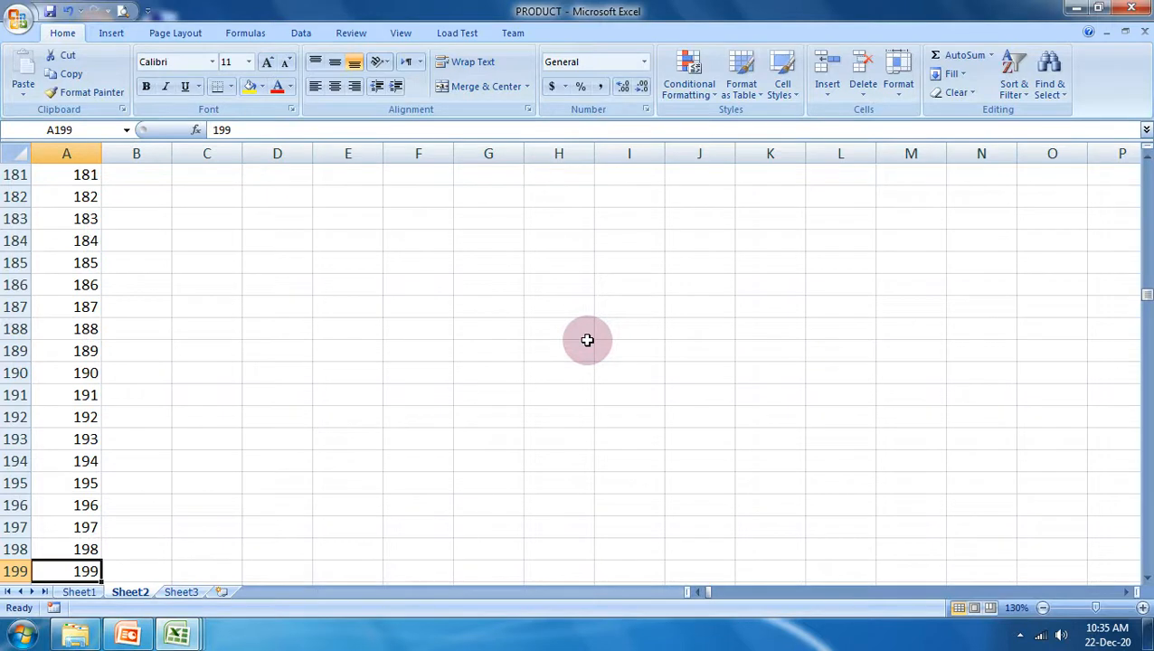
key("ctrl+Up")
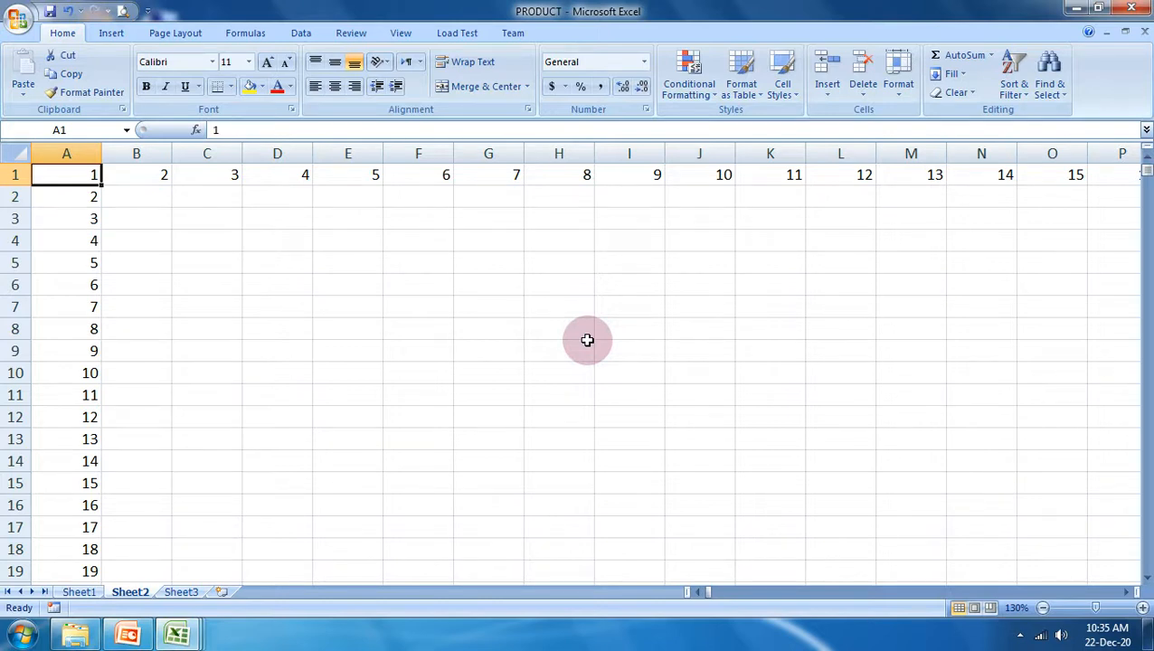
- Fill all of row 1 from A1 to the sheet's last column with a linear trend series and check its last cell
key("ctrl+shift+Right")
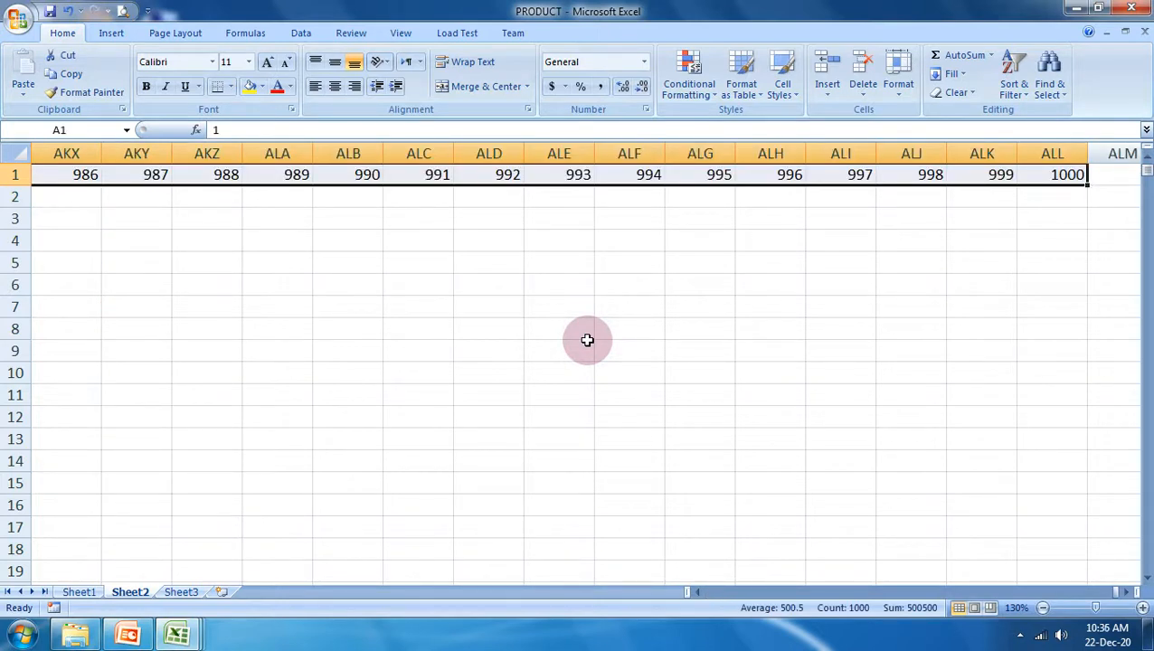
key("shift+Right")
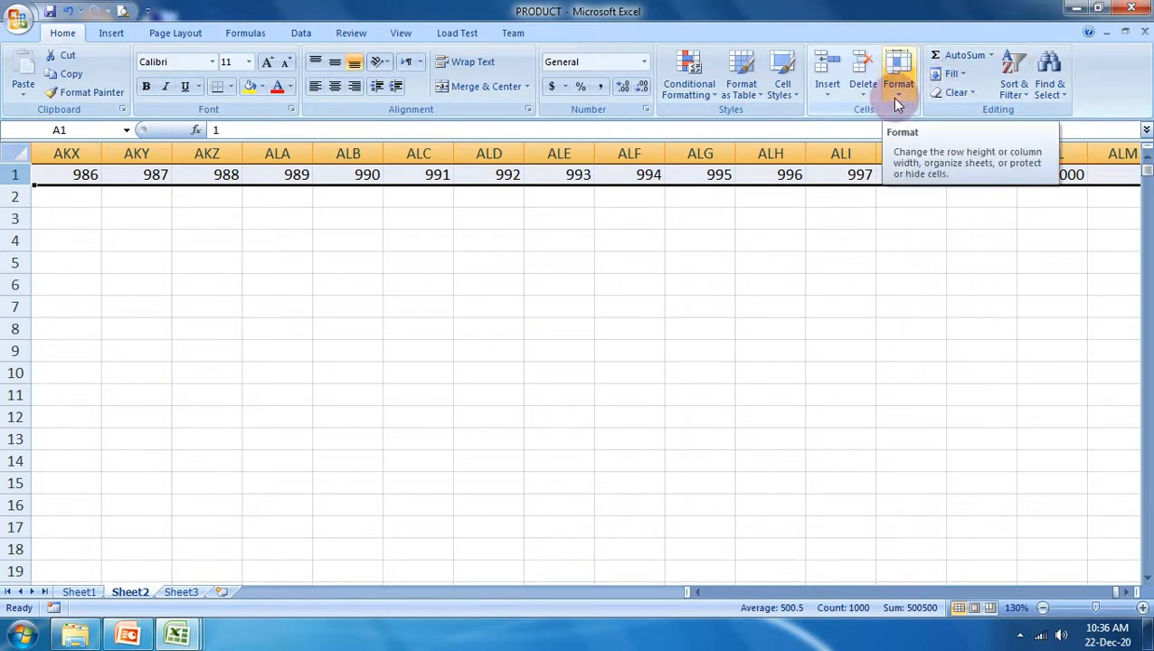
left_click(950, 74)
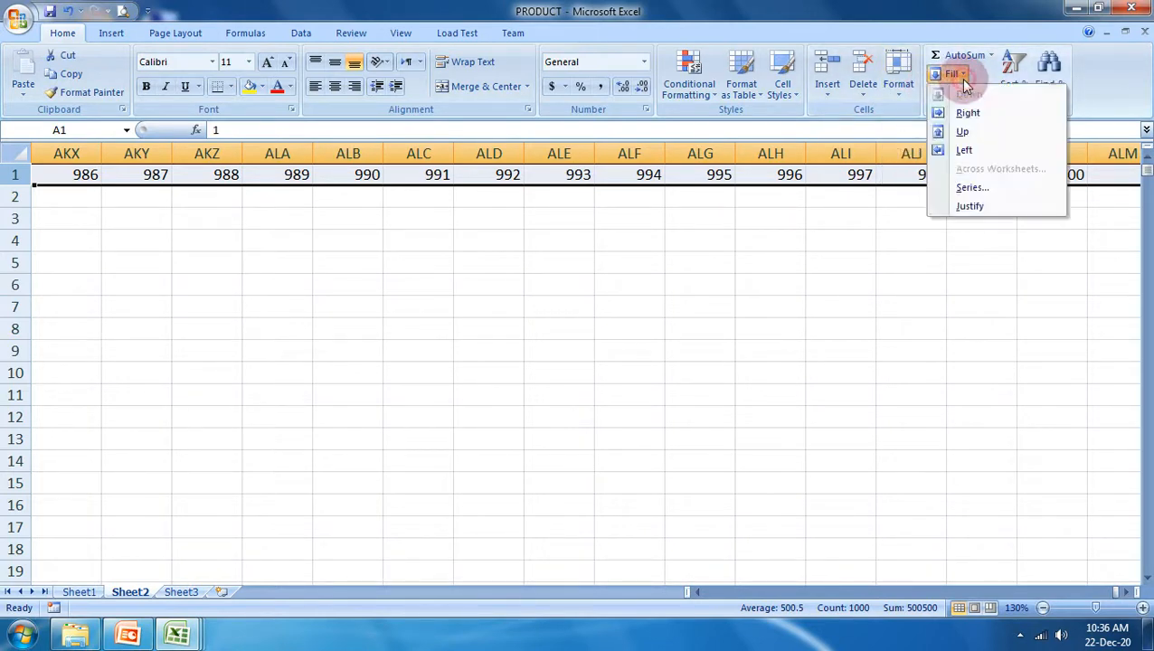
left_click(970, 188)
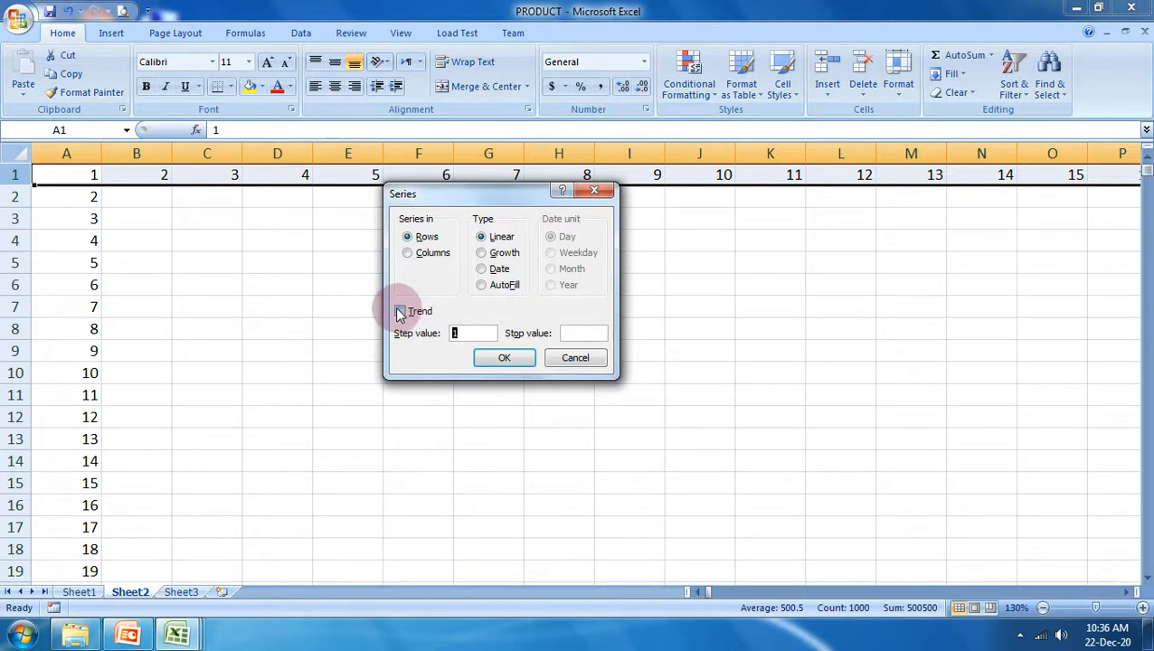
left_click(401, 312)
left_click(504, 359)
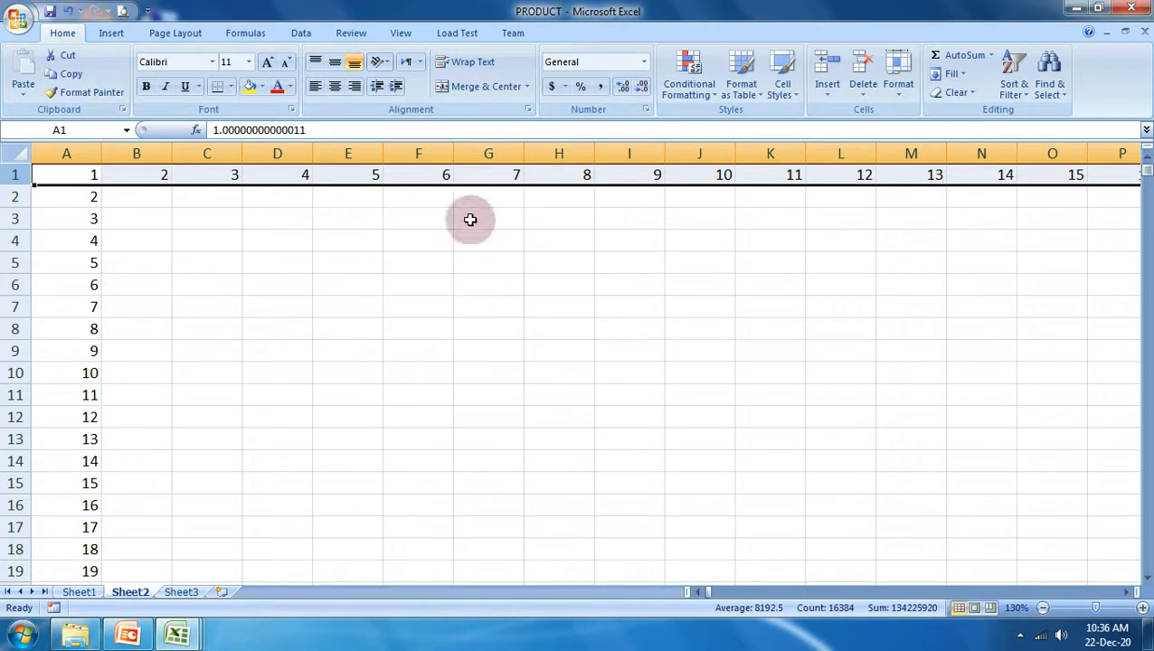
left_click(433, 175)
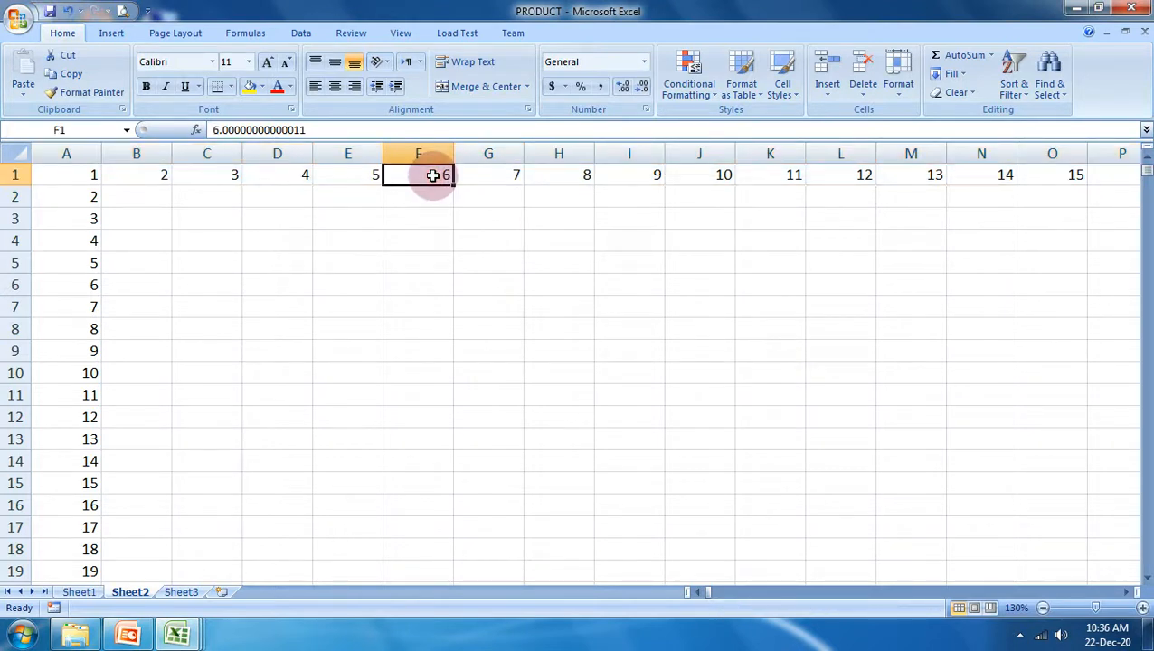
key("ctrl+Right")
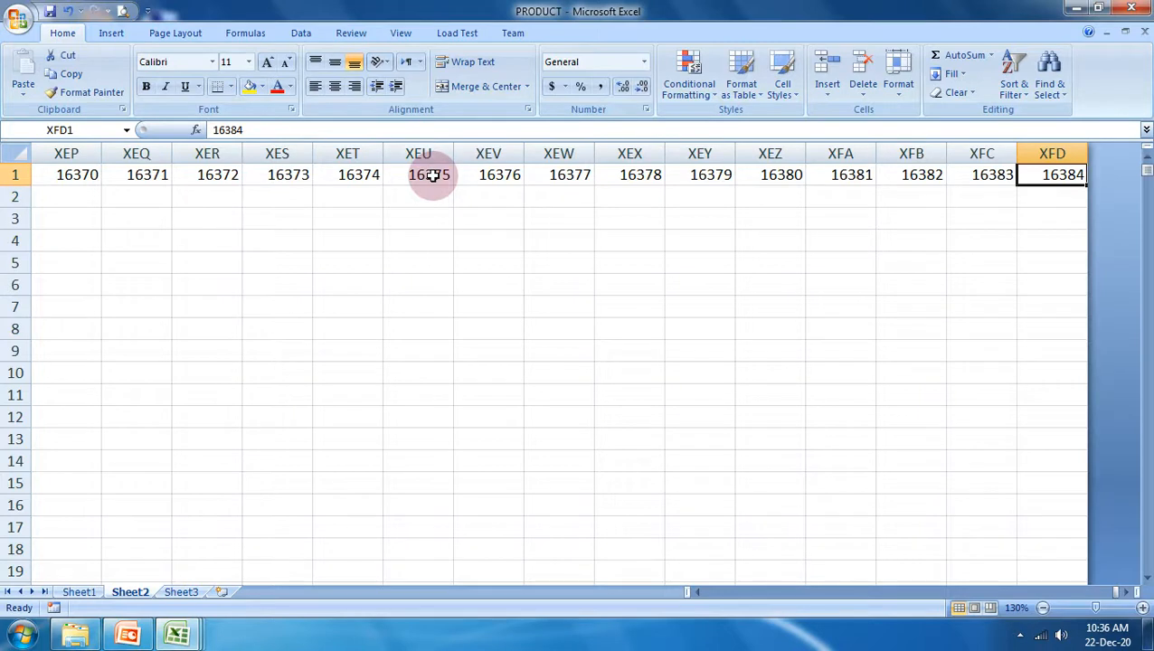
- Switch to Sheet3 and enter 1 in A1
left_click(175, 595)
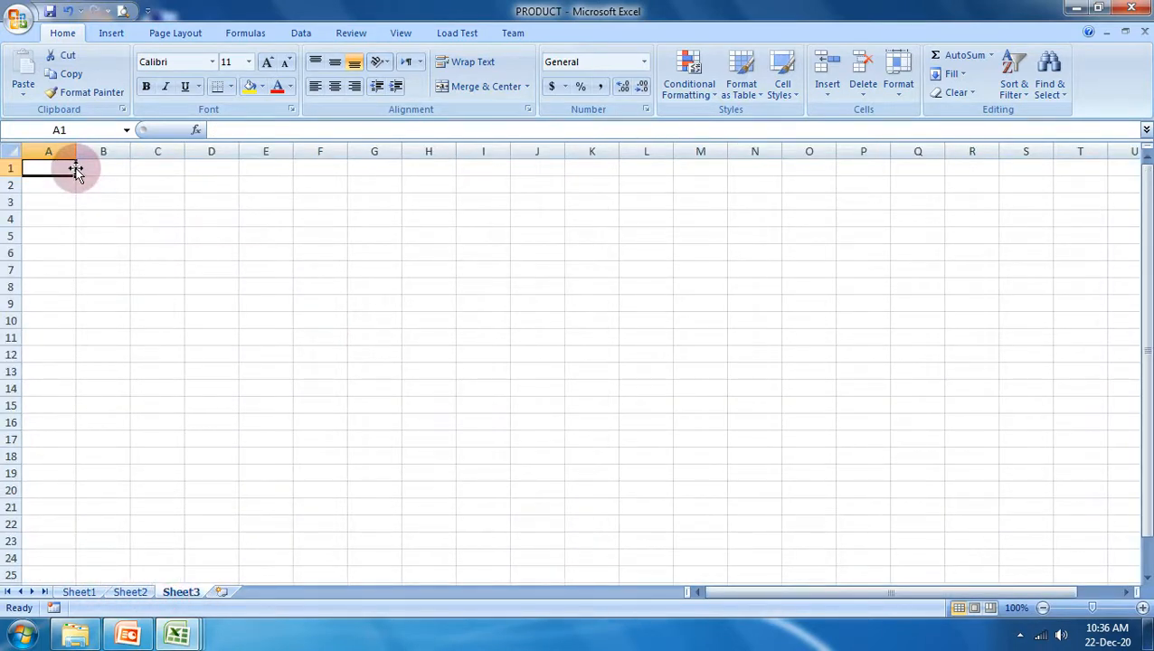
type("1")
left_click(207, 284)
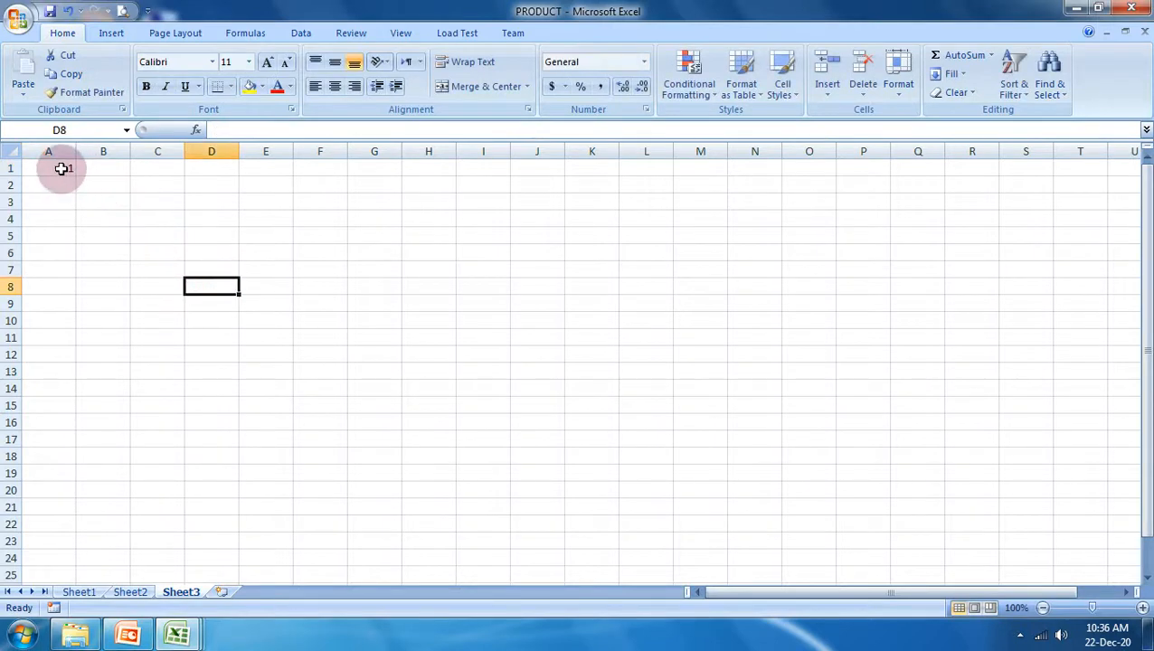
- Fill A1:A60 with a linear trend series in columns and check where it ends
left_click_drag(60, 168, 95, 578)
scroll(198, 456, "up", 13)
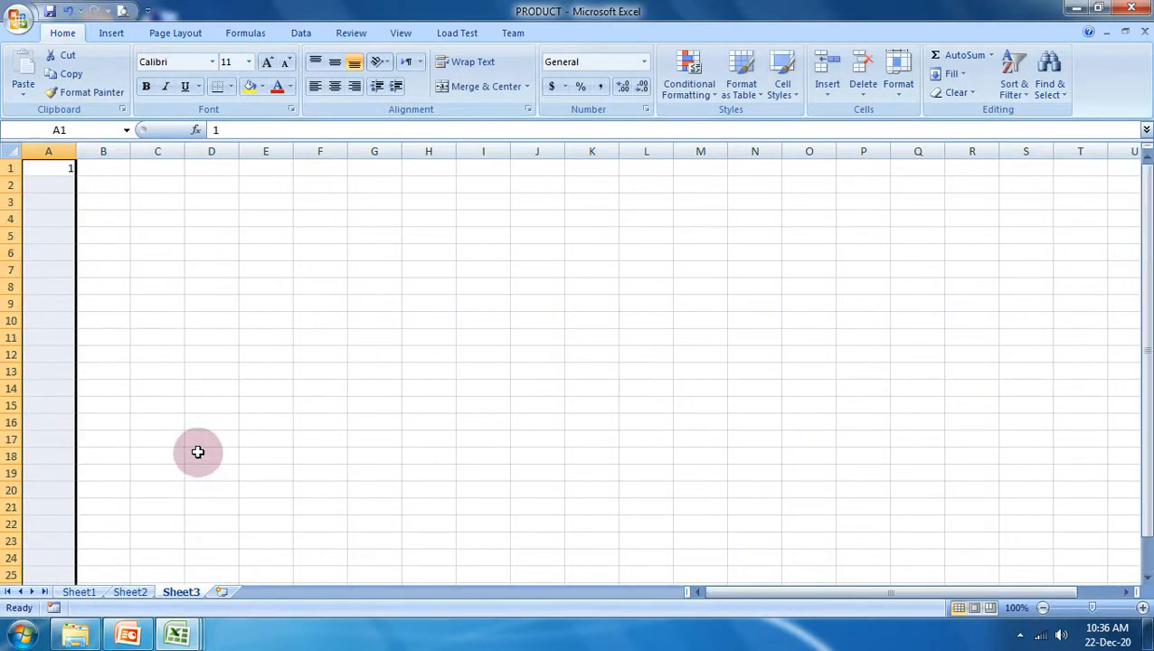
scroll(209, 461, "down", 6)
scroll(216, 466, "up", 6)
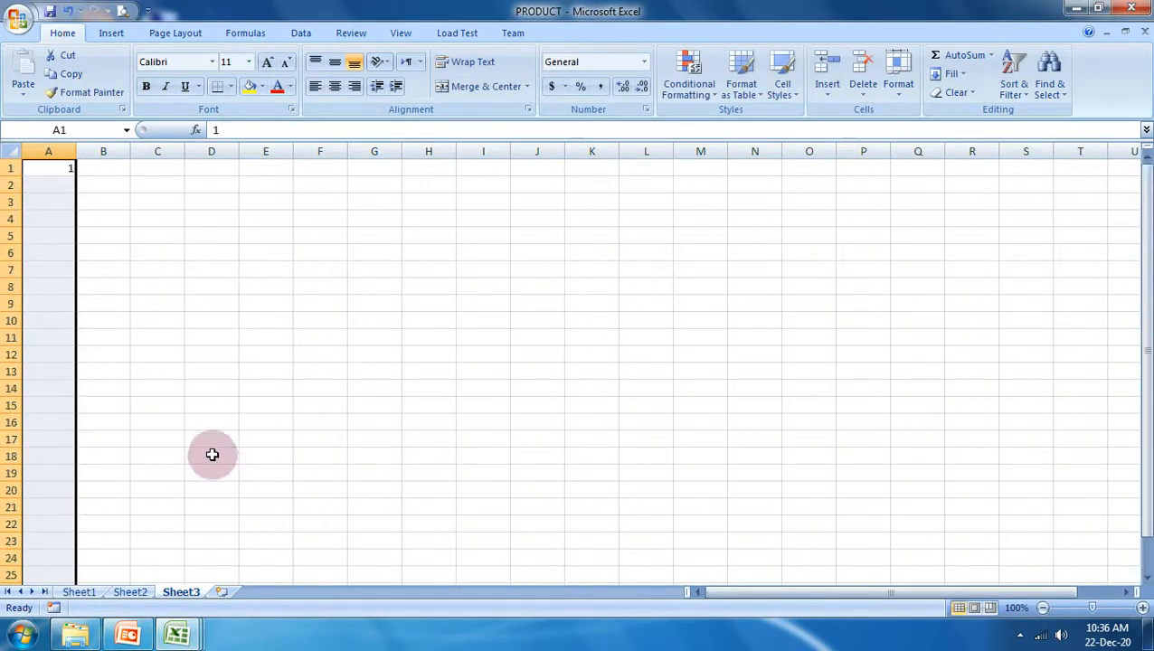
left_click(955, 76)
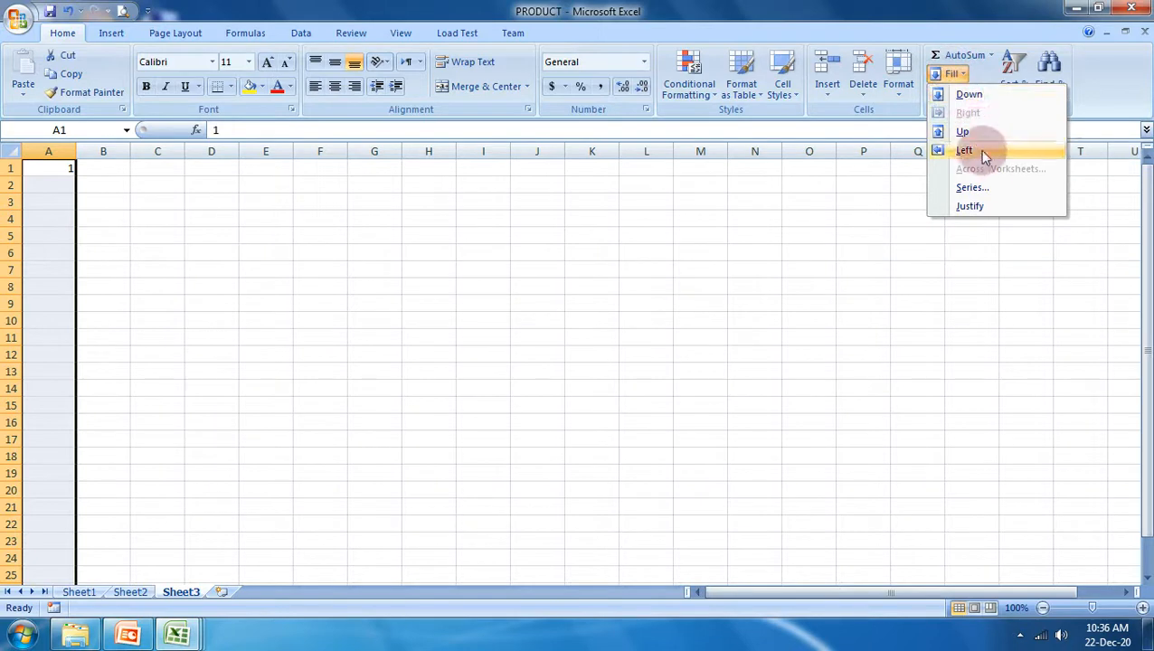
left_click(982, 188)
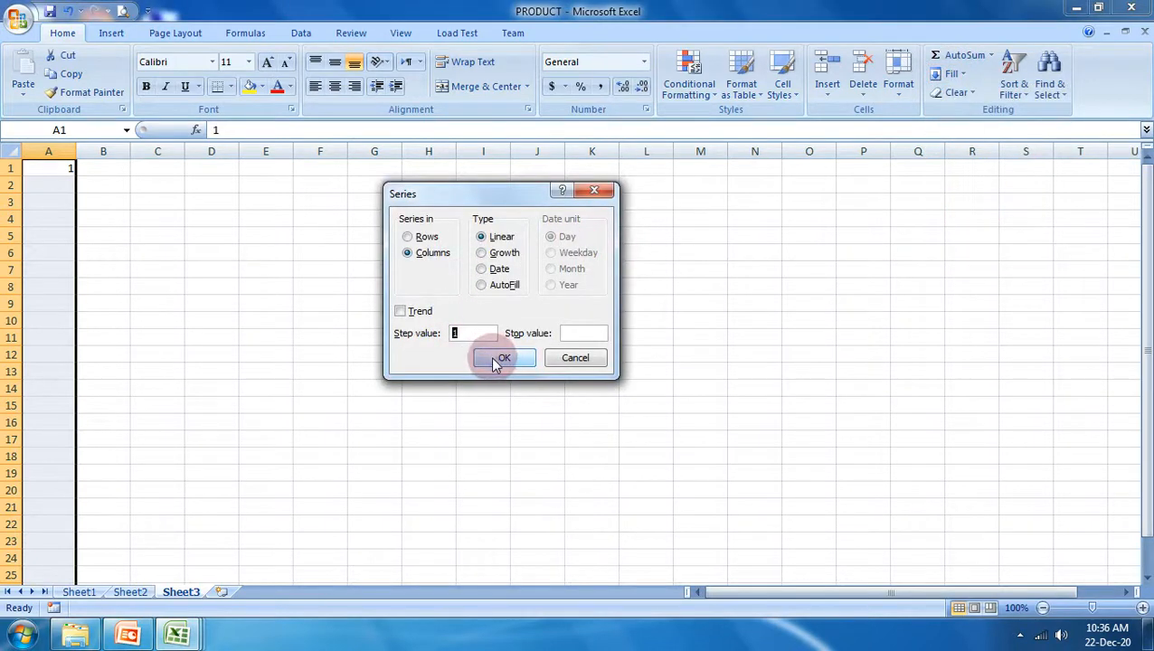
left_click(396, 312)
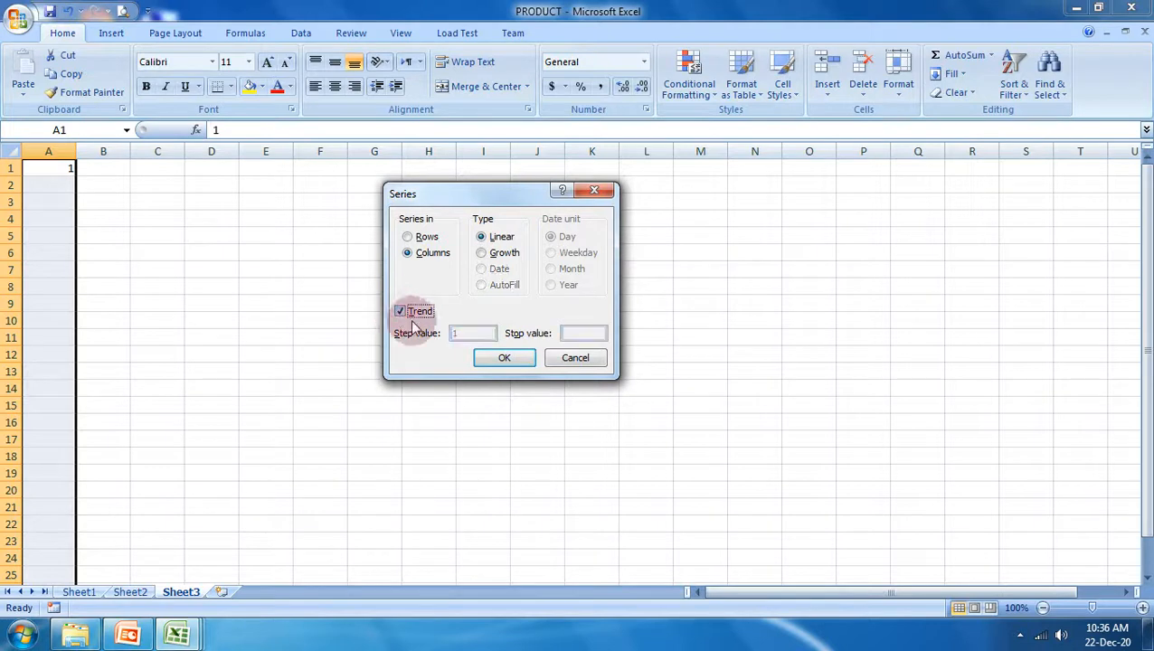
left_click(506, 359)
scroll(203, 454, "down", 18)
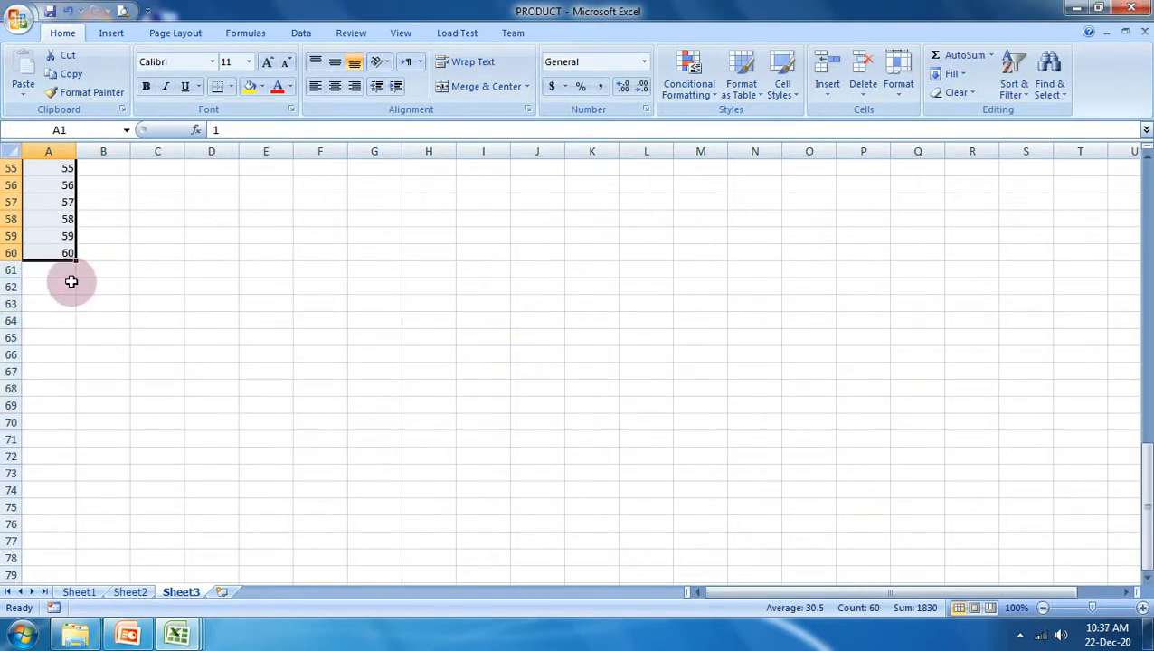
scroll(71, 281, "up", 18)
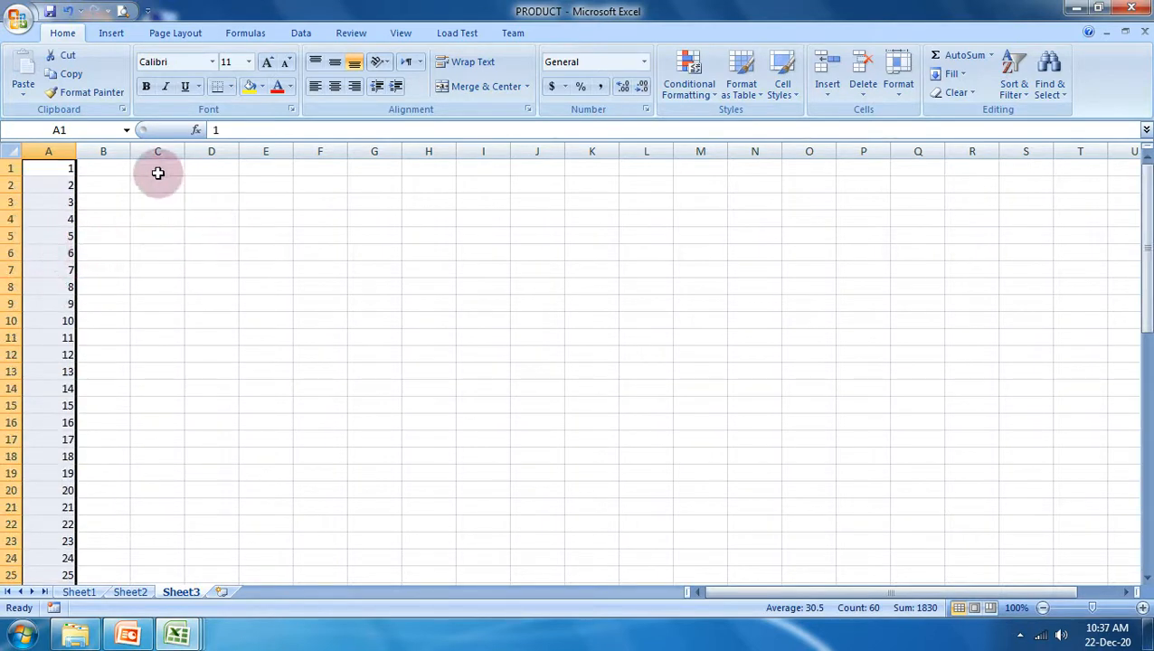
- Enter 4 in B1 as the start value of a second column series
left_click(126, 167)
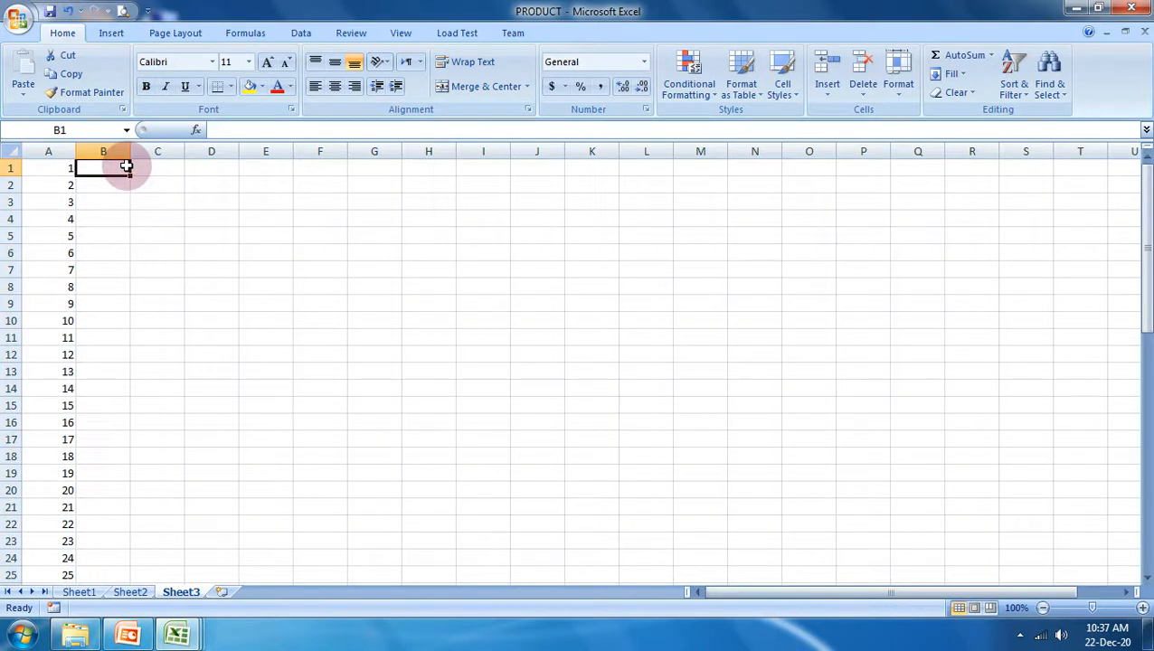
type("4")
key("Return")
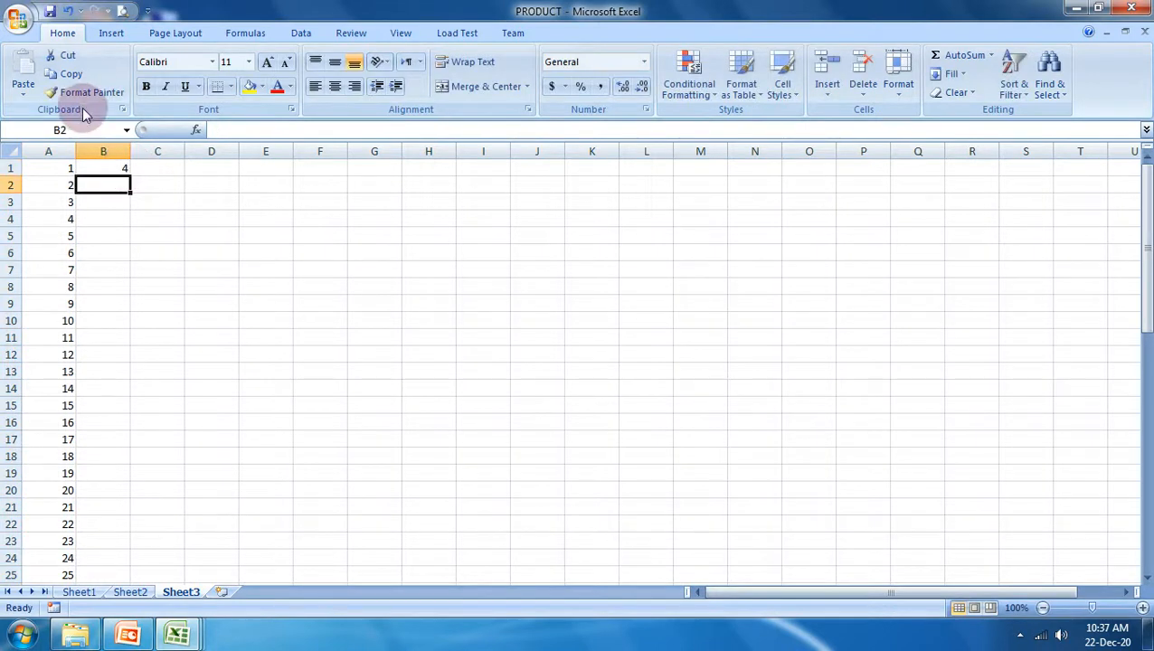
- Fill B1:B28 with a linear column series using step value 4, without Trend or a stop value, and check its last cell
left_click_drag(108, 170, 111, 579)
scroll(379, 409, "up", 1)
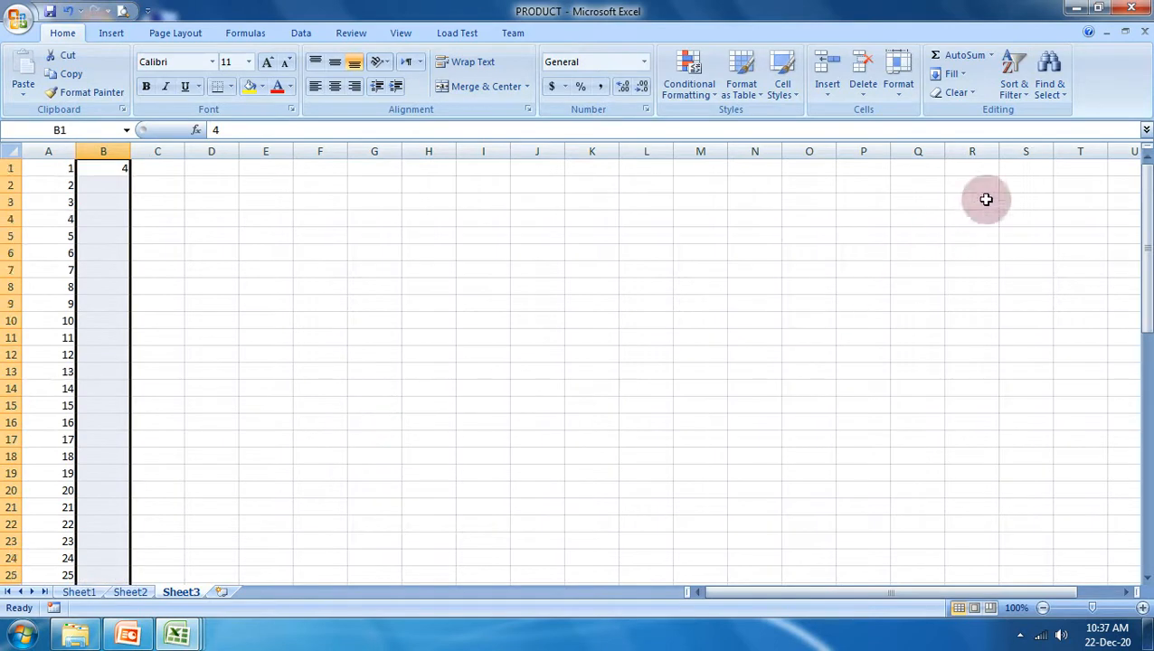
left_click(952, 73)
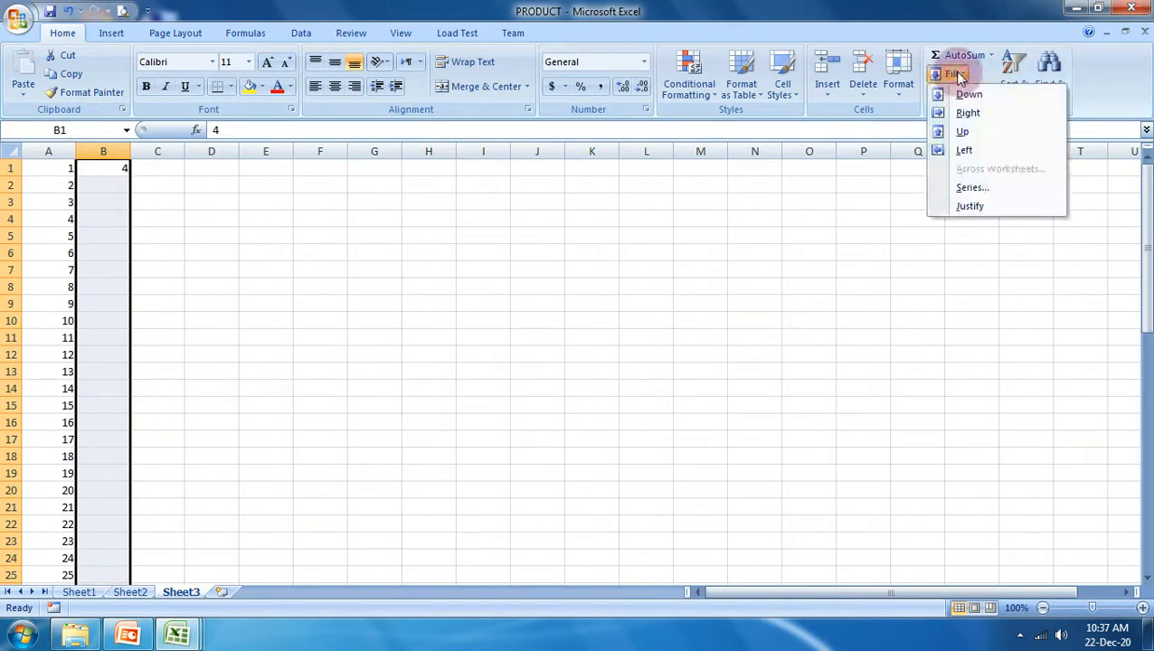
left_click(988, 186)
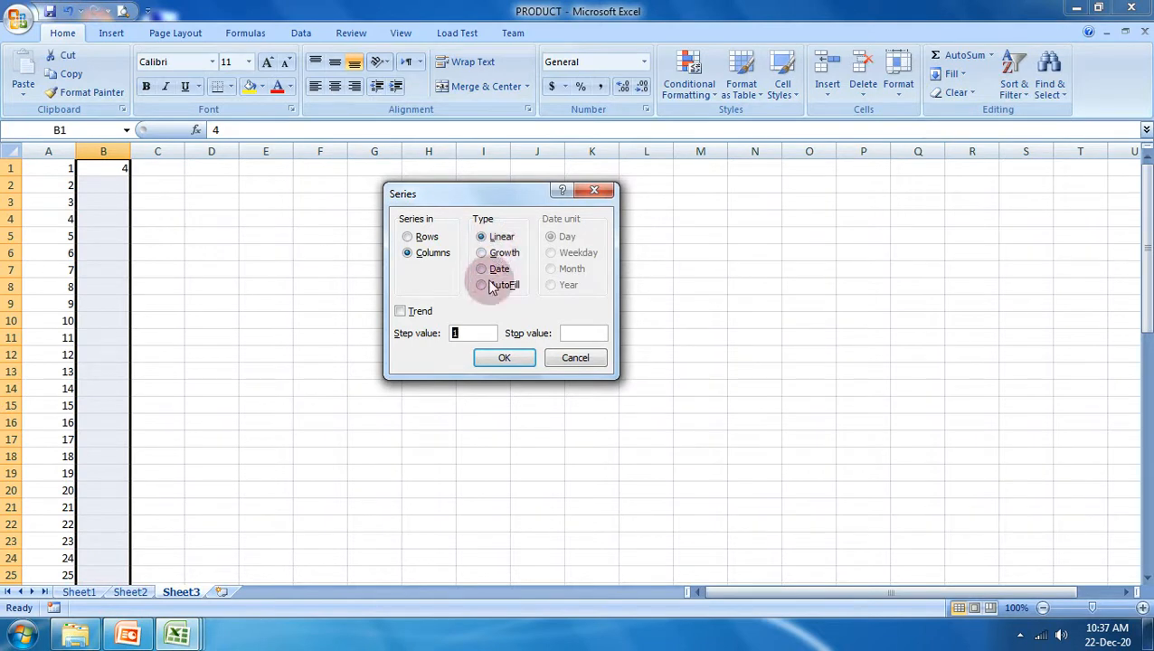
left_click(464, 331)
left_click_drag(463, 329, 421, 322)
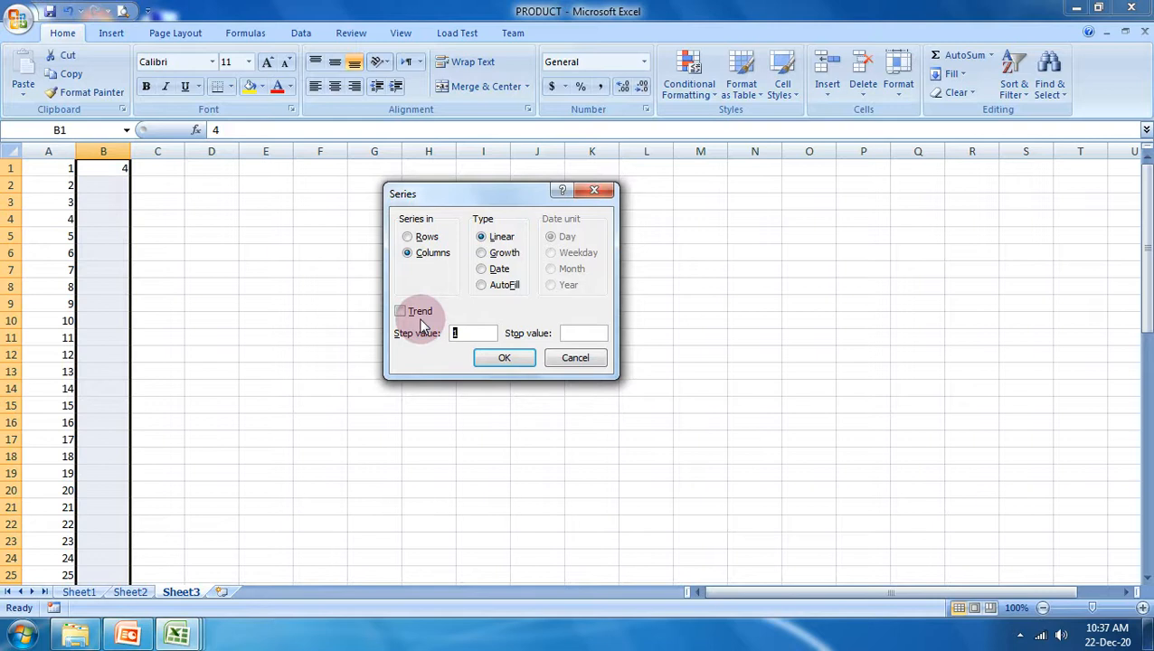
type("4")
left_click(401, 313)
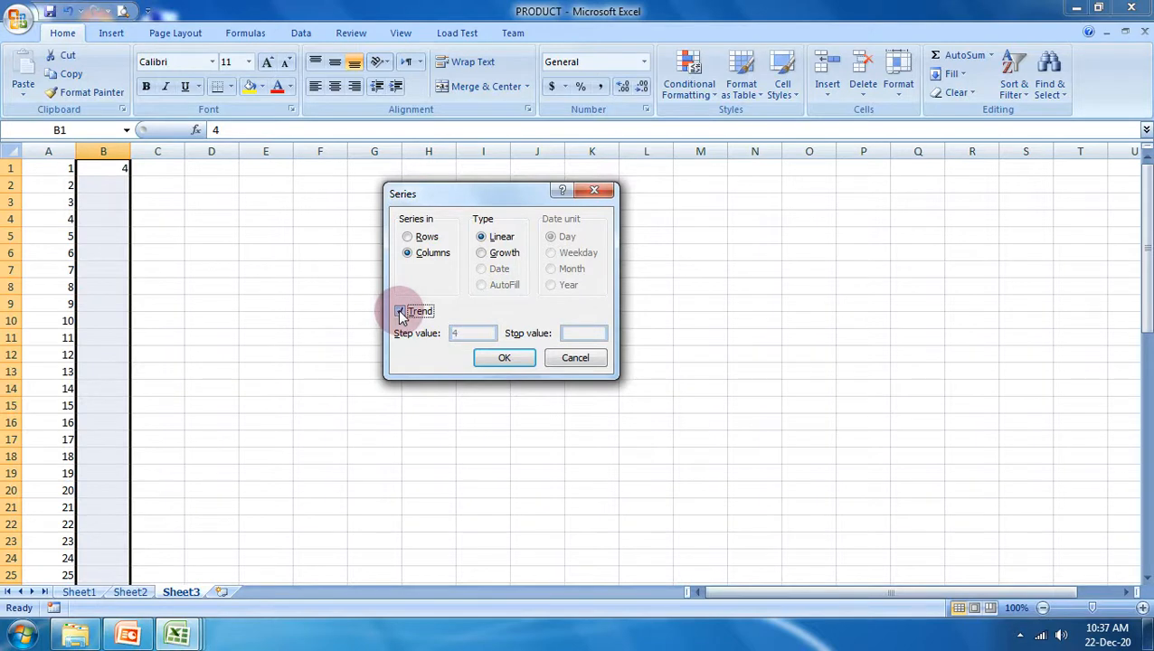
left_click(400, 313)
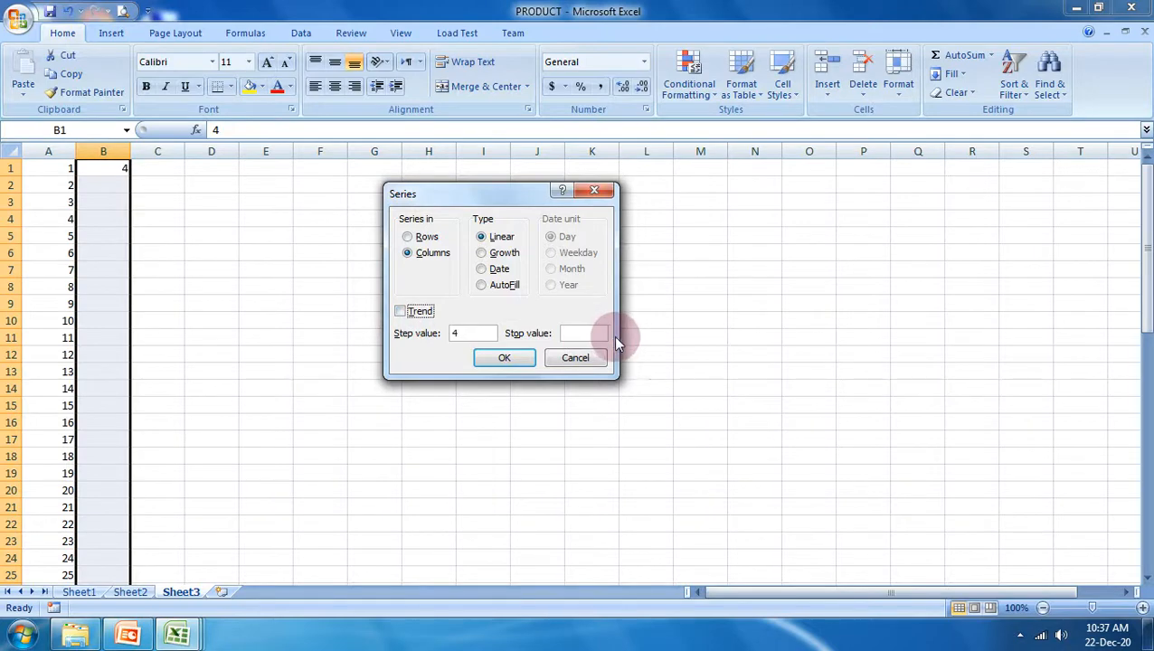
left_click(500, 360)
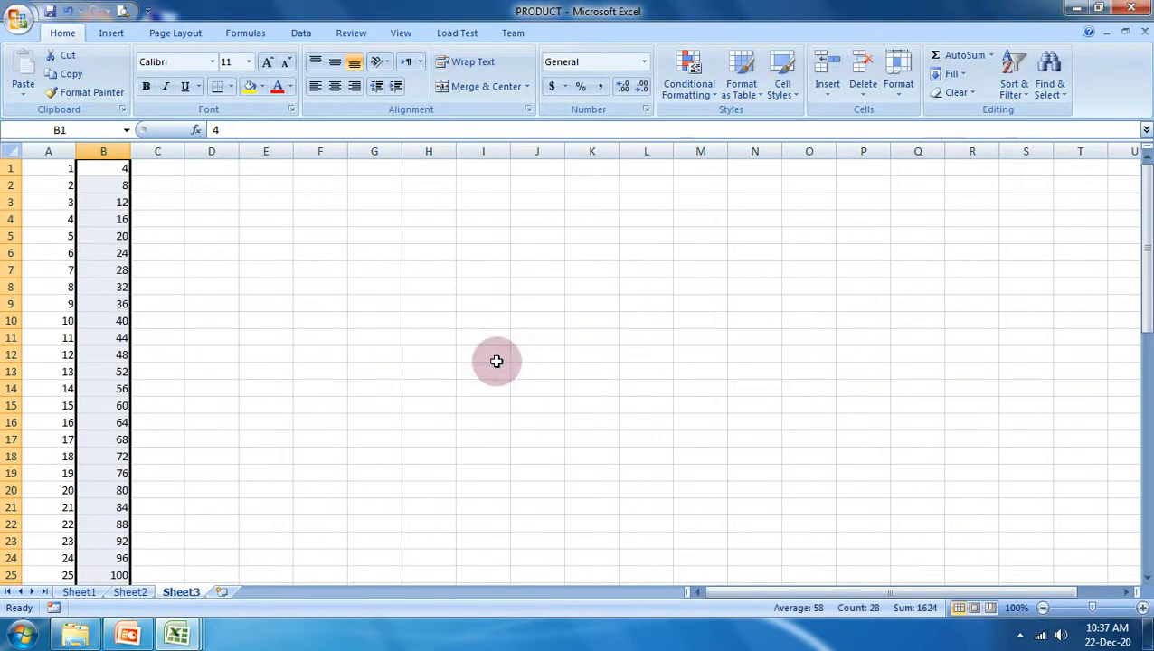
scroll(307, 443, "down", 10)
scroll(279, 435, "up", 4)
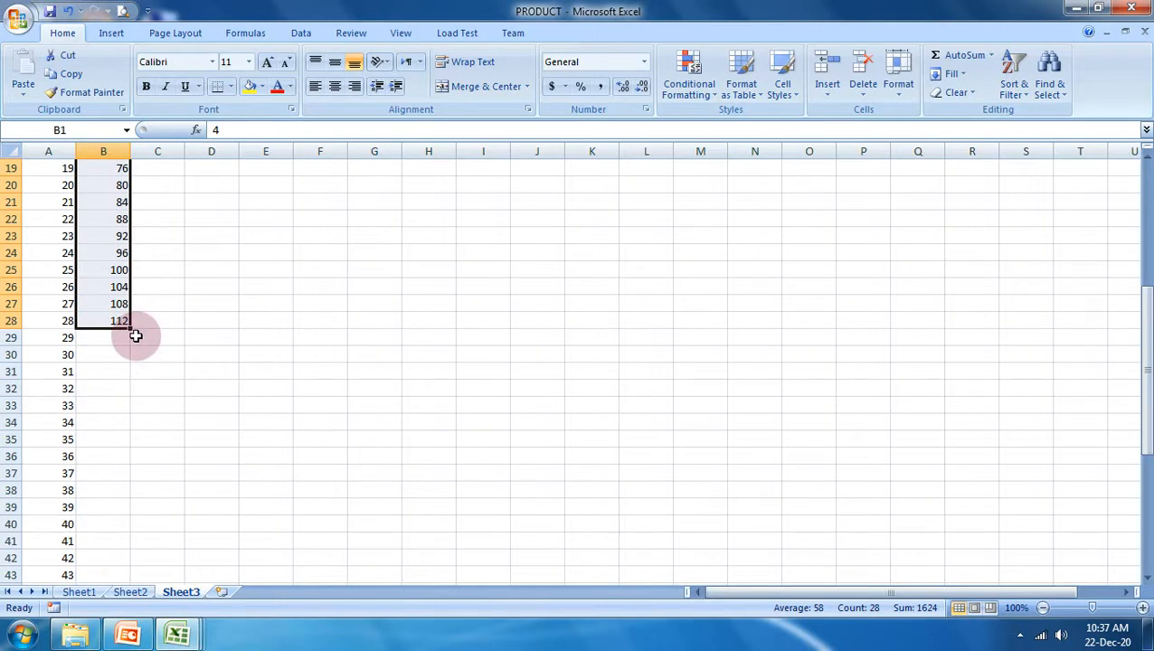
scroll(135, 337, "up", 6)
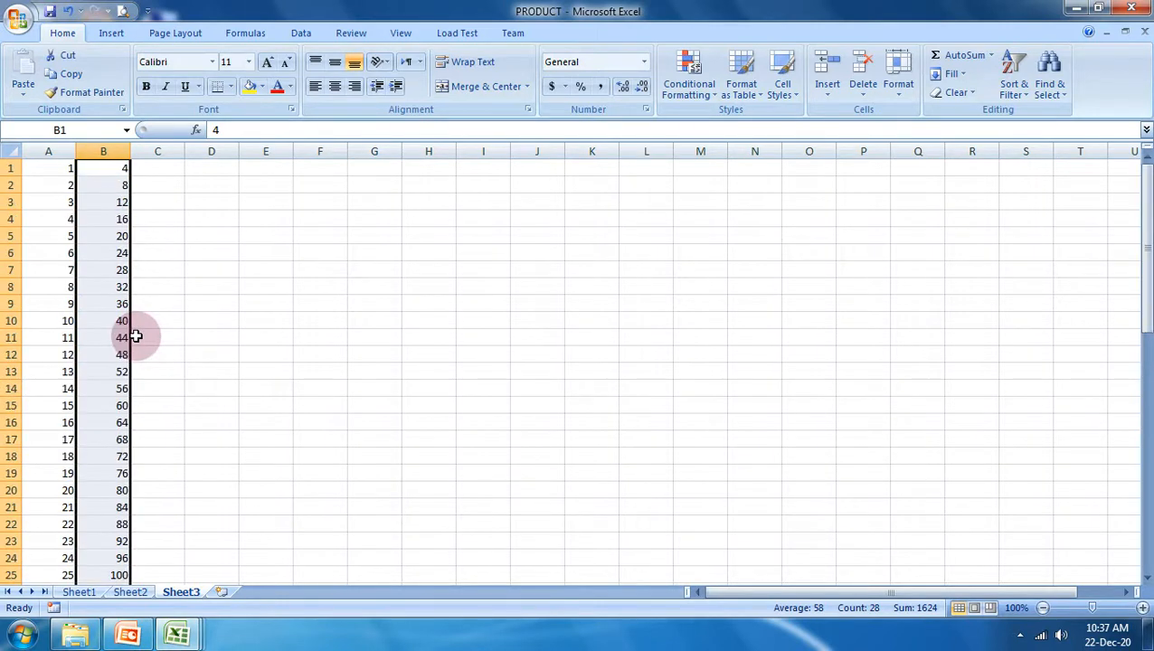
- Clear the contents of all cells on Sheet3
left_click(144, 237)
left_click(186, 218)
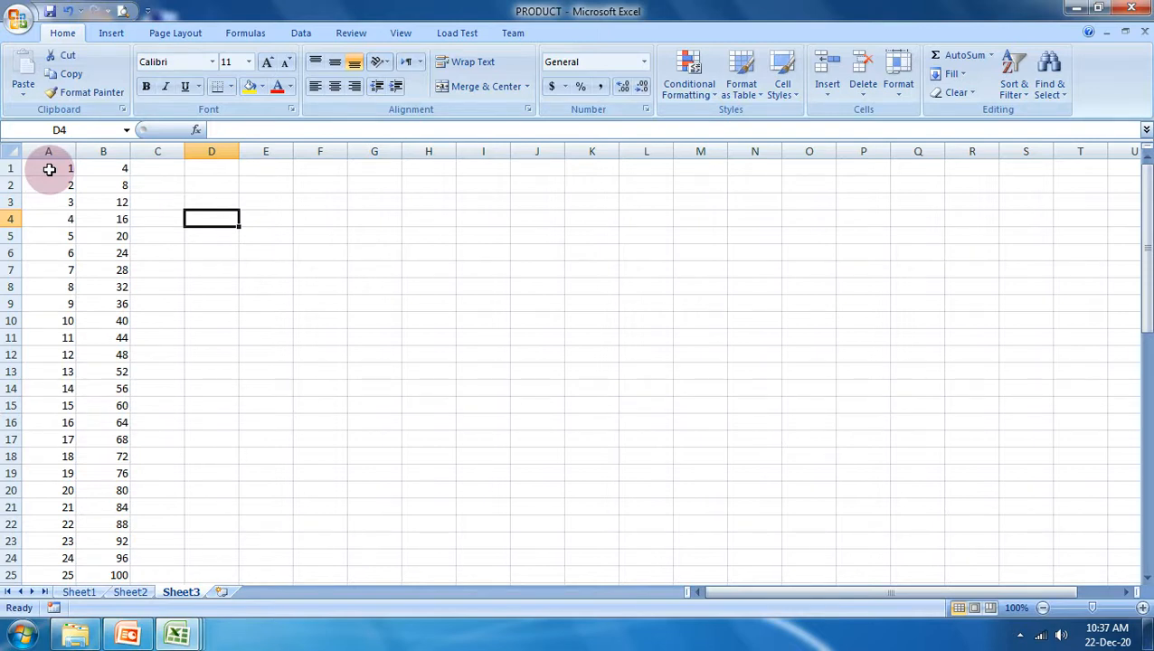
key("ctrl+a")
key("Delete")
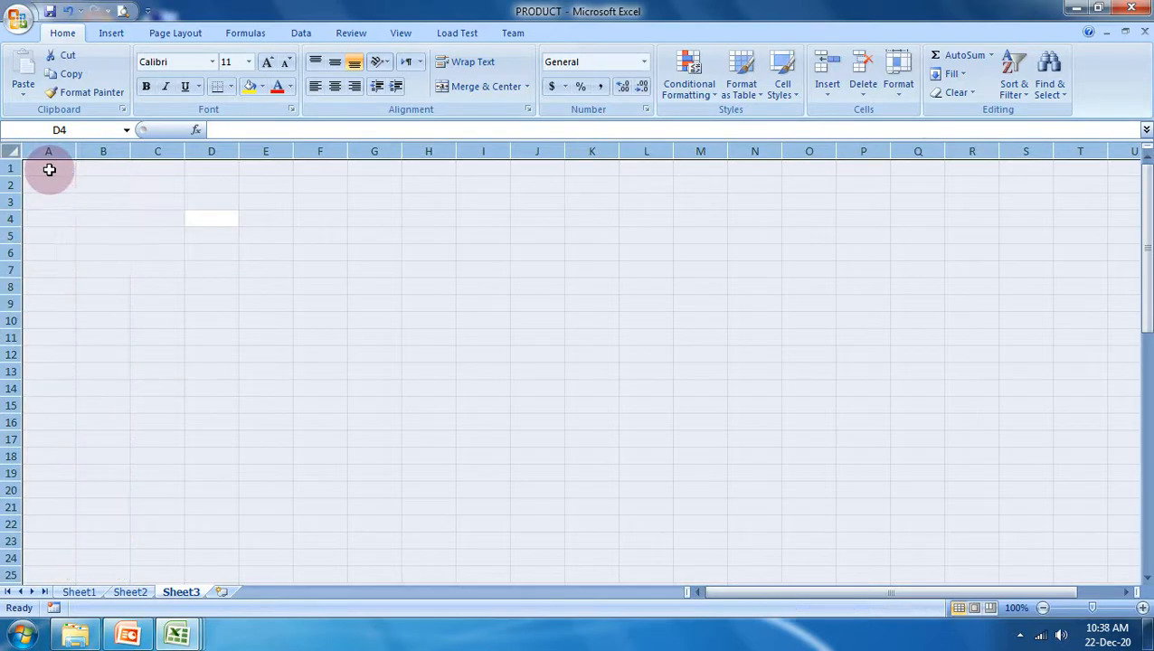
- Enter 1 in A1 and 2 in A2 on Sheet3
left_click(49, 170)
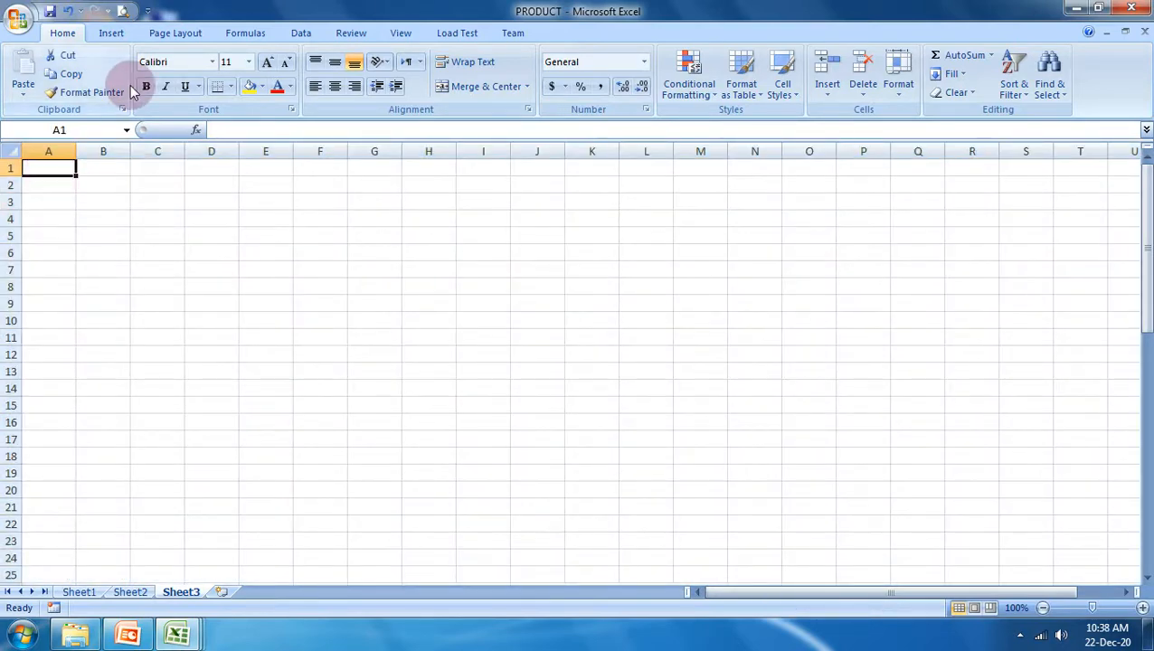
type("1")
key("Return")
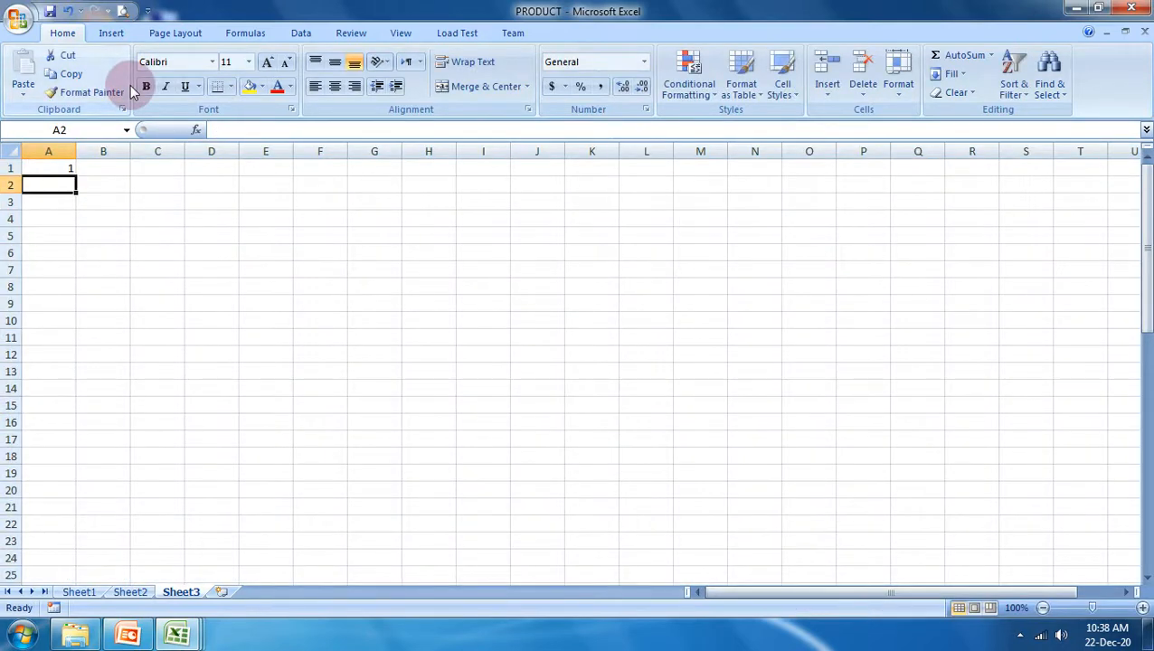
type("2")
key("Return")
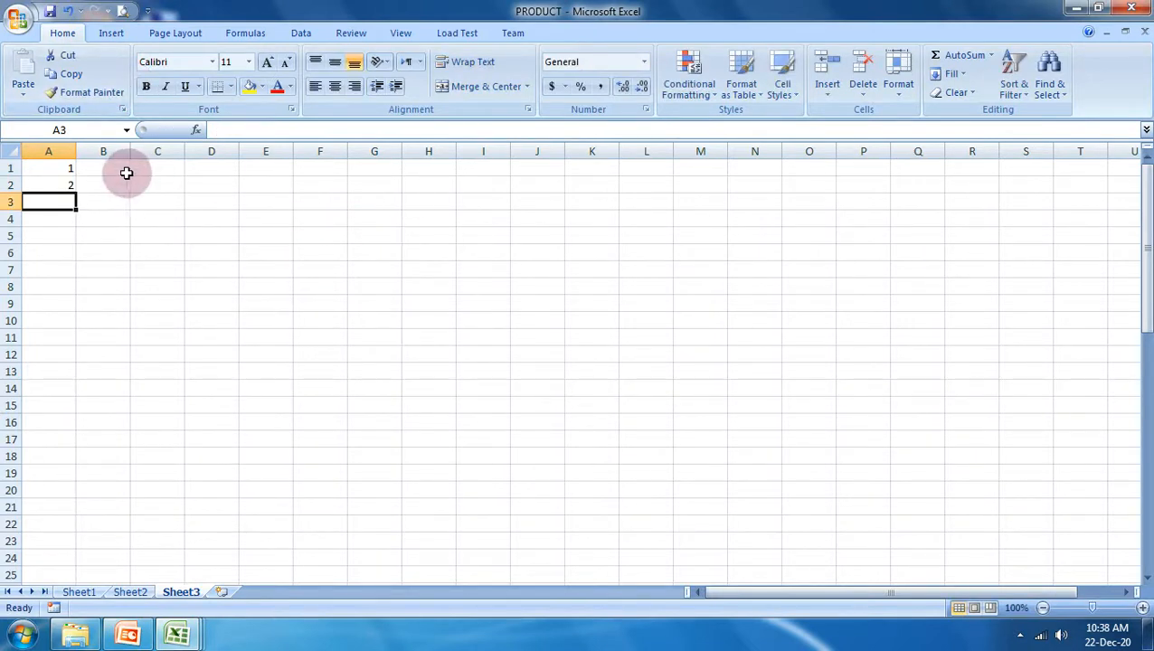
- Extend the number series starting in A1:A2 down column A through A24
left_click_drag(38, 164, 80, 558)
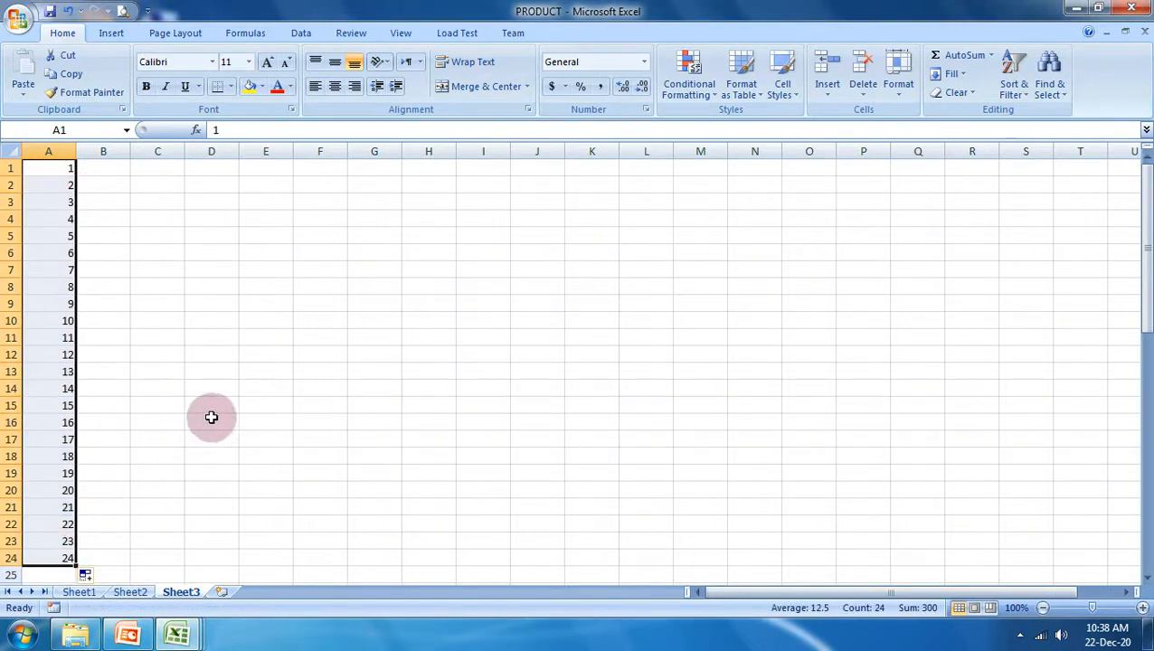
- Enter 3 in B1 and 6 in B2 as the starting values of a second column series
left_click(103, 172)
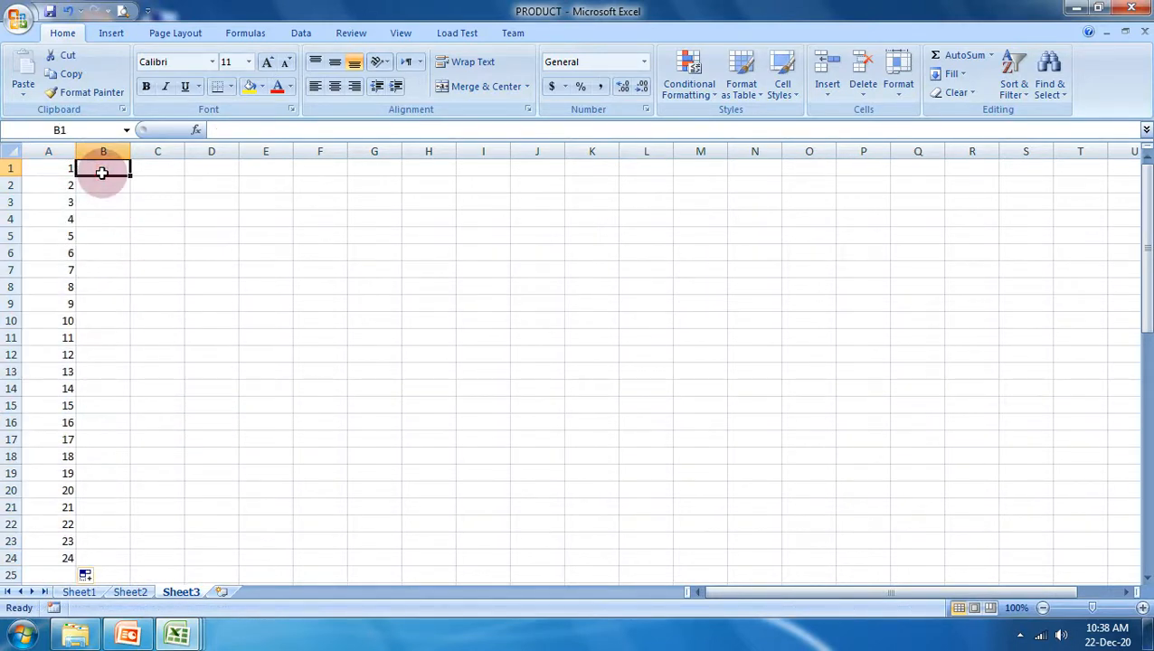
type("3")
key("Return")
type("6")
key("Return")
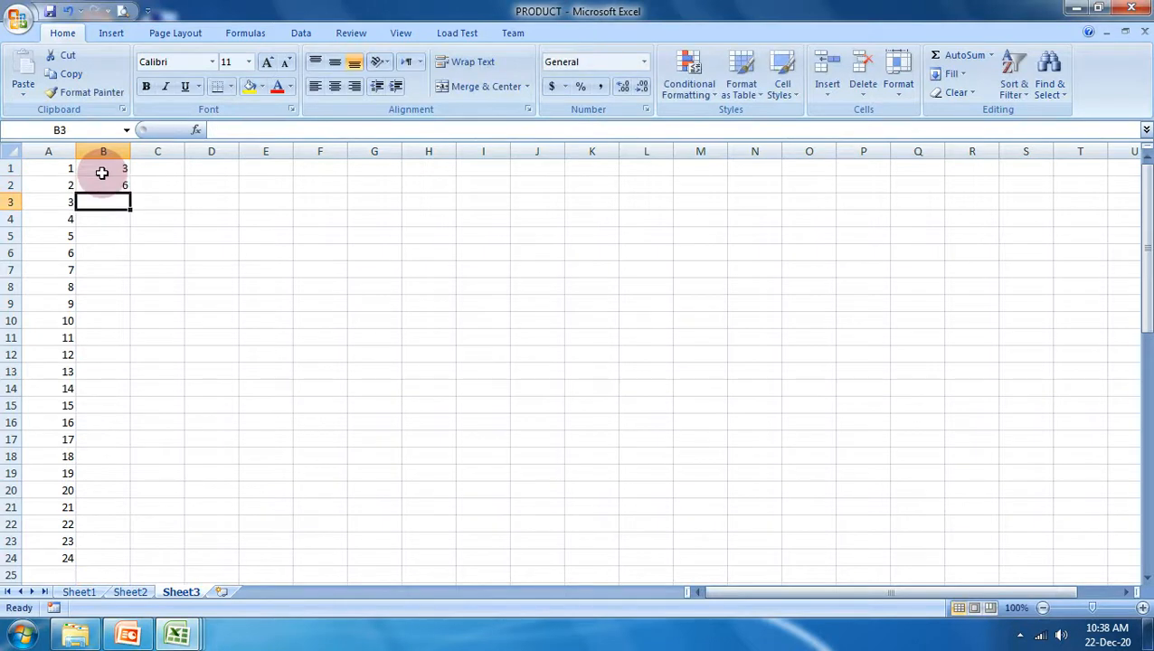
- Fill B1:B22 with a linear column series using step value 3 and no stop value
left_click_drag(102, 172, 91, 535)
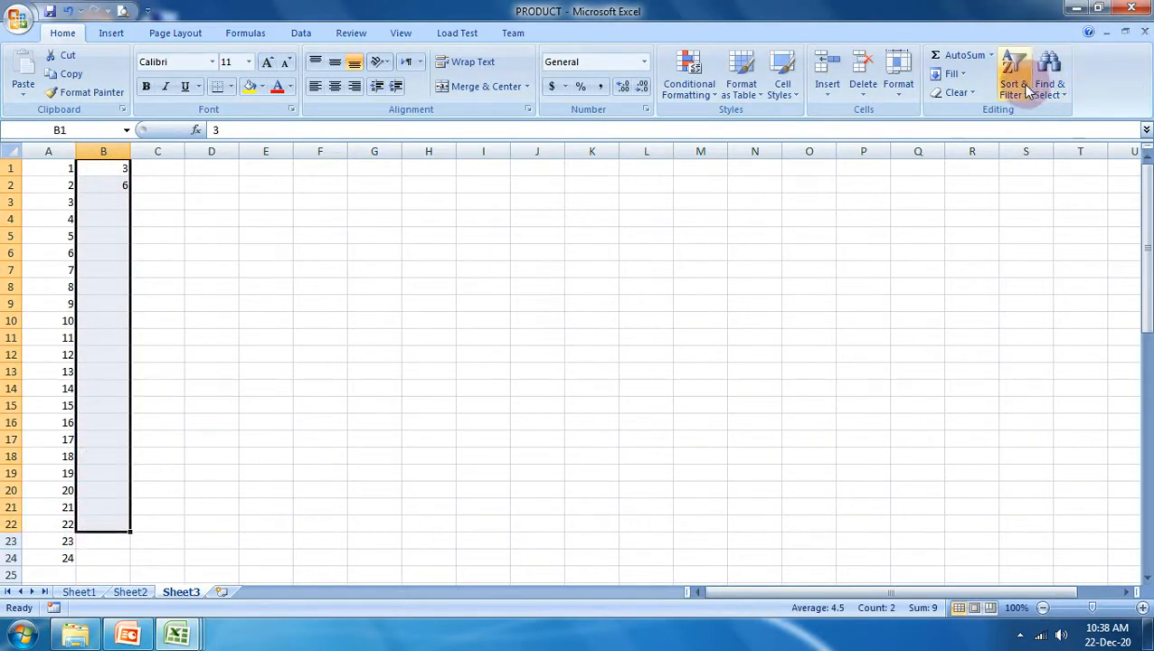
left_click(952, 73)
left_click(968, 188)
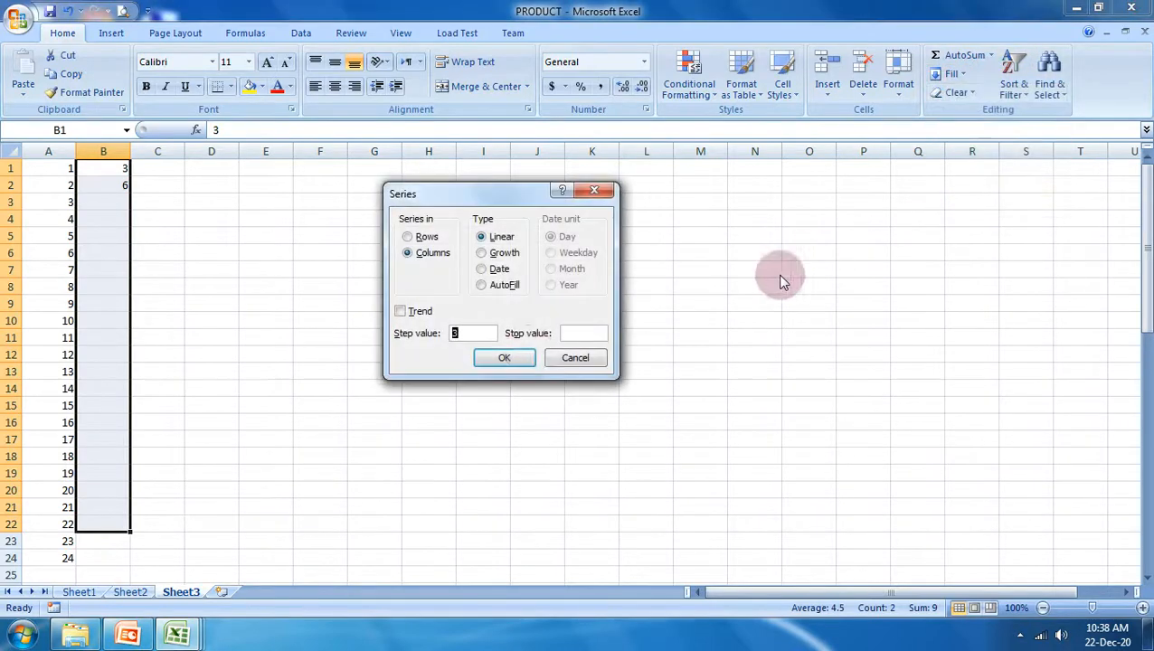
left_click(505, 357)
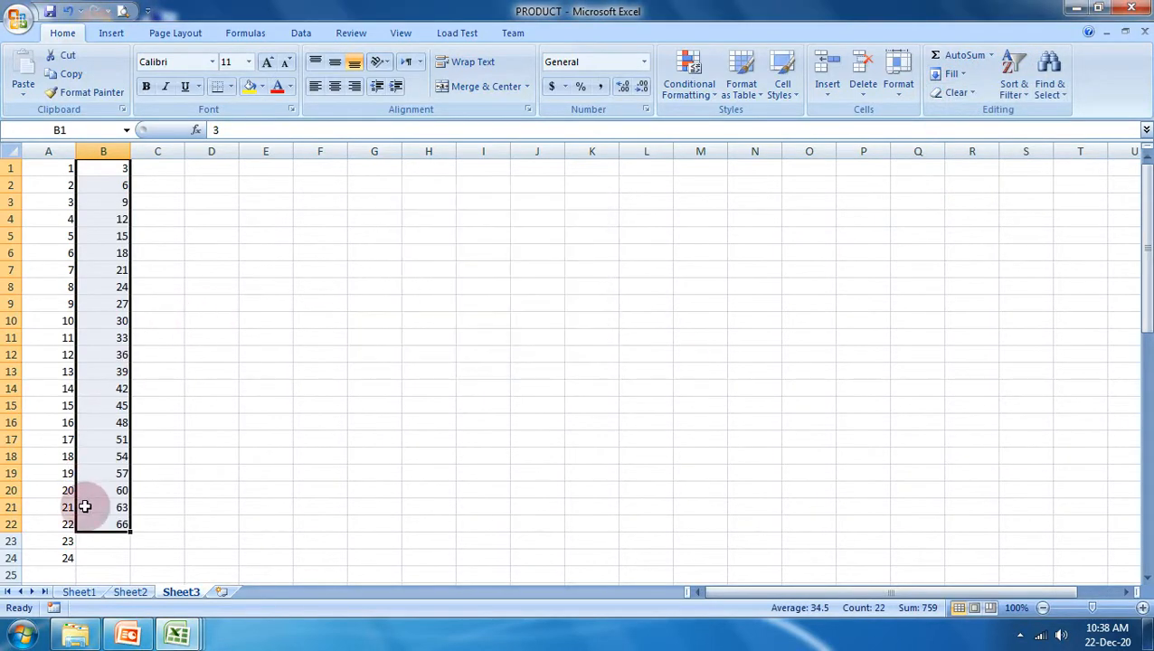
- Enter 13 in C1 as the start value of a third column series
left_click(181, 169)
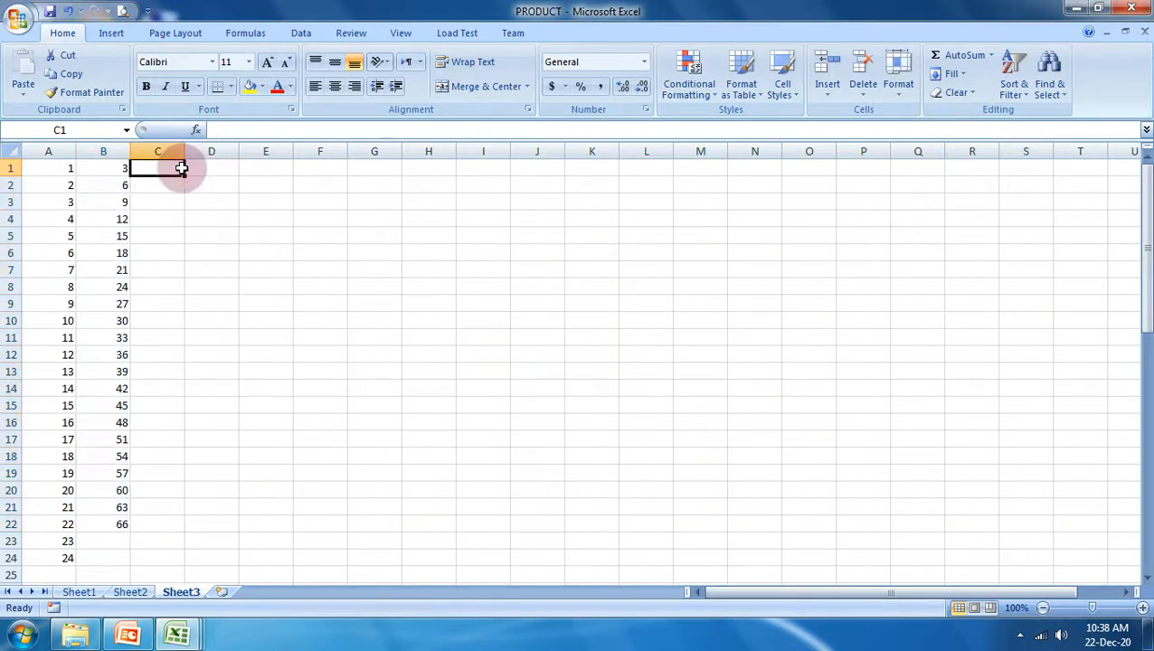
type("10")
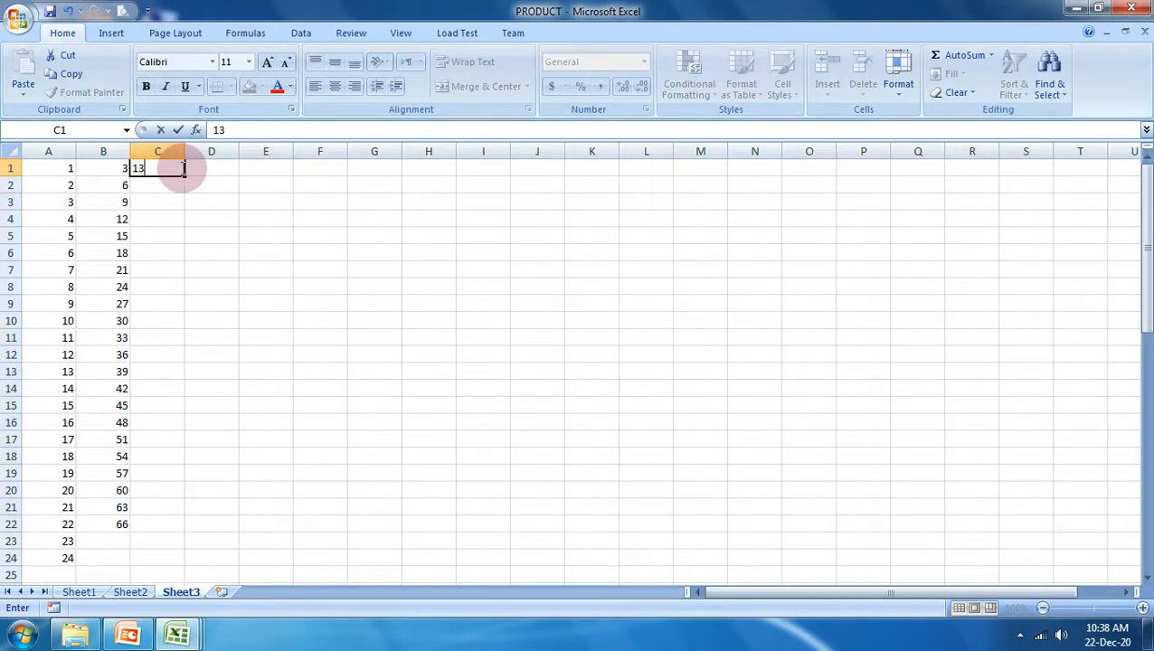
key("Return")
- Fill a linear series down the column from C1 with step value 13 and stop value 130
left_click(181, 168)
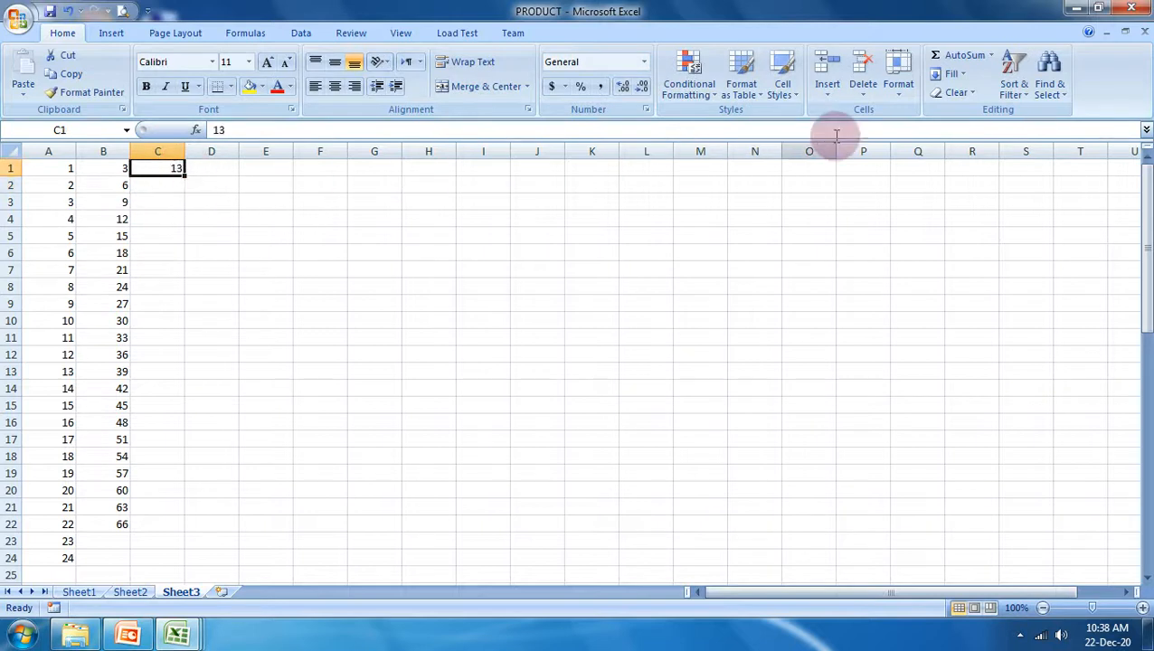
left_click(959, 74)
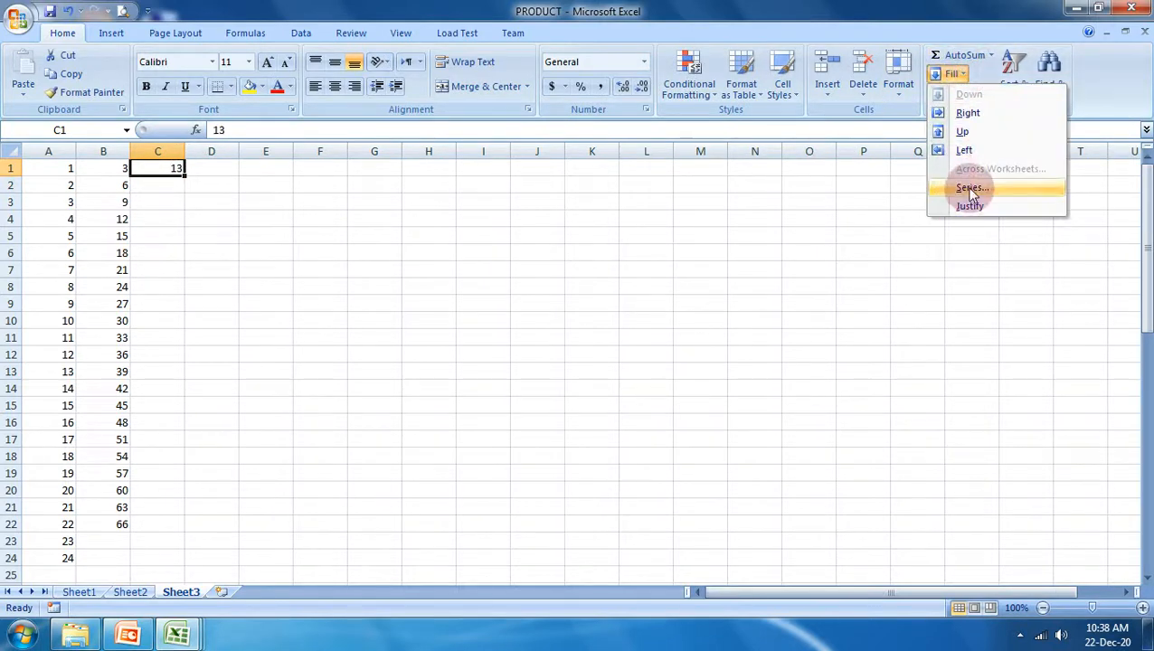
left_click(958, 187)
left_click(457, 332)
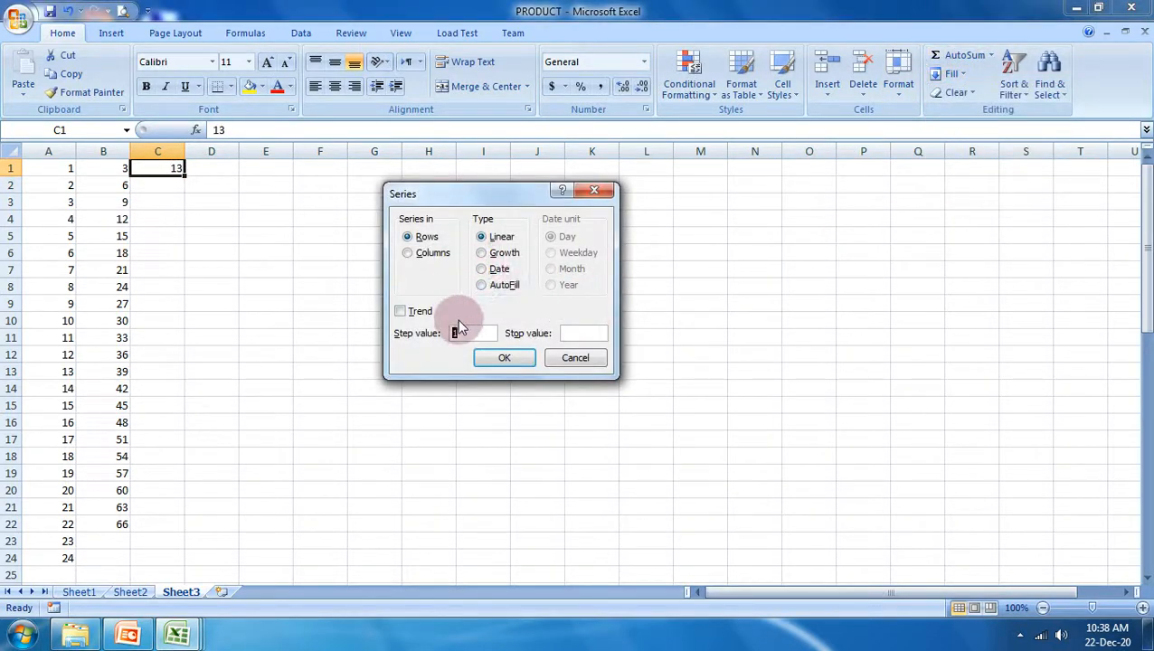
type("3")
left_click(575, 332)
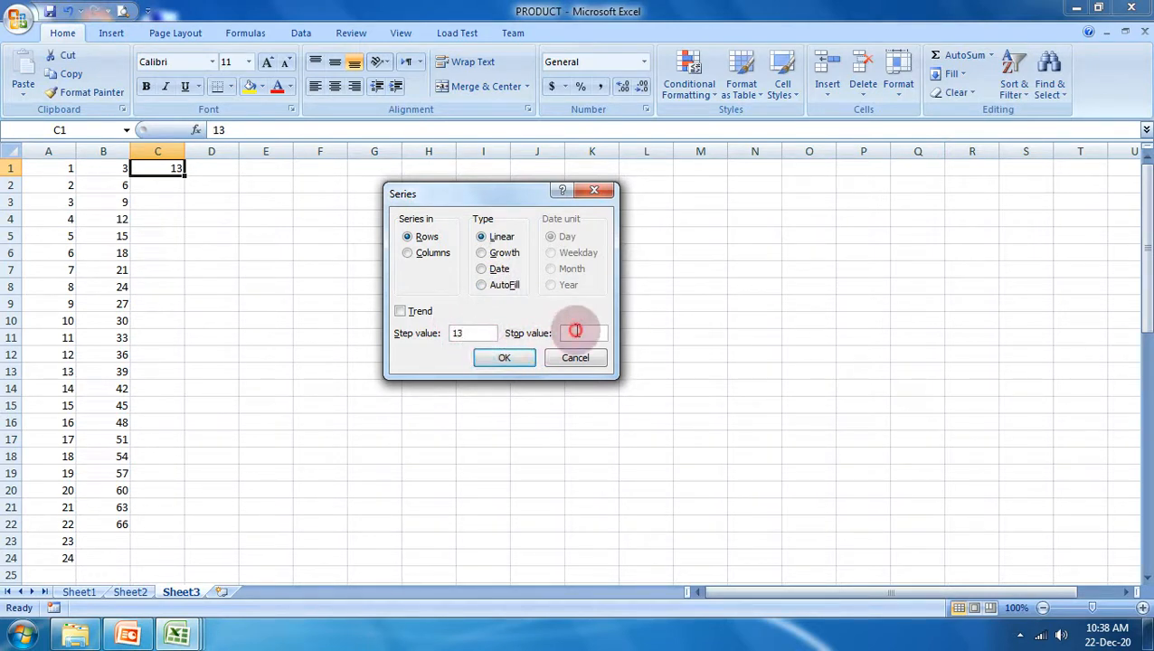
type("130")
left_click(427, 254)
left_click(504, 357)
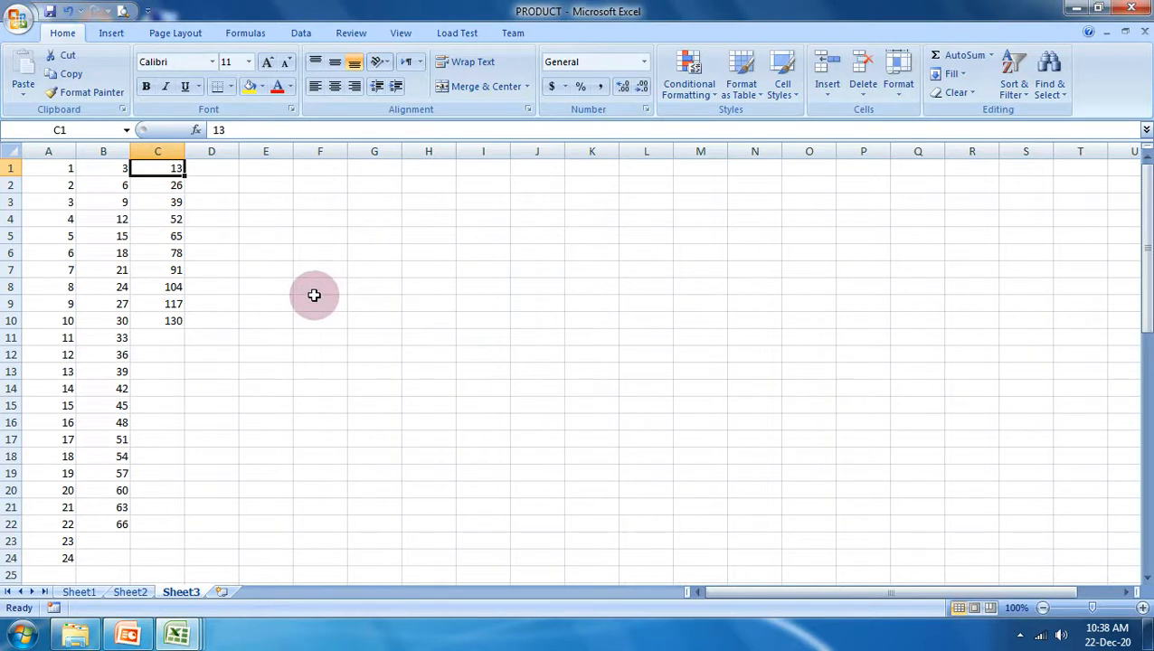
- Clear the contents of the whole Sheet3 worksheet
left_click(215, 172)
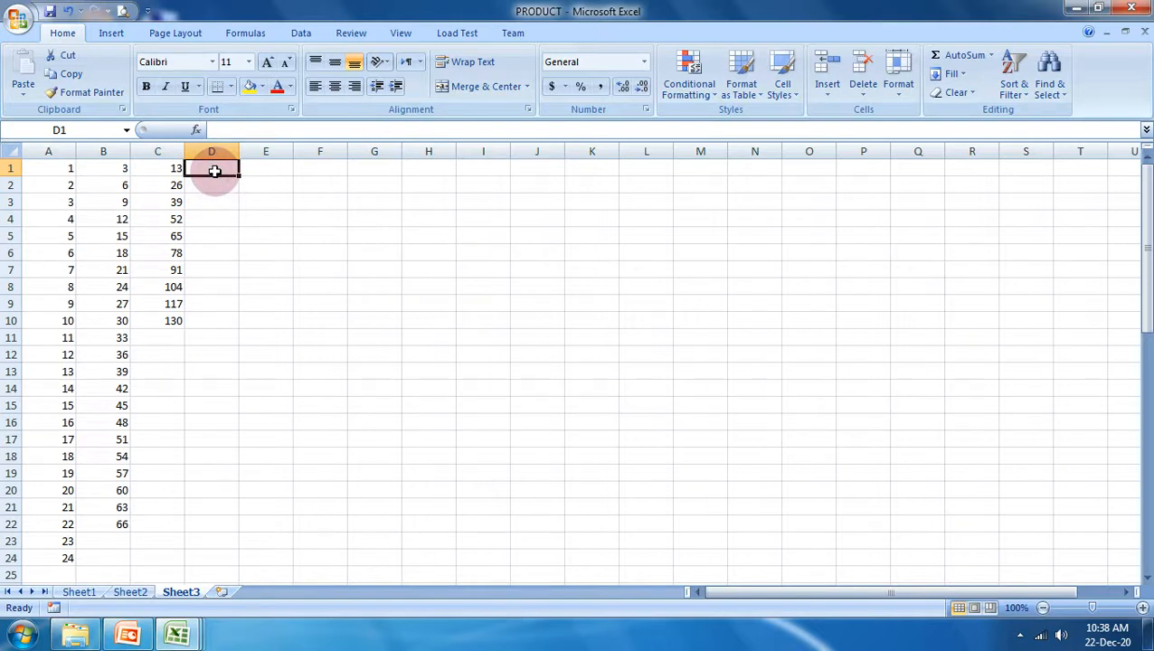
key("ctrl+a")
key("Delete")
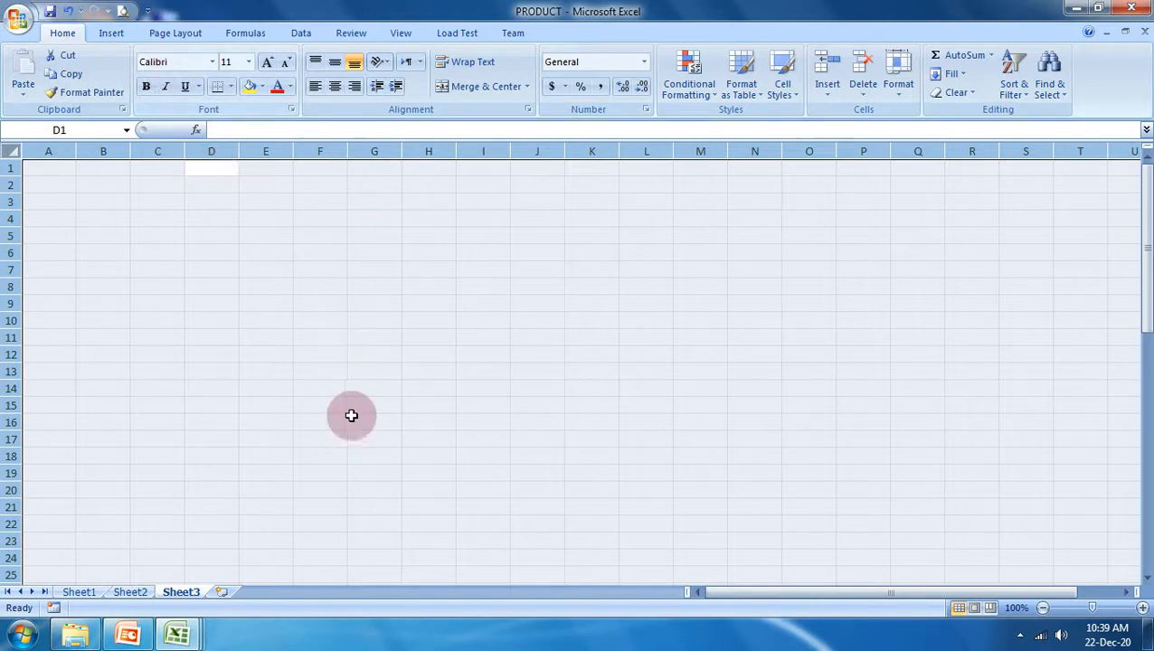
- Enter 4, 16, 64, 256 and 1024 in cells C1 through C5
left_click(138, 167)
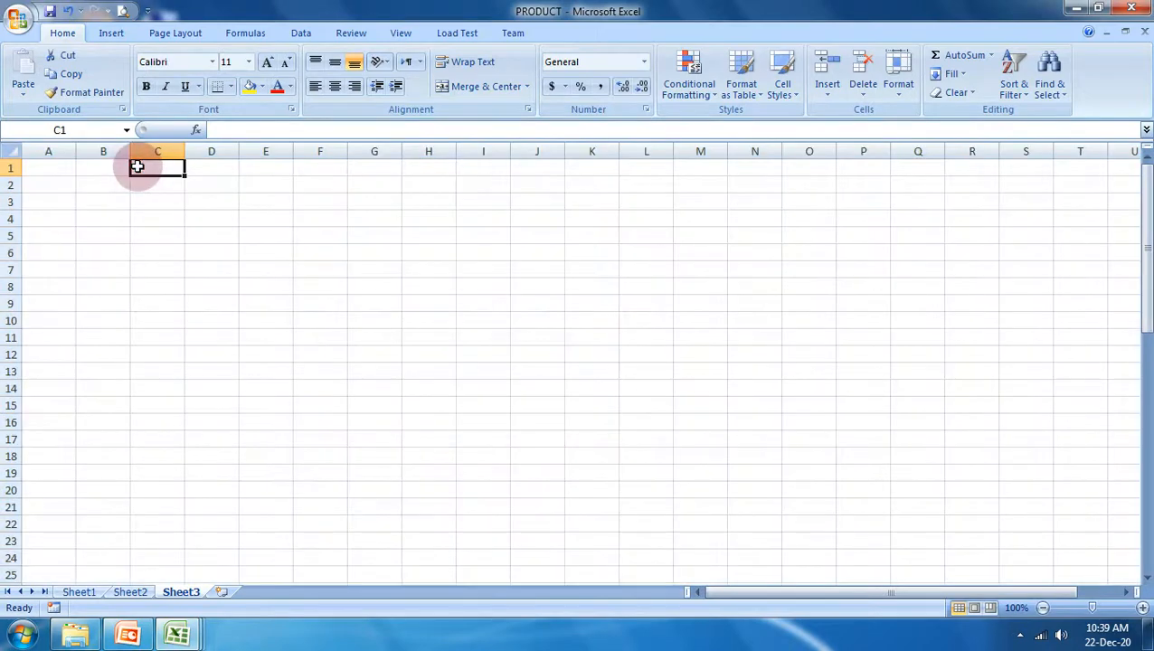
type("4")
key("Return")
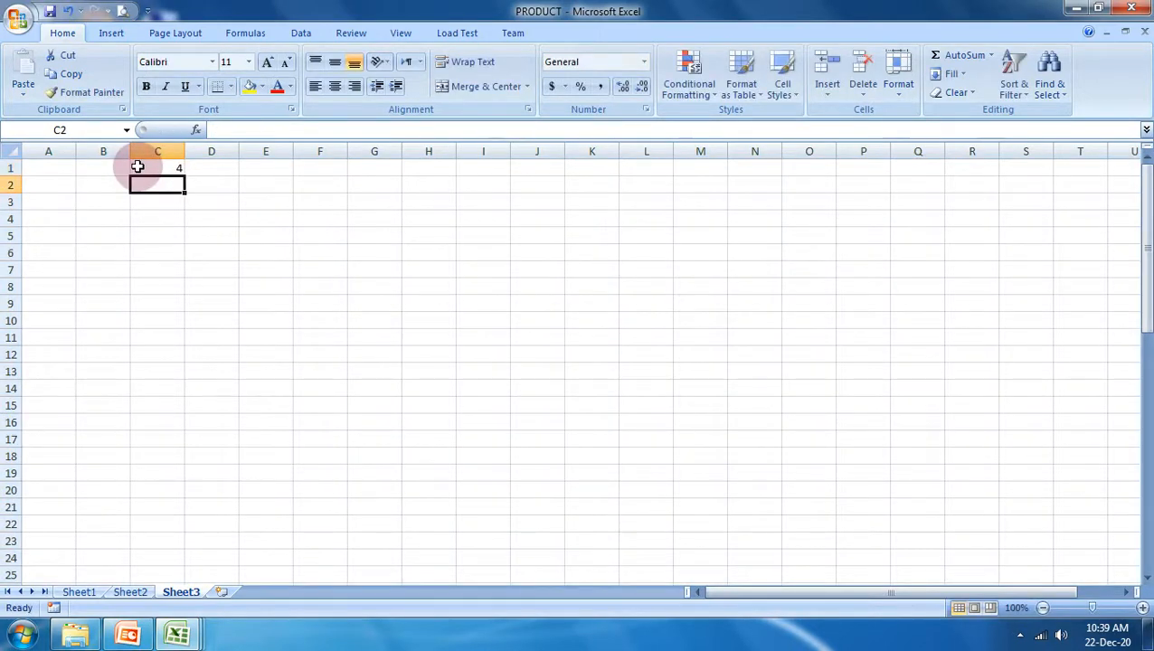
type("16")
key("Return")
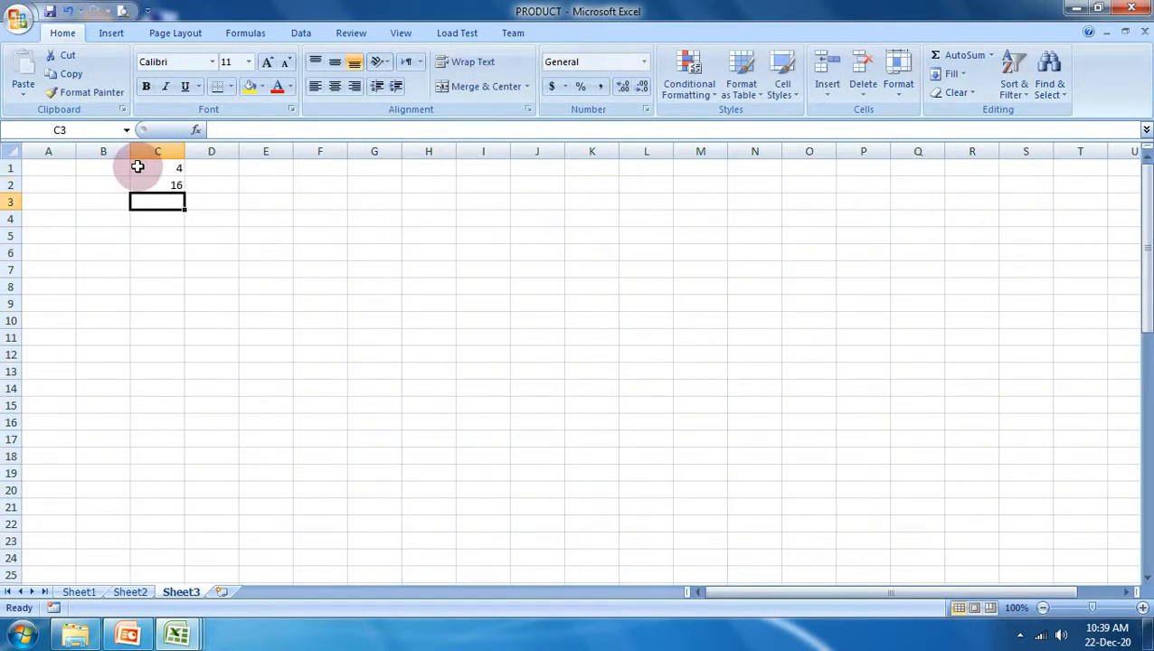
type("64")
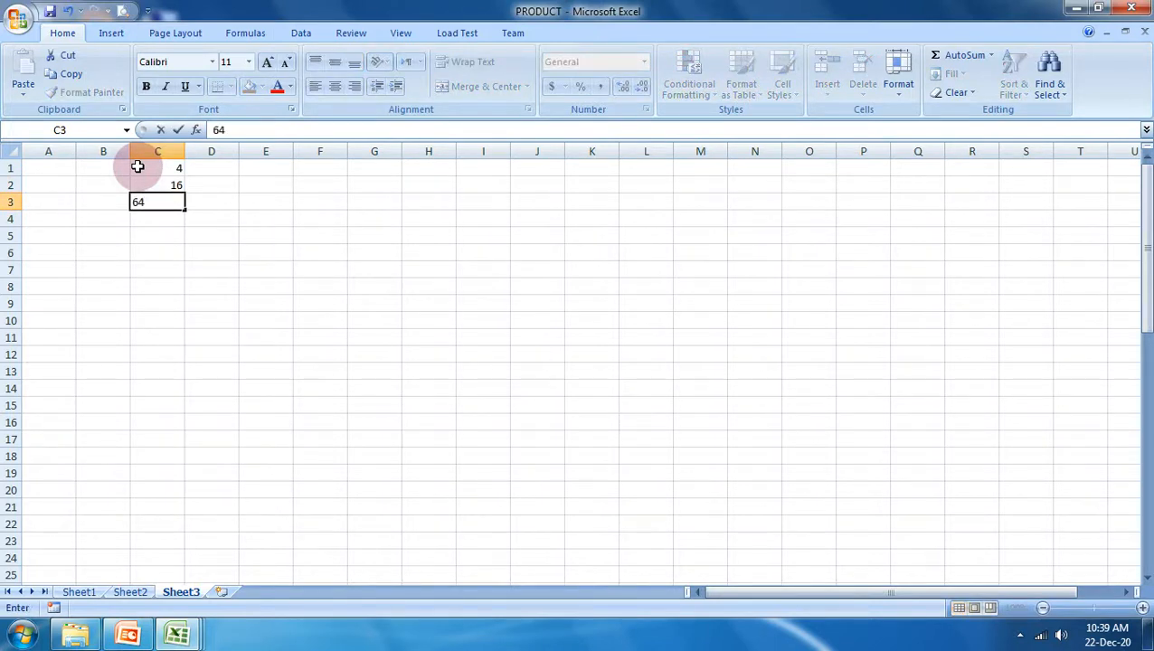
key("Return")
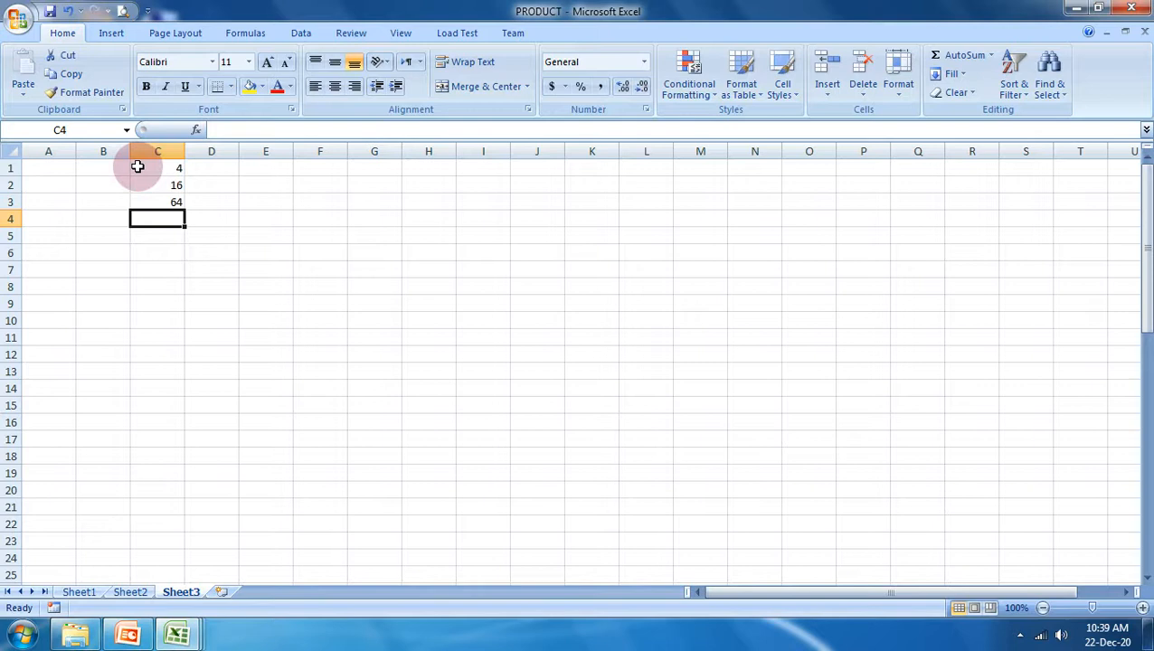
type("256")
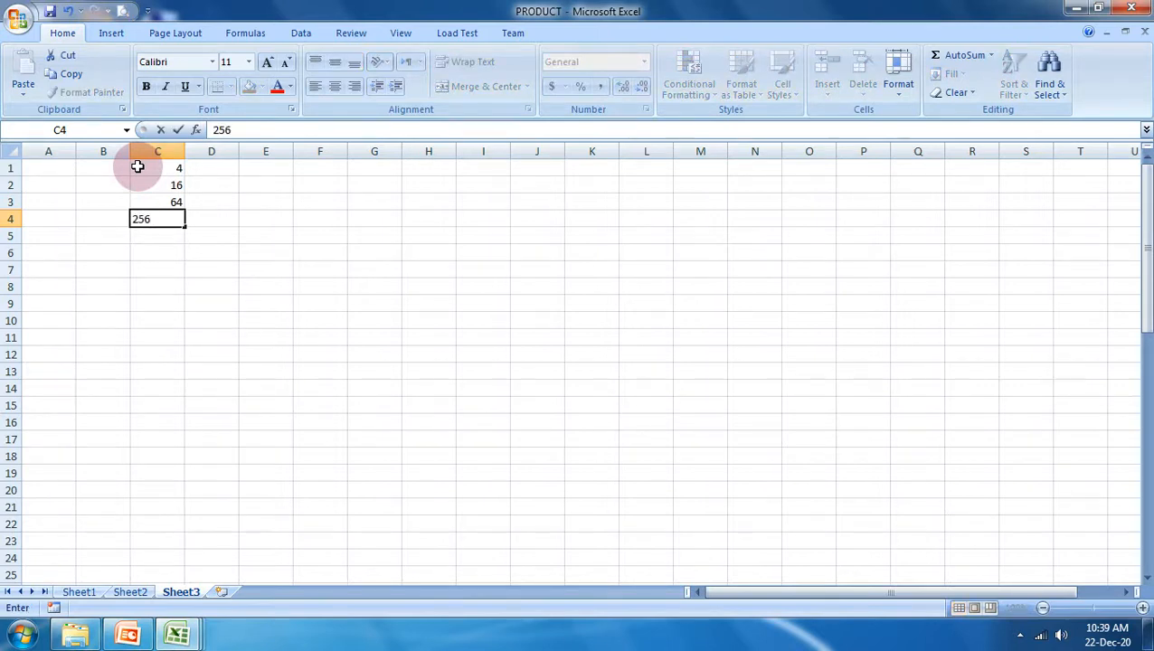
key("Return")
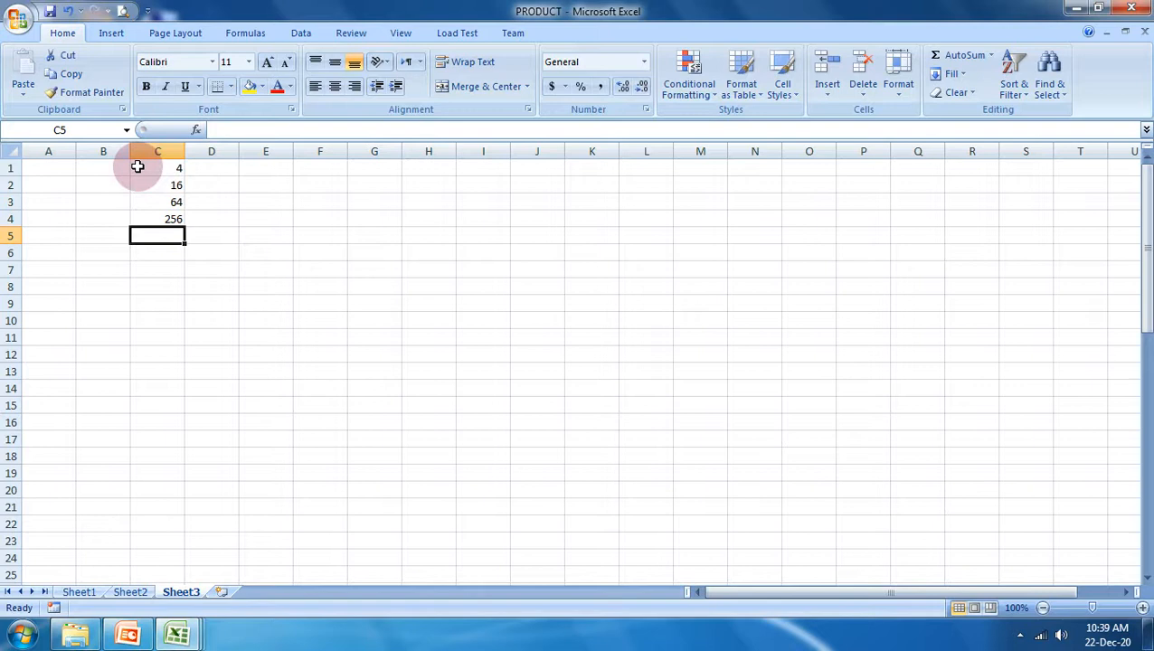
type("1024")
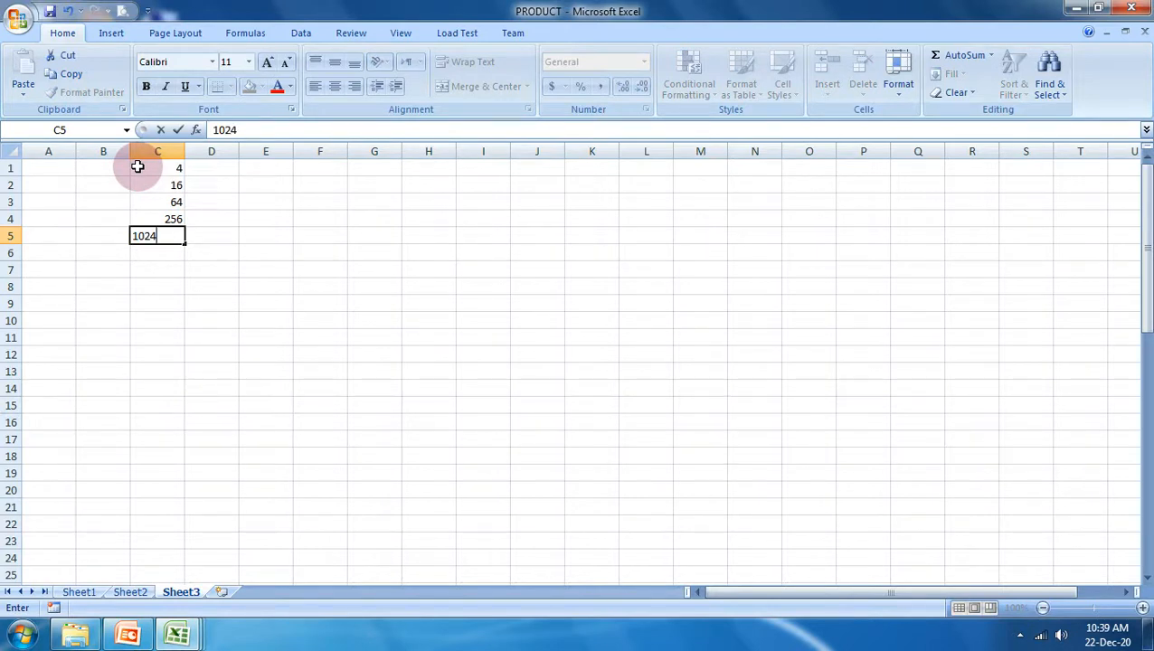
key("Return")
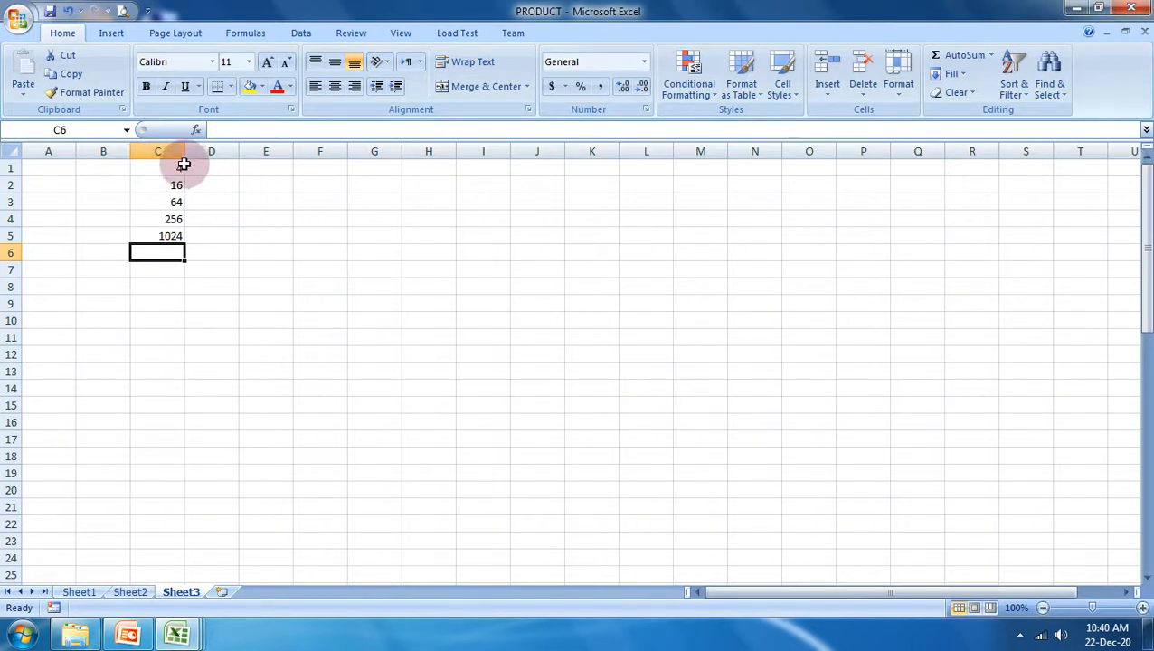
- Set up a Growth-type fill series in columns for the range C1:C18
left_click_drag(170, 167, 173, 457)
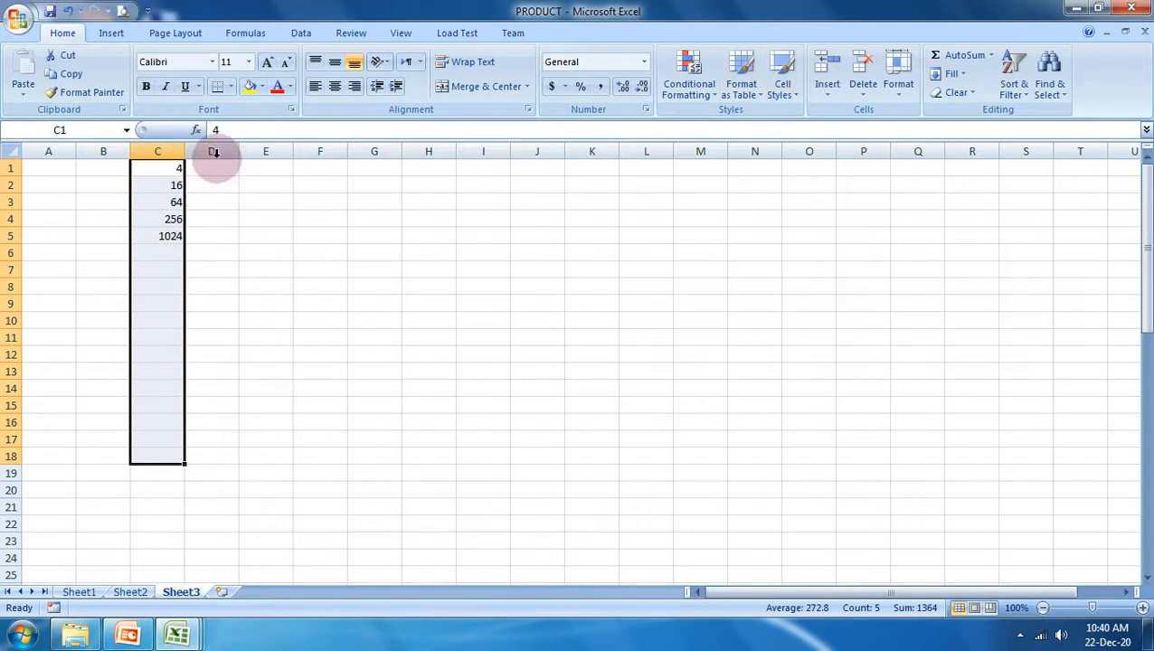
left_click(964, 76)
left_click(988, 185)
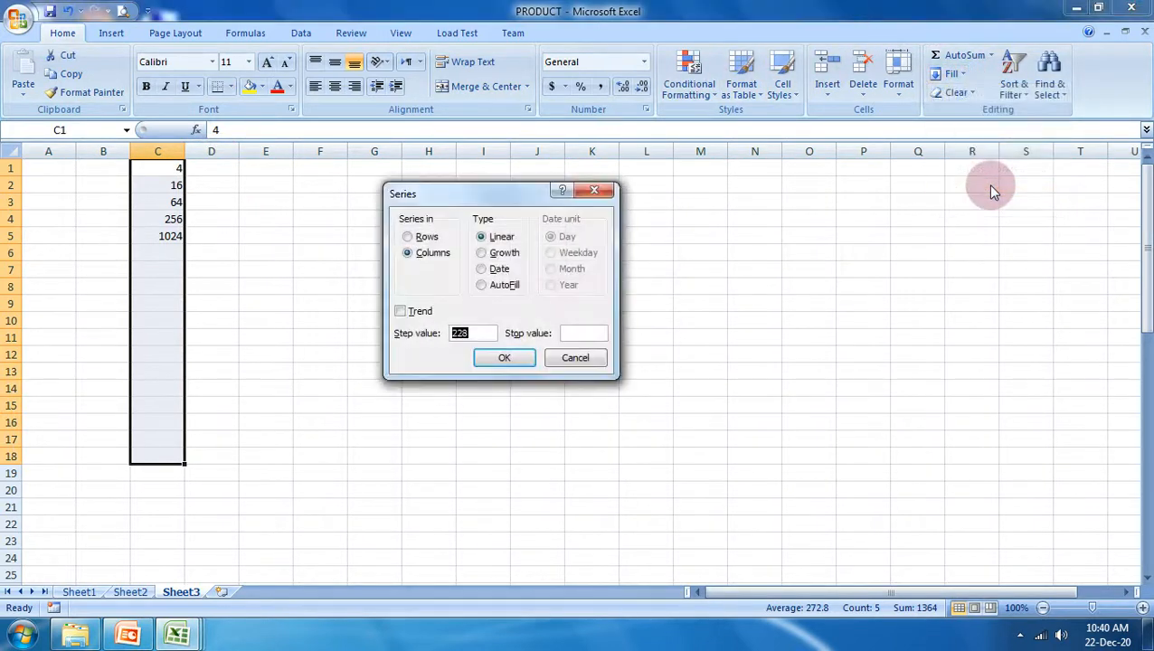
left_click(493, 256)
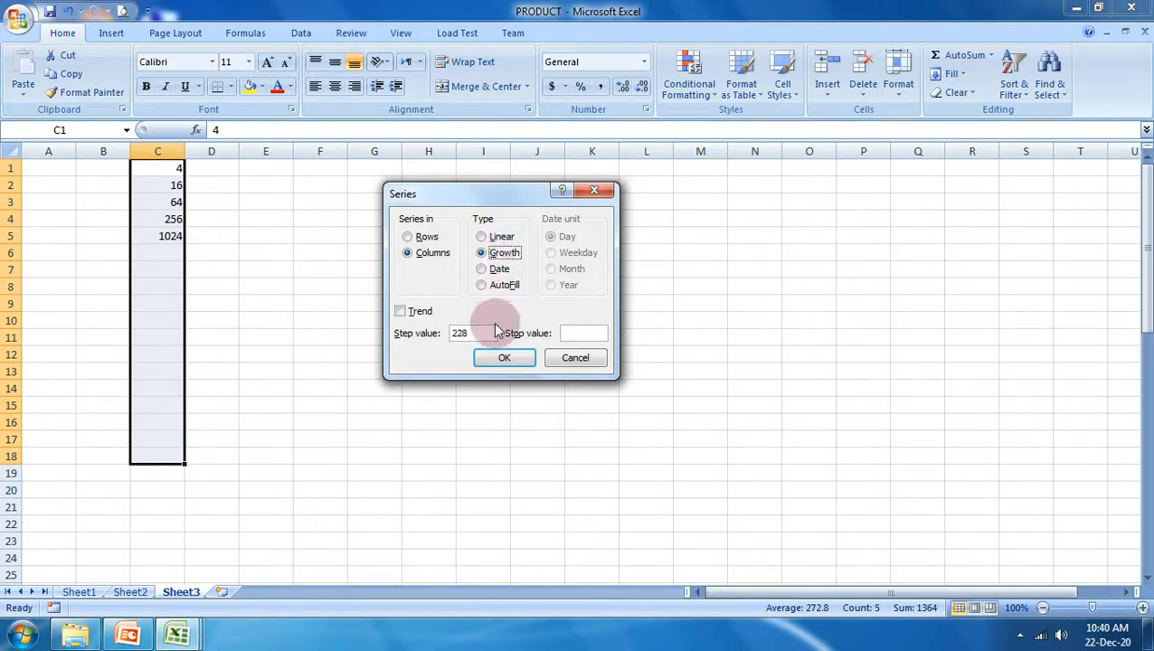
- Fill C1:C18 with a growth series using a step value of 4, and widen column C to fit the large numbers
left_click_drag(451, 333, 480, 333)
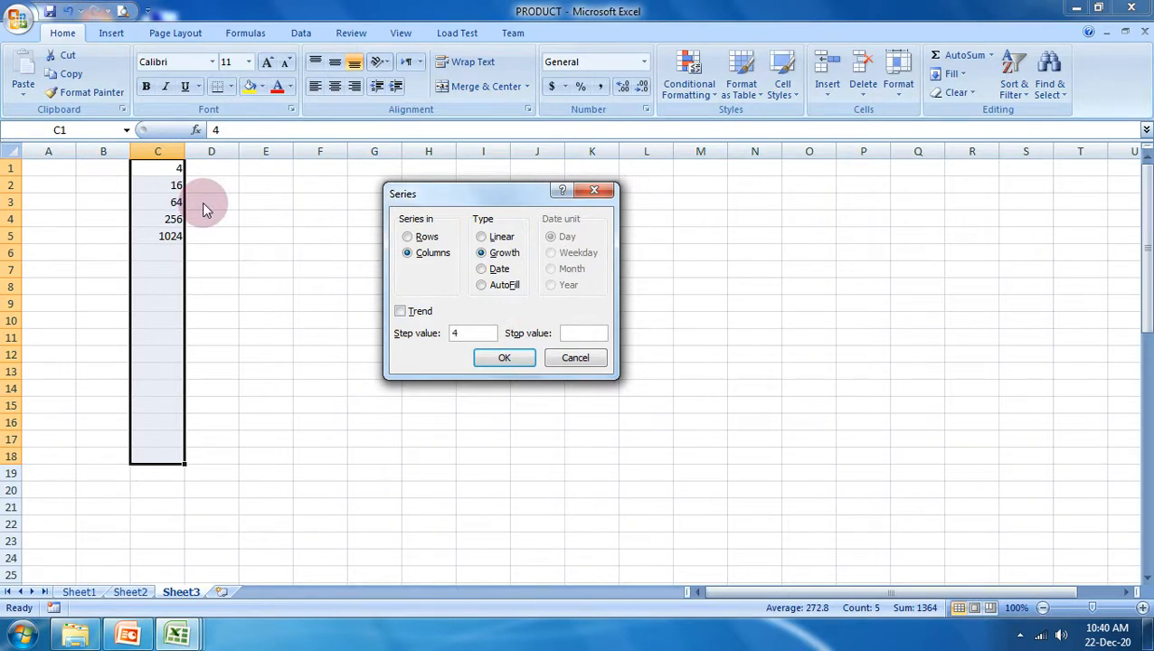
left_click(504, 358)
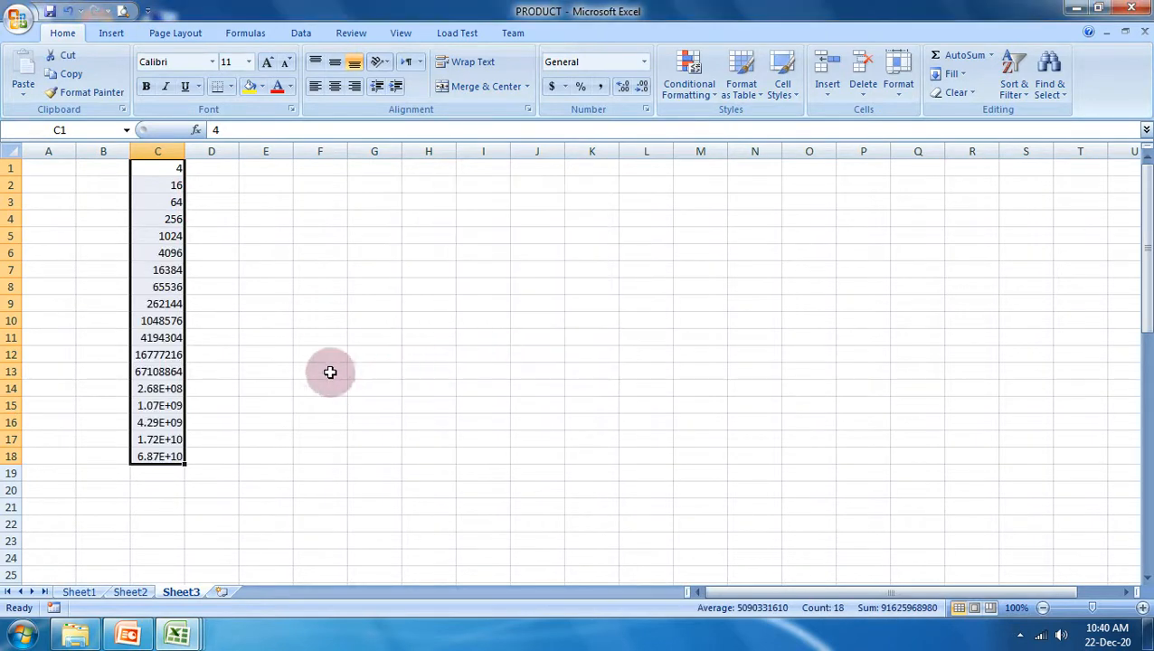
left_click_drag(186, 151, 248, 181)
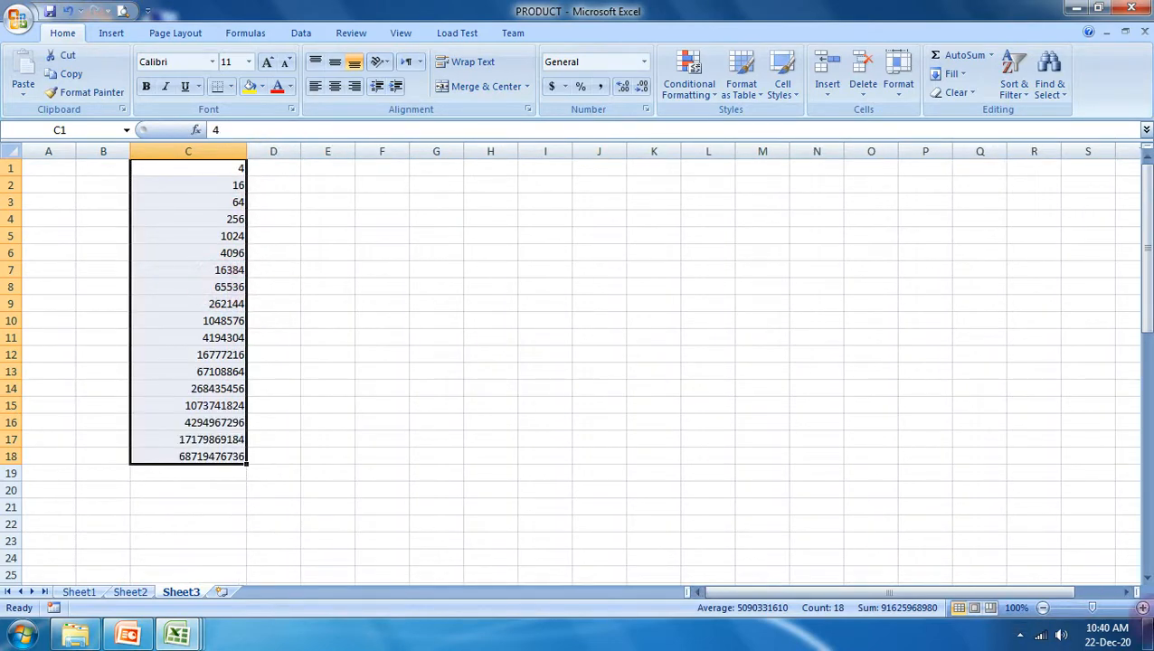
- Enter 6 in cell E1 as the starting value of a second series
left_click(1143, 609)
left_click(1143, 609)
left_click(1143, 609)
left_click(1143, 609)
left_click(1143, 609)
left_click(1143, 609)
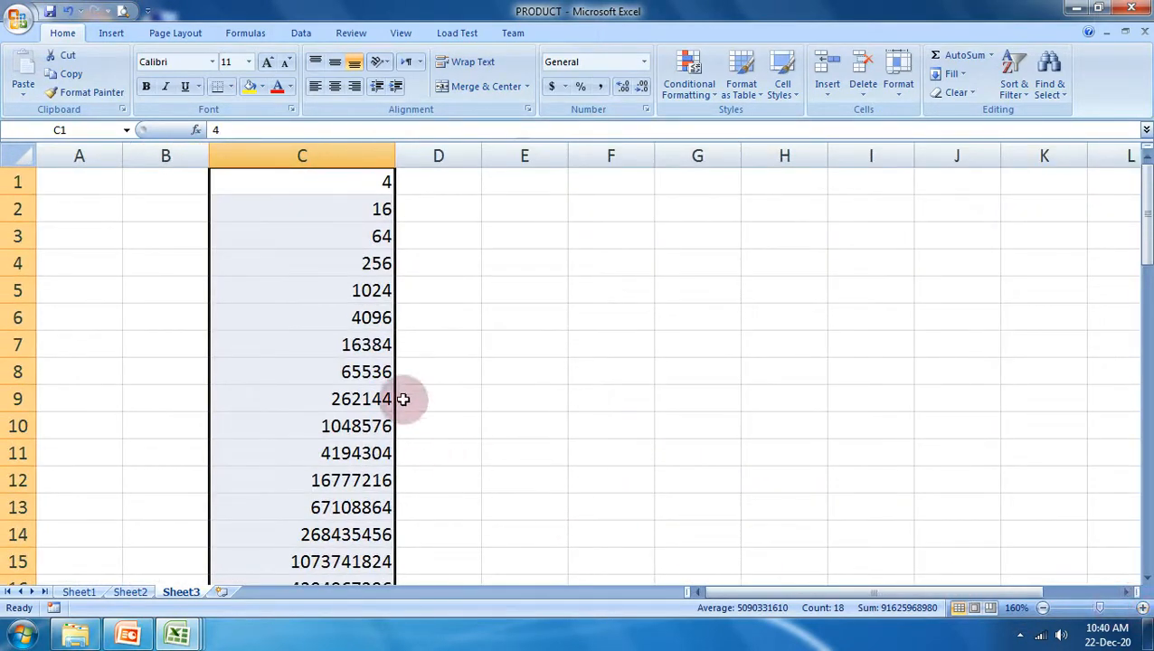
left_click(510, 190)
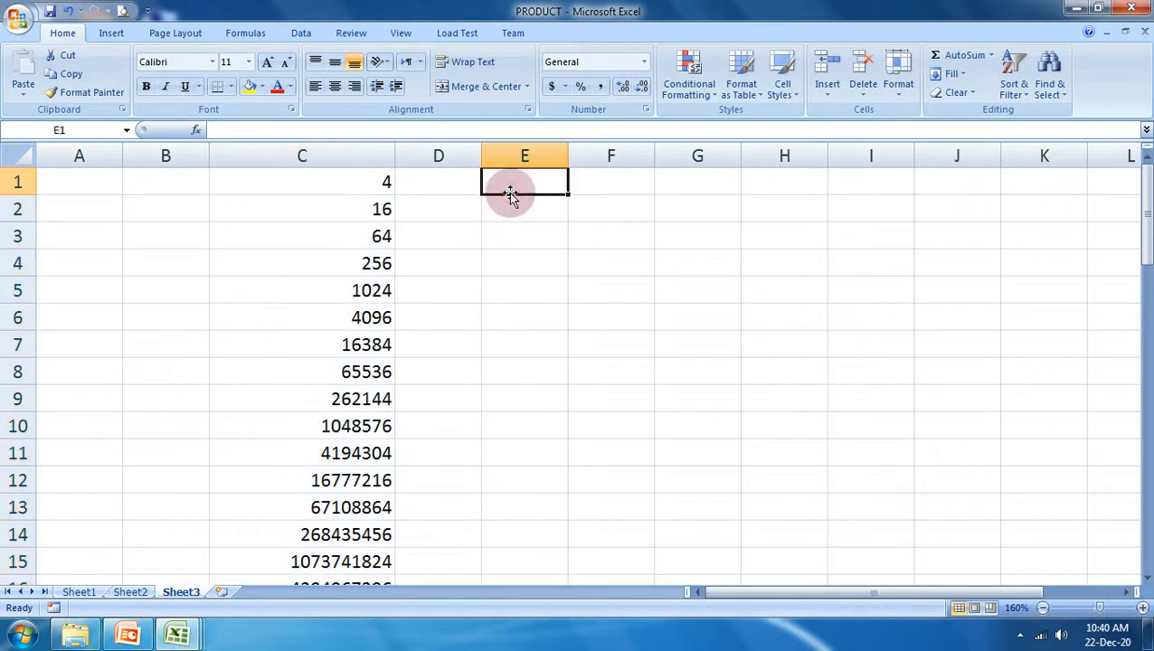
type("6")
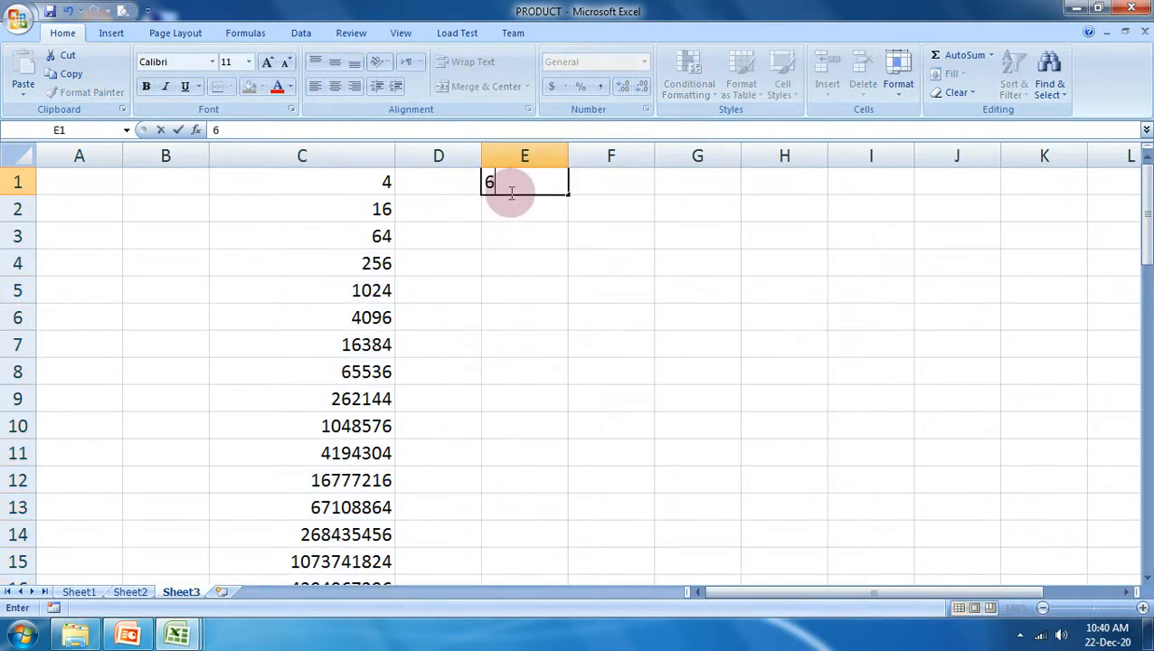
left_click(546, 257)
- Fill E1:E52 down the column with a growth series using a step value of 6
left_click(518, 188)
left_click_drag(519, 187, 534, 579)
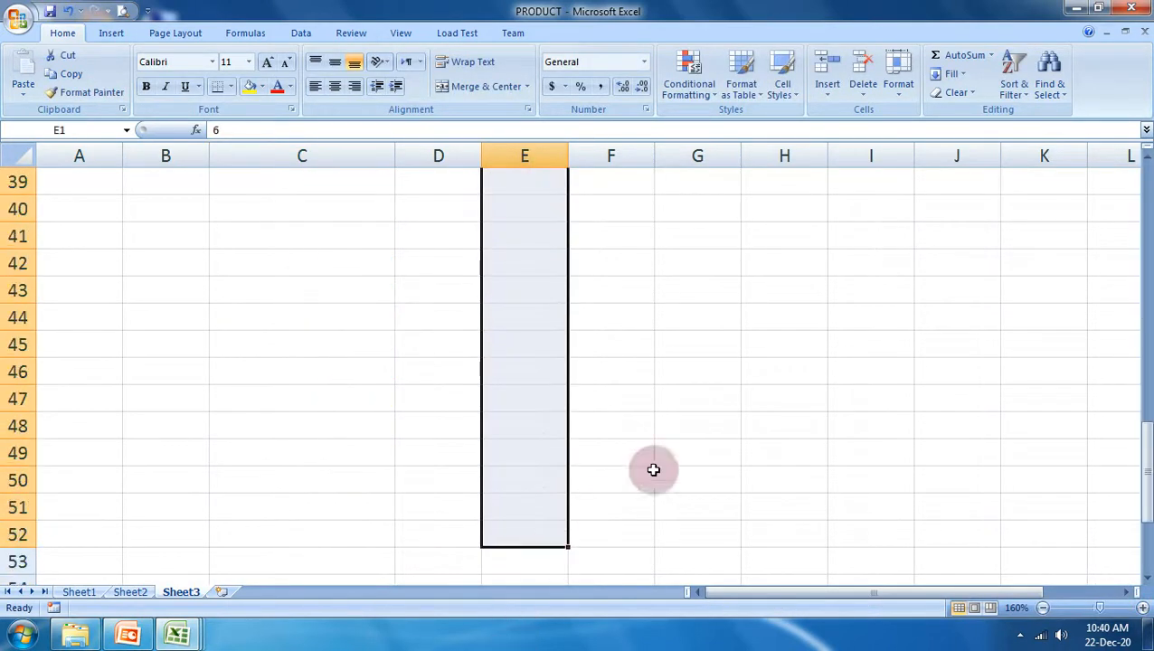
scroll(679, 443, "up", 13)
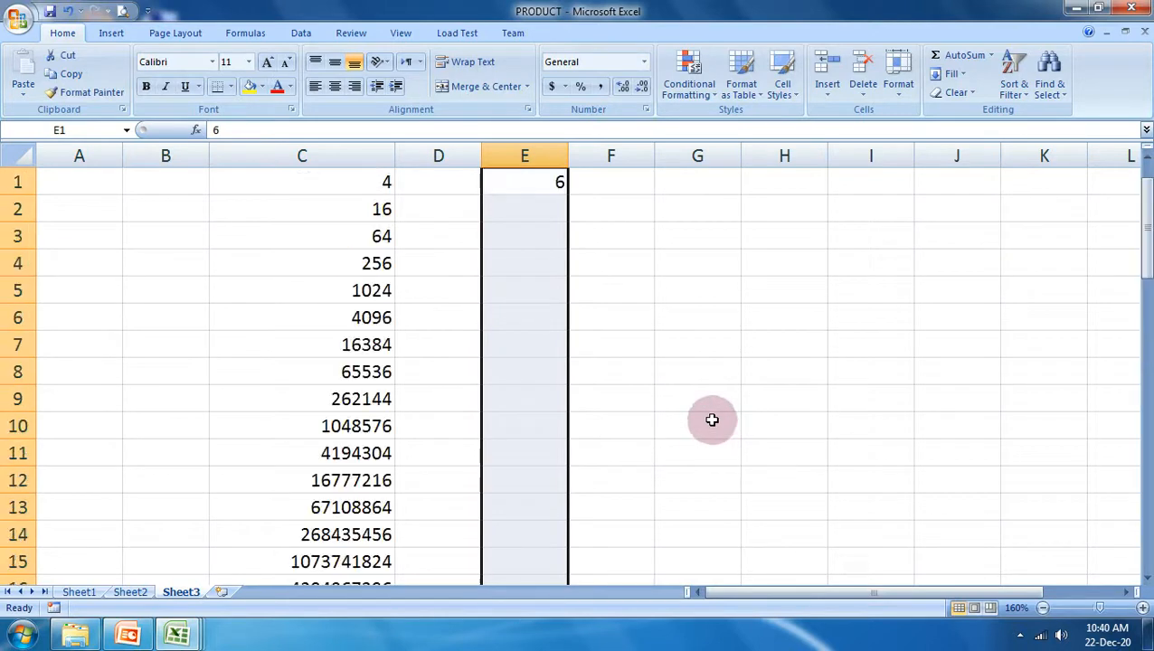
left_click(957, 76)
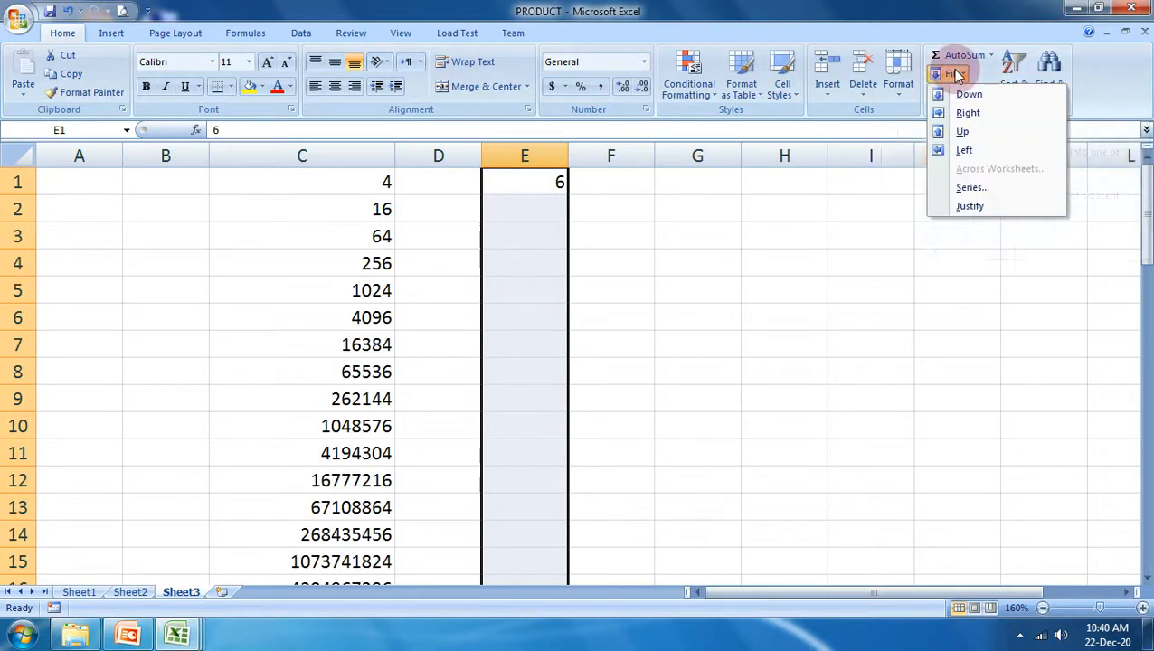
left_click(972, 188)
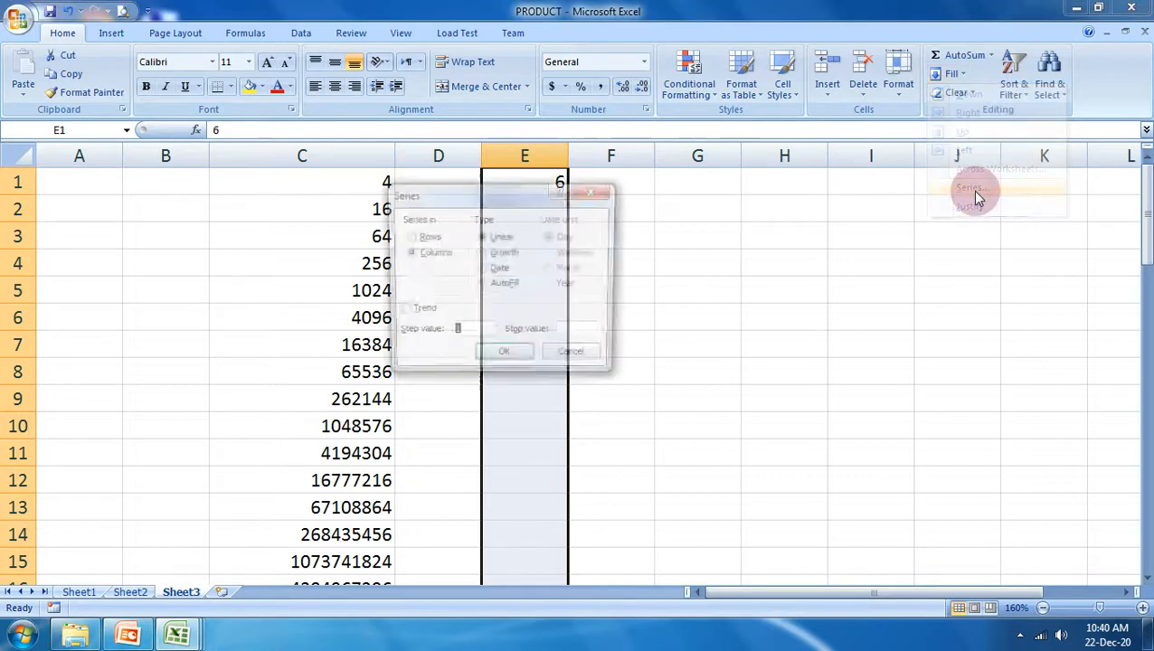
left_click_drag(481, 205, 851, 126)
left_click(871, 176)
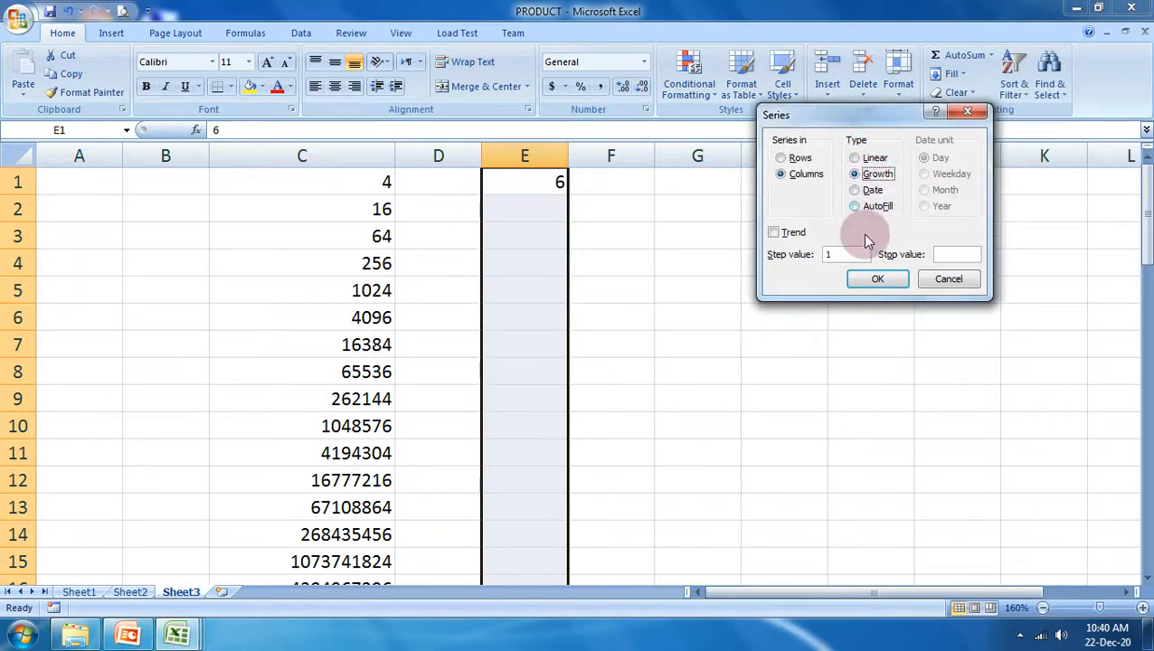
double_click(837, 256)
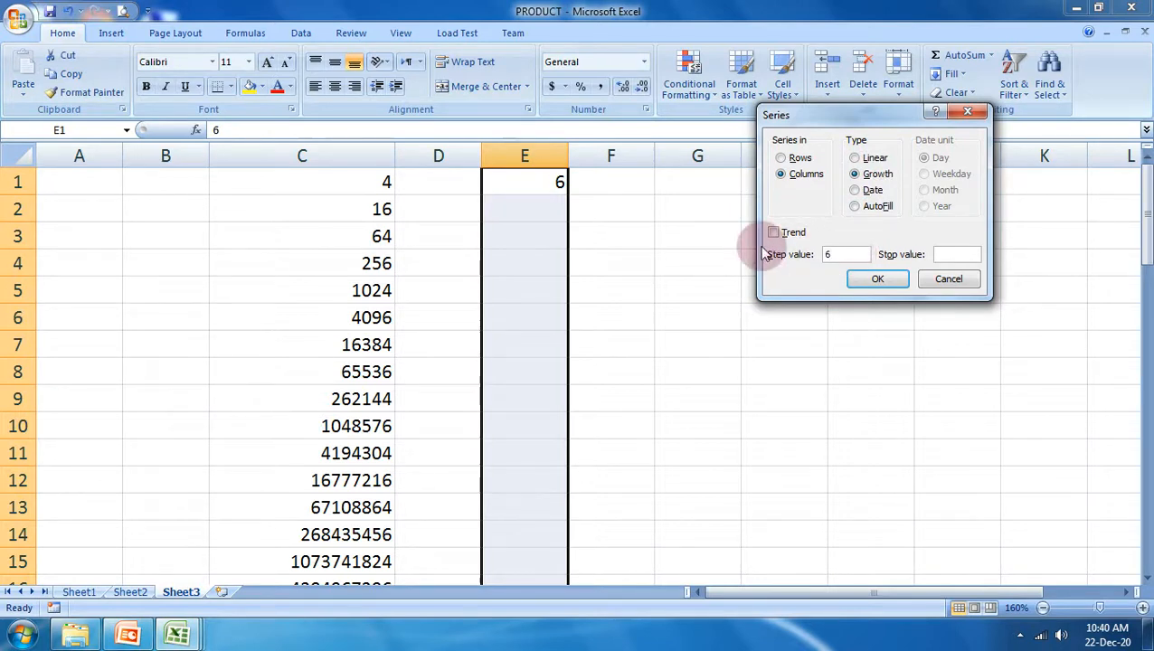
left_click(877, 281)
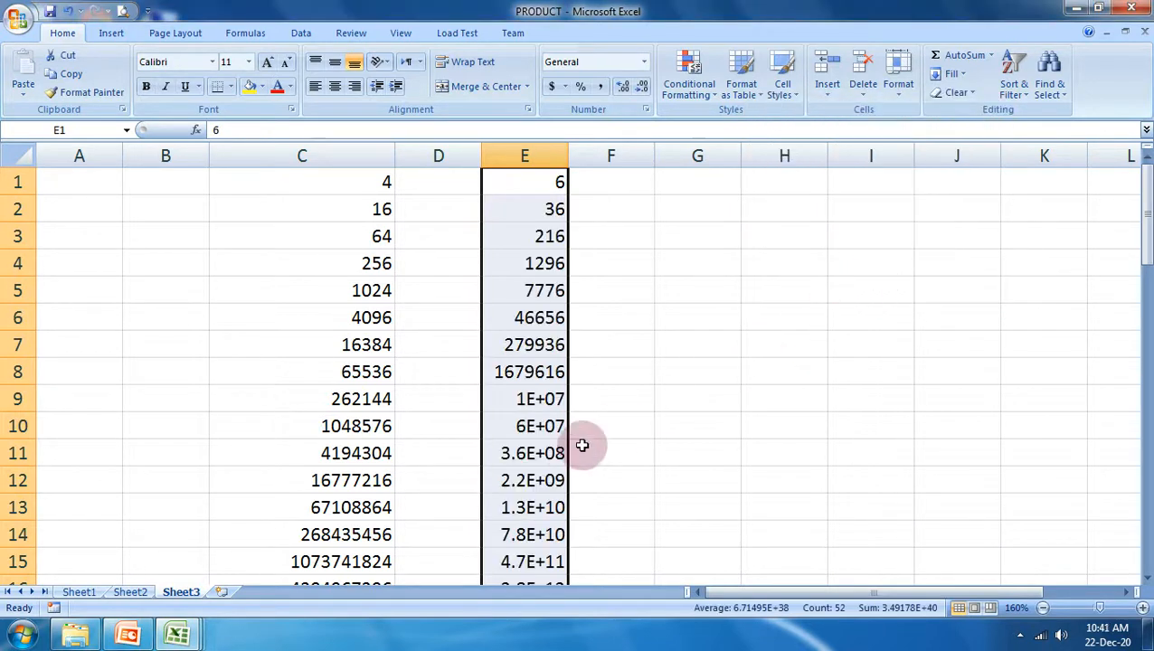
- Check the large values at the end of the column E series and widen column E to show more digits
scroll(541, 380, "down", 16)
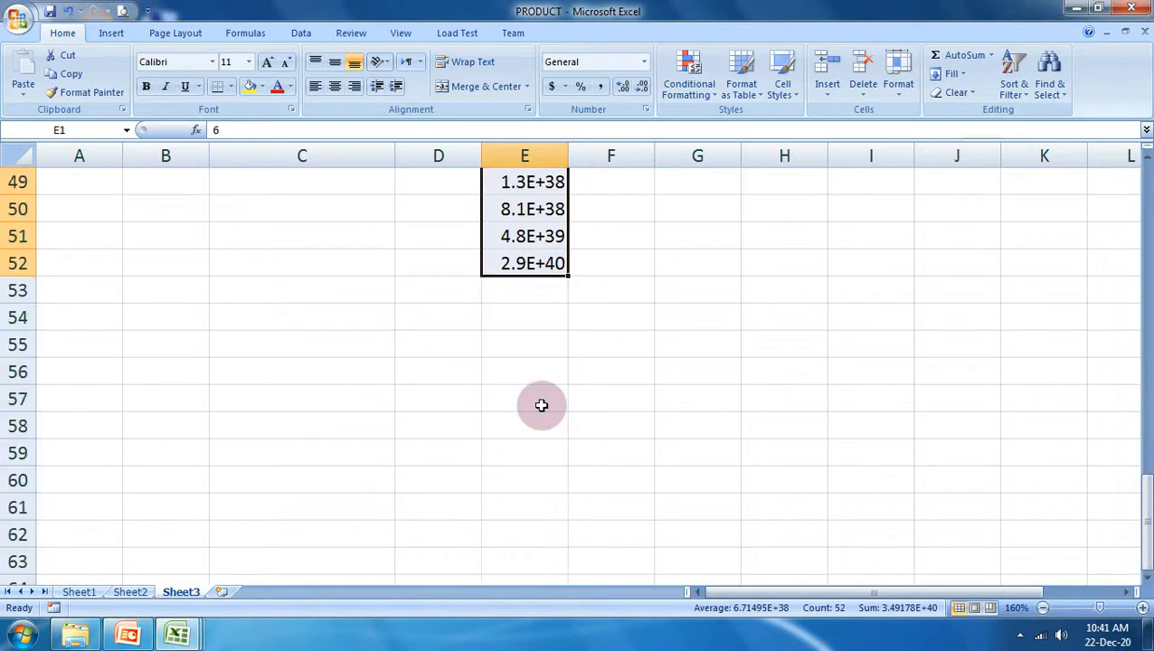
scroll(541, 406, "up", 2)
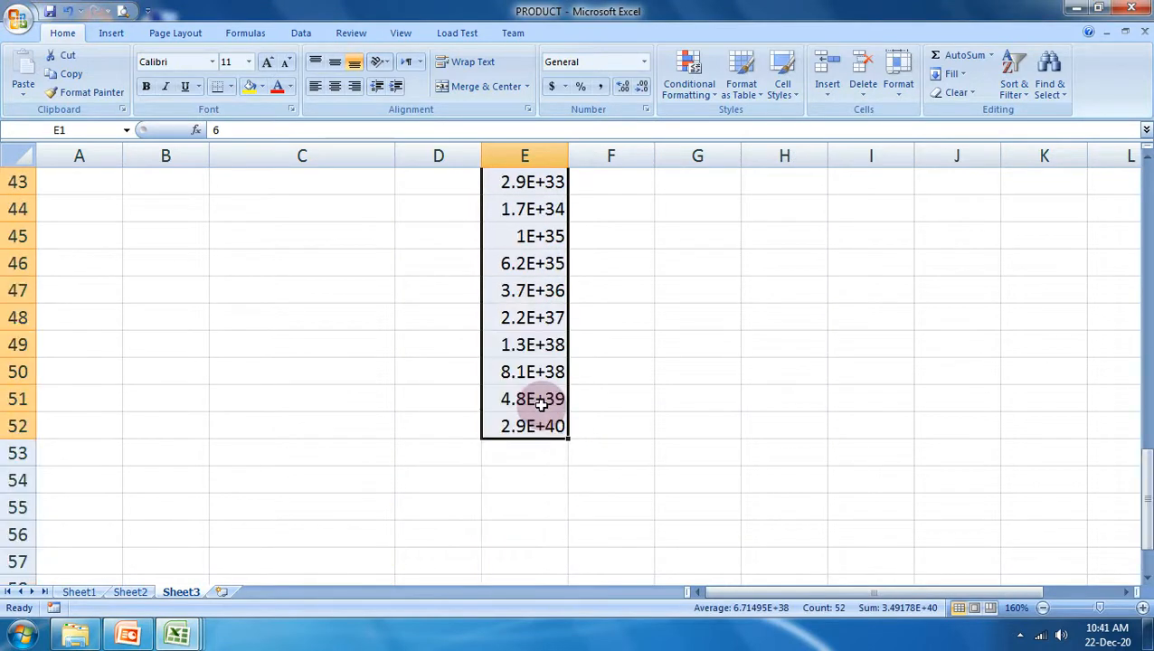
double_click(535, 270)
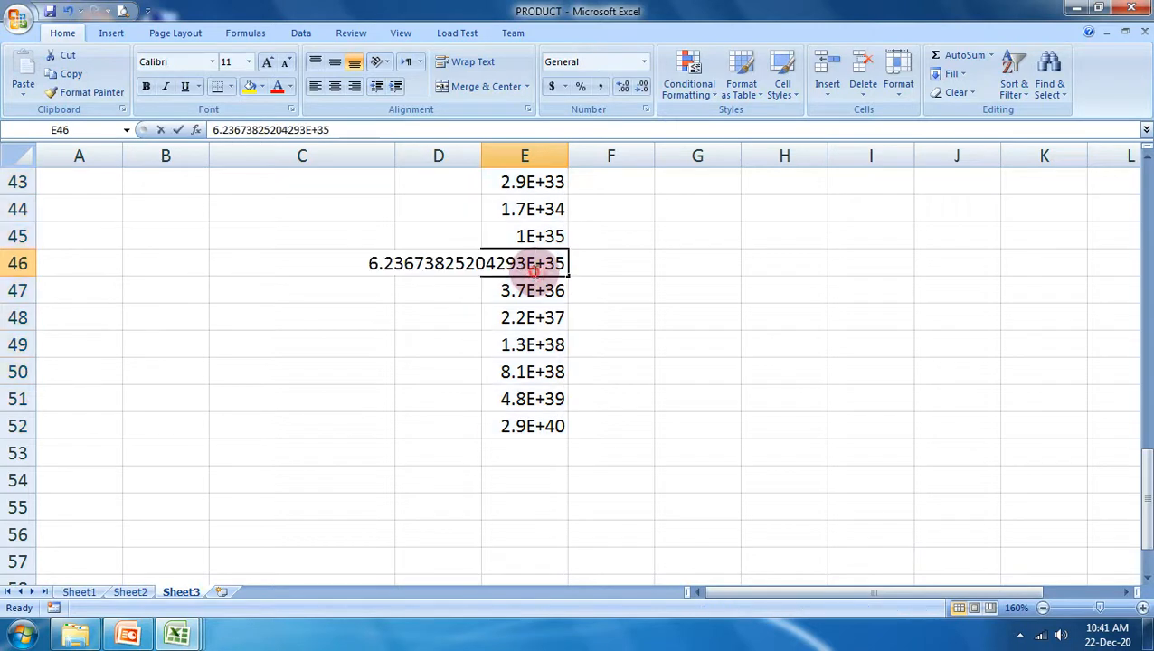
left_click(587, 308)
left_click(549, 263)
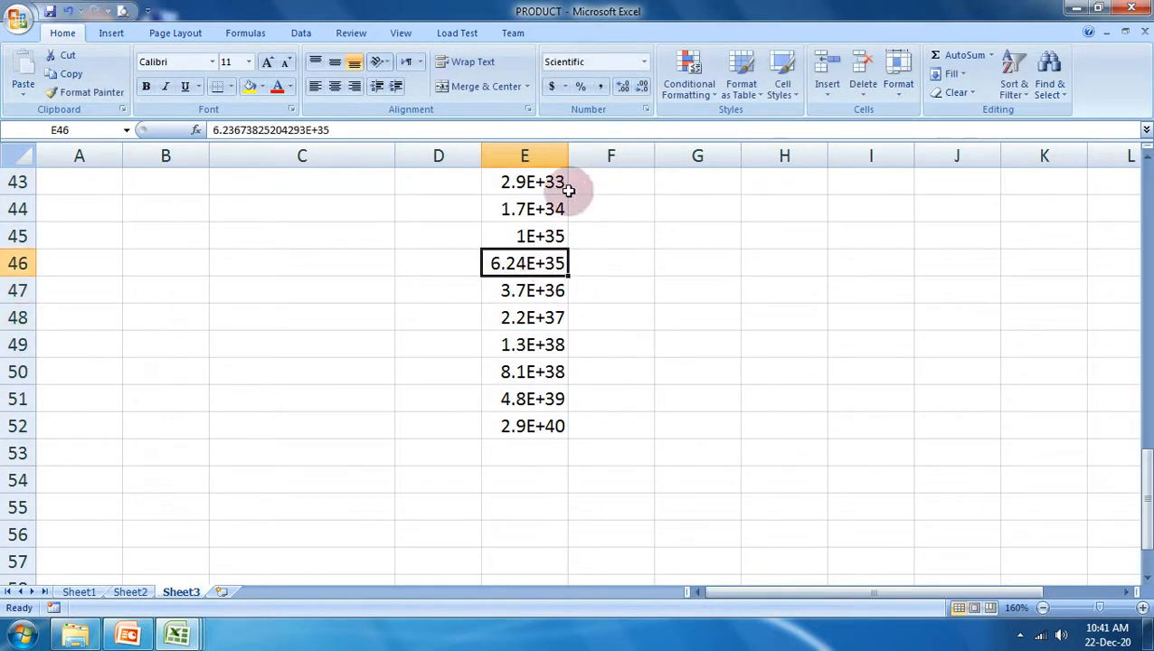
left_click_drag(569, 160, 848, 196)
- Inspect the full stored value of cell E46 in the widened column
double_click(780, 263)
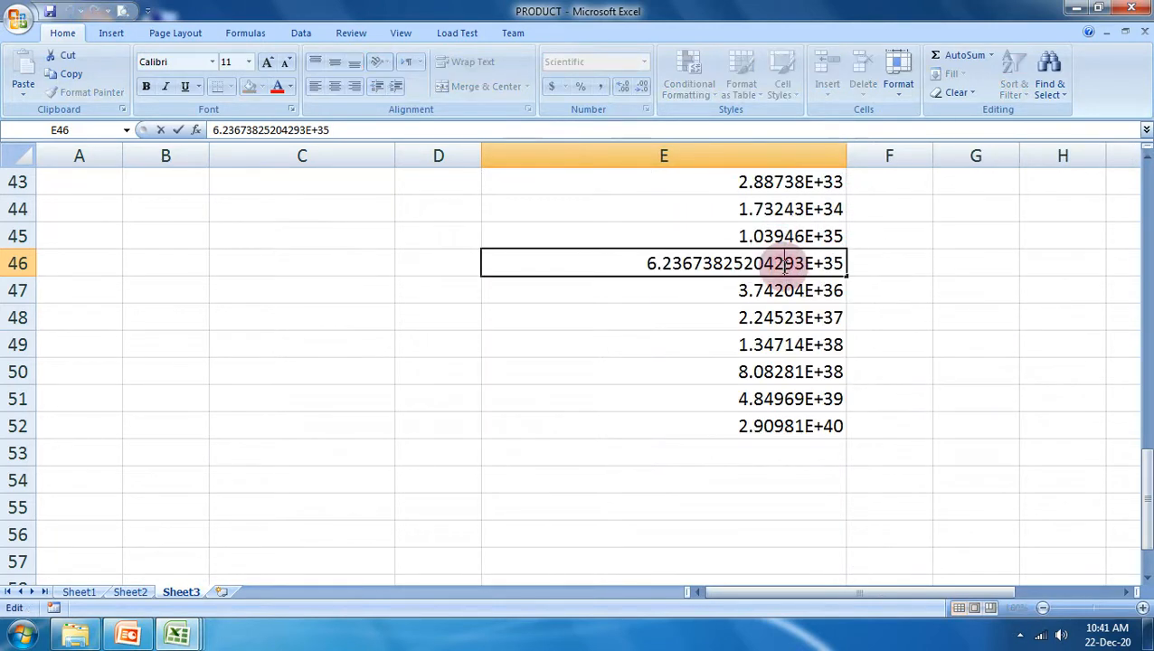
left_click(882, 350)
double_click(823, 263)
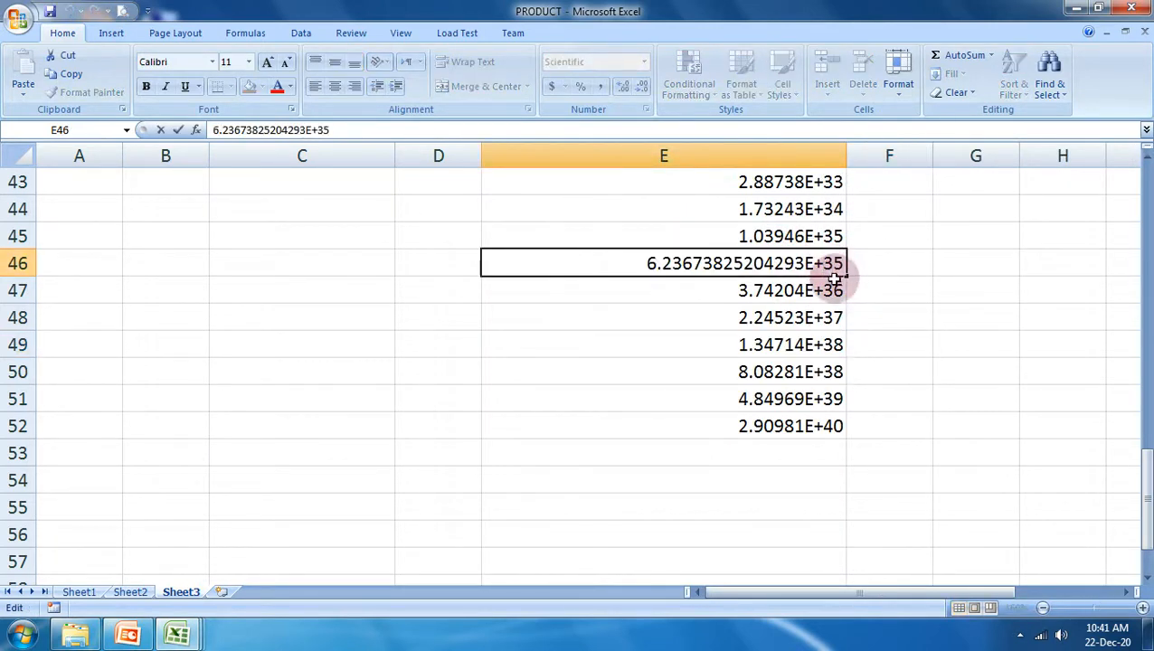
left_click(923, 349)
double_click(829, 263)
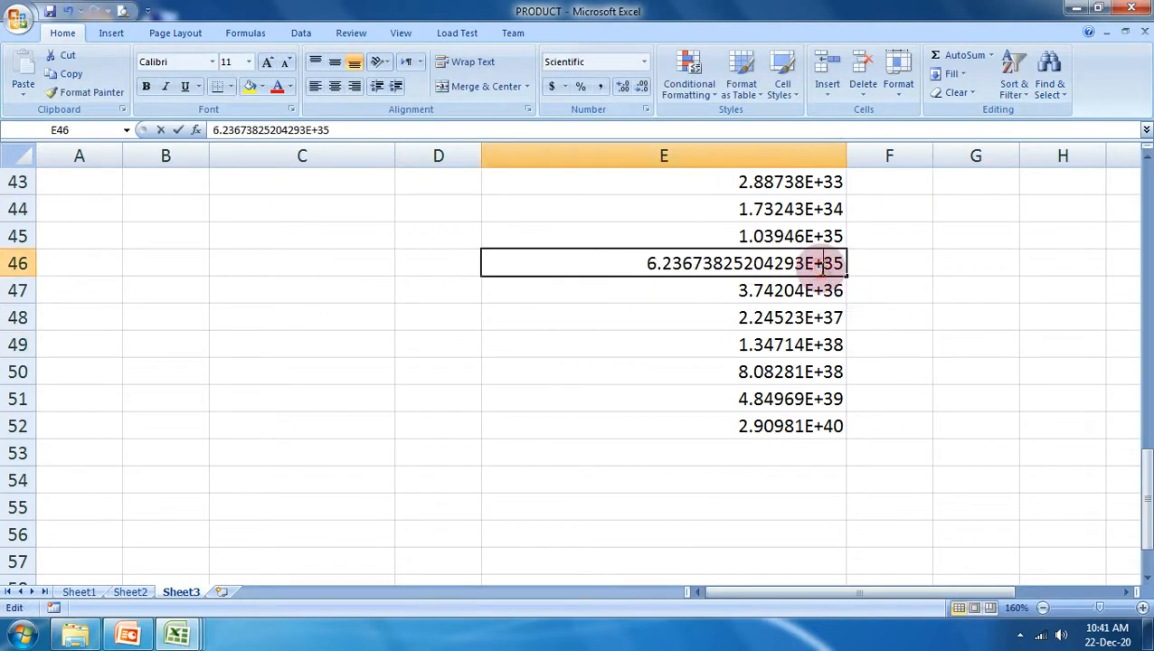
left_click(858, 322)
scroll(859, 321, "up", 14)
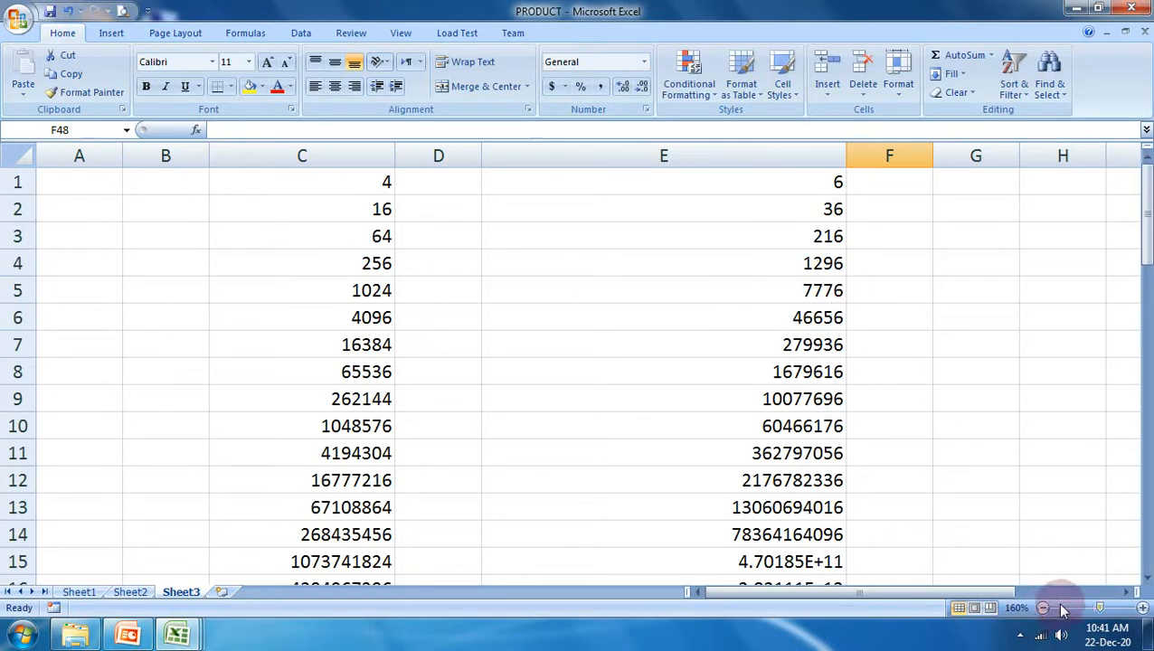
- Select all cells of Sheet3 and delete their contents
left_click(1018, 609)
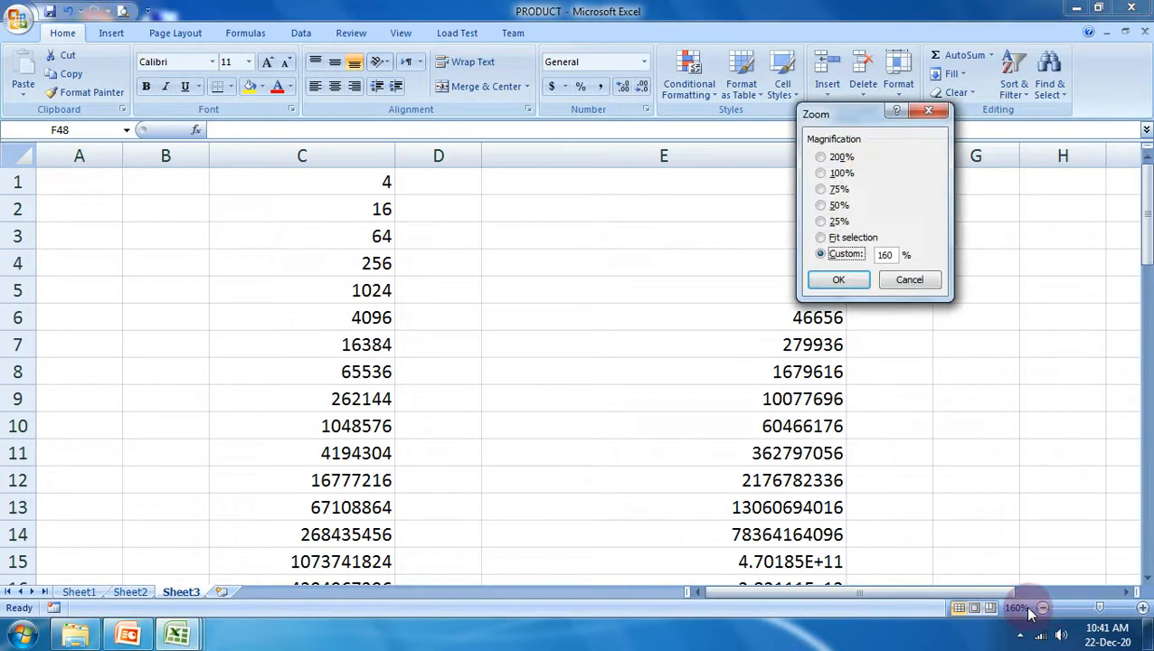
left_click(909, 281)
key("ctrl+a")
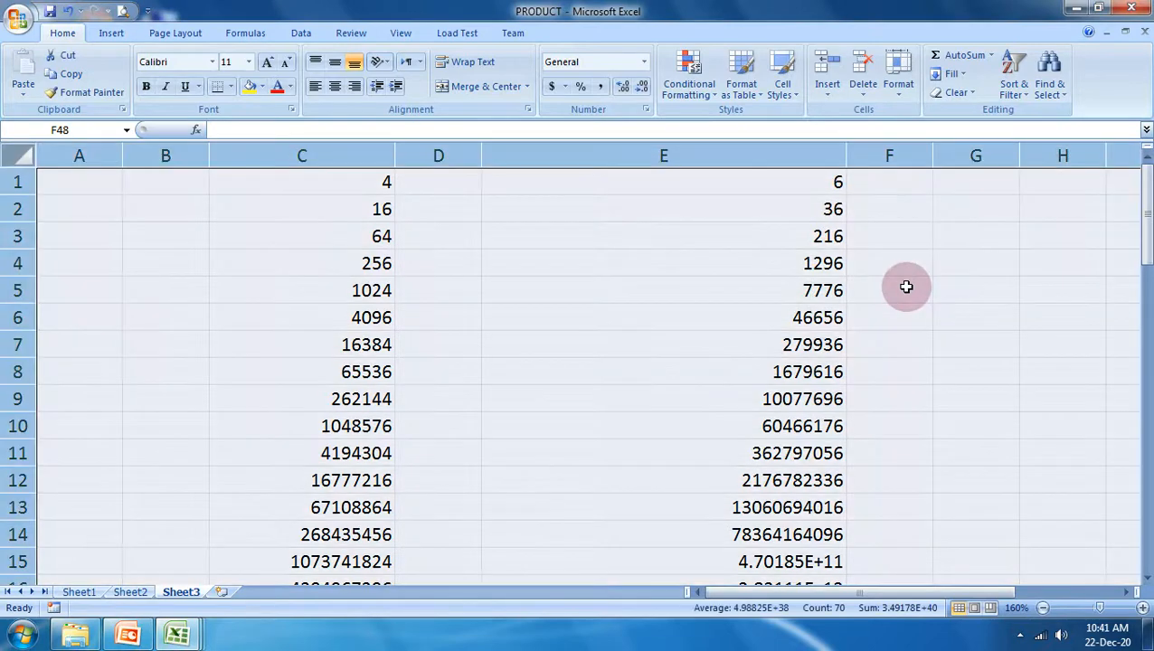
scroll(906, 287, "down", 13)
left_click(525, 323)
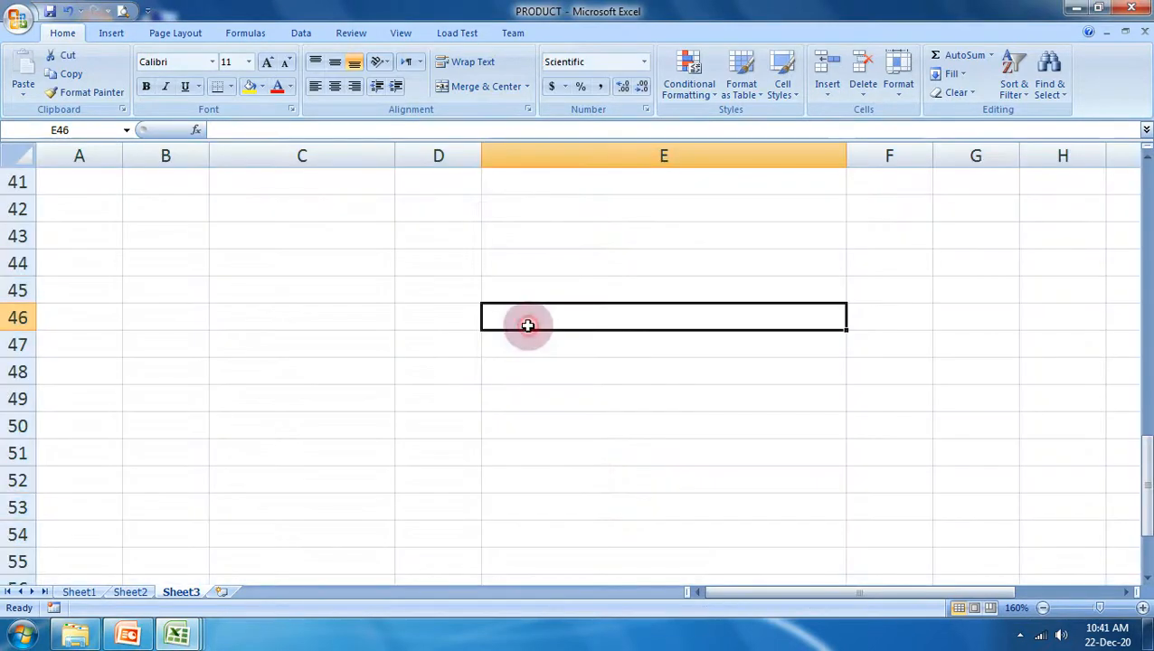
left_click(336, 182)
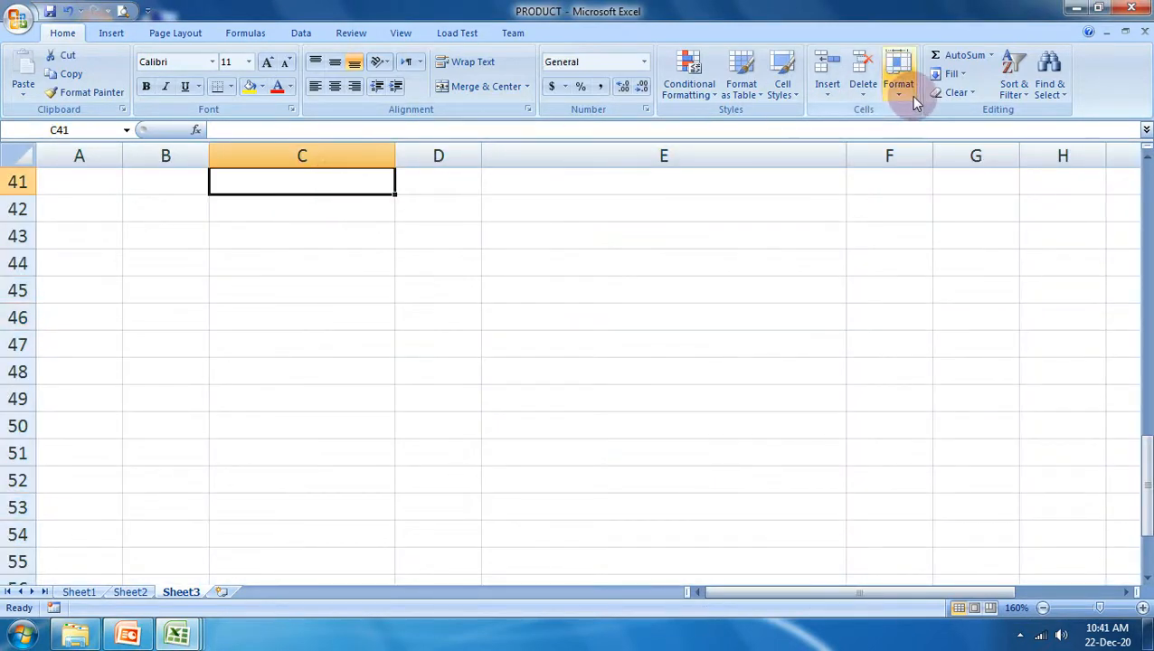
left_click(948, 74)
left_click(968, 188)
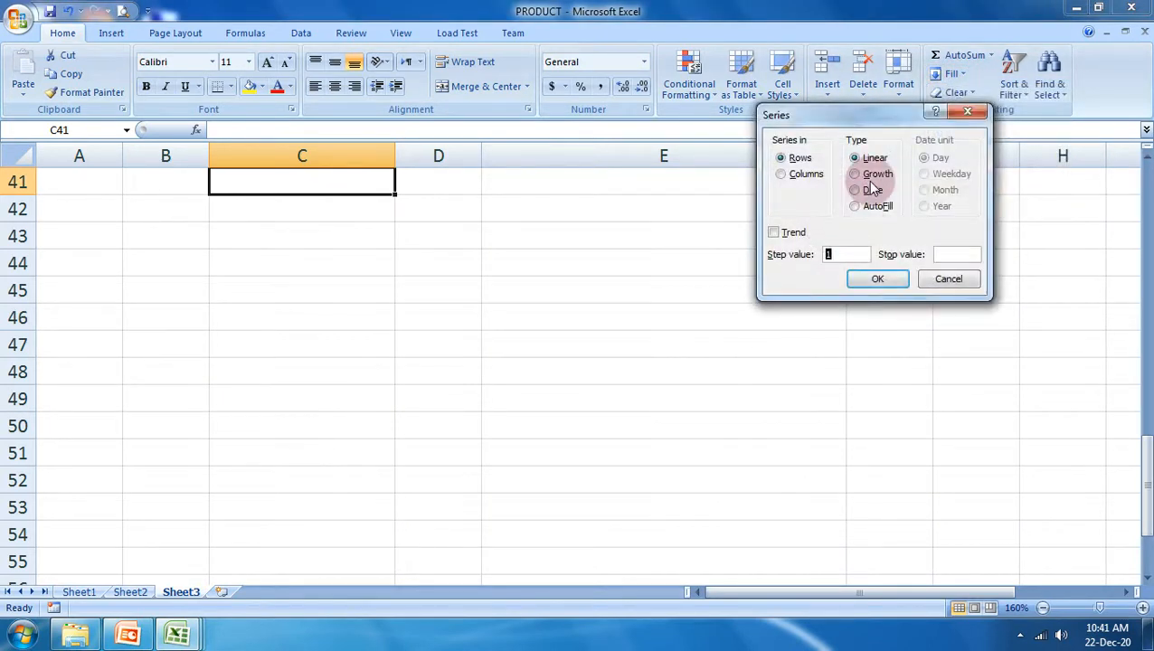
left_click(950, 279)
- Enter the date 1-3-2020 in cell C42
left_click(289, 204)
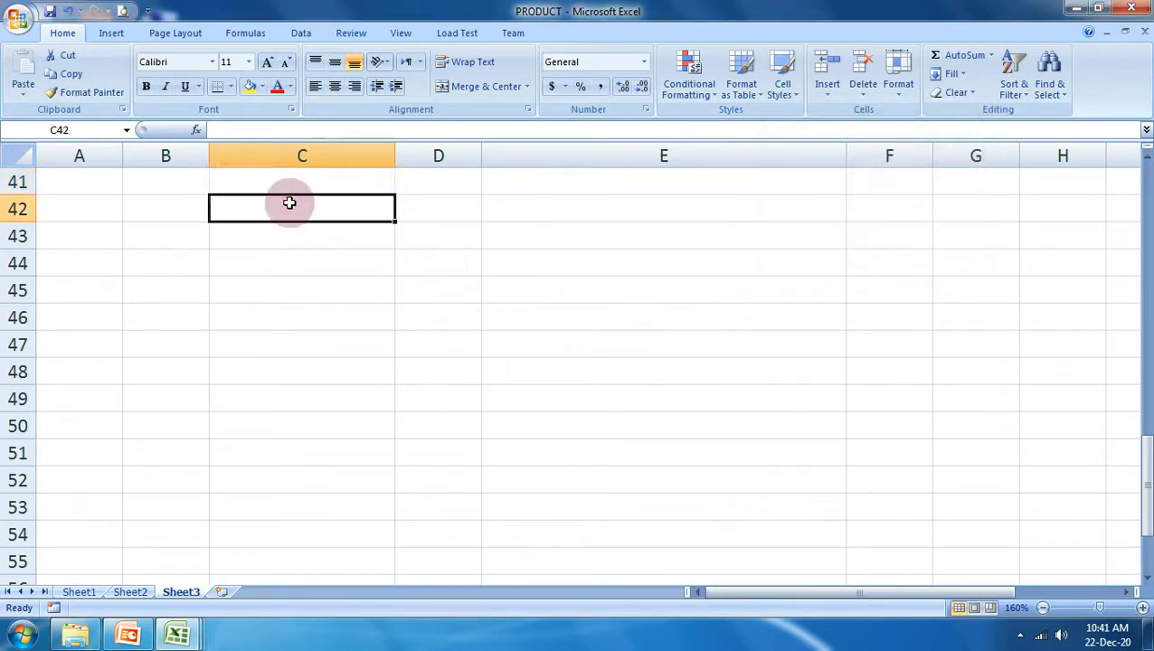
type("1-")
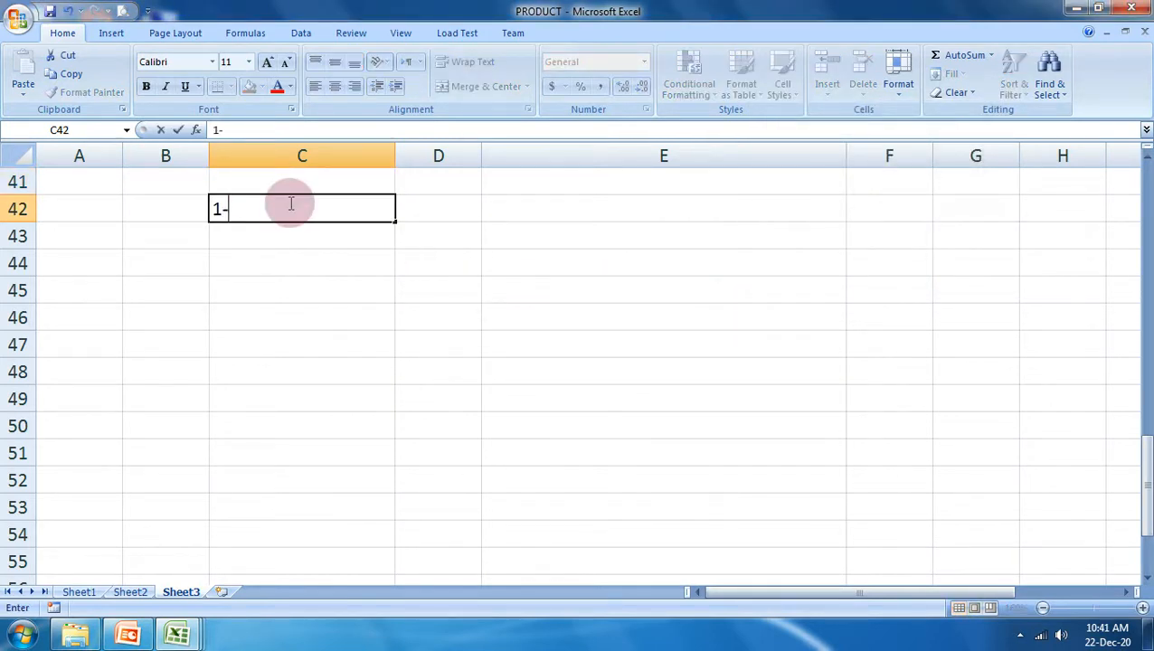
type("3-2020")
key("Return")
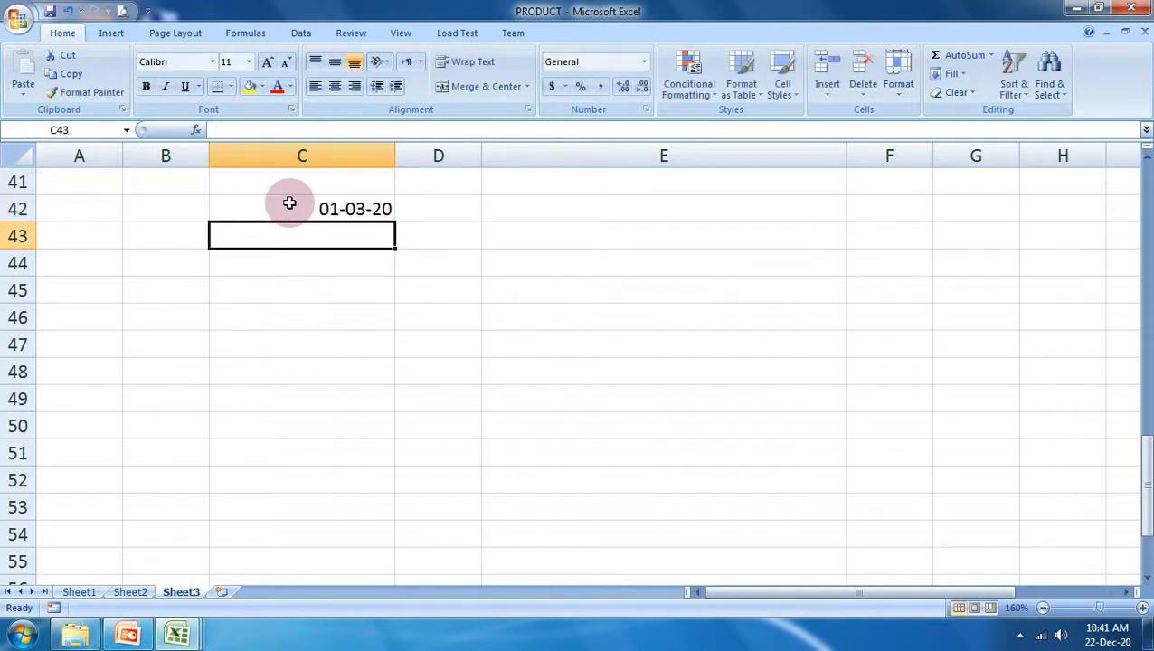
- Fill C42:C54 down the column with a date series using the Day unit and a step value of 1
left_click_drag(299, 201, 301, 535)
left_click(952, 74)
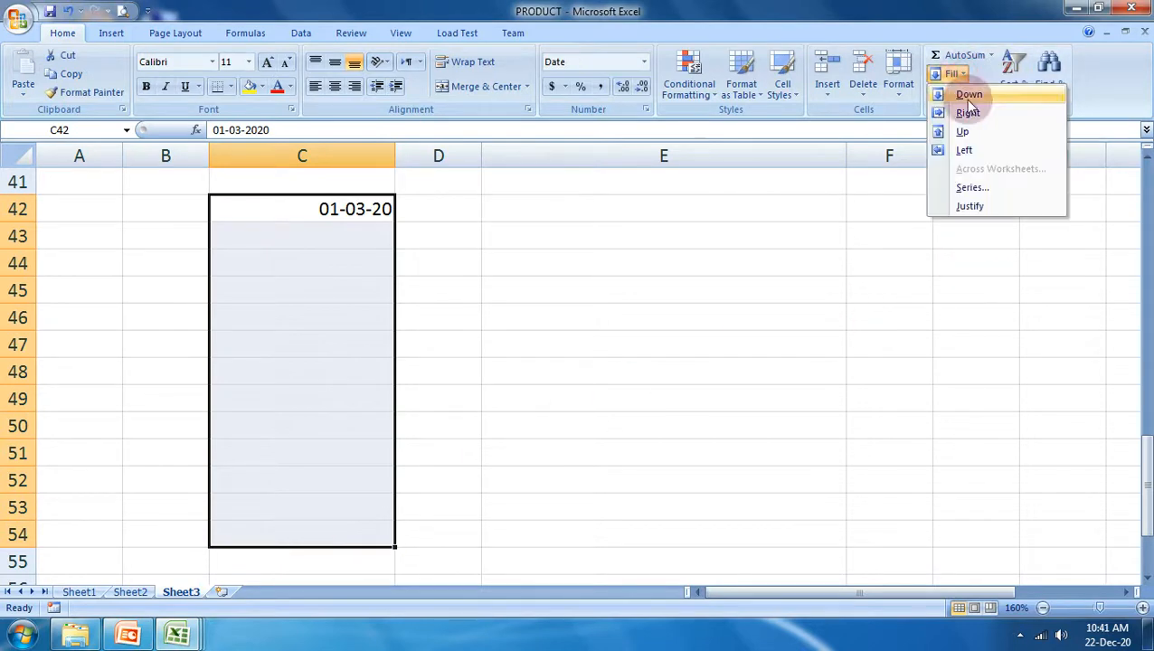
left_click(970, 186)
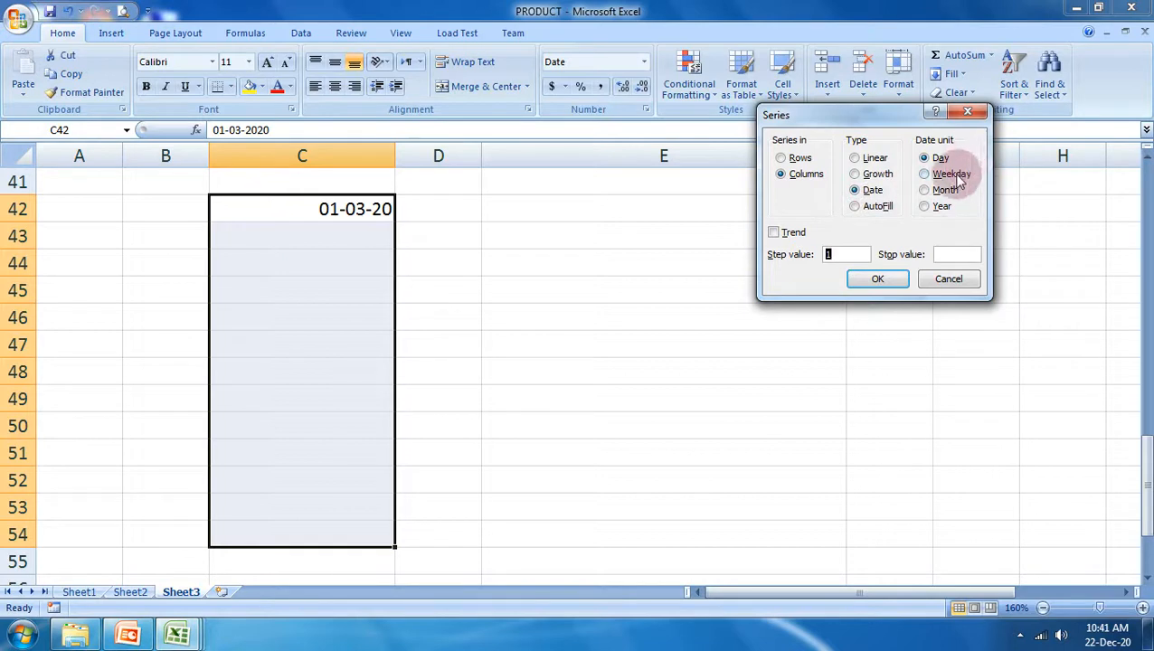
left_click(878, 279)
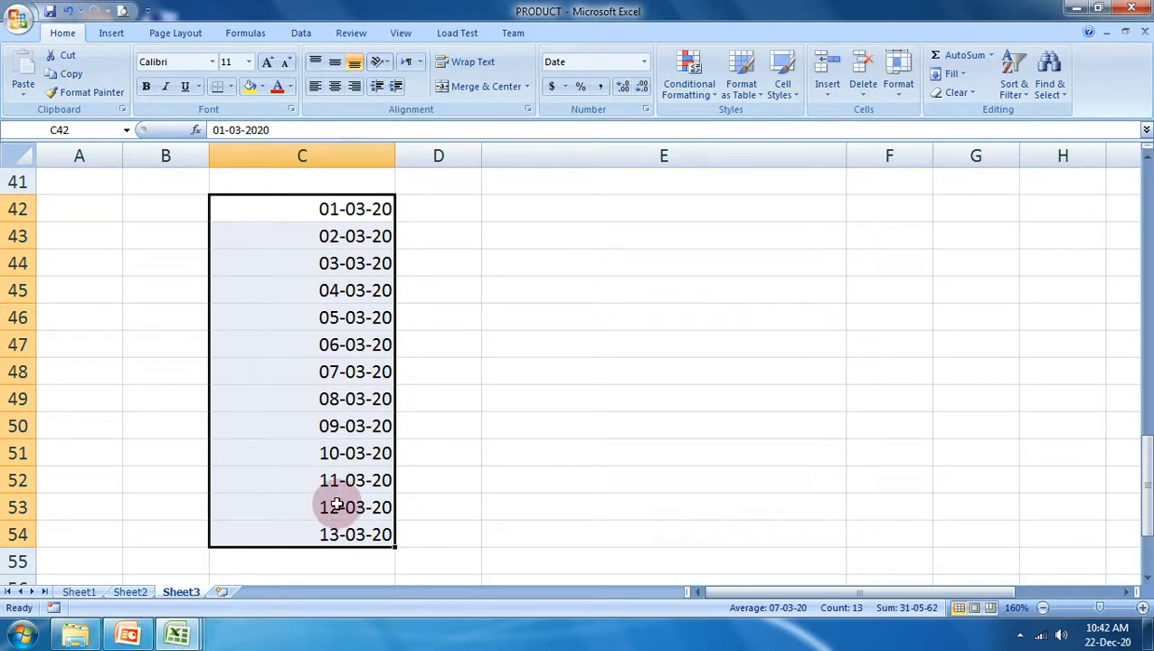
- Extend the date series down column C from C52 to C126 using the Day unit and a step value of 1
scroll(720, 425, "down", 2)
left_click(547, 337)
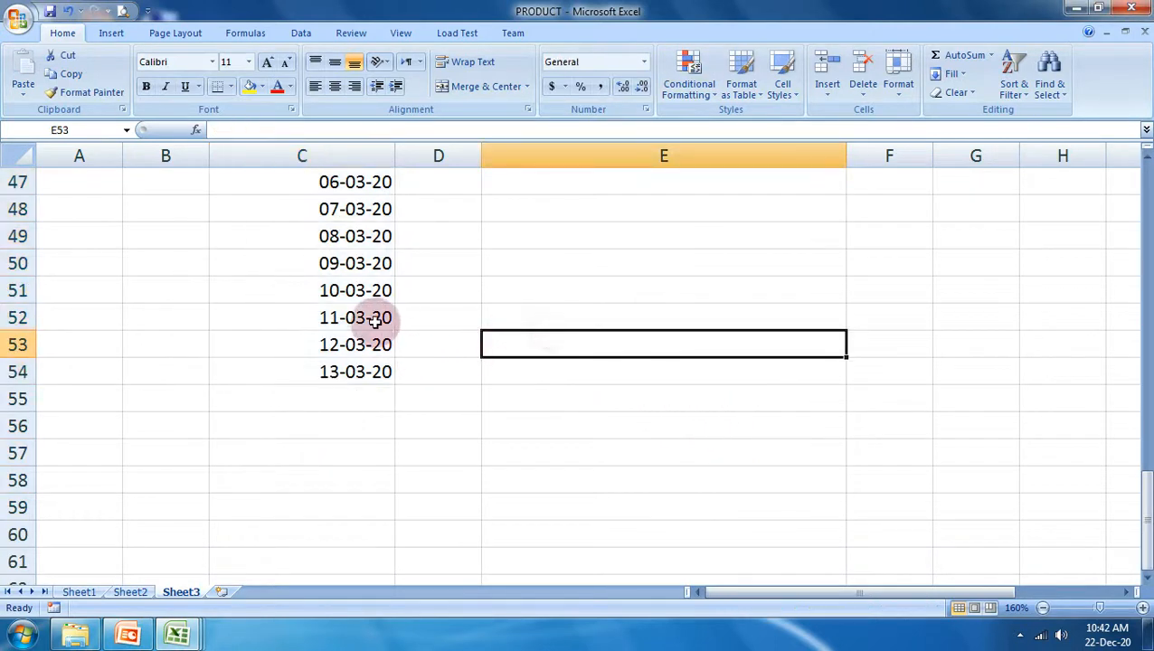
left_click_drag(375, 320, 386, 548)
scroll(693, 344, "up", 10)
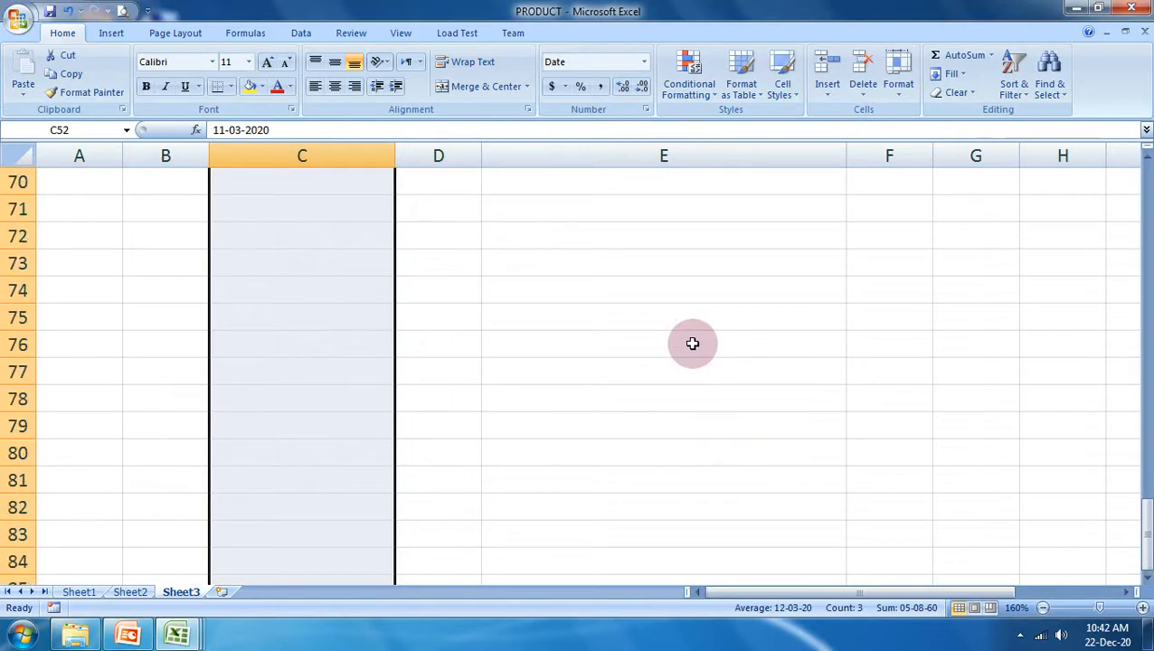
left_click(1042, 609)
left_click(1042, 609)
left_click(1042, 609)
left_click(1042, 609)
left_click(1043, 609)
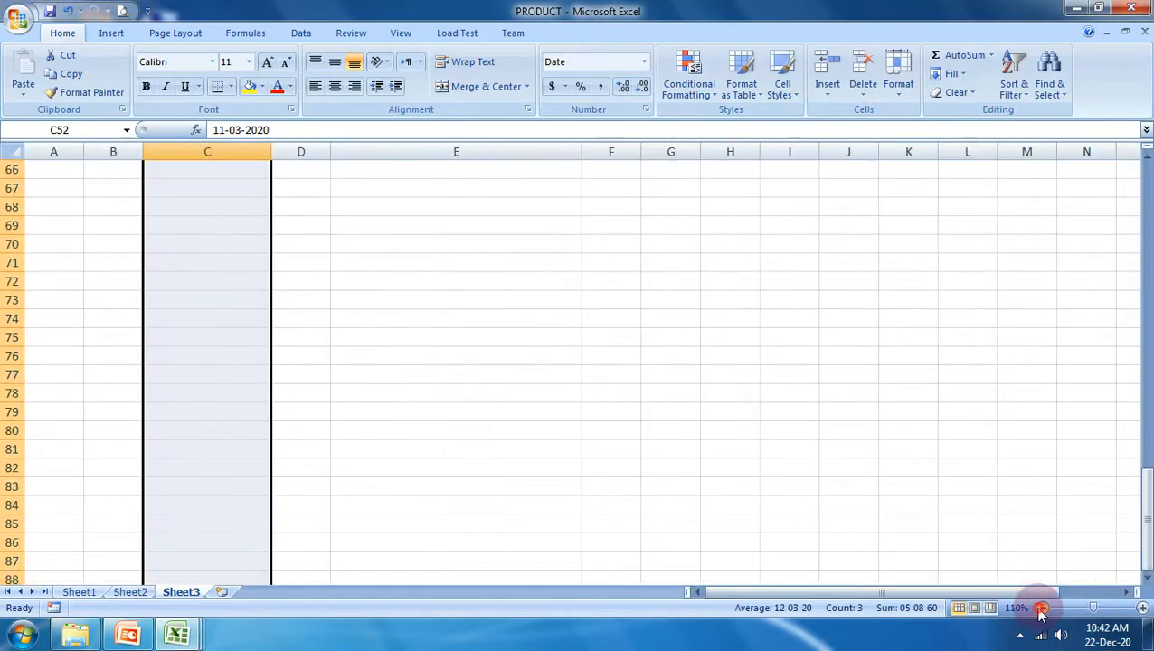
left_click(1042, 609)
left_click(1043, 609)
left_click(1042, 609)
scroll(935, 456, "up", 5)
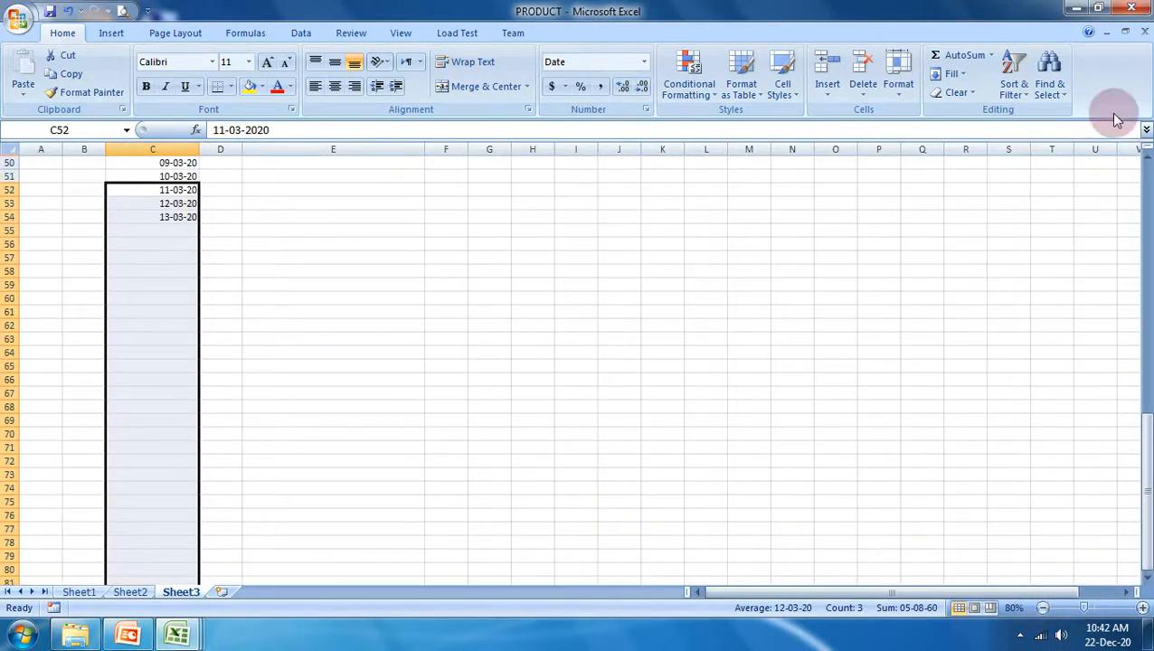
left_click(952, 73)
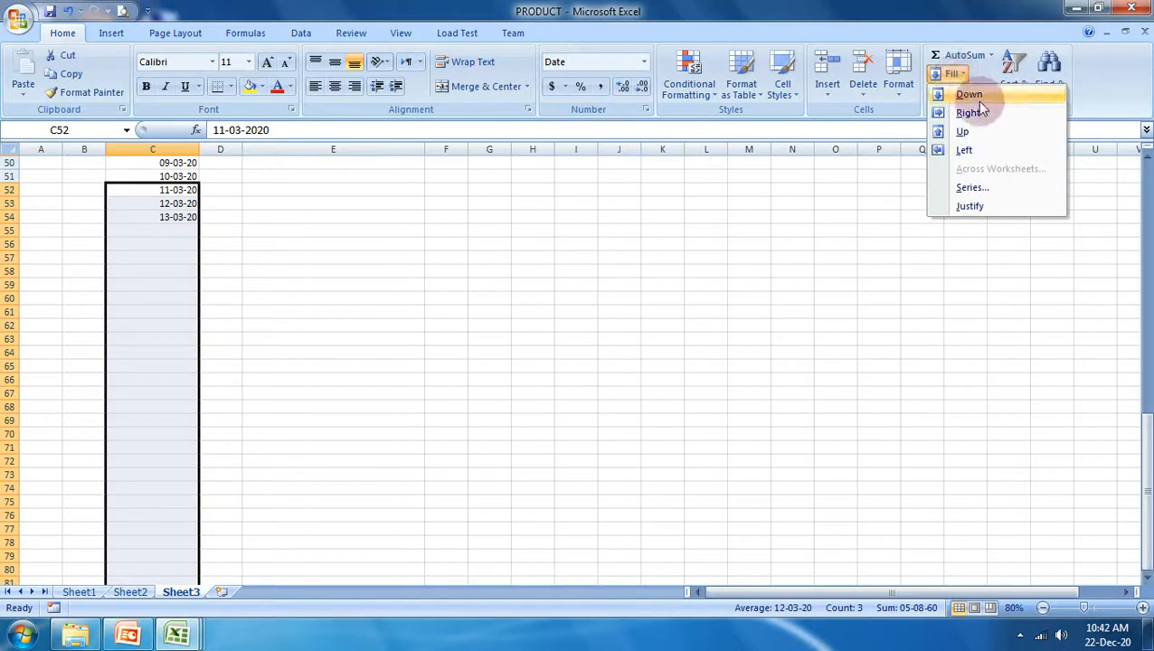
left_click(999, 198)
left_click(876, 280)
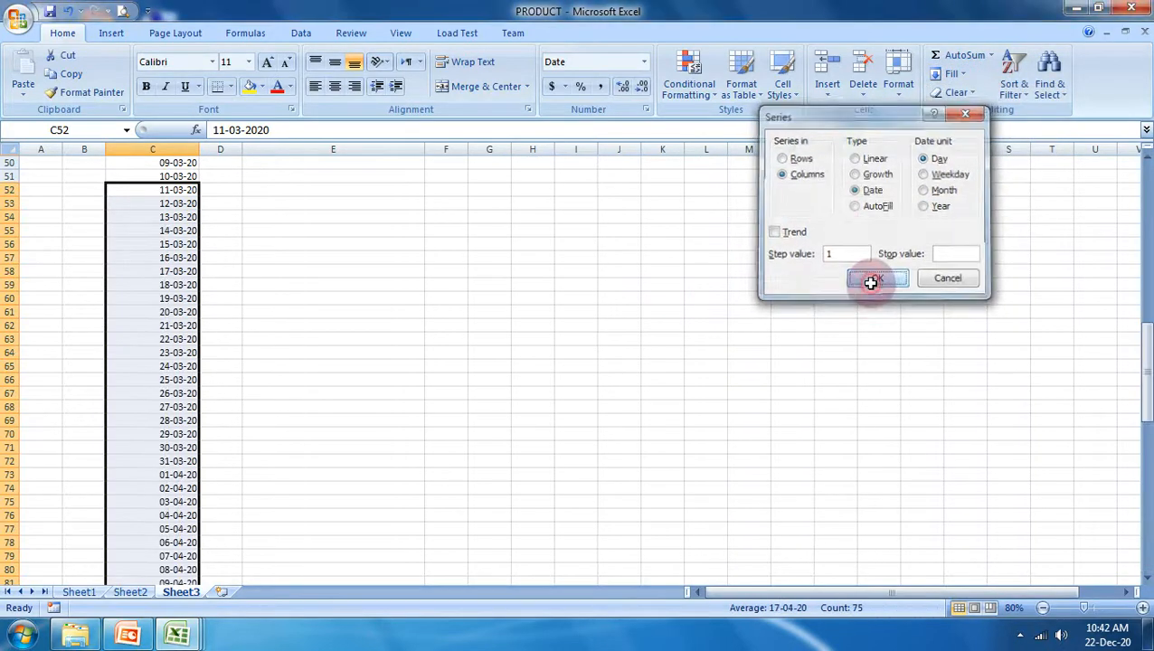
- Examine the extended daily date series in column C, from the March dates into April
left_click(1142, 609)
left_click(1142, 609)
left_click(1142, 609)
left_click(1142, 608)
left_click(1142, 609)
left_click(1142, 609)
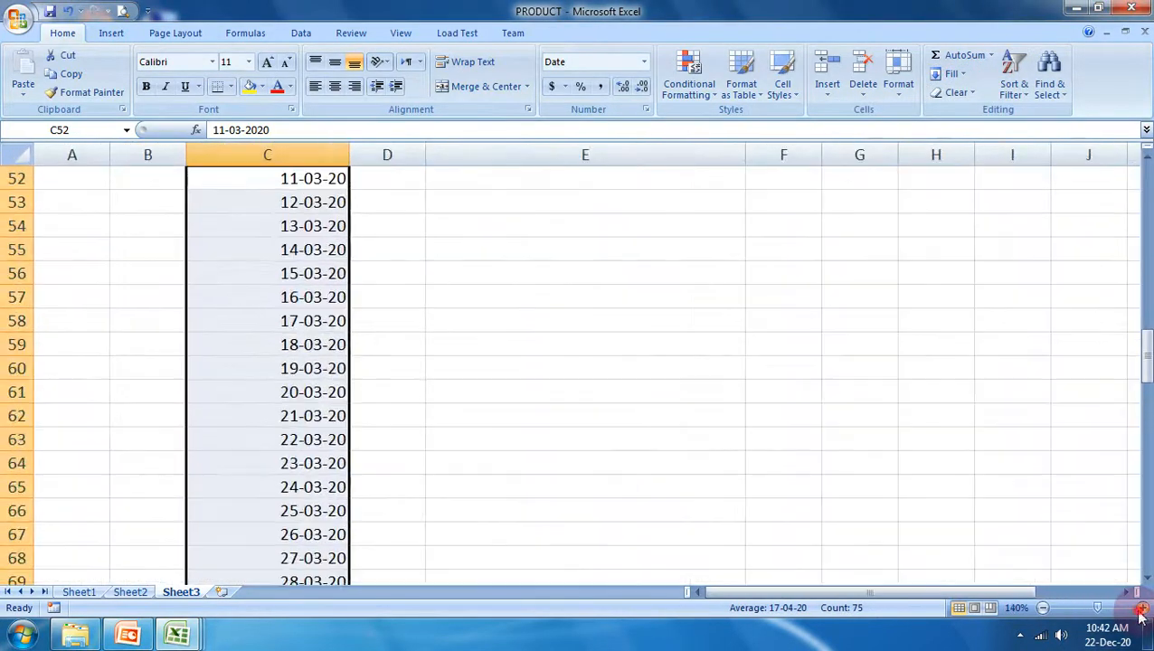
scroll(314, 326, "down", 10)
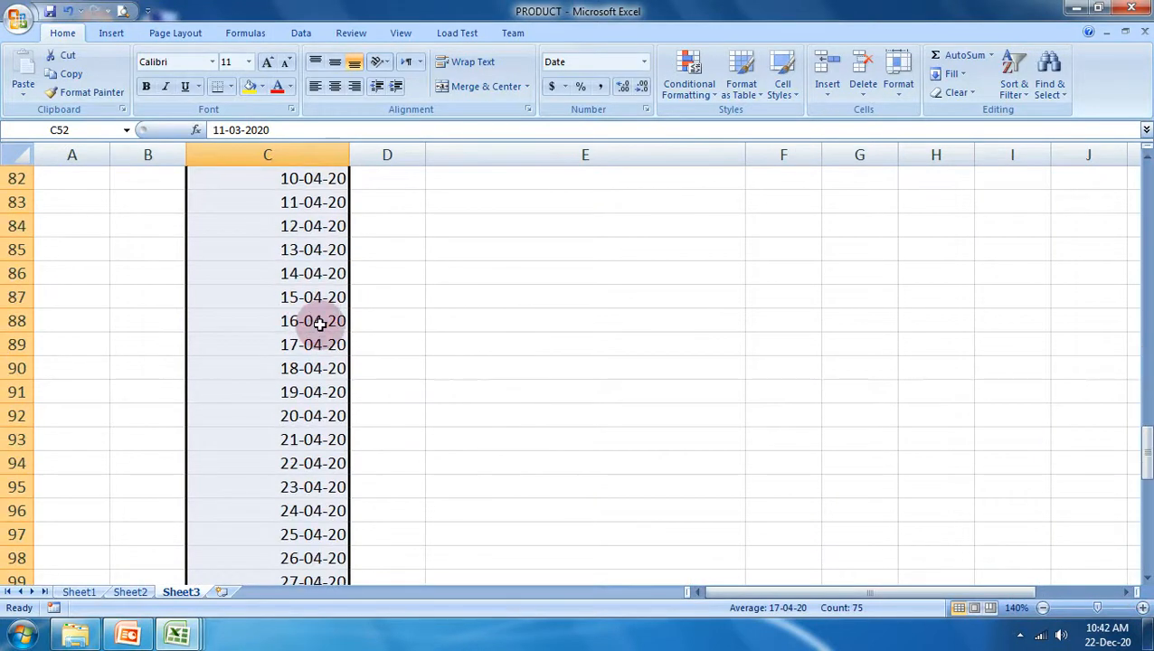
scroll(376, 389, "up", 20)
scroll(398, 371, "down", 3)
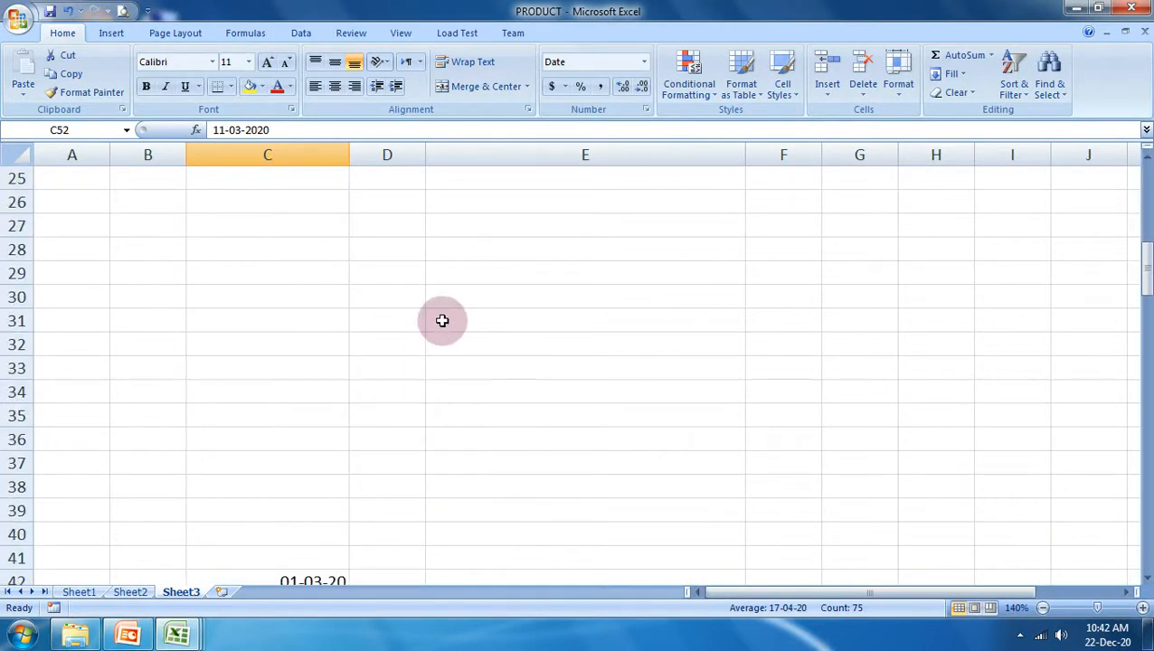
- Enter the date 1-12-2020 in cell E29
left_click(580, 276)
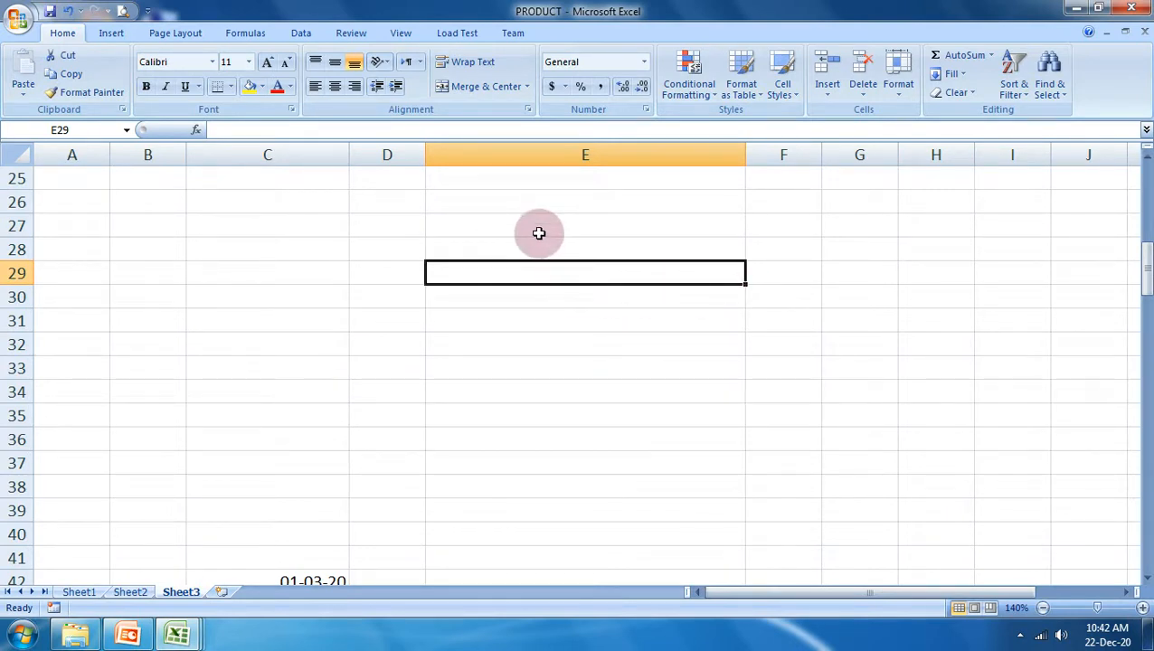
type("1-12")
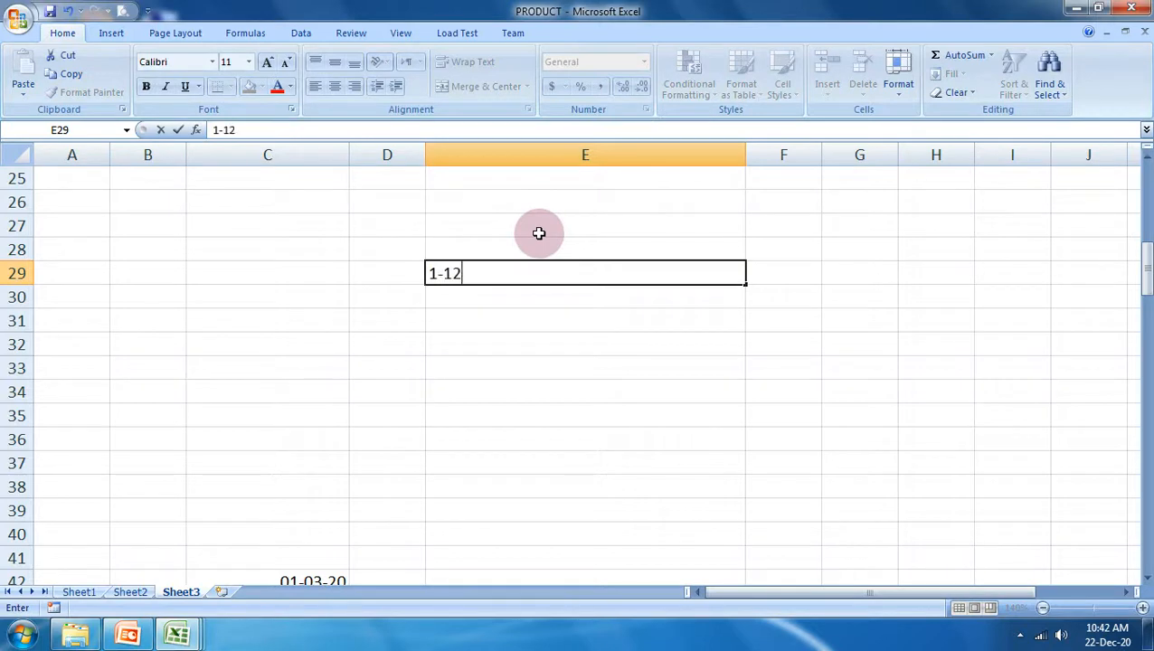
type("-2020")
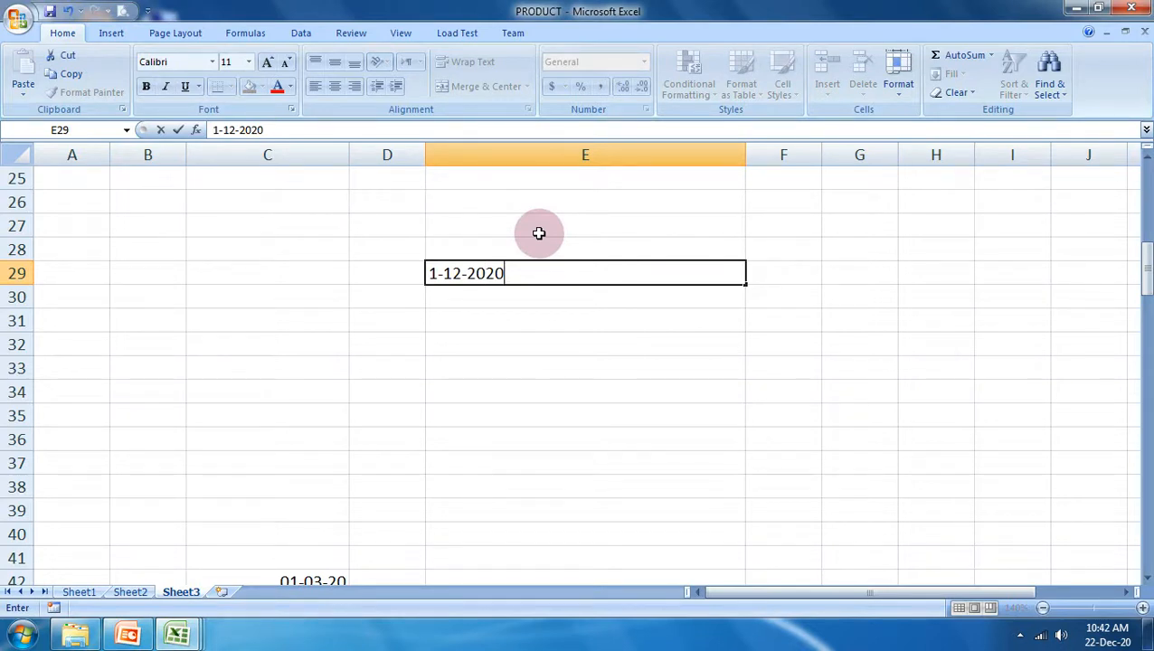
key("Return")
- Fill E29:E82 down the column with a date series using the Weekday unit and a step value of 1
left_click_drag(606, 273, 615, 633)
scroll(727, 474, "up", 14)
scroll(727, 474, "up", 2)
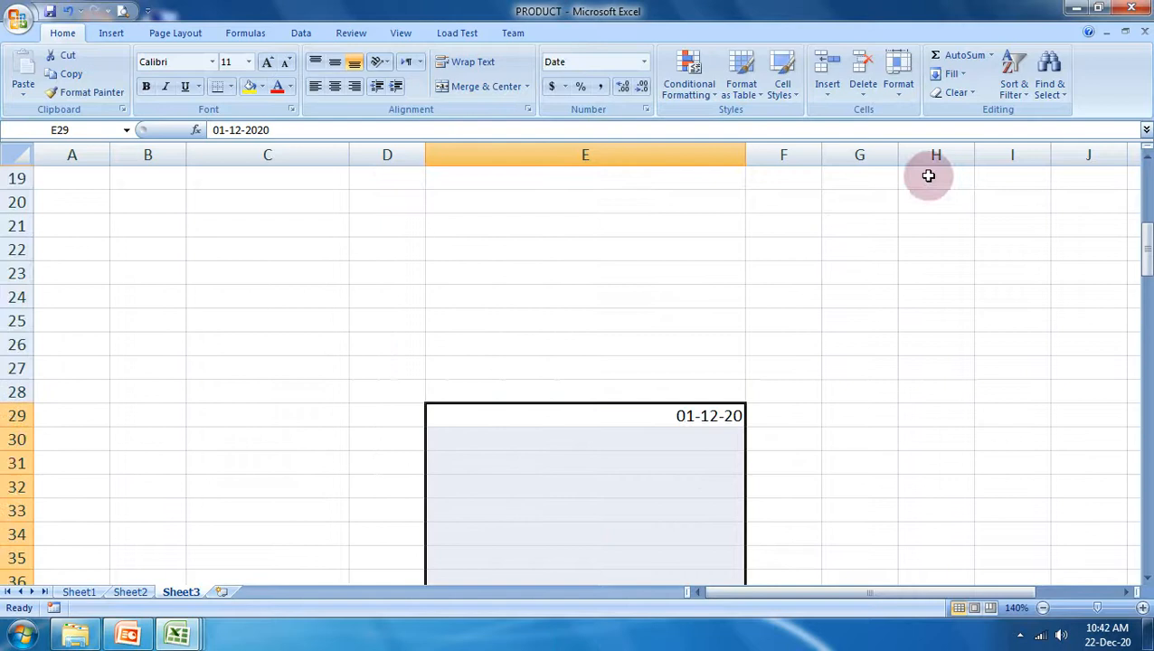
left_click(950, 74)
left_click(970, 188)
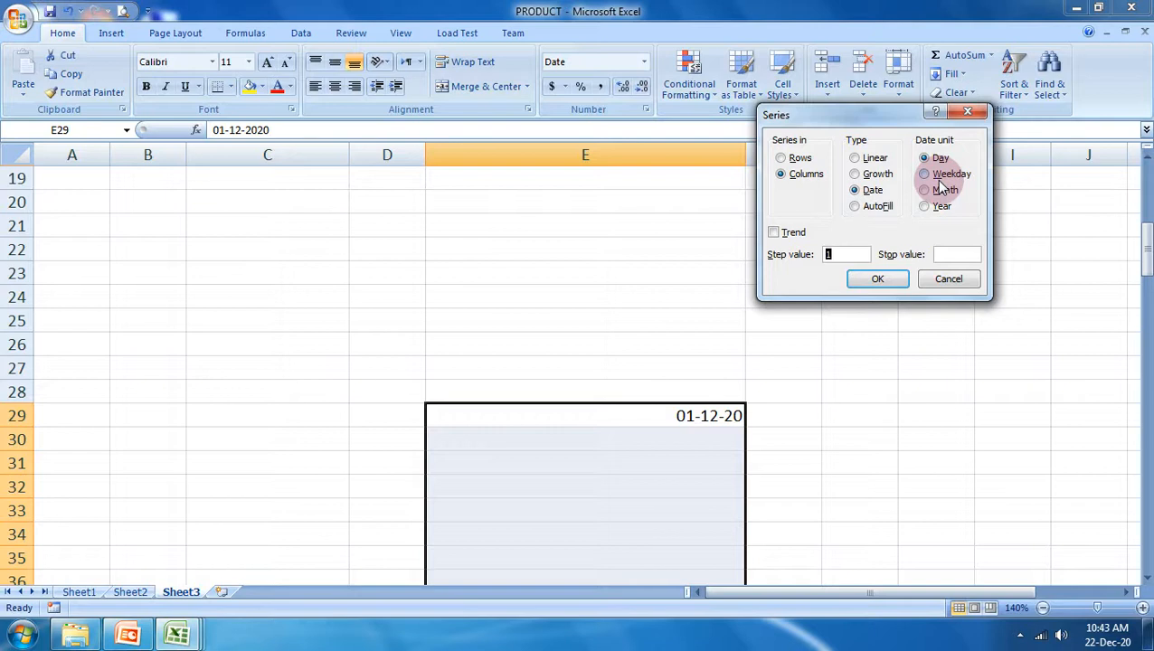
left_click(940, 183)
left_click(877, 279)
scroll(883, 276, "down", 4)
scroll(883, 276, "up", 2)
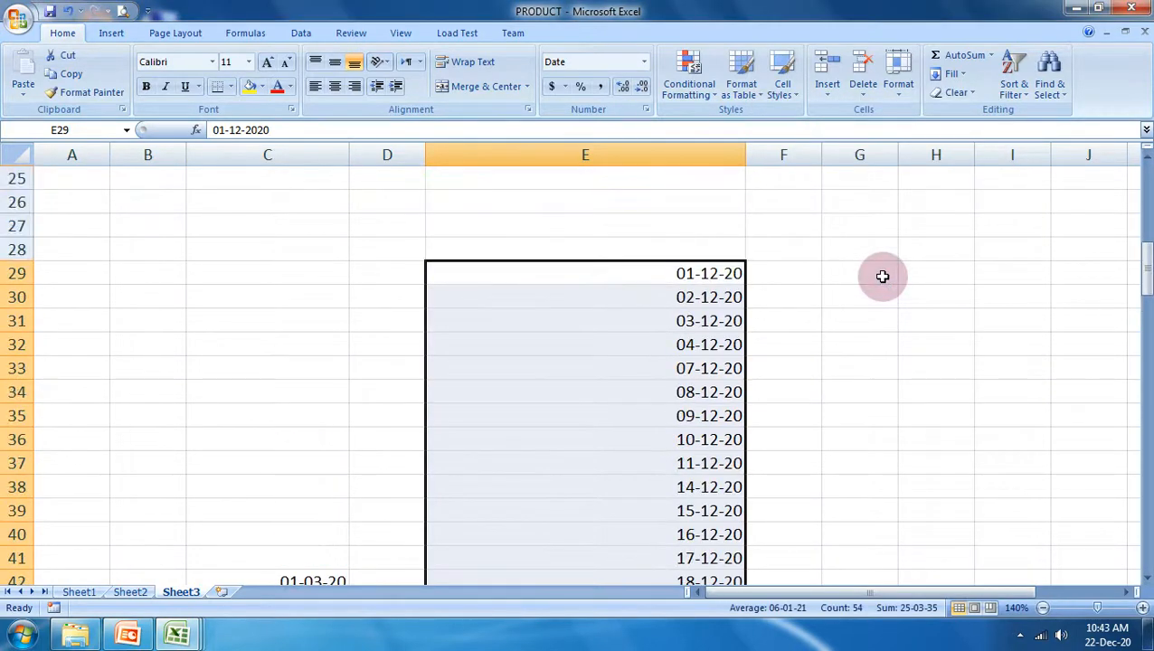
- Check the weekday dates in column E cell by cell around each December 2020 weekend and into January 2021
left_click(687, 295)
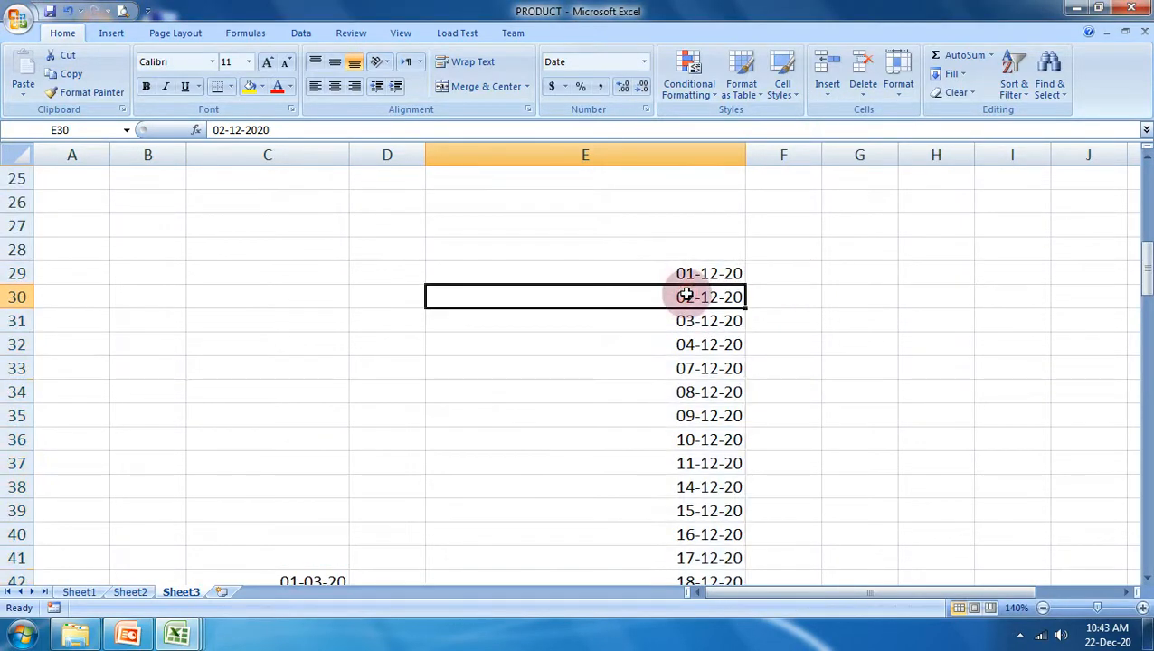
key("Down")
key("Down")
key("Down")
key("Down")
key("Down")
key("Down")
key("Down")
key("Up")
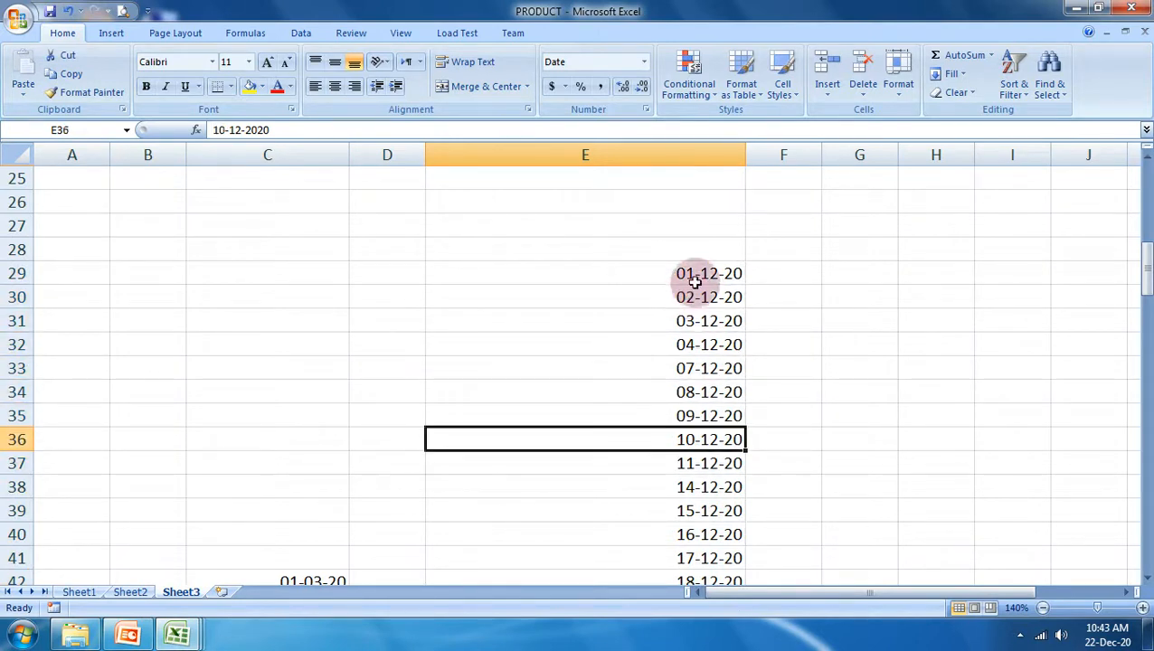
key("Up")
key("Up")
key("Up")
key("Up")
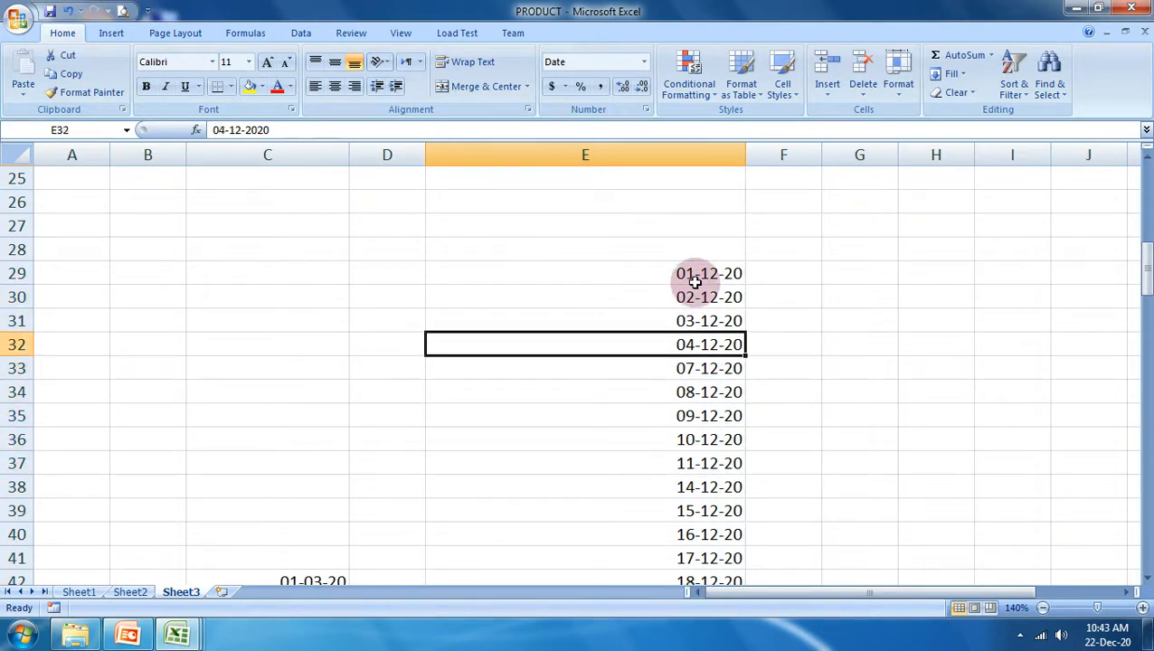
key("Down")
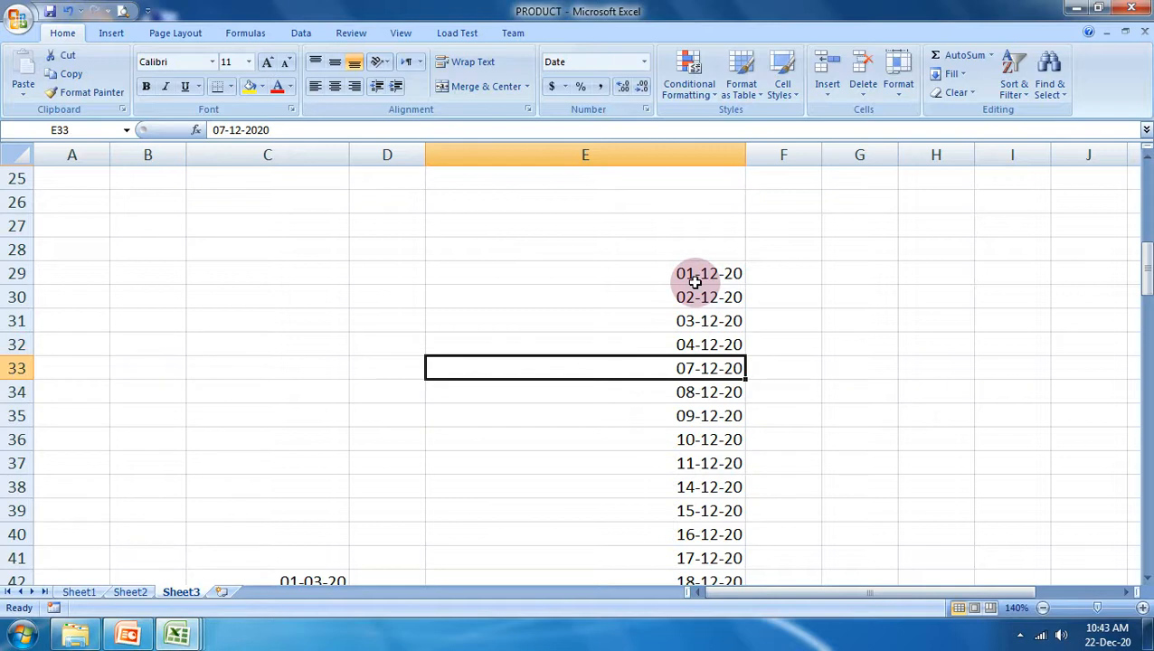
key("Down")
key("Down")
key("Down")
key("Down")
key("Down")
key("Down")
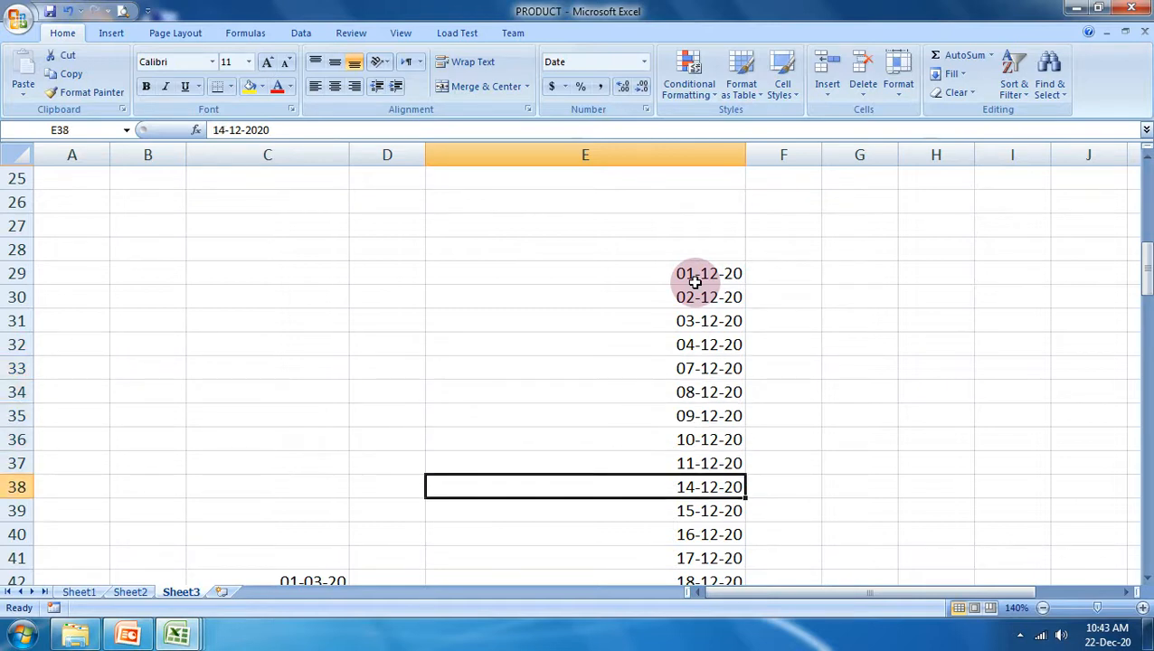
key("Up")
key("Up")
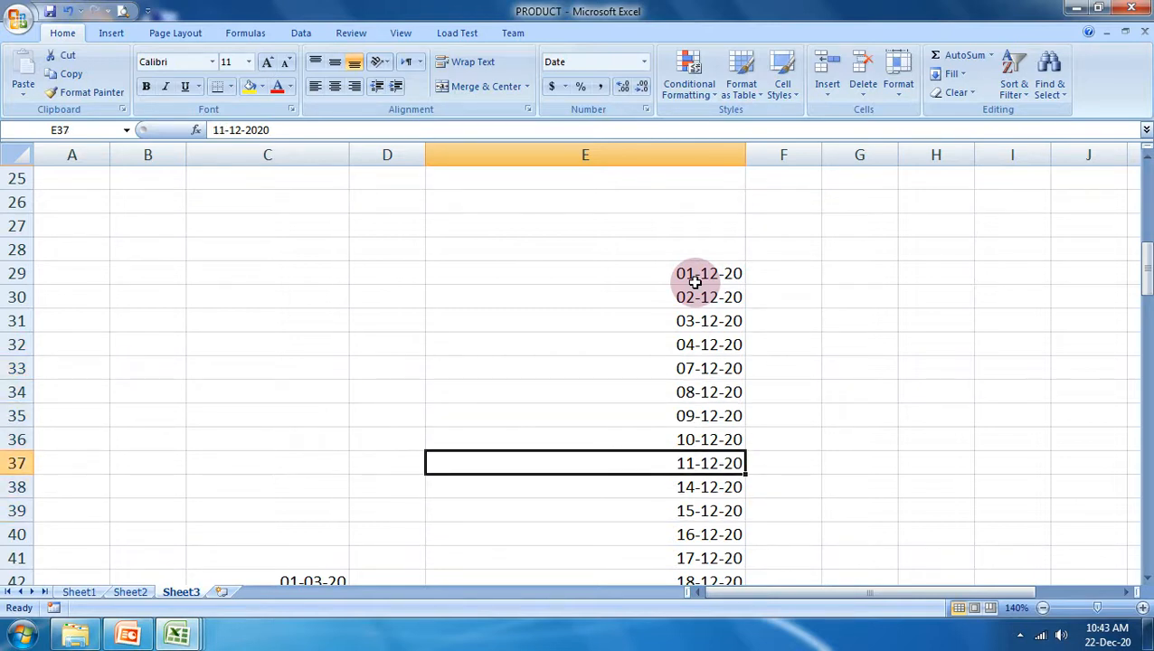
key("Down")
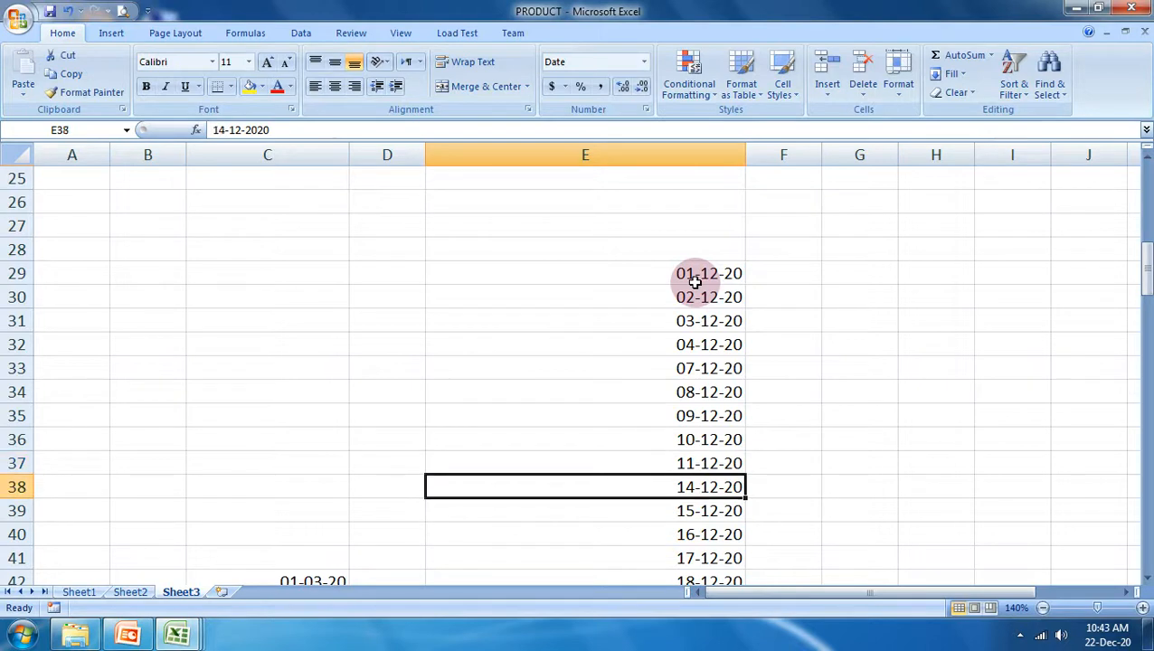
key("Down")
key("Down")
key("Down")
key("Down")
key("Down")
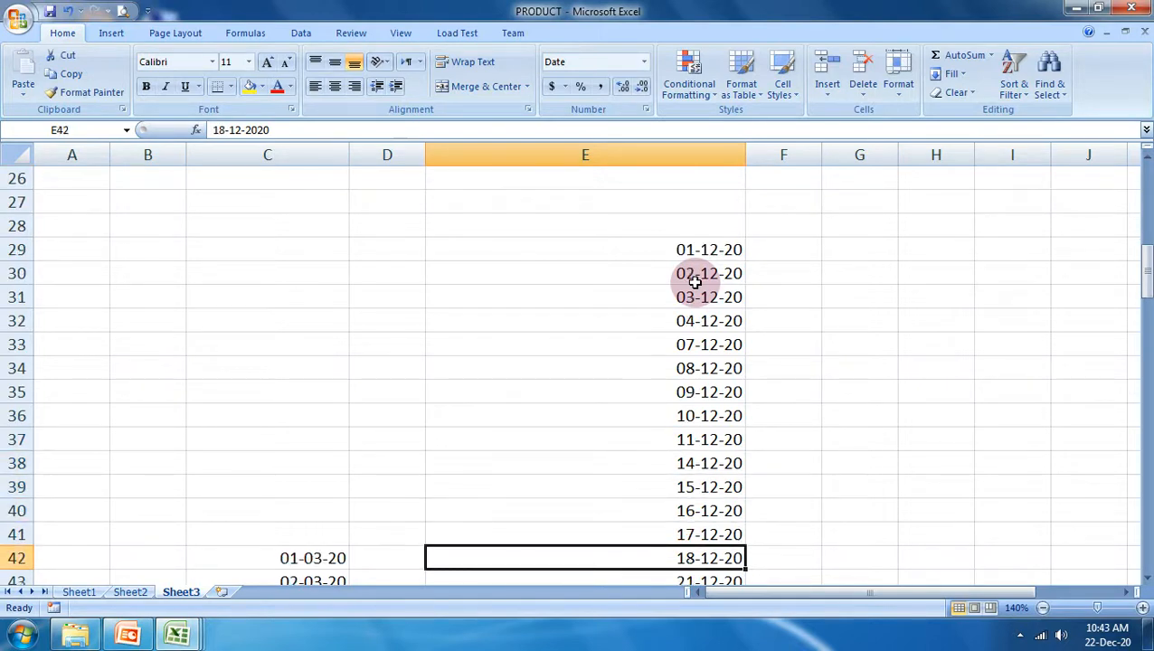
key("Up")
key("Up")
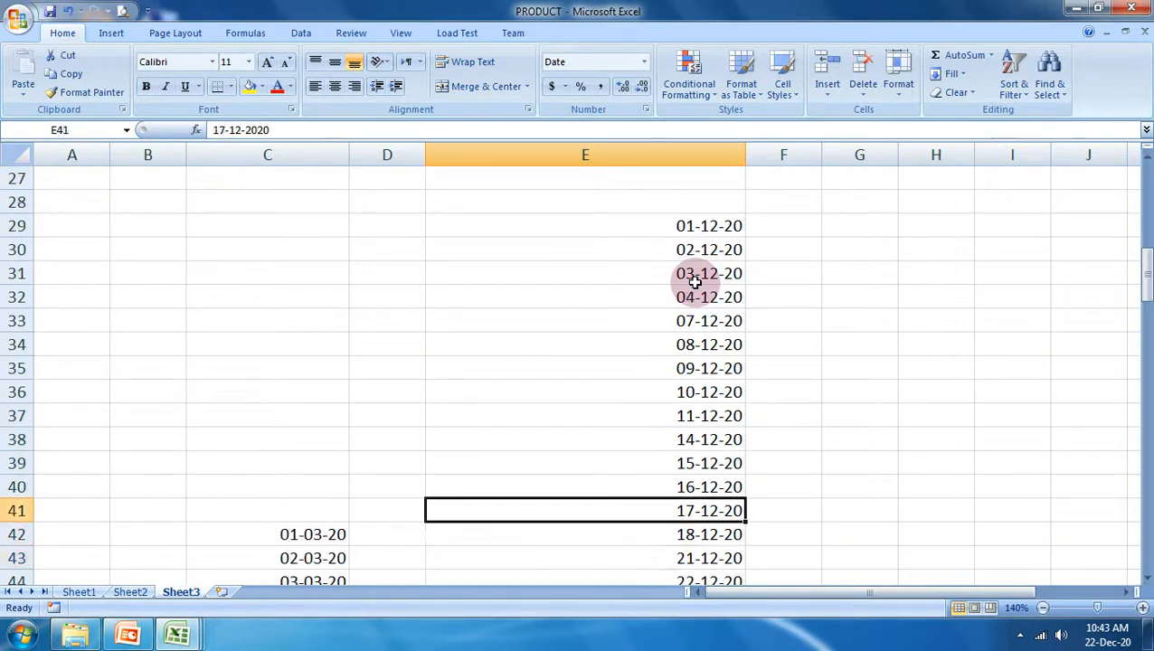
key("Down")
key("Down")
key("Up")
key("Down")
key("Down")
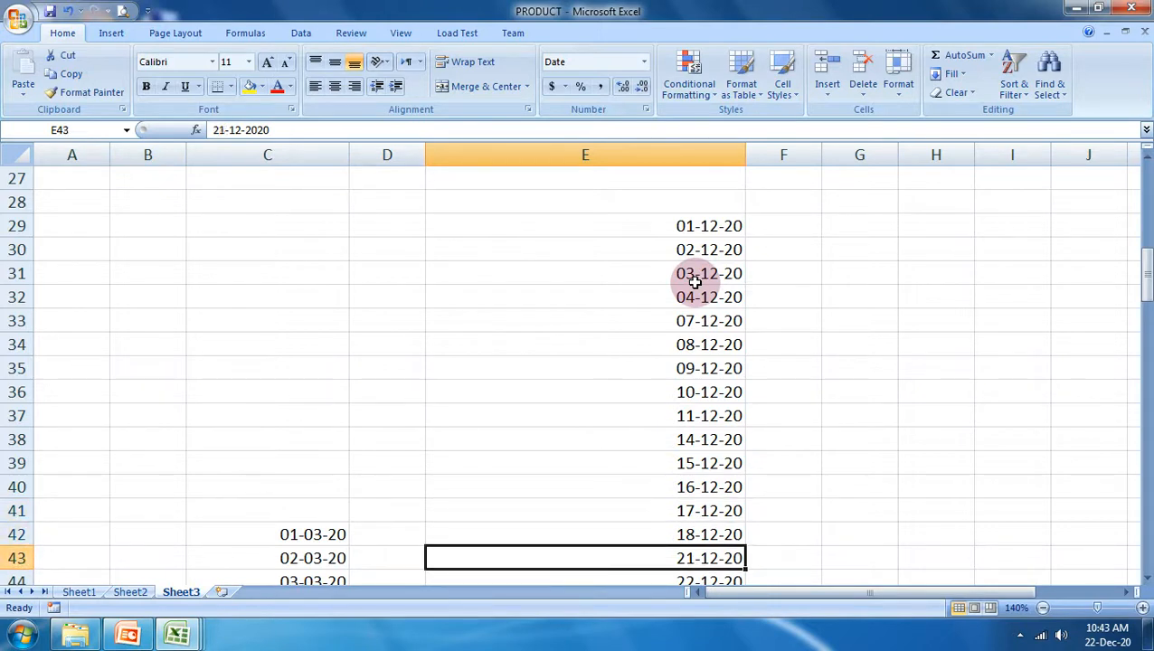
key("Up")
key("Down")
key("Down")
key("Down")
key("Down")
key("Down")
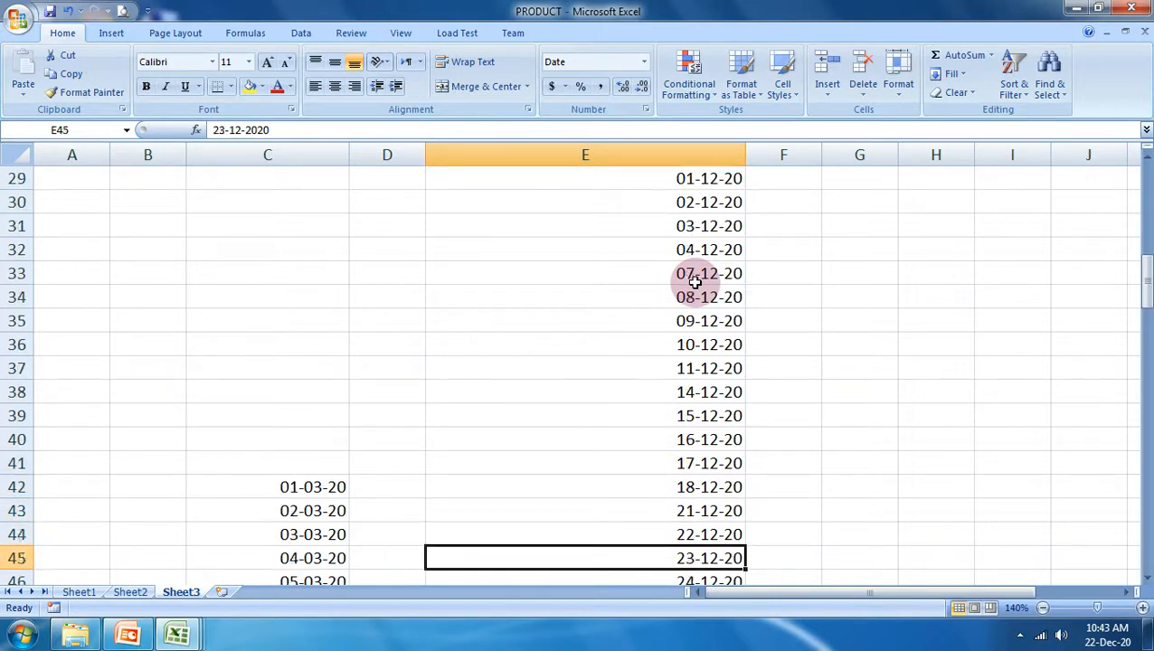
key("Up")
key("Up")
key("Up")
key("Up")
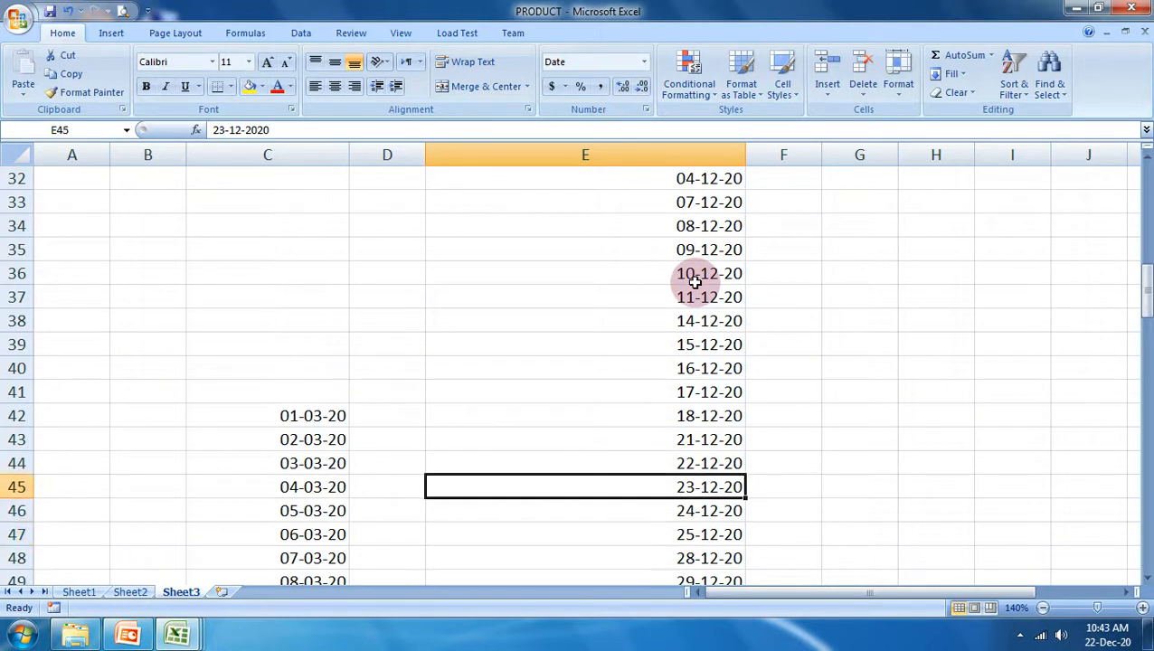
key("Down")
key("Down")
key("Down")
key("Down")
key("Down")
key("Down")
key("Down")
key("Down")
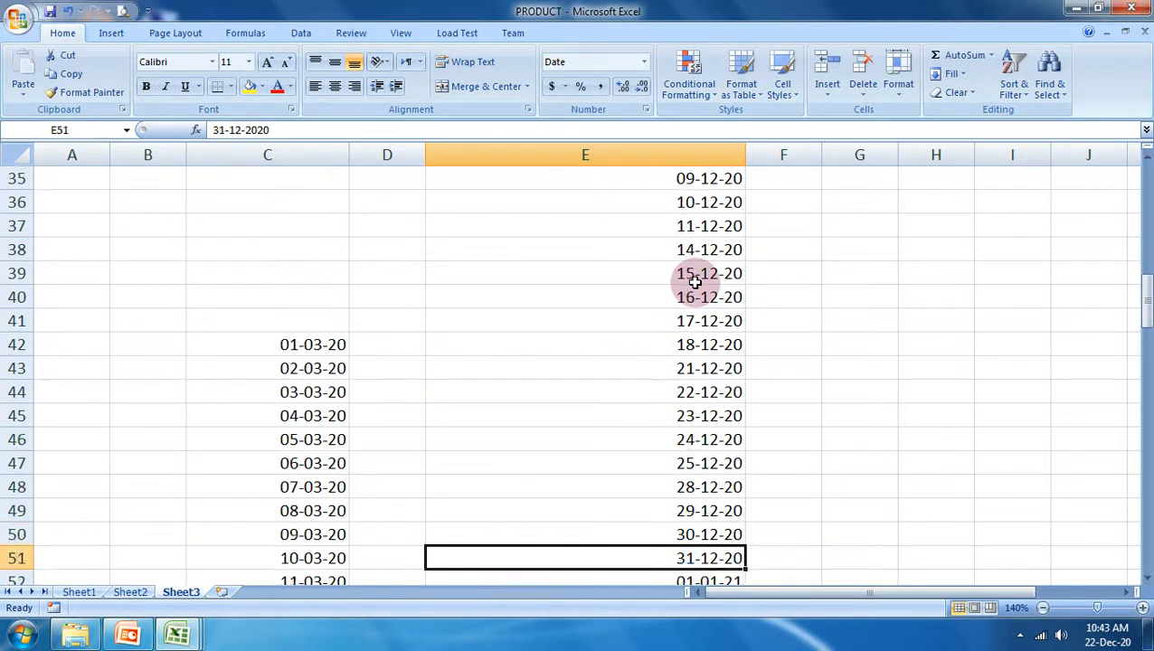
key("Up")
key("Up")
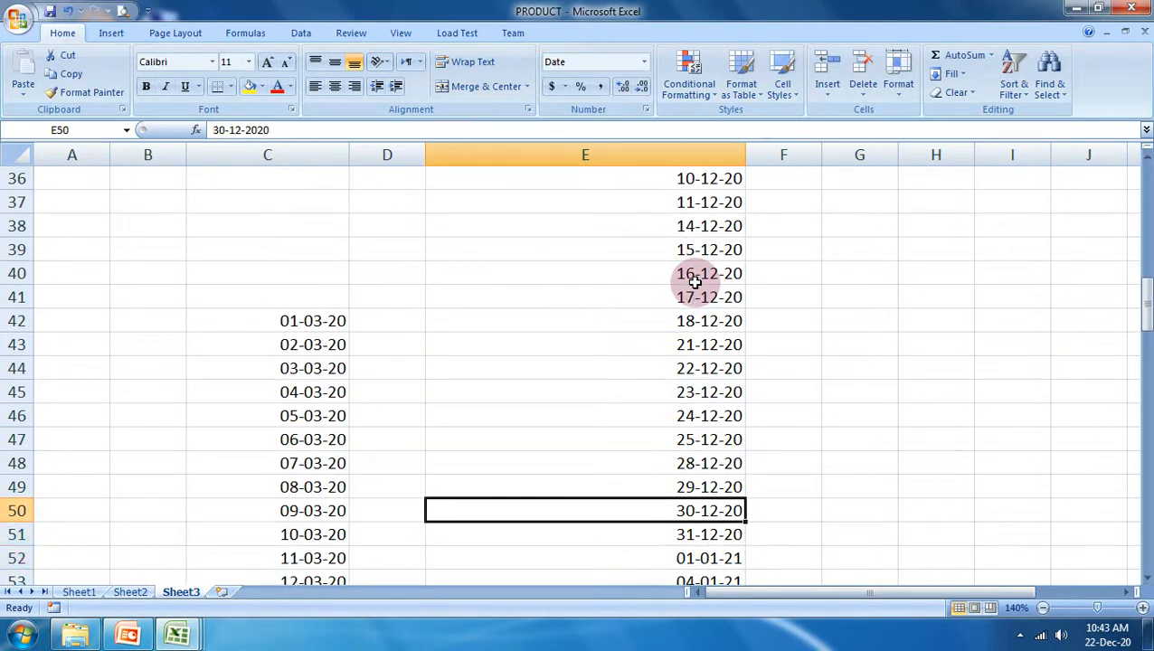
key("Up")
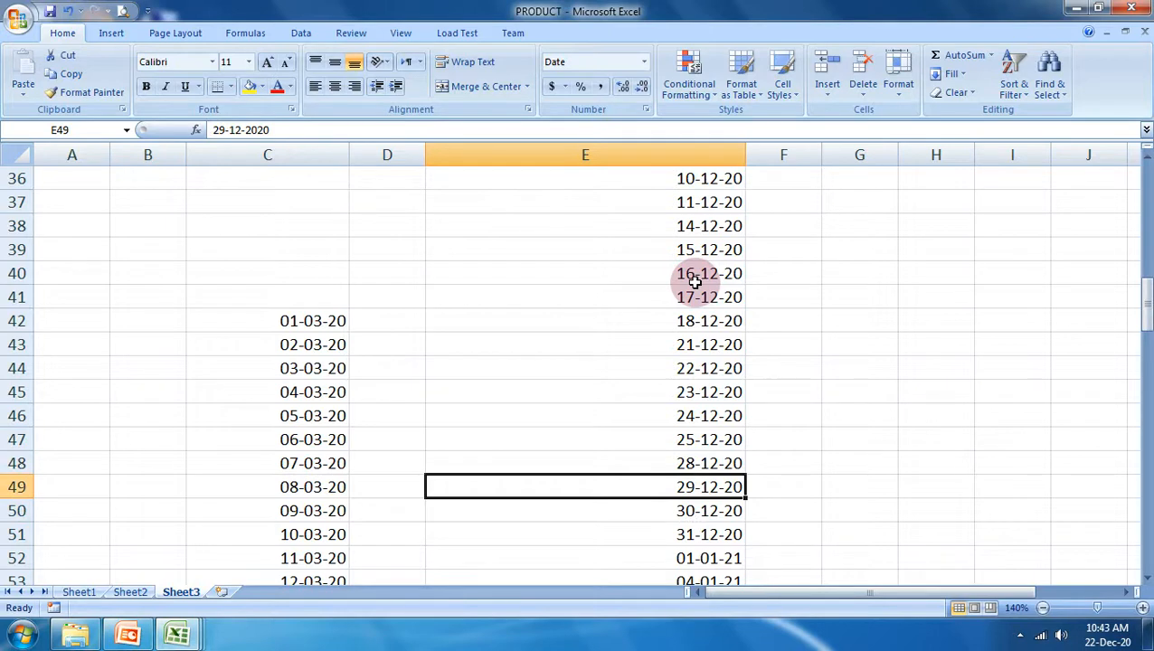
key("Down")
key("Down")
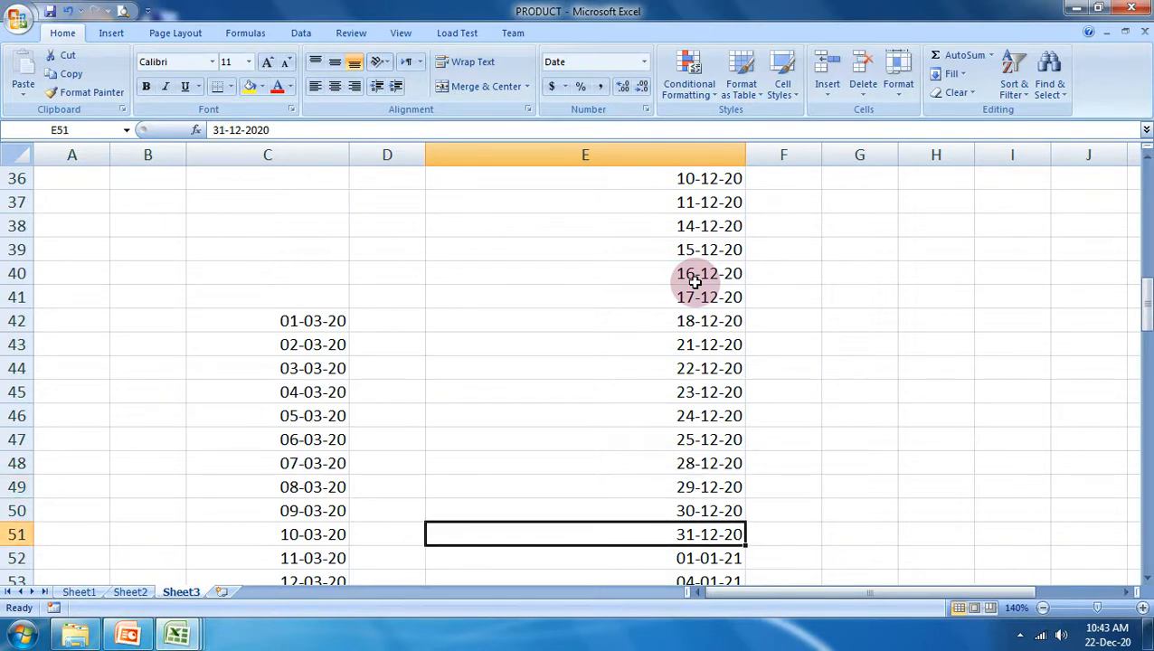
key("Up")
key("Up")
key("Up")
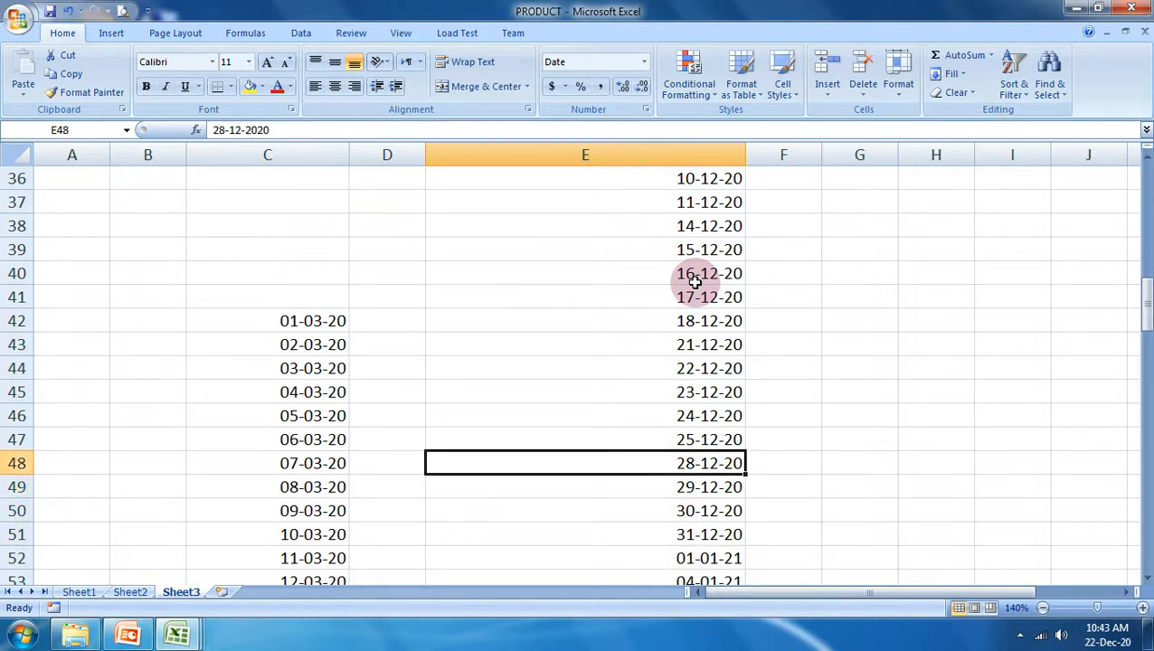
key("Down")
key("Down")
key("Down")
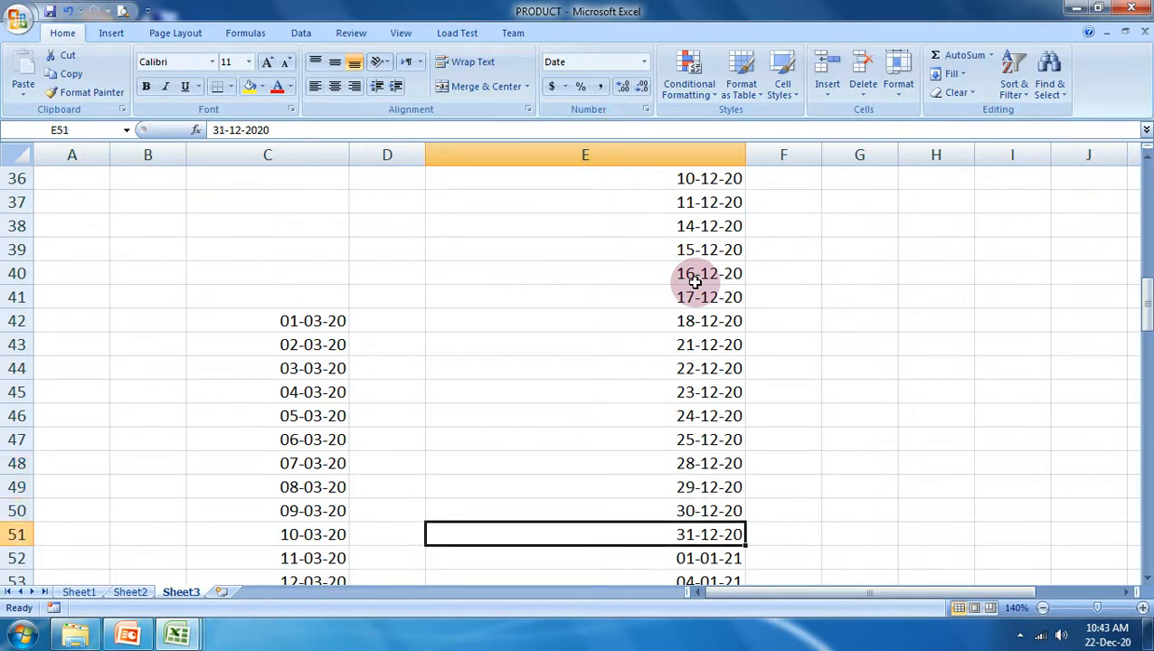
key("Down")
key("Down")
key("Down")
key("Up")
key("Up")
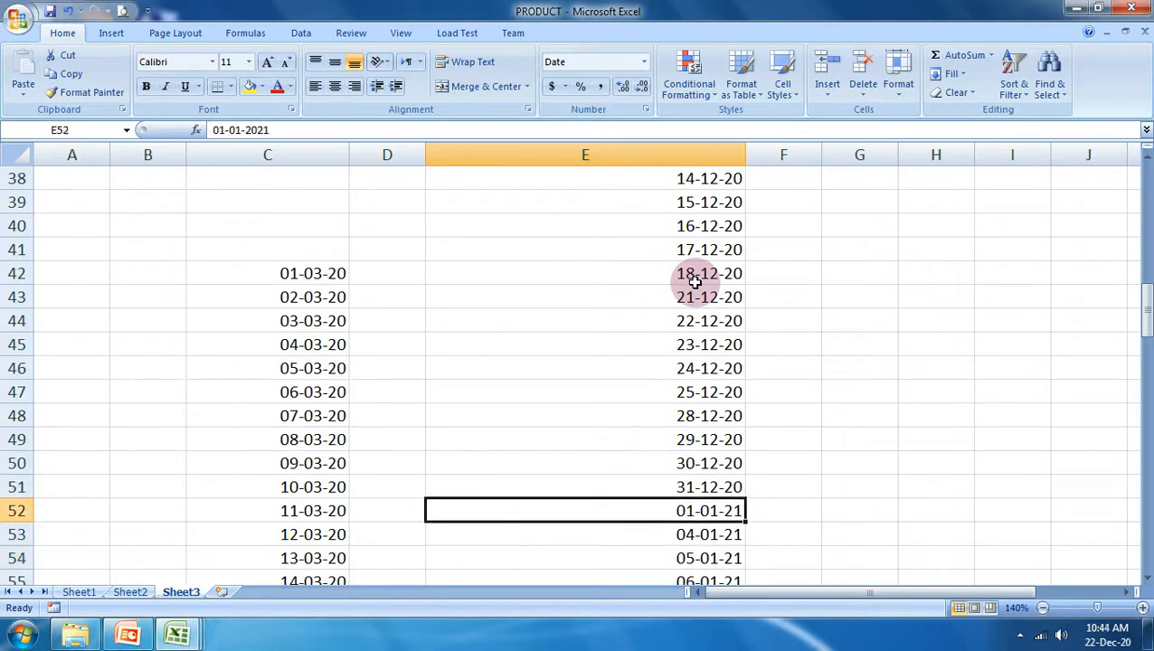
key("Down")
key("Up")
key("Down")
key("Up")
key("Up")
key("Down")
key("Down")
key("Up")
- Move the active cell up column E, past the start of the weekday series, to the empty cell E10
key("Up")
key("Up")
key("Up")
key("Up")
key("Up")
key("Up")
key("Up")
key("Up")
key("Up")
key("Up")
key("Up")
key("Up")
key("Up")
key("Up")
key("Up")
key("Up")
key("Up")
key("Up")
key("Up")
key("Up")
key("Up")
key("Up")
key("Up")
key("Up")
key("Up")
key("Up")
key("Up")
key("Up")
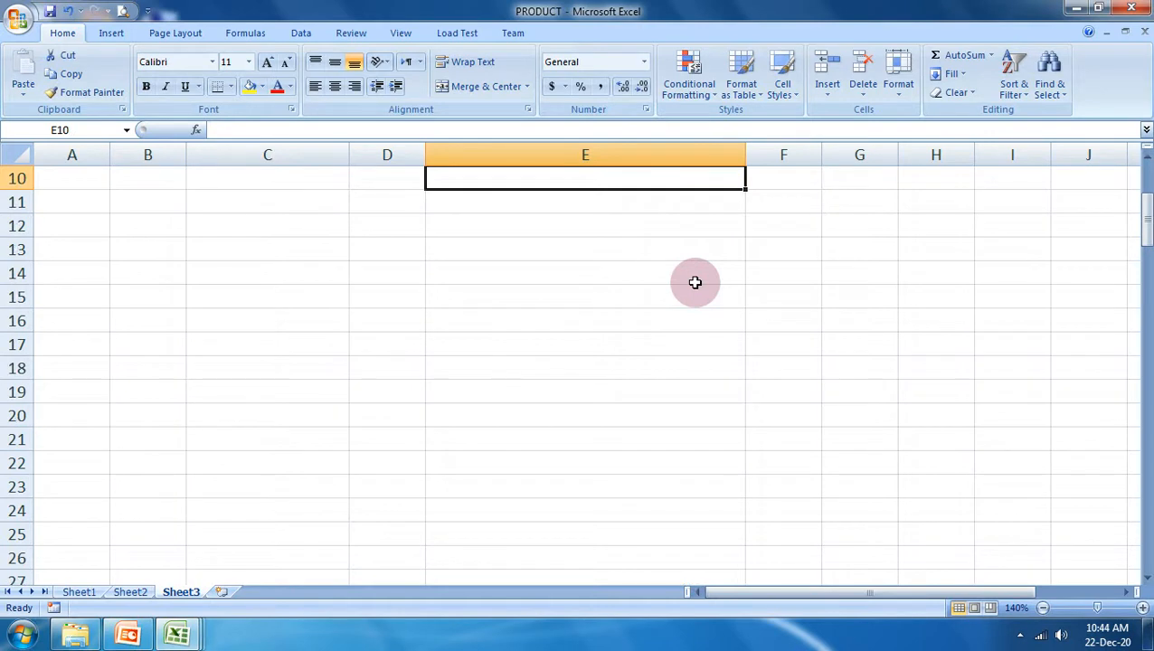
- Refill E29:E60 down the column with a date series using the Month unit and a step value of 1
scroll(727, 307, "down", 8)
scroll(739, 264, "up", 2)
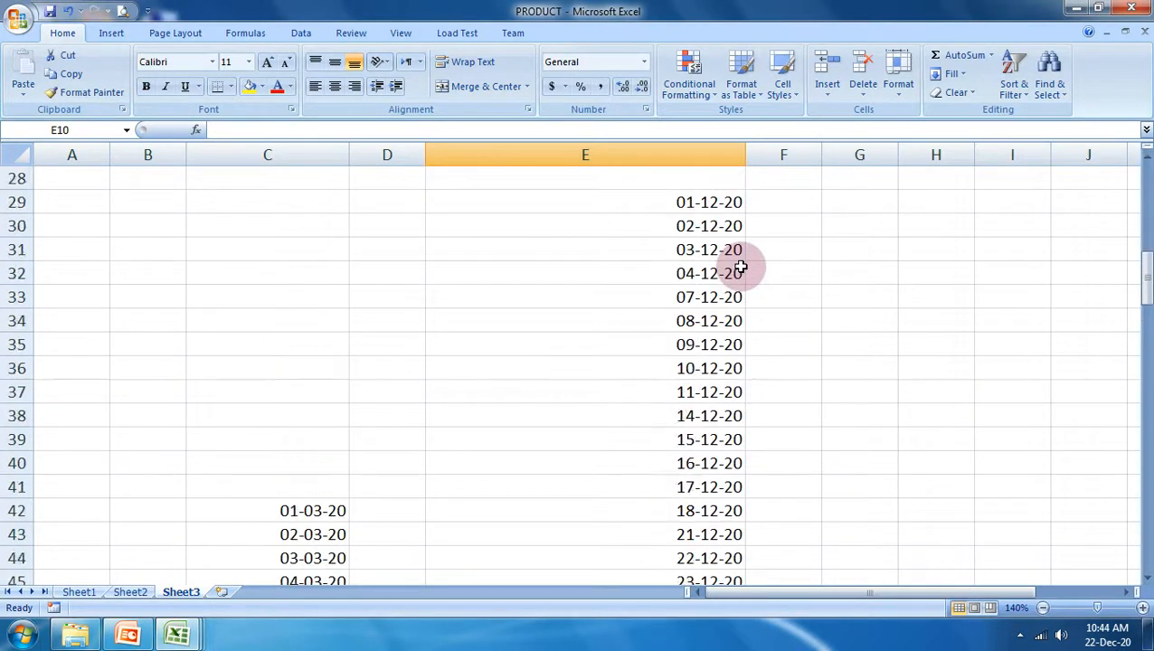
scroll(734, 266, "up", 2)
scroll(732, 265, "down", 2)
left_click(708, 199)
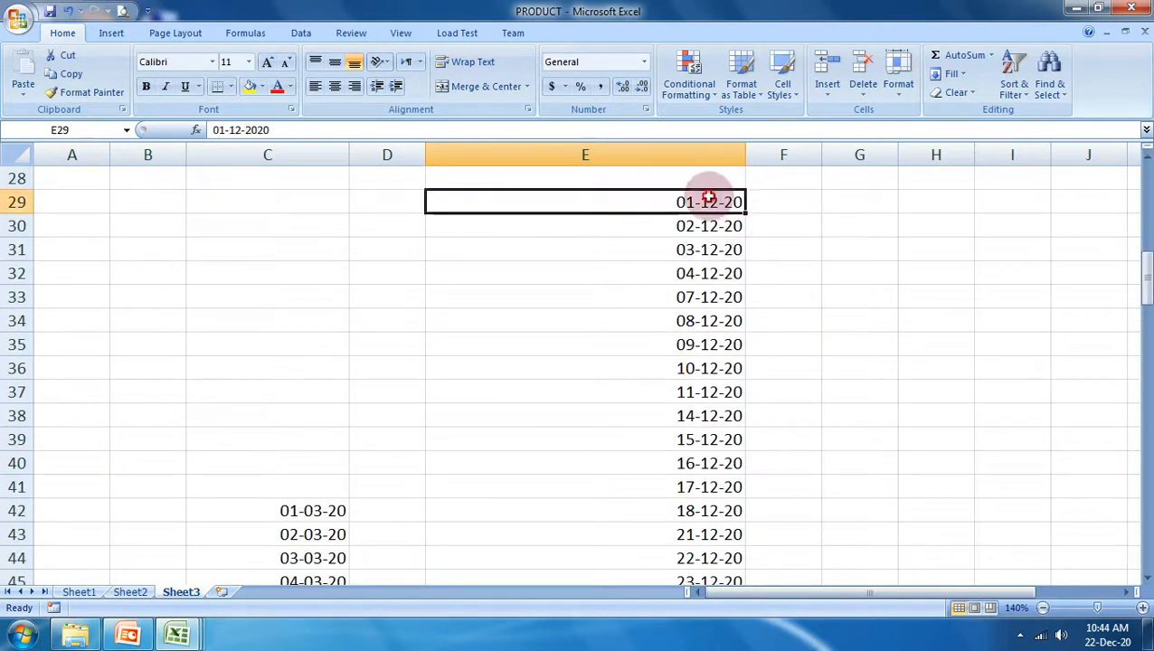
left_click_drag(690, 199, 710, 536)
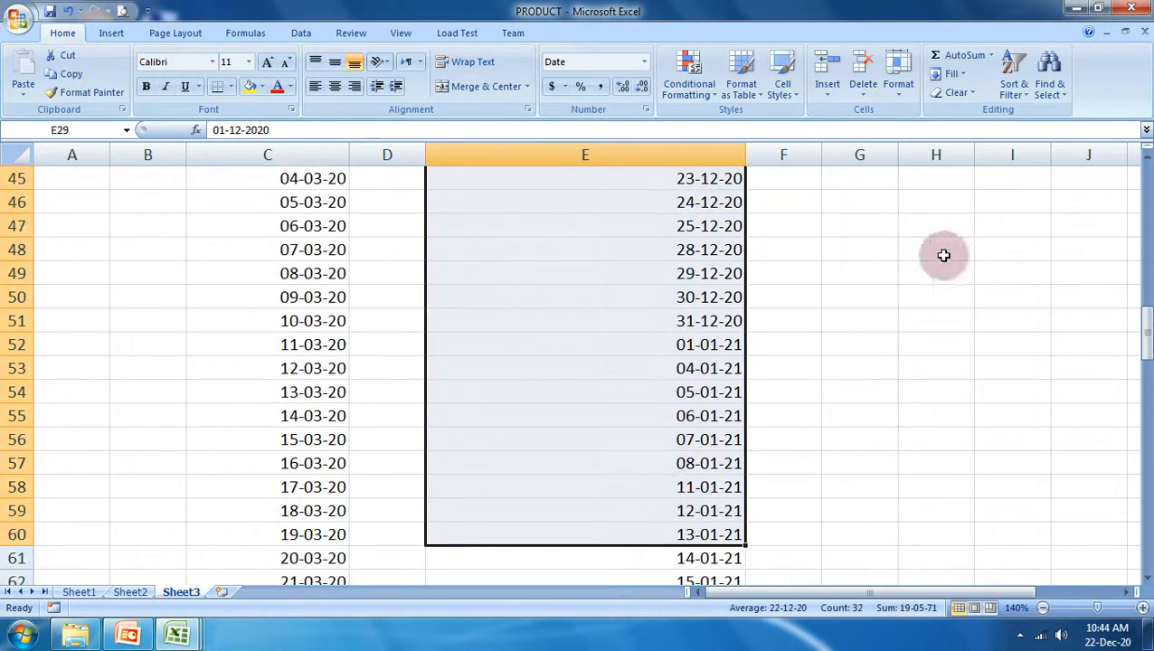
left_click(952, 73)
left_click(973, 184)
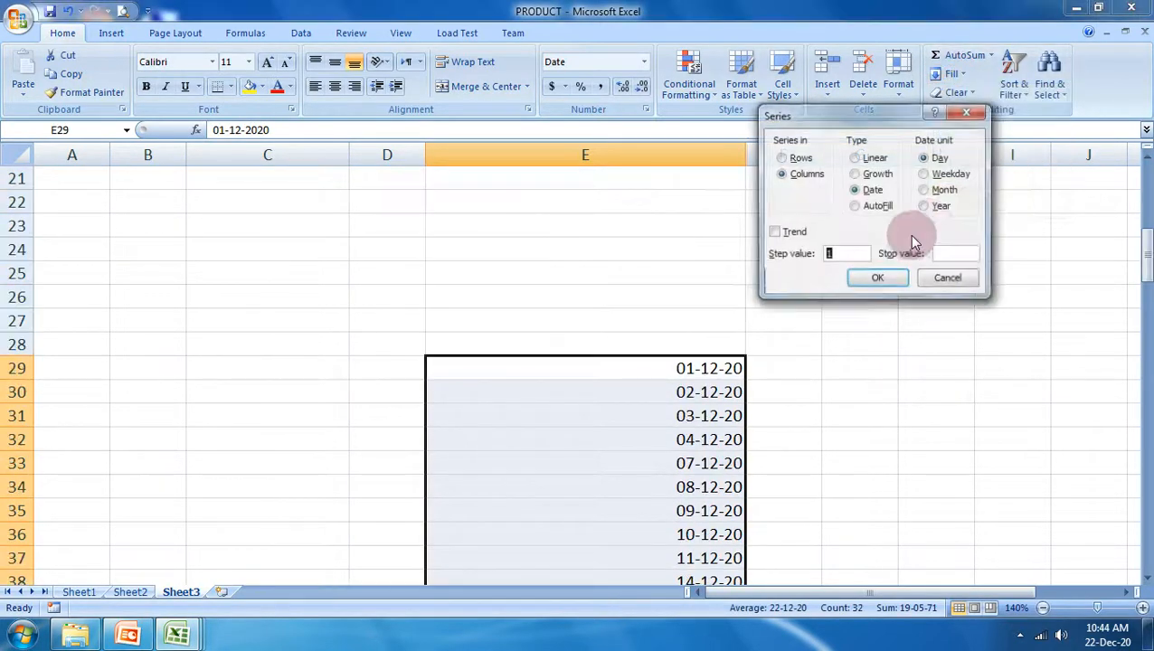
left_click(941, 191)
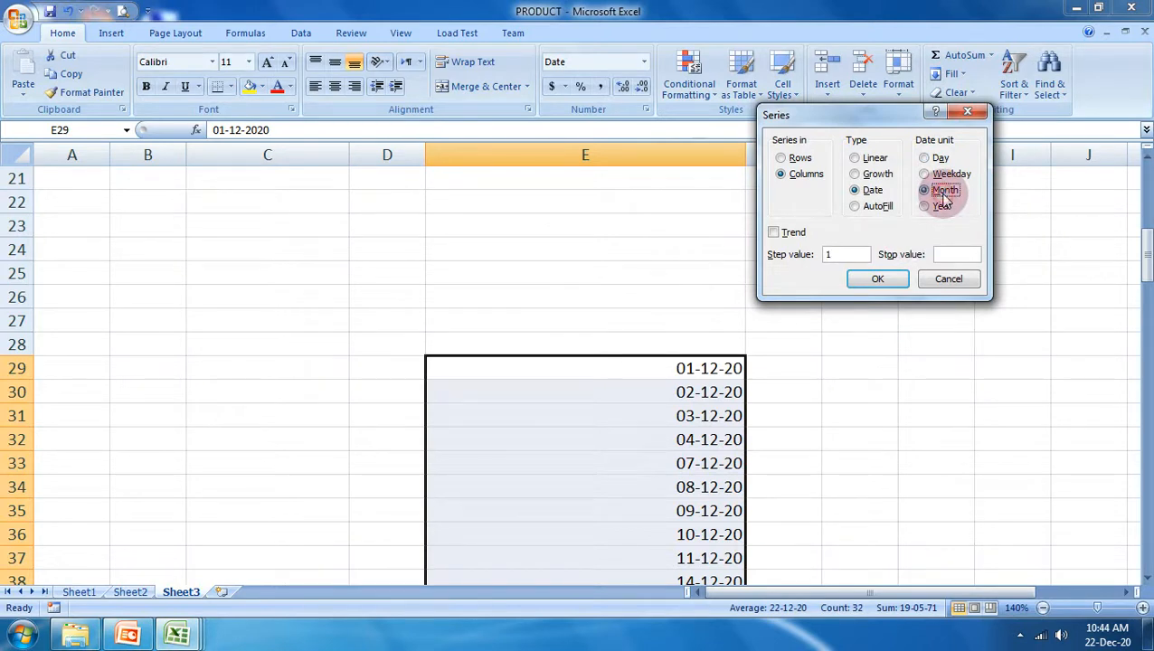
left_click(889, 277)
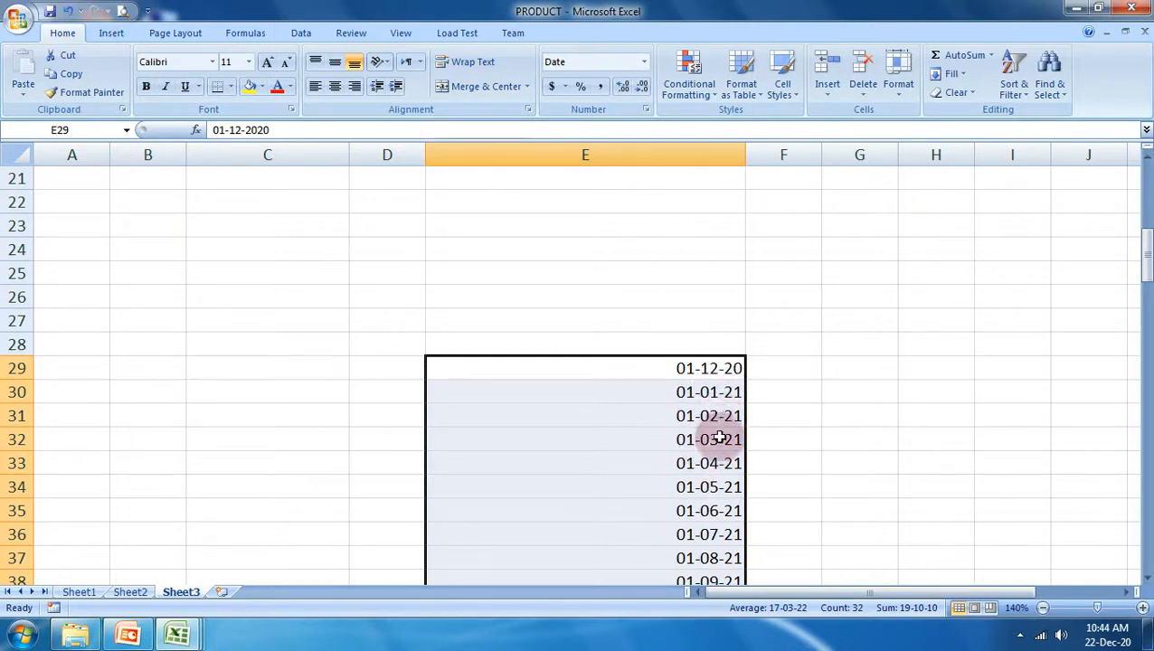
scroll(721, 507, "down", 2)
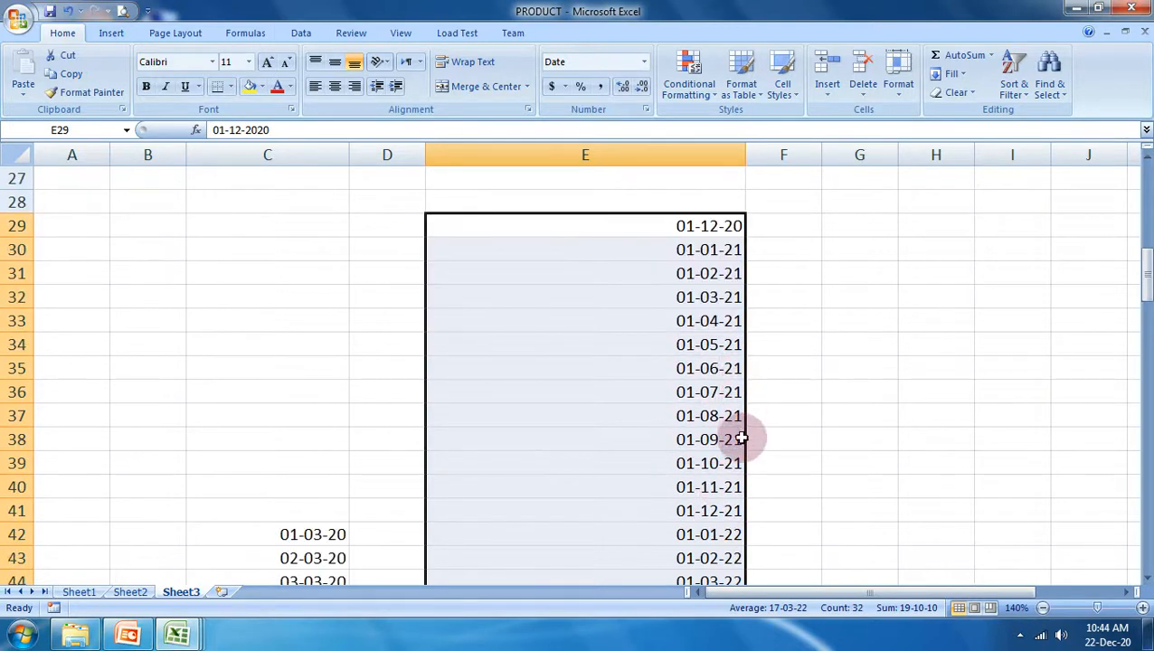
scroll(735, 486, "down", 4)
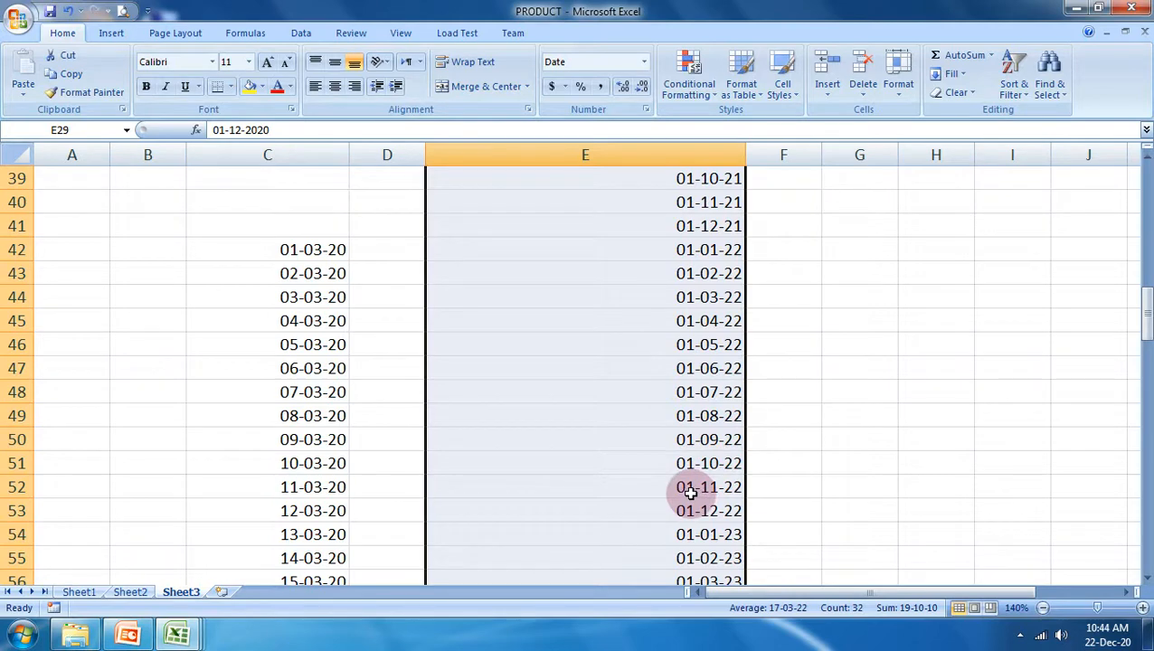
scroll(894, 476, "up", 13)
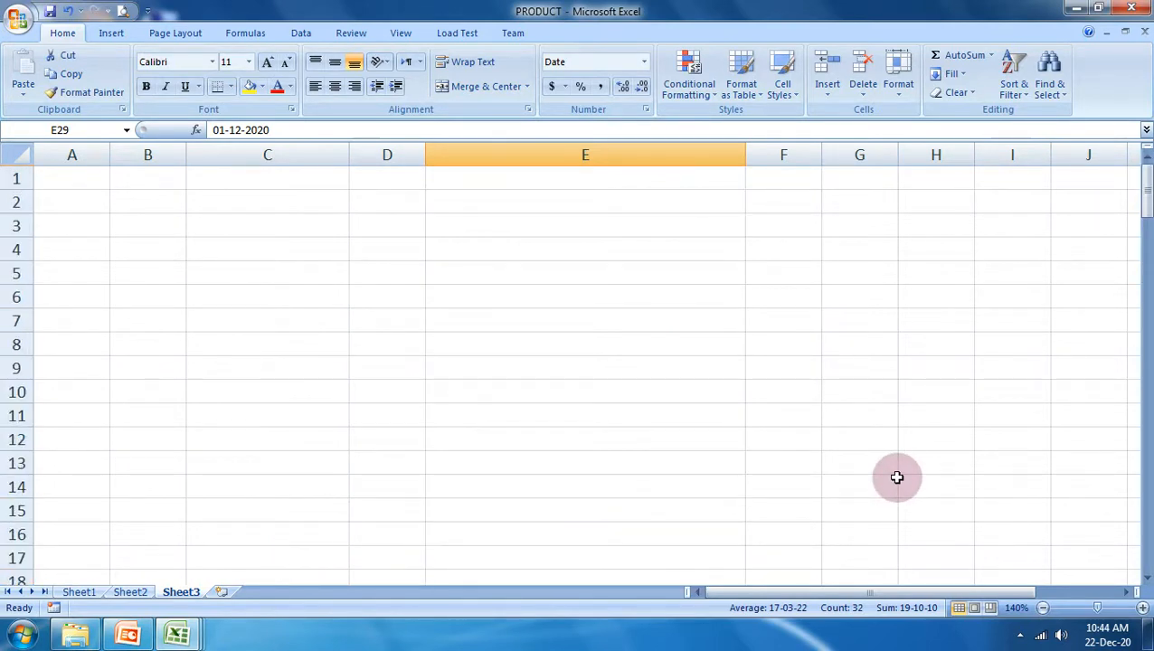
- Refill E61:E81 down the column with a date series using the Year unit and a step value of 1
scroll(896, 471, "down", 20)
left_click(918, 365)
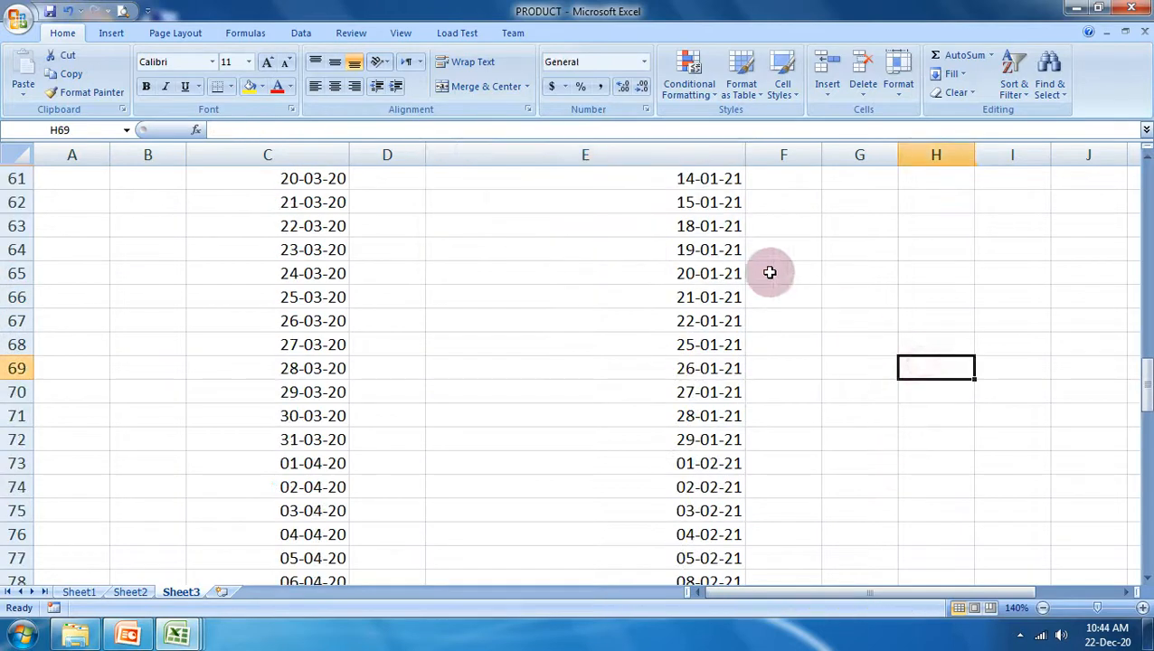
left_click_drag(684, 176, 688, 543)
scroll(874, 328, "up", 6)
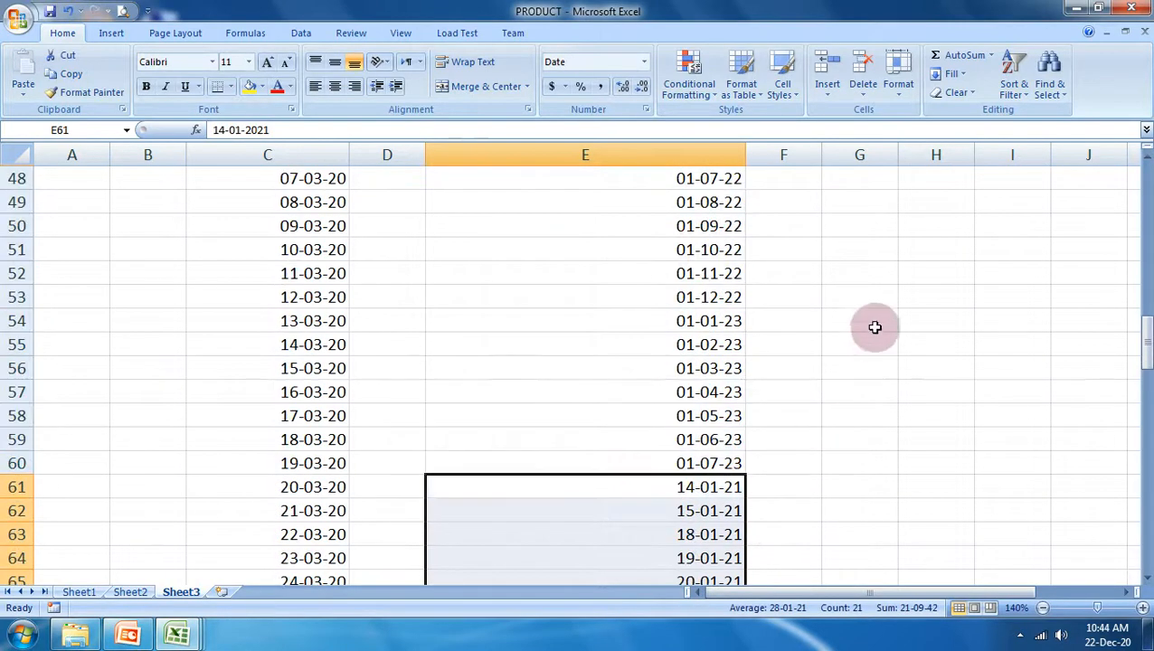
left_click(950, 73)
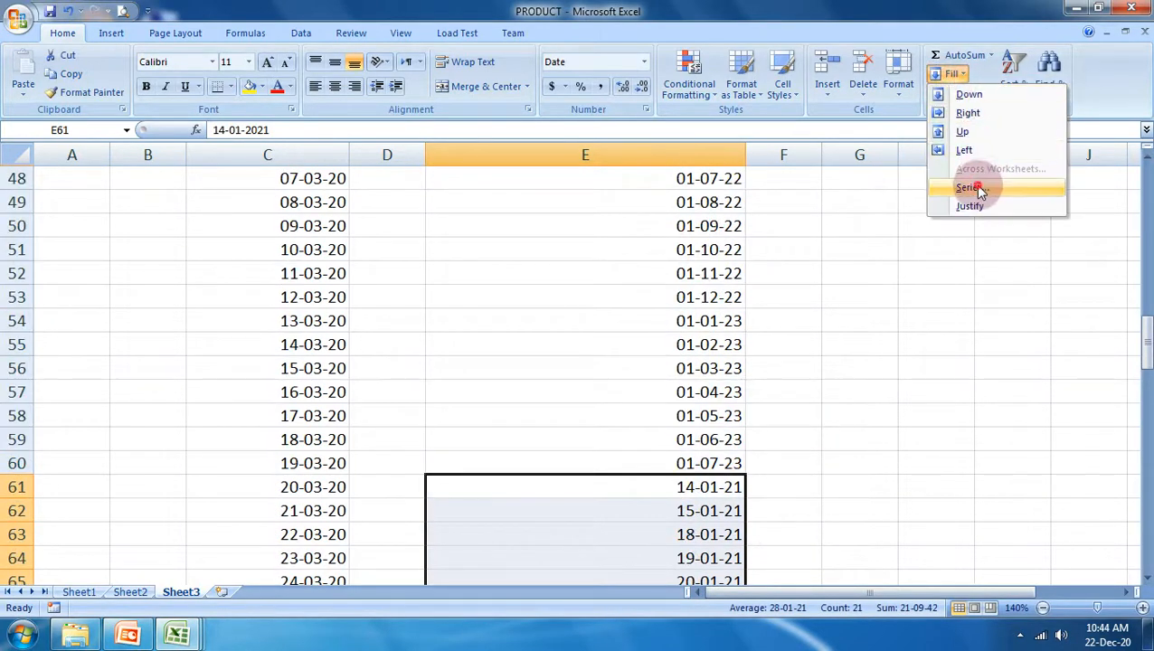
left_click(977, 189)
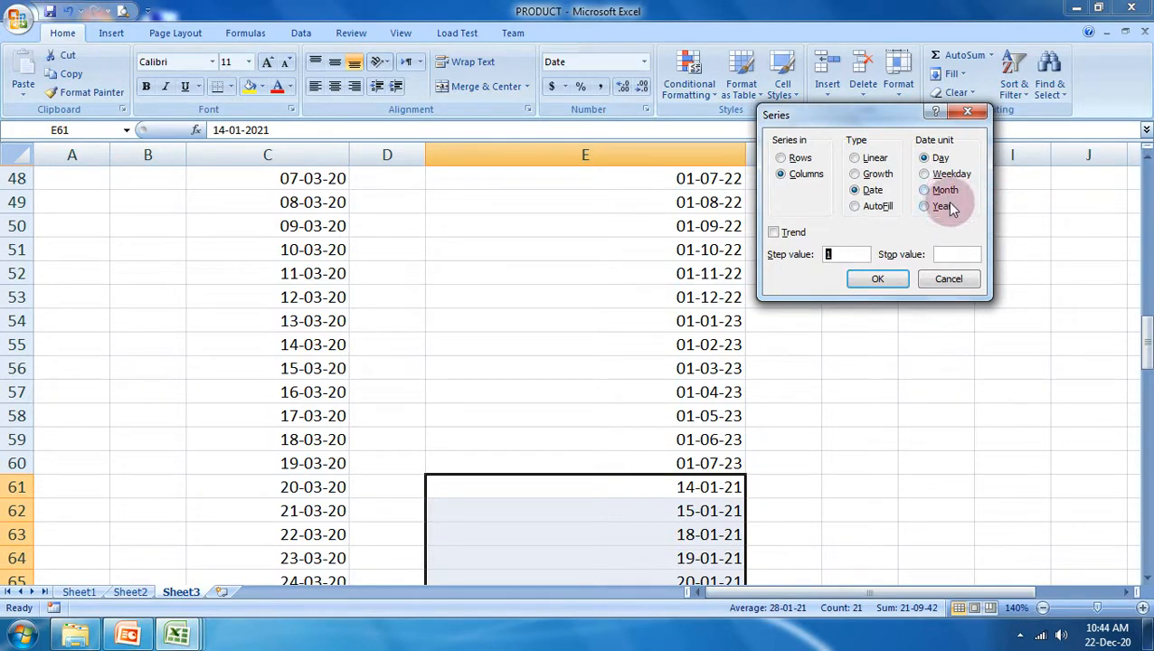
left_click(942, 207)
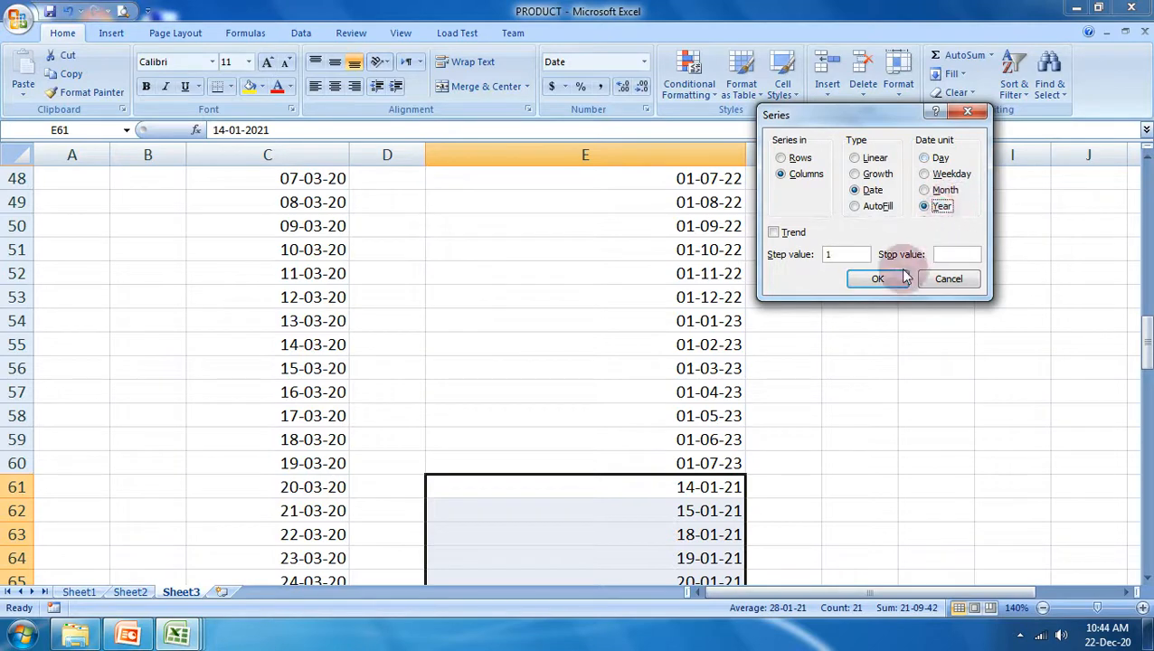
left_click(878, 279)
- Check the yearly dates in column E from E61 through the last filled cells E80 and E81
scroll(882, 276, "down", 4)
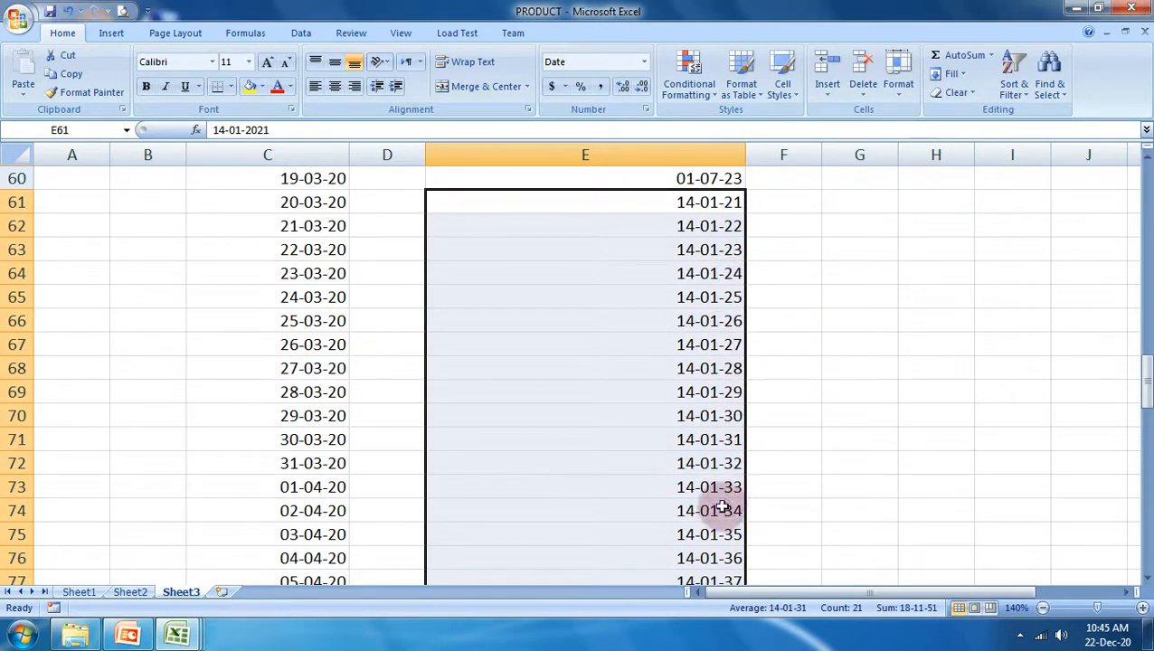
scroll(730, 510, "down", 4)
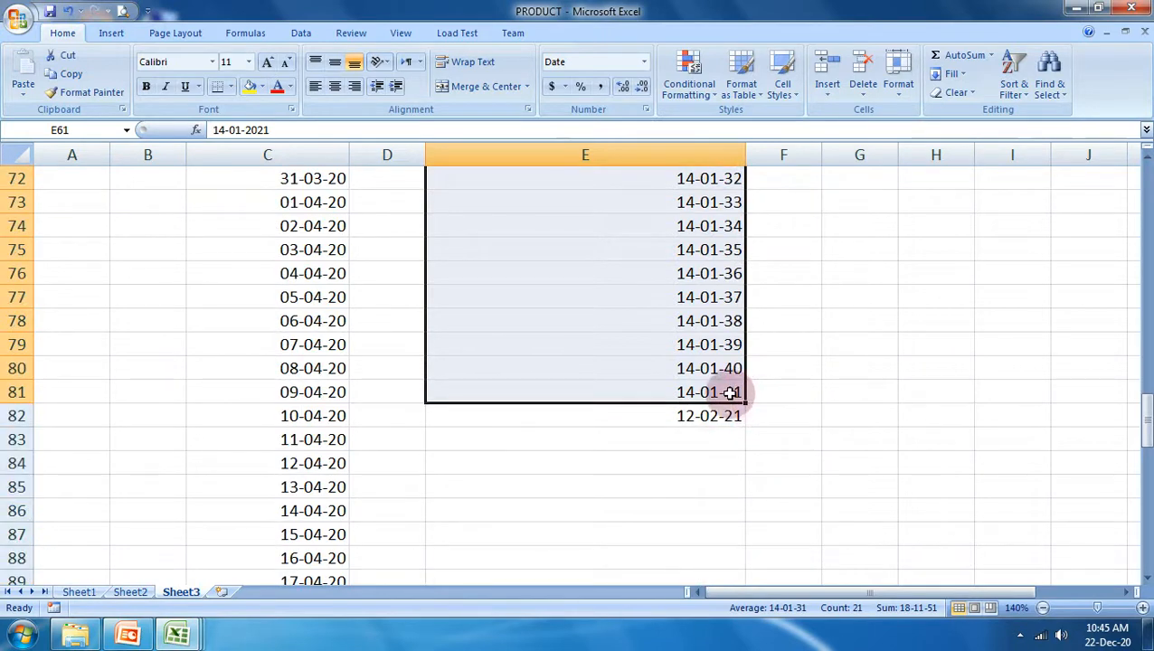
left_click(742, 393)
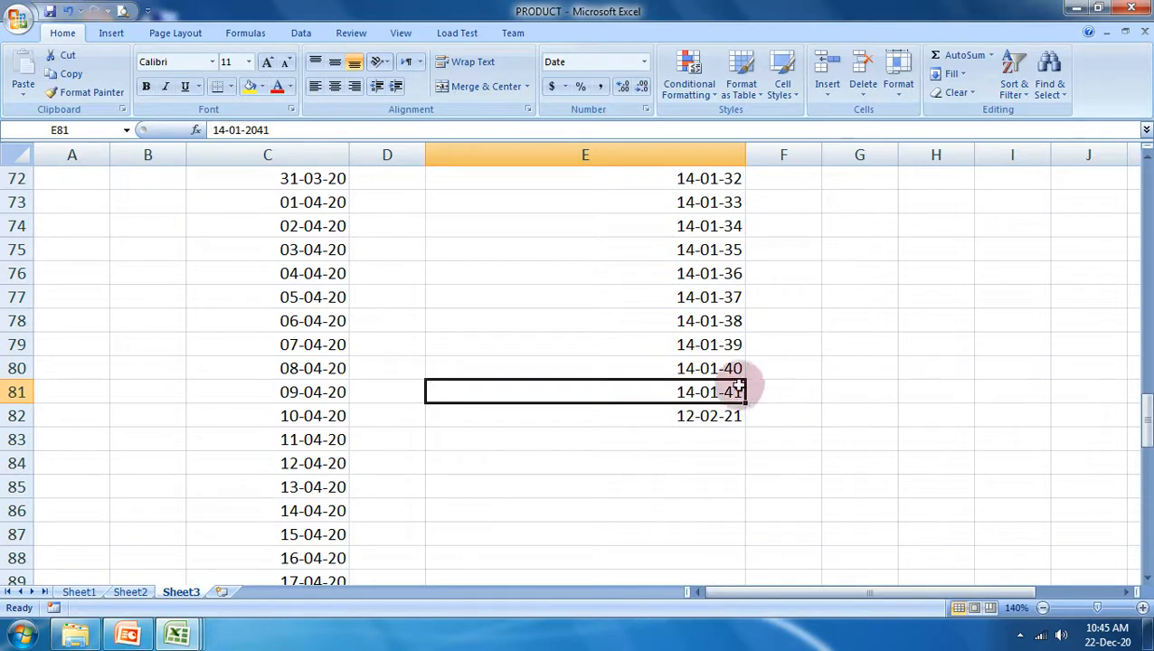
left_click(727, 371)
left_click(740, 390)
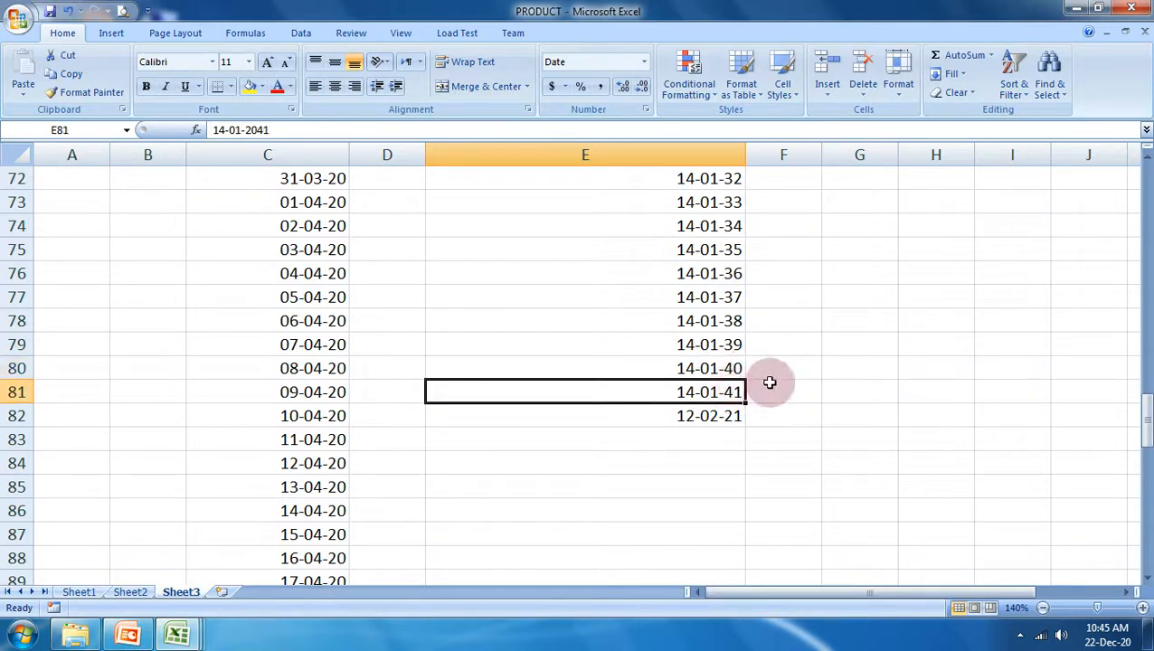
scroll(778, 377, "down", 4)
scroll(779, 376, "up", 6)
scroll(780, 375, "up", 4)
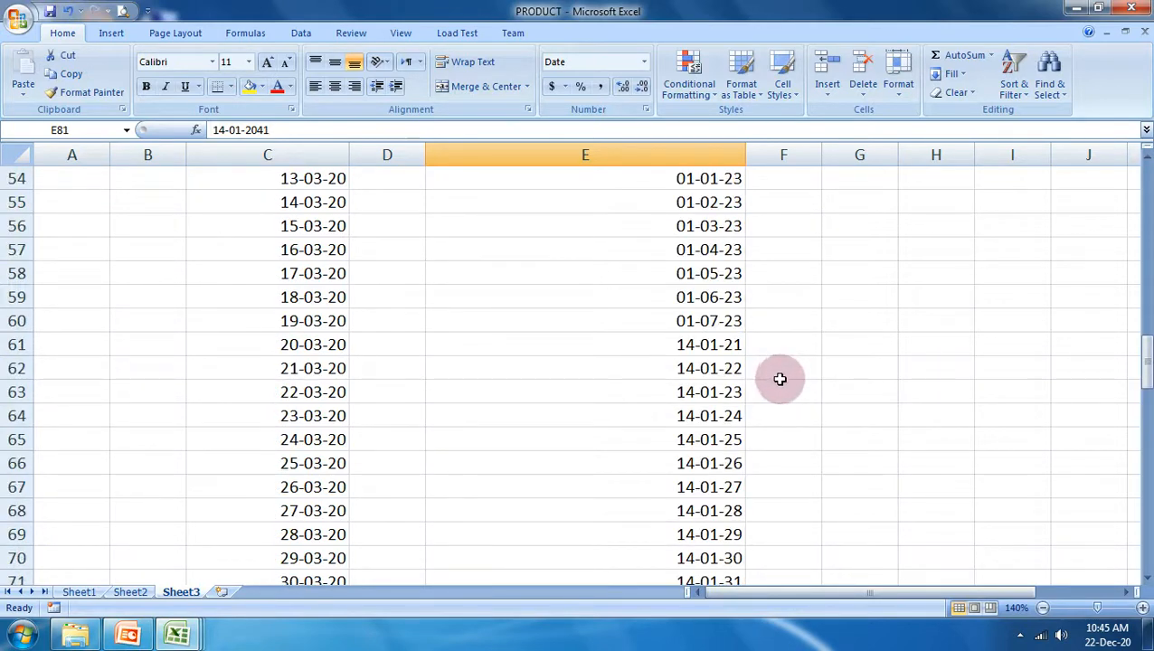
- Clear the contents of column E and of all remaining cells on Sheet3
key("ctrl+space")
key("Delete")
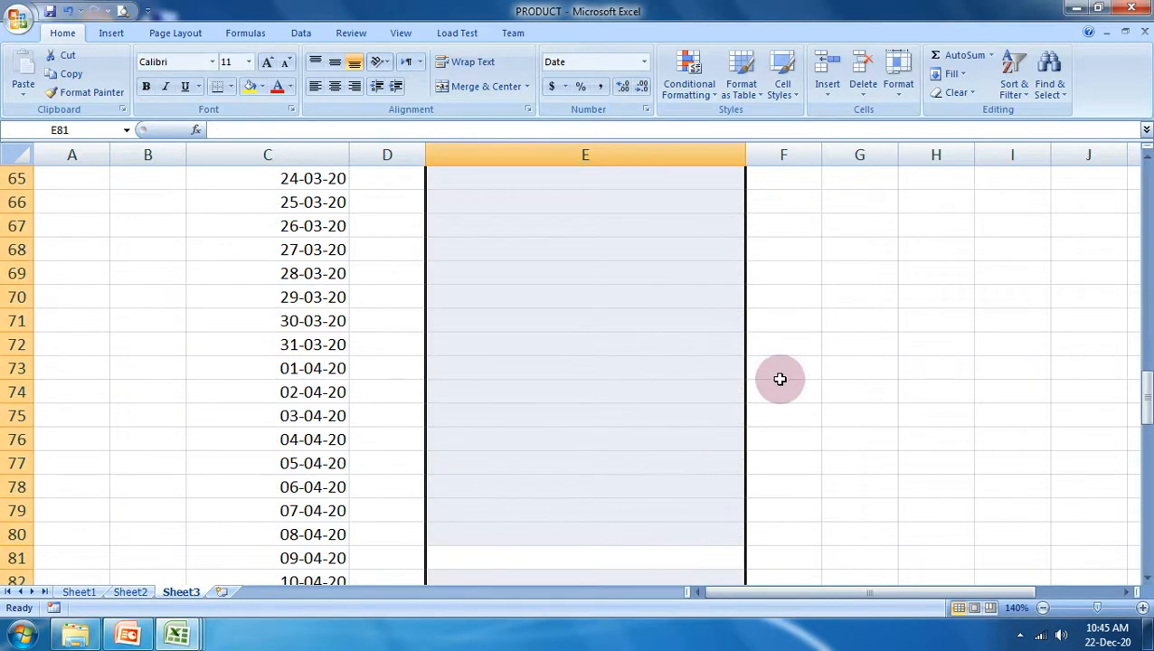
left_click(943, 394)
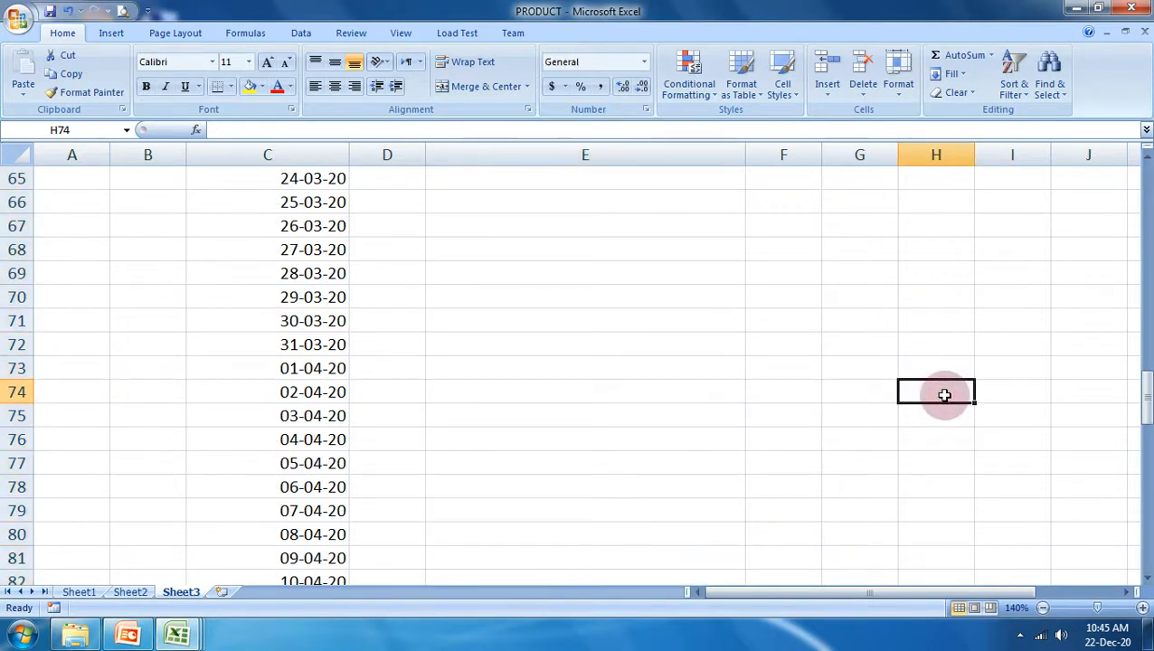
key("ctrl+a")
key("Delete")
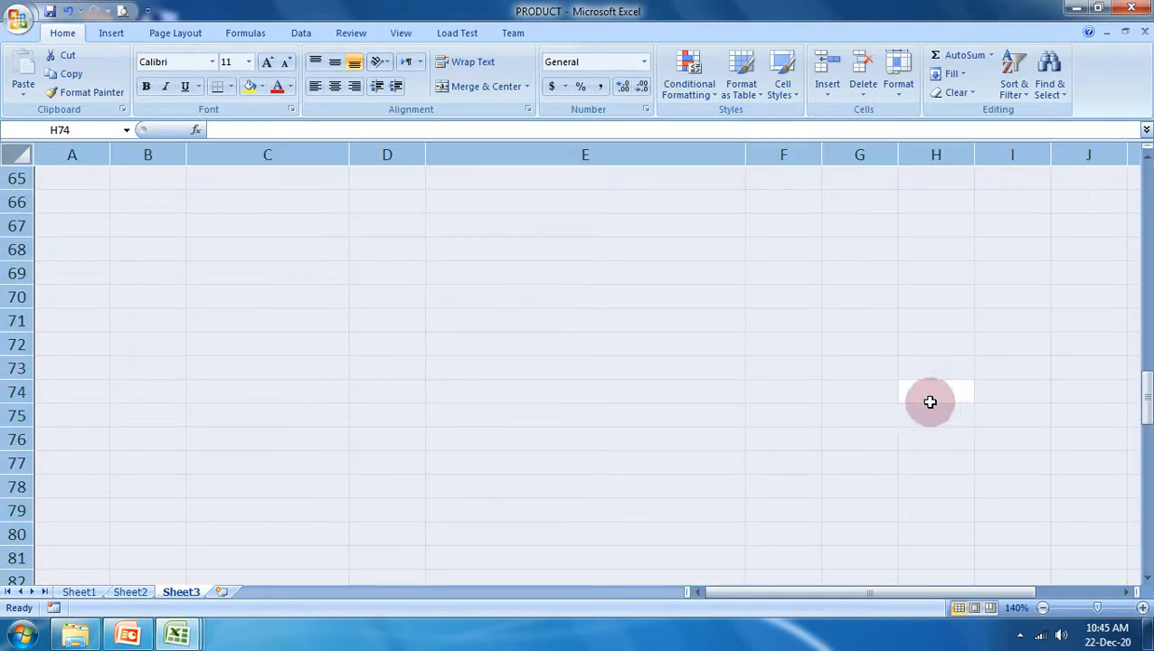
- Narrow column E to slightly more than the width of column D and select cell F13
left_click(665, 367)
scroll(663, 362, "up", 8)
scroll(663, 362, "up", 10)
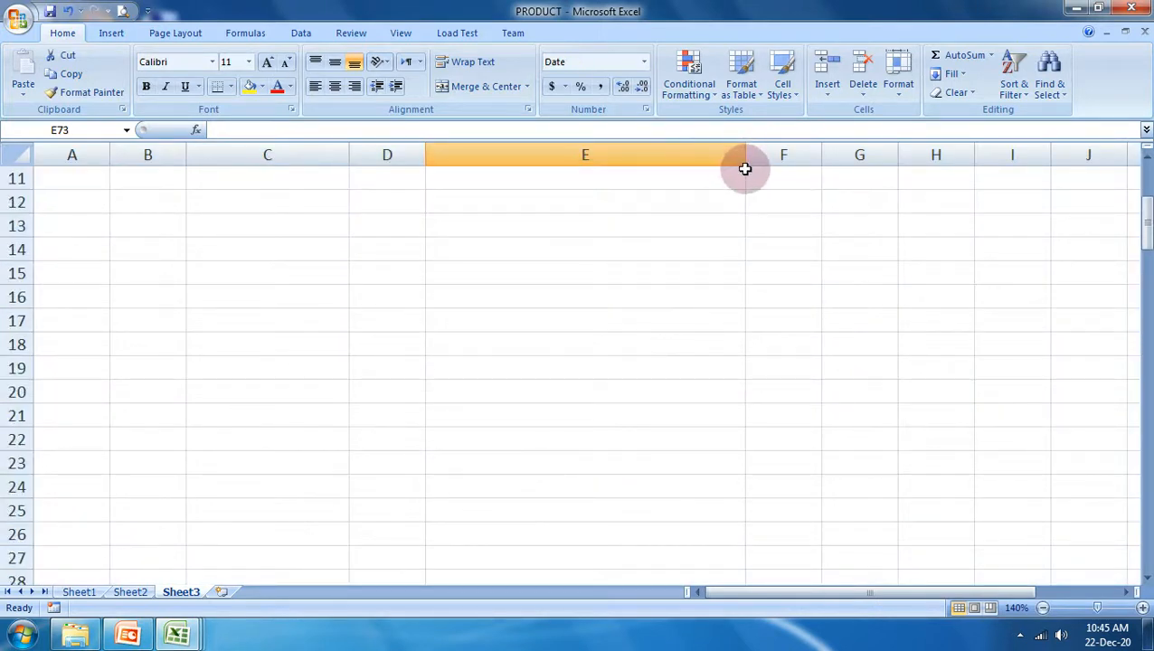
left_click_drag(744, 154, 520, 150)
left_click(538, 230)
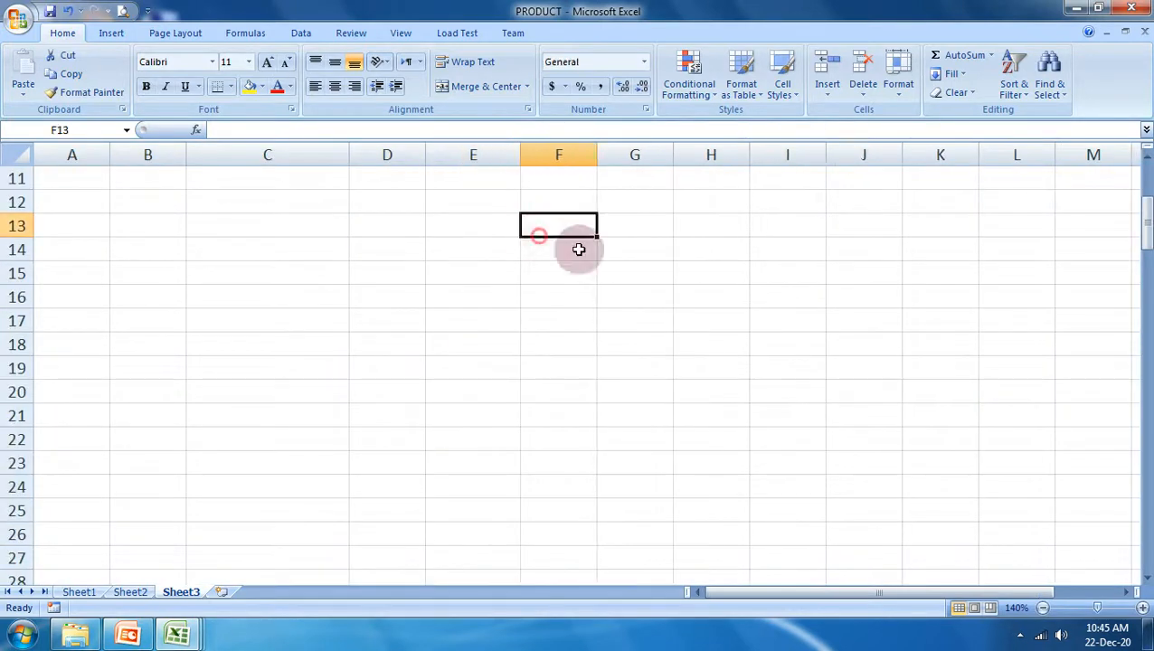
- Switch to the MS excel presentation in PowerPoint, start the slide show from slide 19 and advance to the Alignment slide
left_click(126, 636)
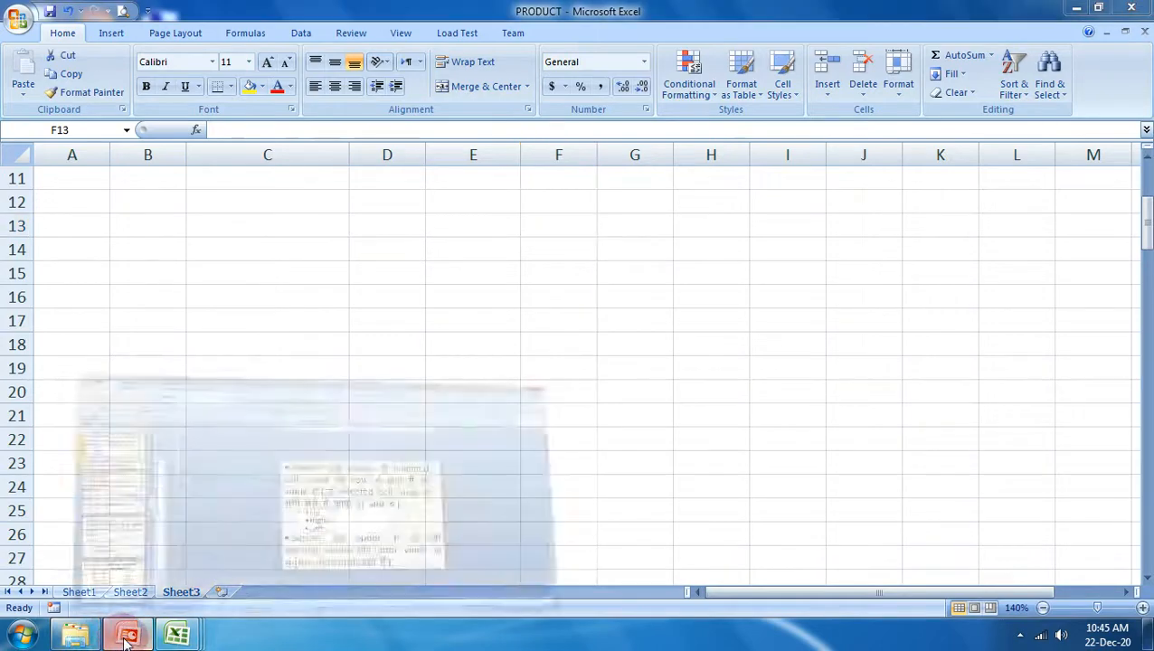
left_click(128, 638)
left_click(126, 638)
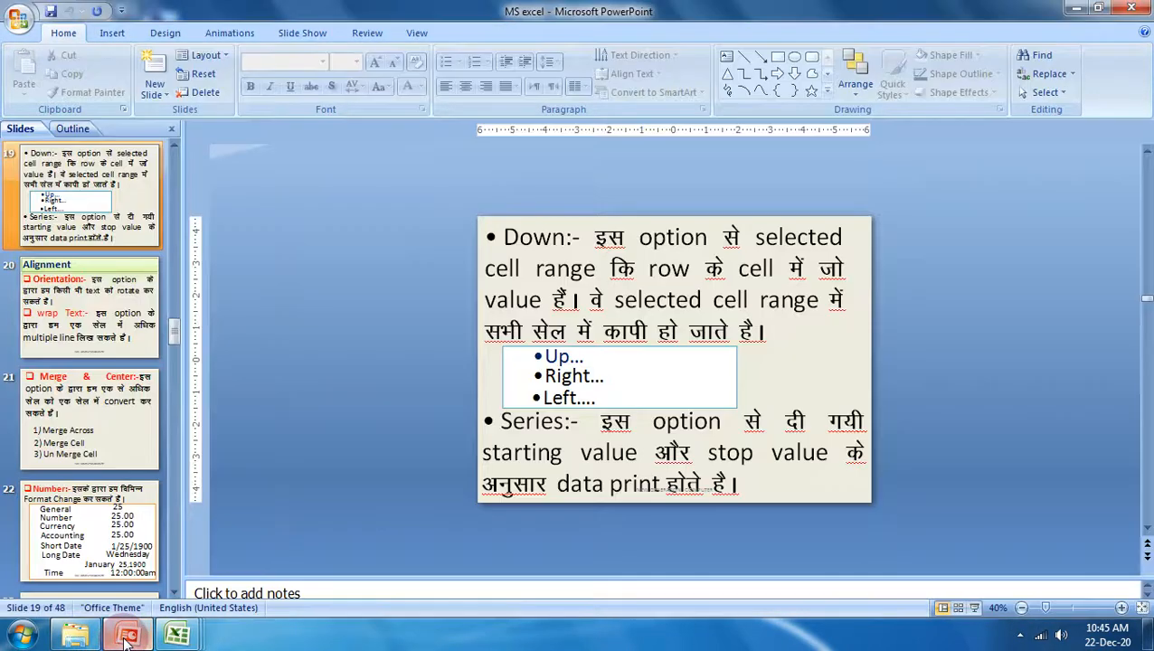
key("shift+F5")
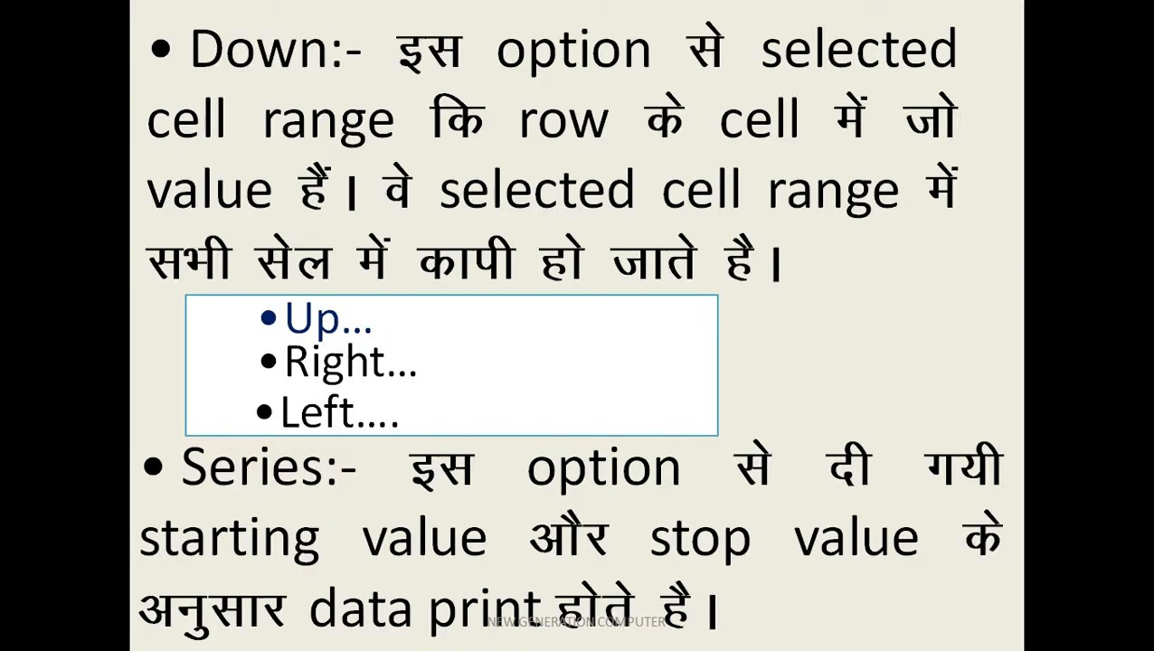
key("Right")
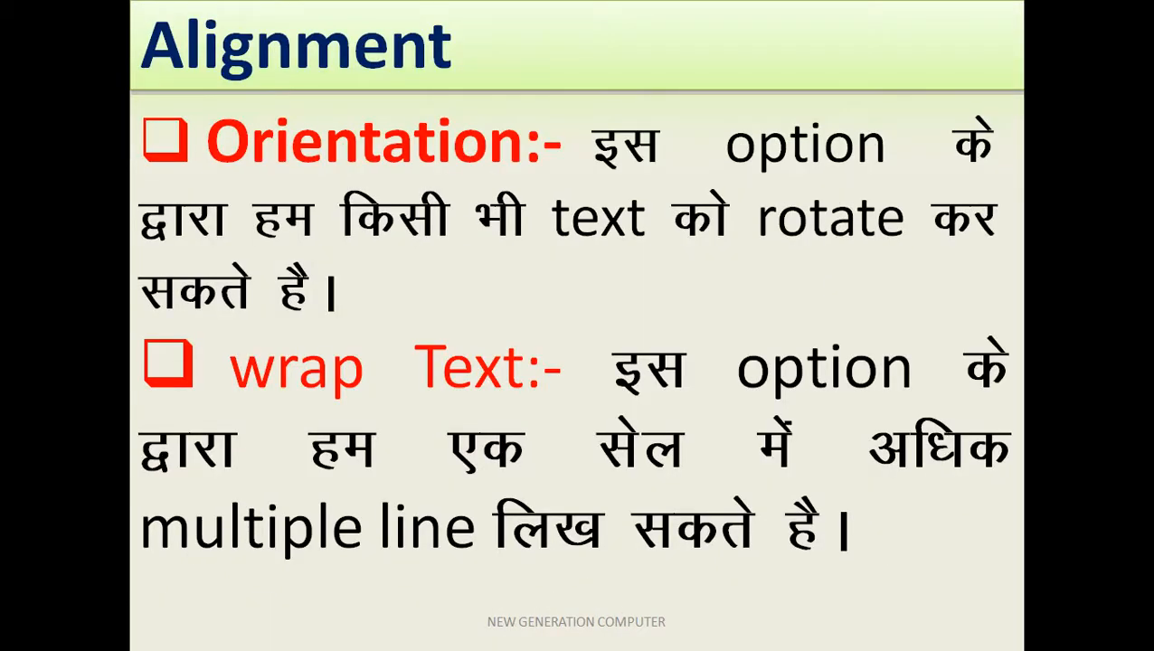
- Cycle through the open windows from the slide show back to the PRODUCT workbook in Excel
key("super+Tab")
key("super+Tab")
key("super+Tab")
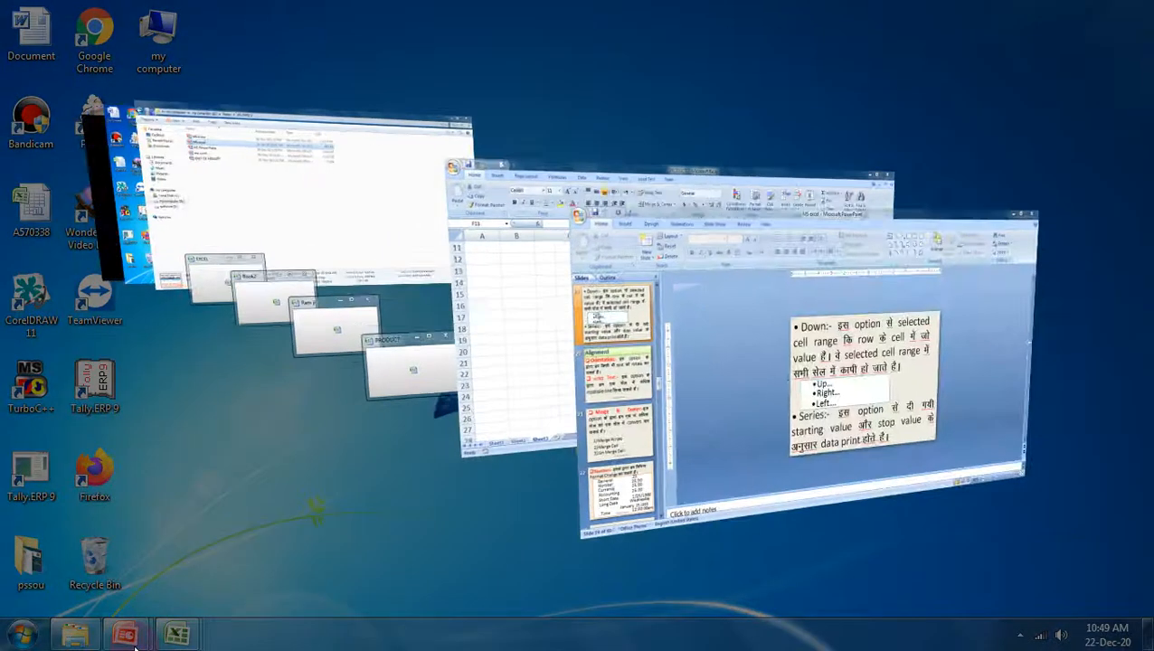
key("super+Tab")
key("super+Tab")
key("super+Tab")
key("super+Tab")
key("super+Tab")
key("super+Tab")
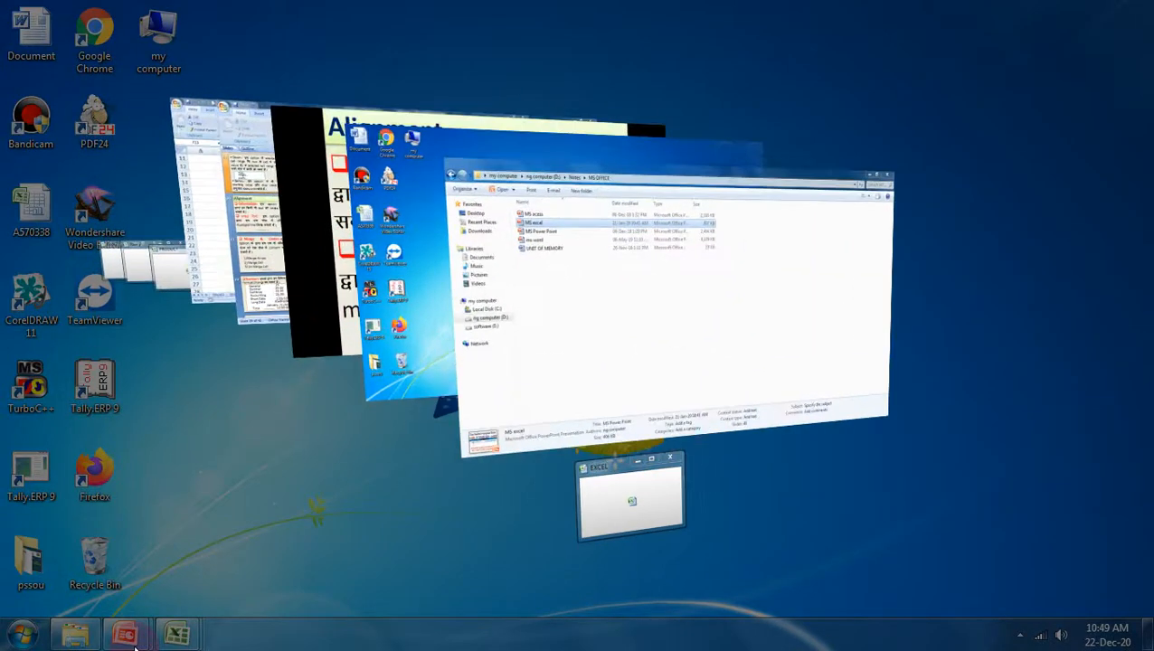
key("super+Tab")
key("super+Tab")
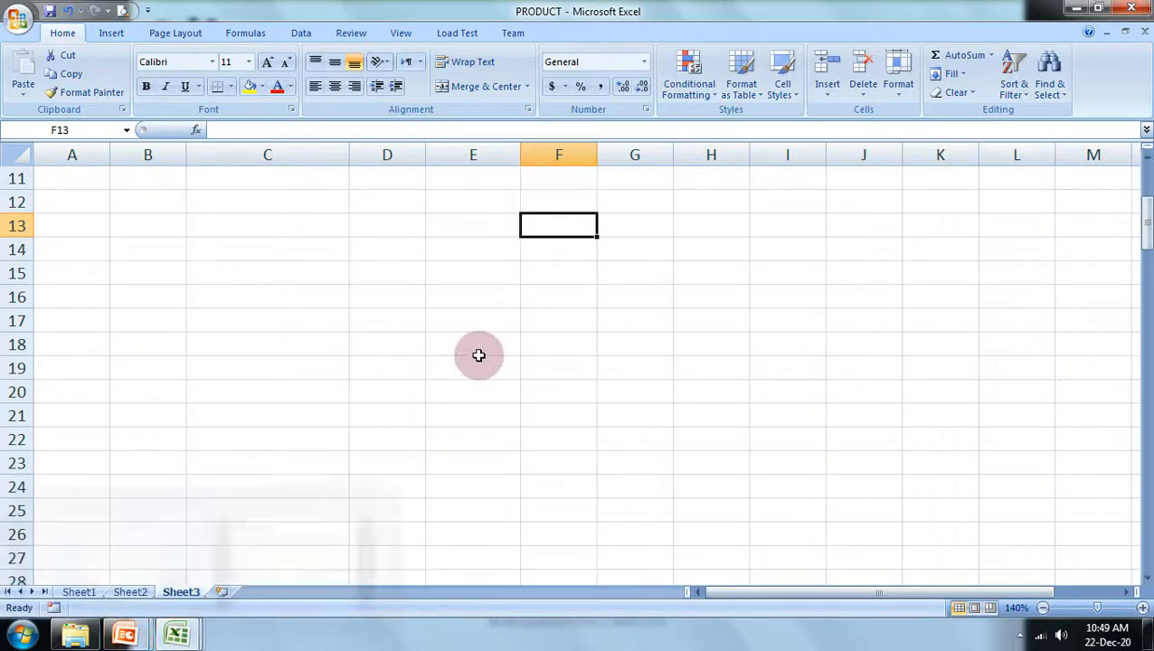
- Keep the workbook window maximized and select the empty cell E5 on Sheet3
scroll(469, 368, "up", 4)
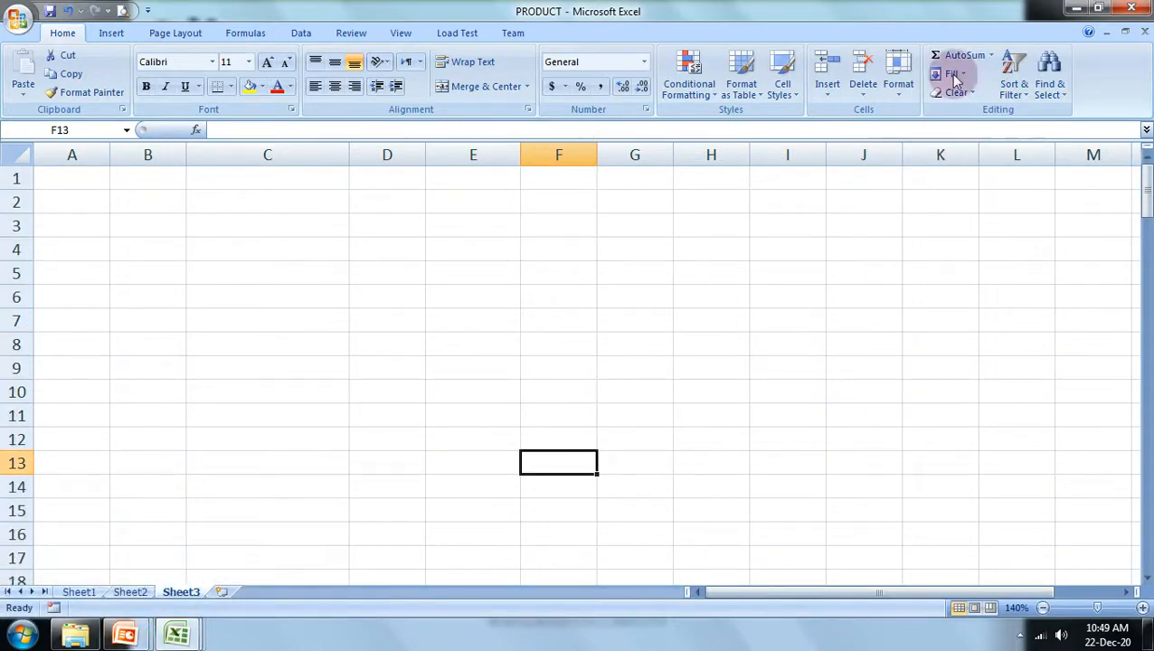
left_click(1096, 9)
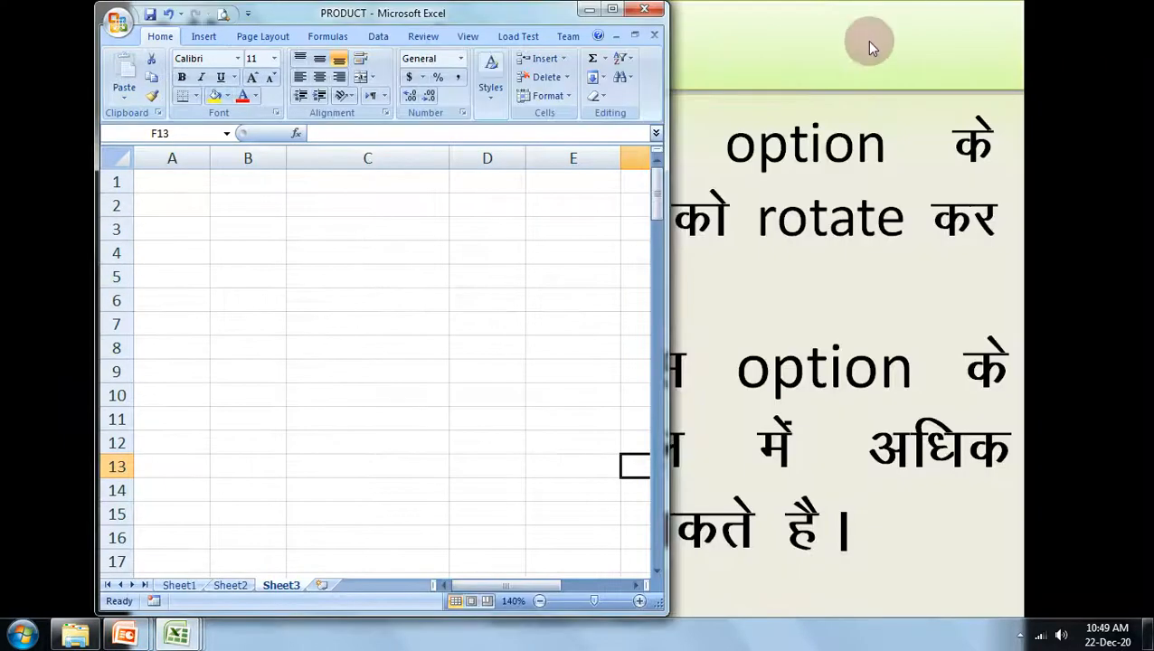
left_click(612, 9)
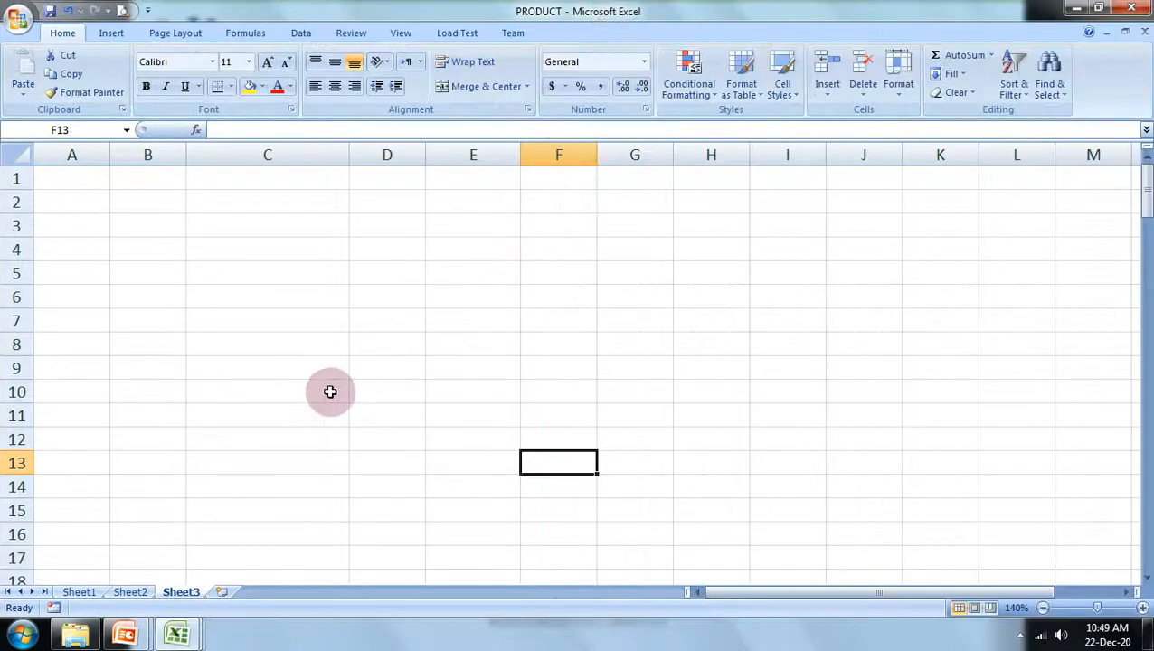
left_click(342, 257)
left_click(438, 268)
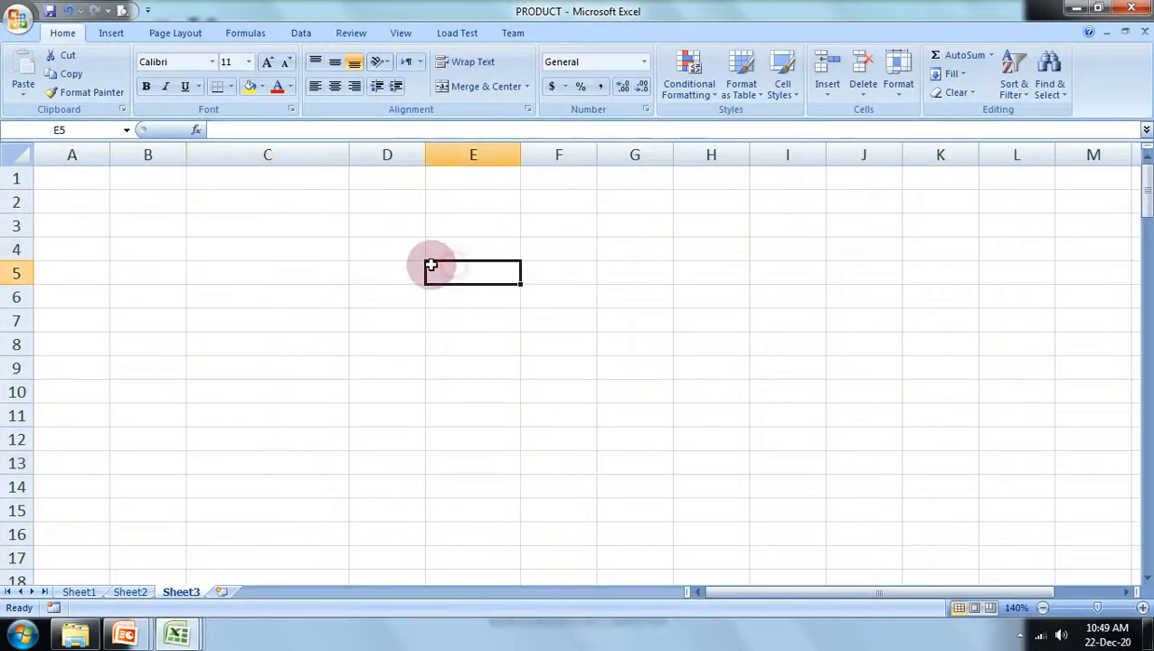
- Enter the text computer in cell D5 and keep that cell selected
left_click(392, 269)
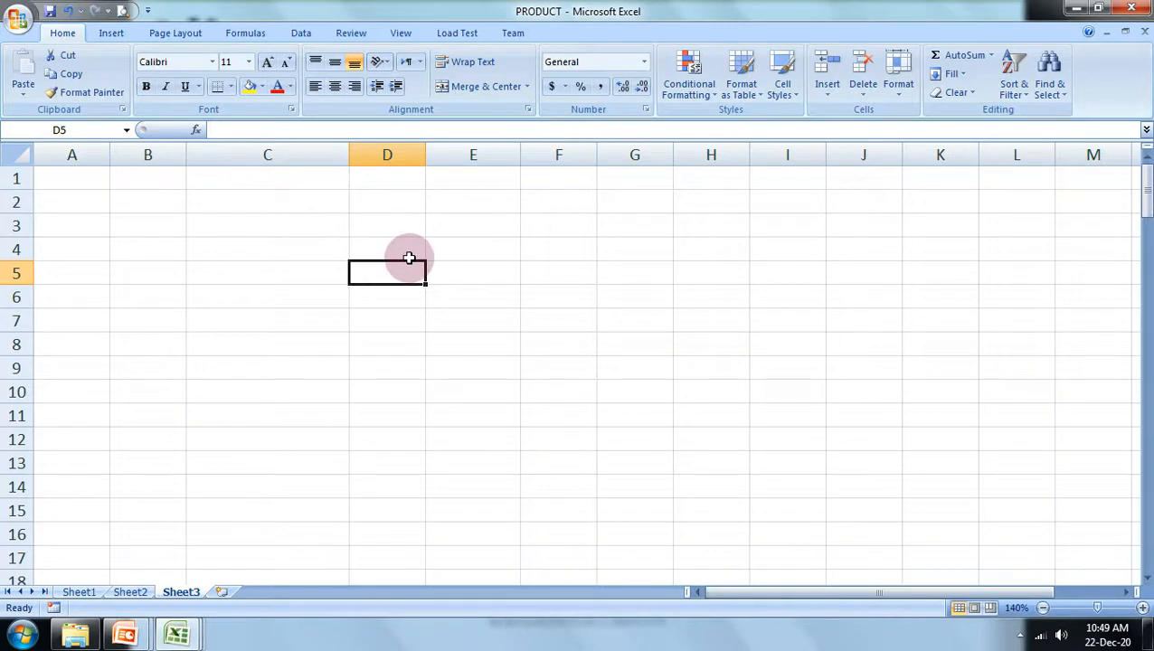
type("computer")
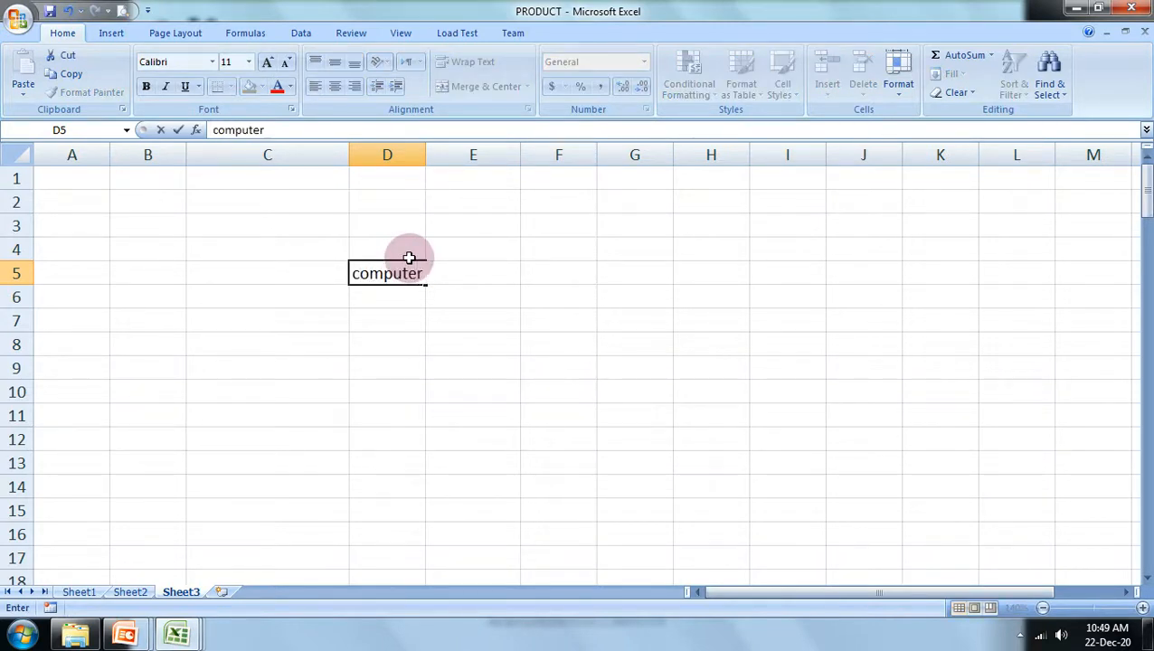
left_click(526, 362)
left_click(389, 277)
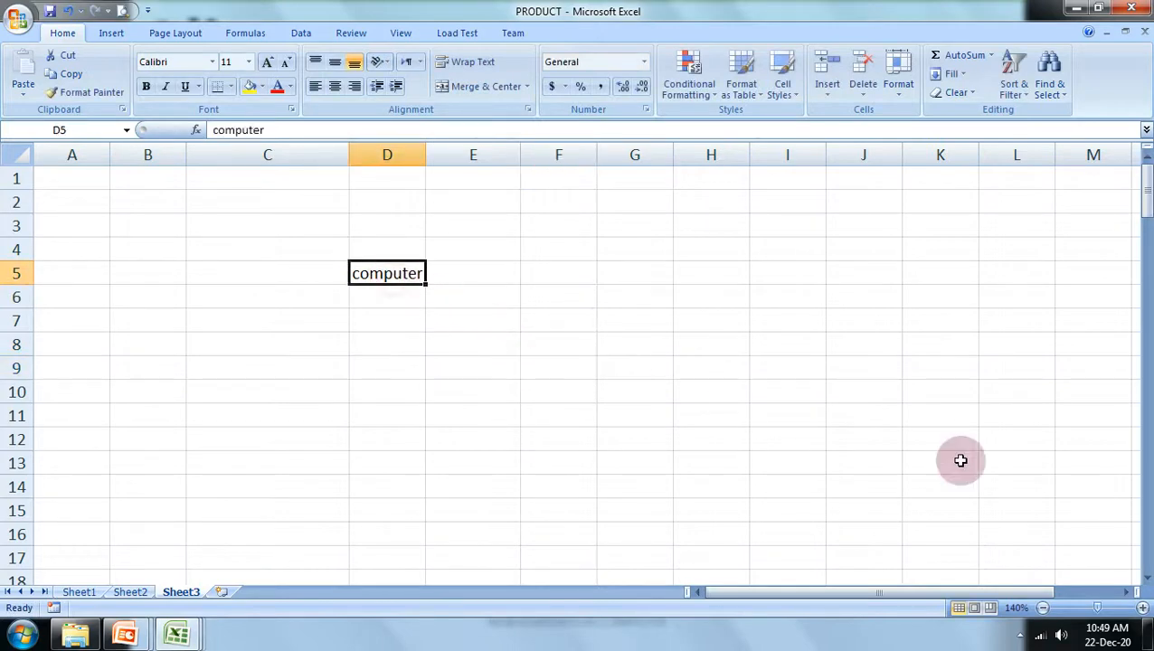
- Orient the text in cell D5 with Angle Counterclockwise and replace that with Angle Clockwise
left_click(1144, 608)
left_click(1143, 608)
left_click(1144, 608)
left_click(1144, 608)
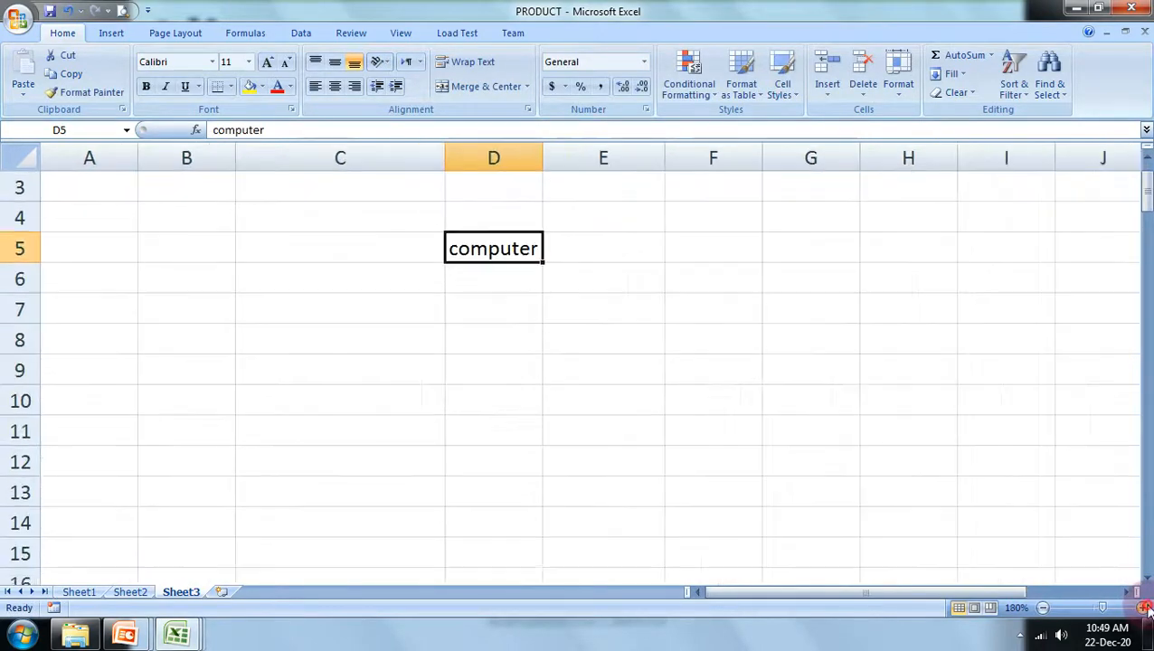
left_click(1144, 608)
scroll(1126, 554, "up", 1)
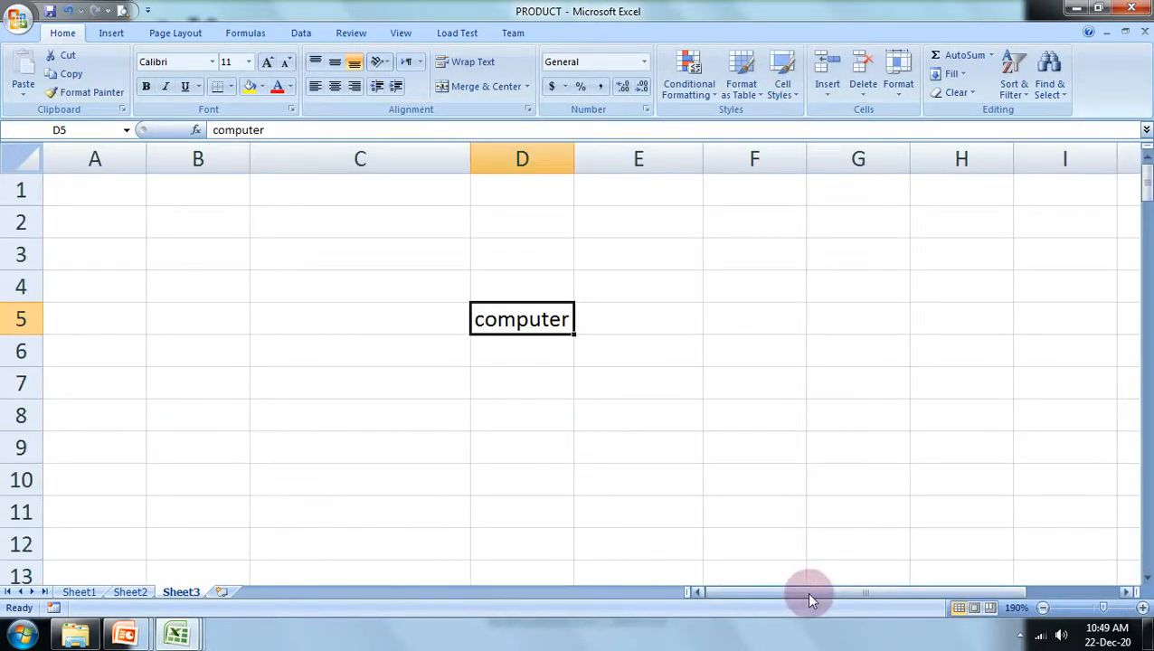
left_click_drag(812, 599, 860, 593)
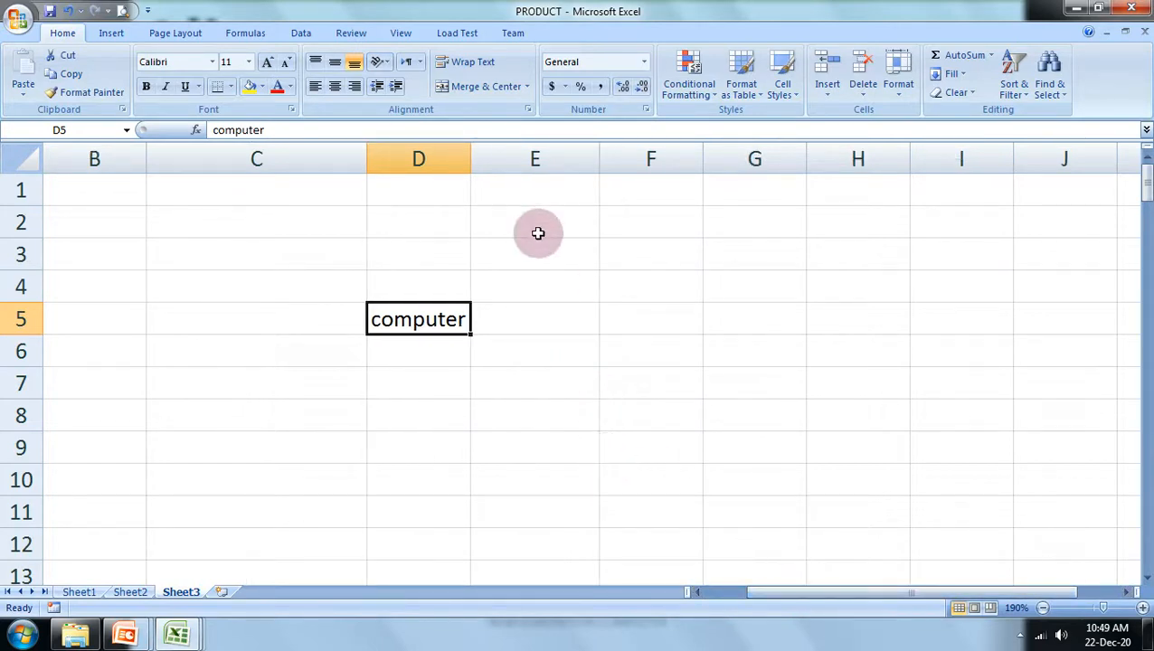
left_click(386, 62)
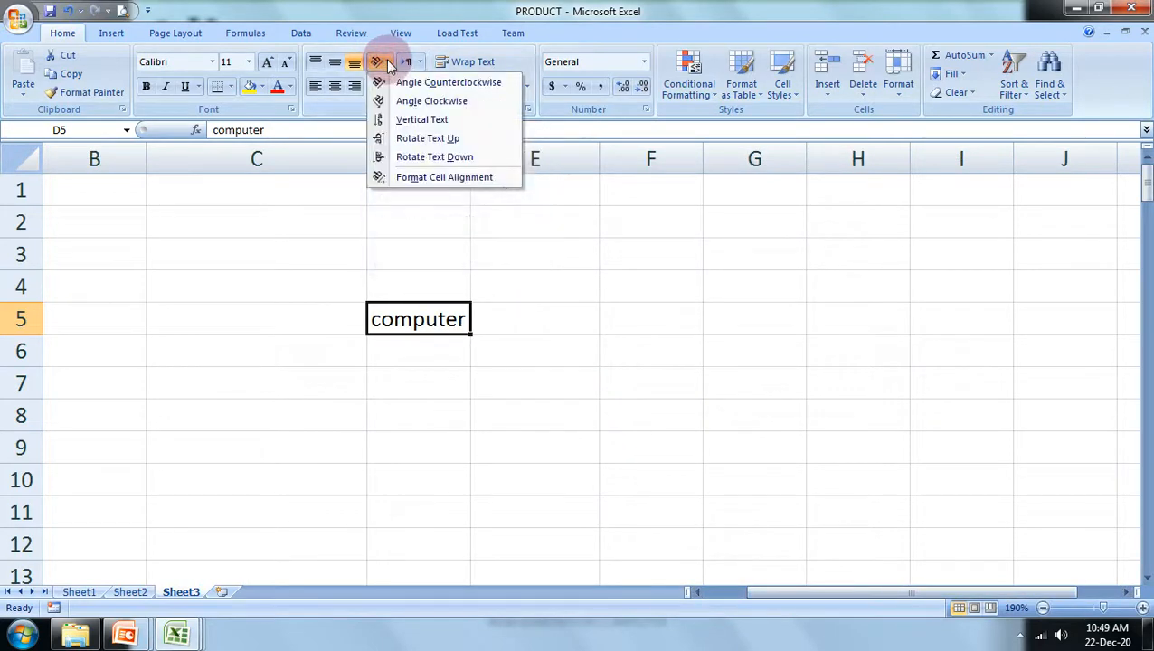
left_click(450, 83)
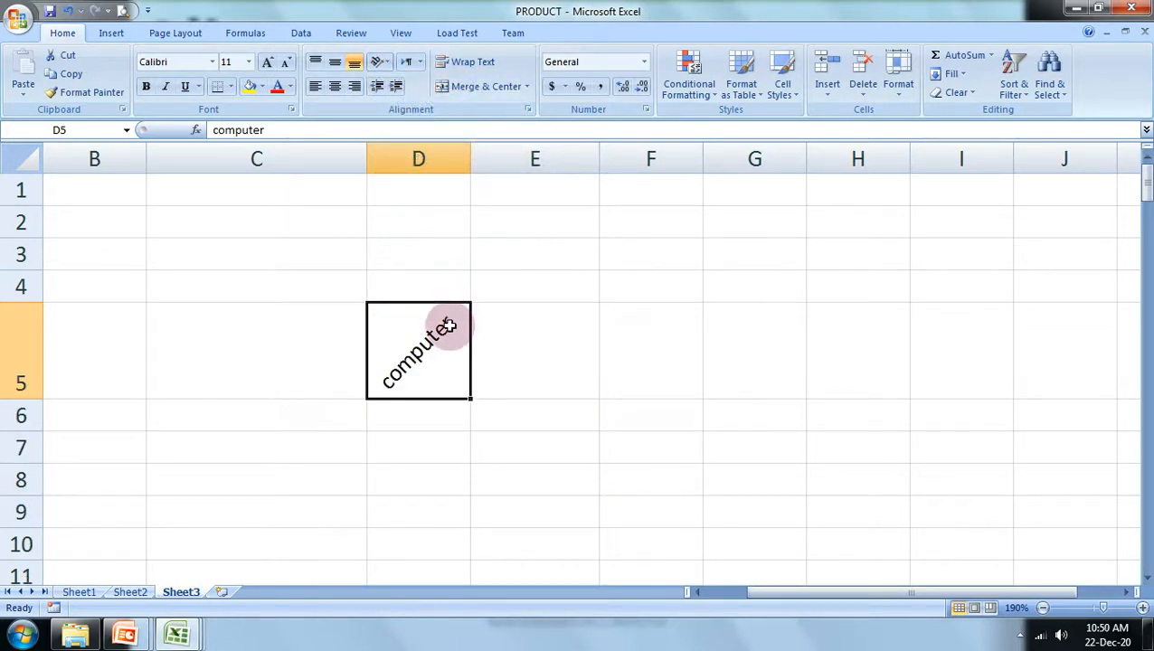
left_click(382, 63)
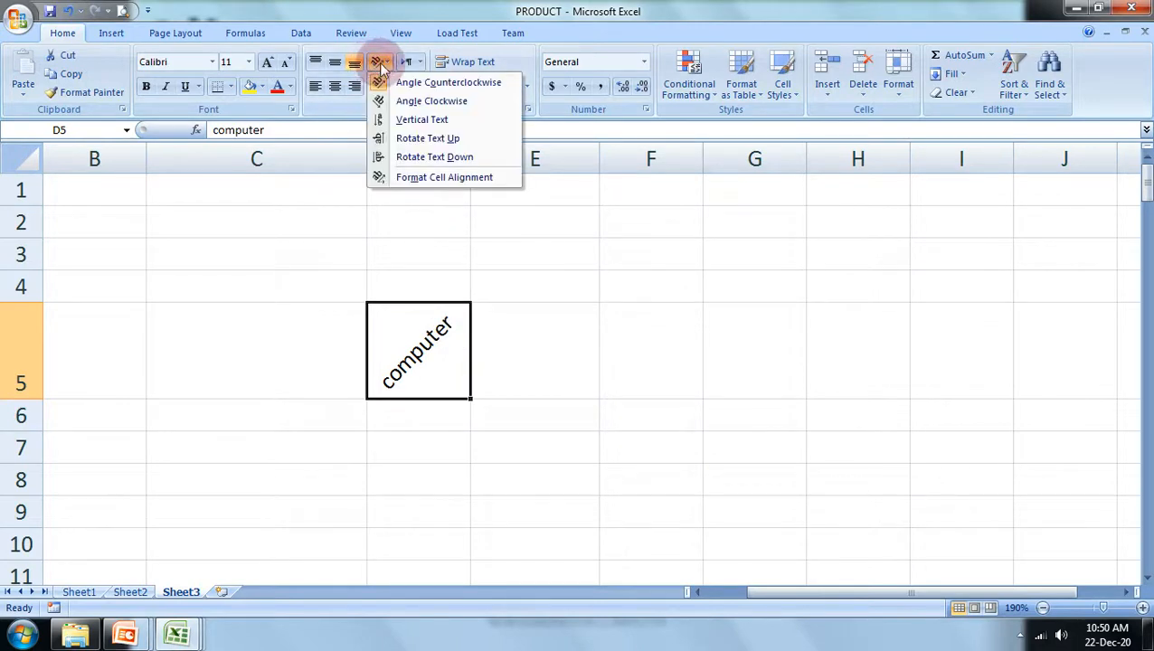
left_click(450, 104)
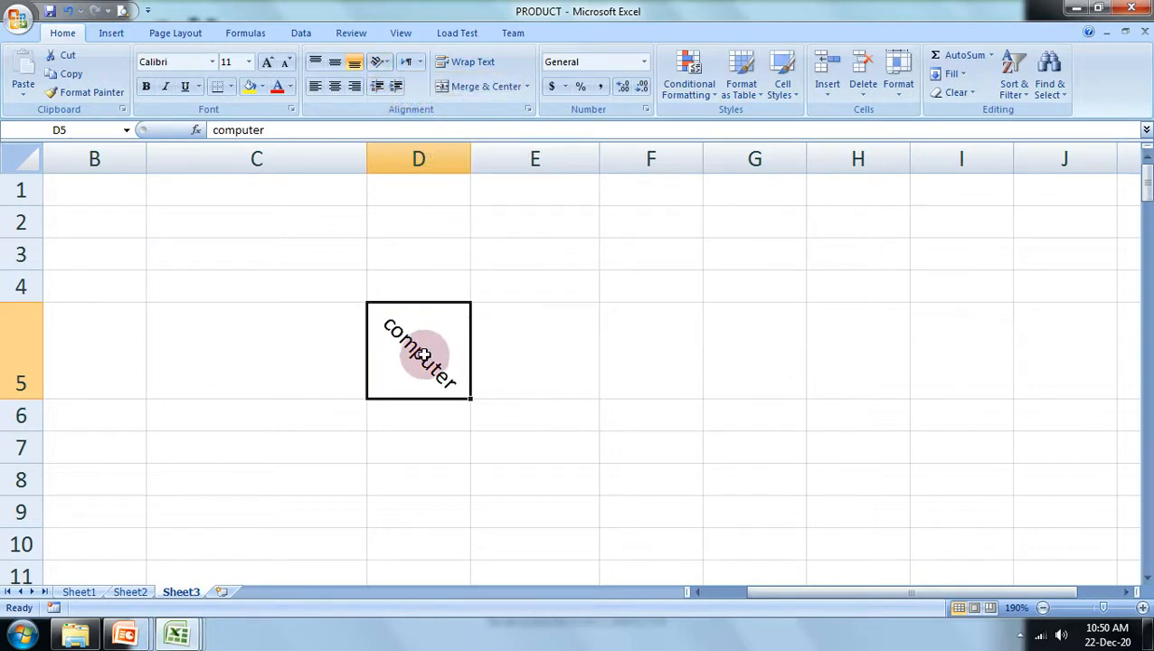
- Change the orientation of cell D5 to Vertical Text and view the whole stacked word
left_click(385, 64)
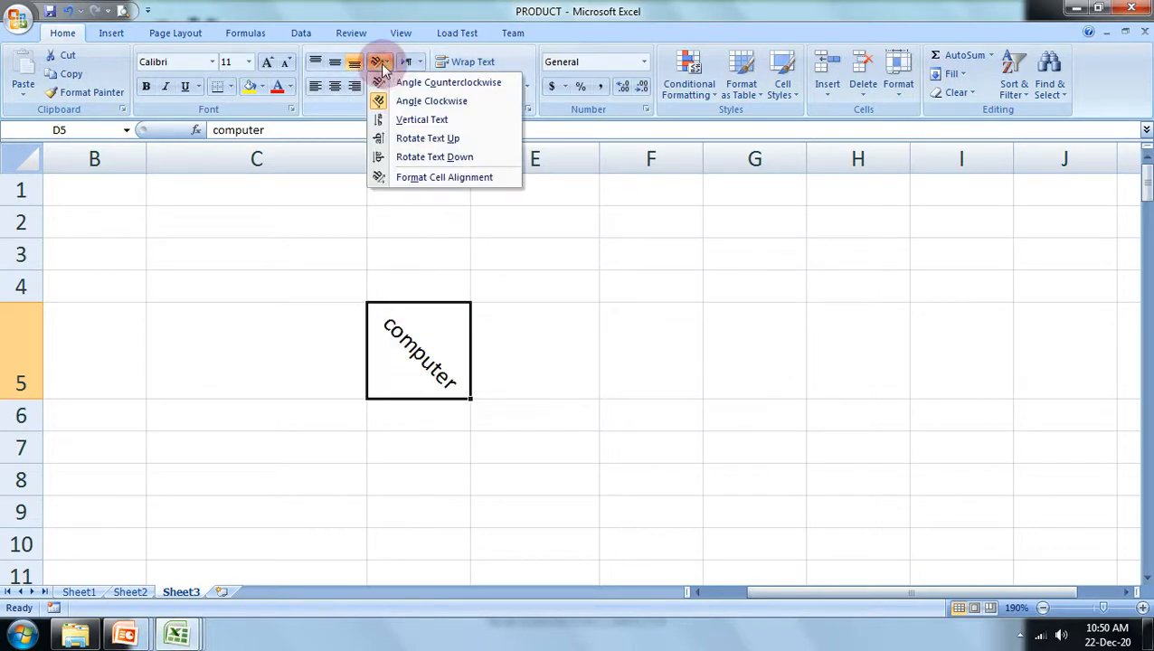
left_click(429, 120)
scroll(431, 407, "down", 2)
scroll(431, 407, "up", 2)
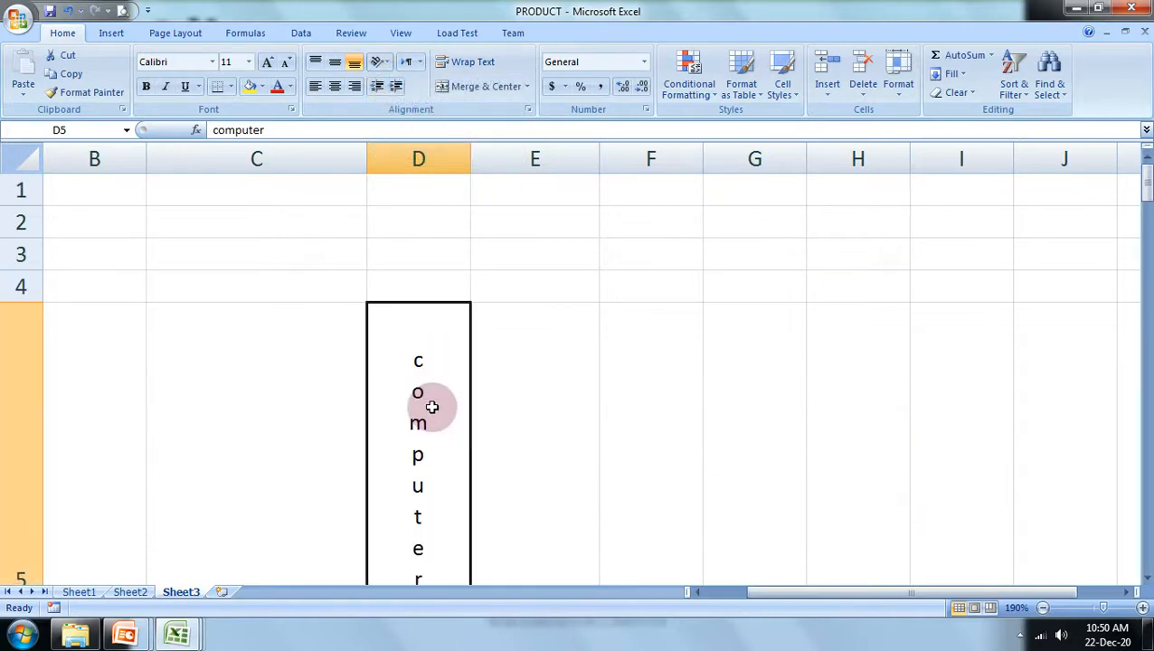
left_click(1043, 608)
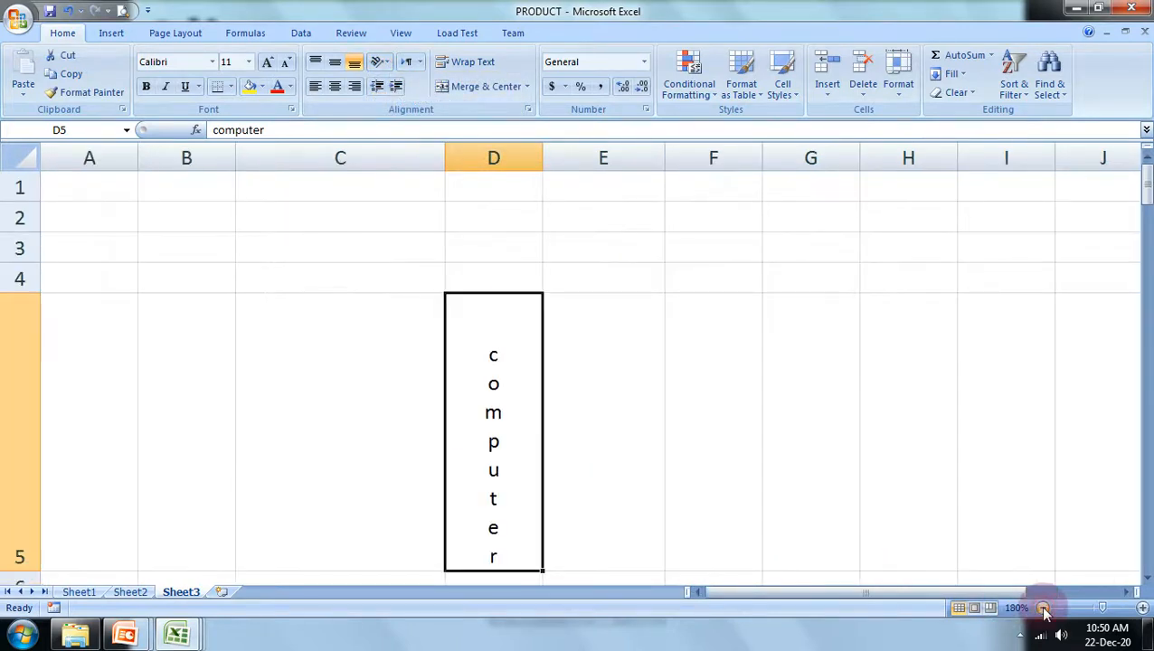
left_click(1042, 608)
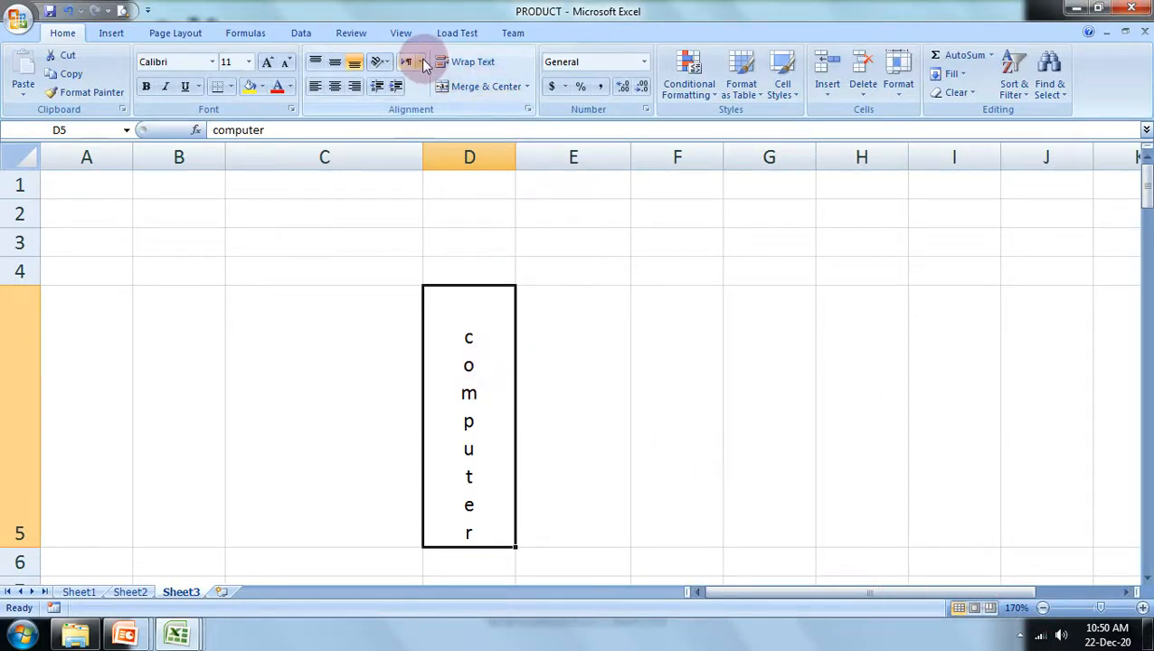
- Apply Rotate Text Up to cell D5 and switch it off again to restore horizontal text
left_click(384, 62)
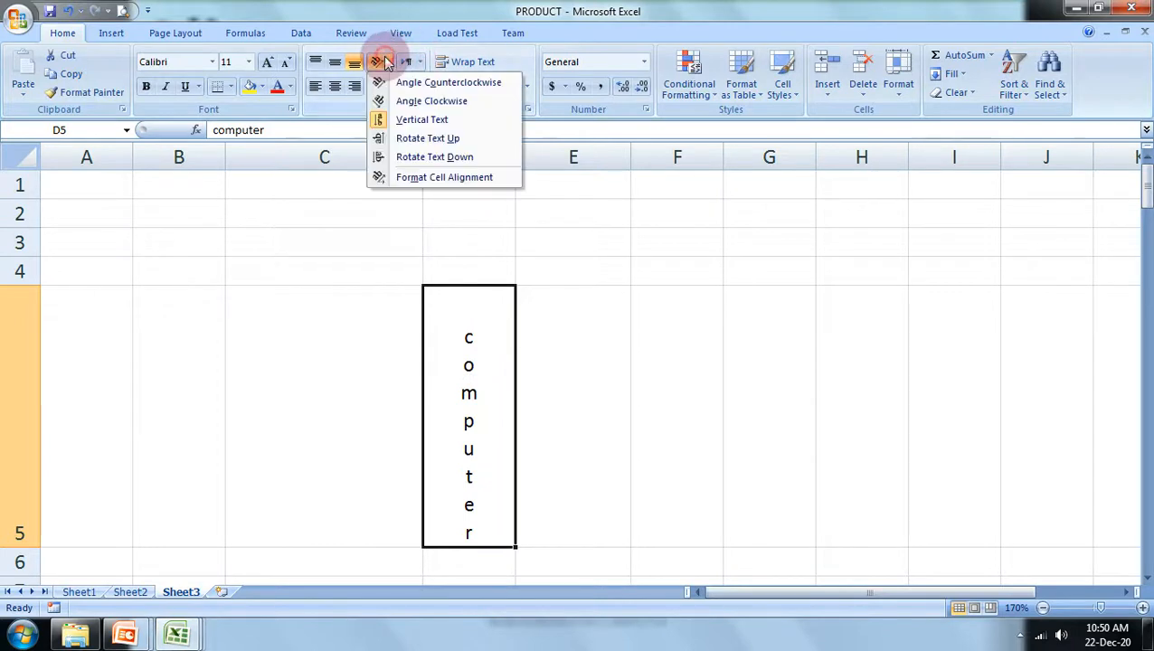
left_click(452, 145)
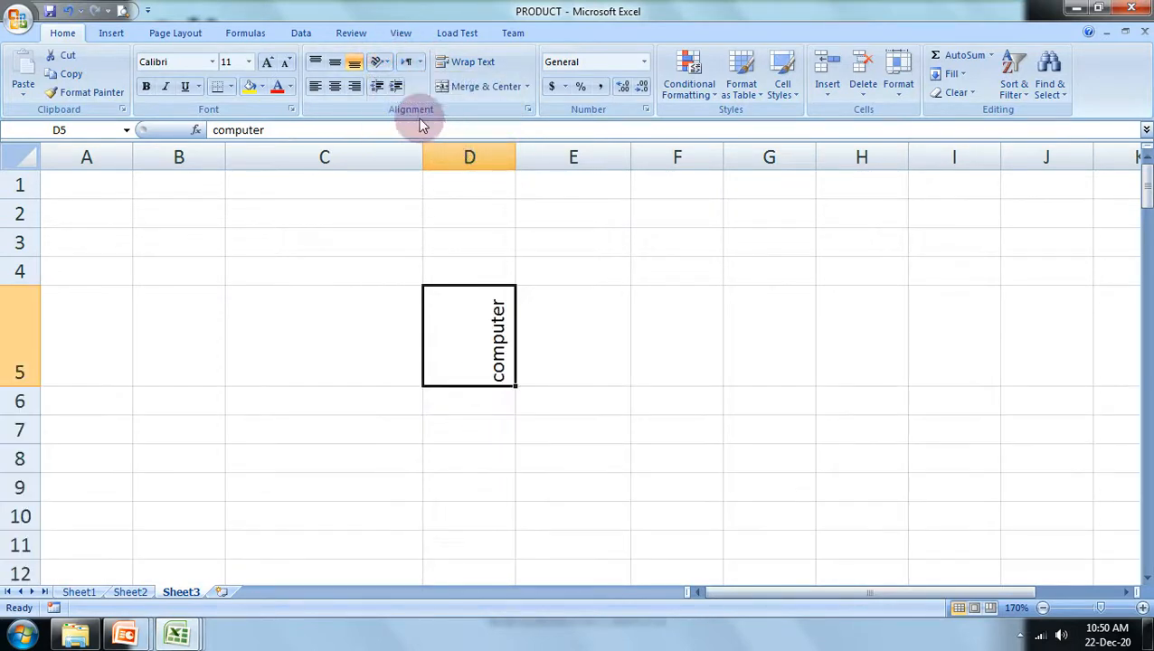
left_click(380, 65)
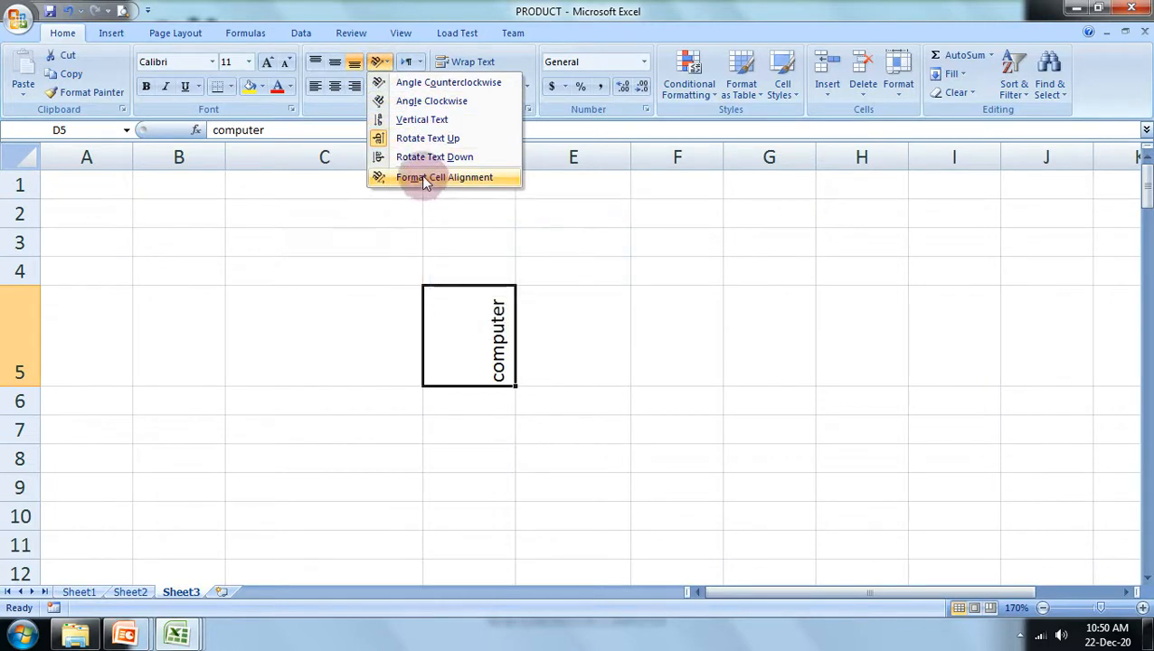
left_click(407, 145)
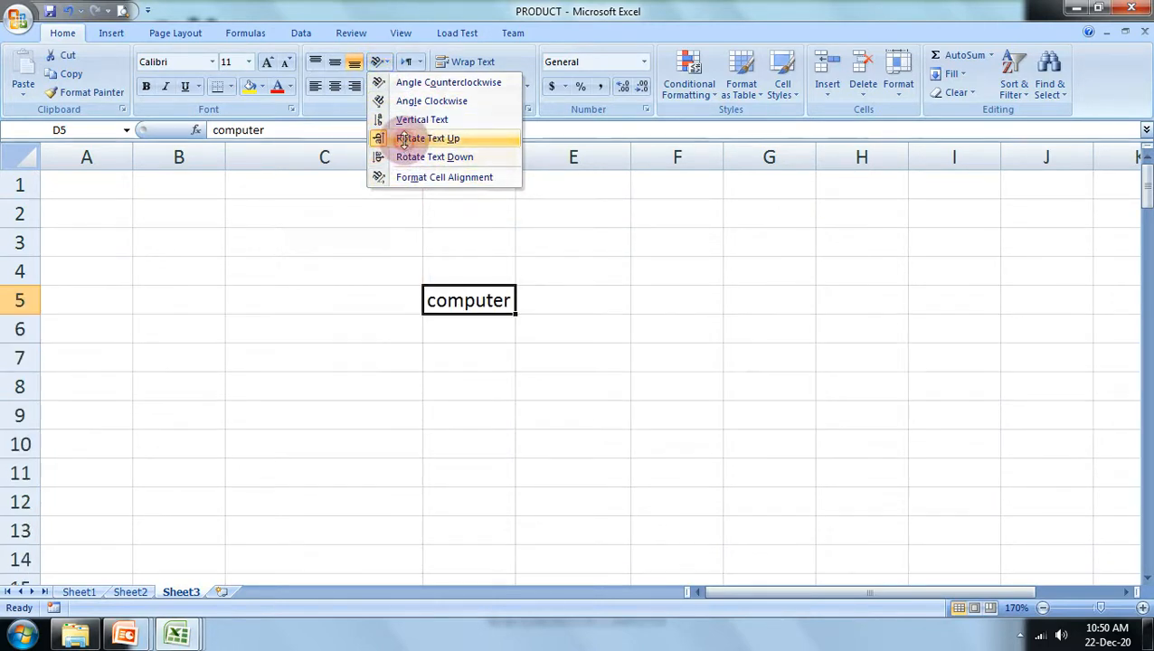
left_click(444, 299)
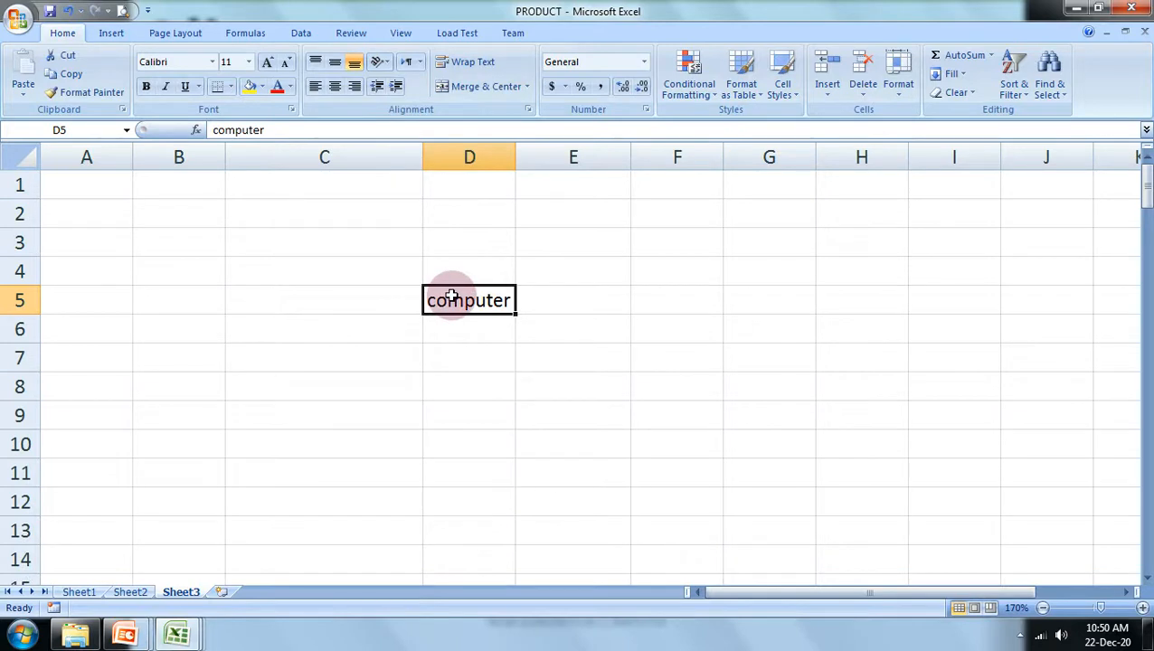
- Apply Rotate Text Down to cell D5 and restore horizontal text by switching Angle Counterclockwise on and off
left_click(380, 61)
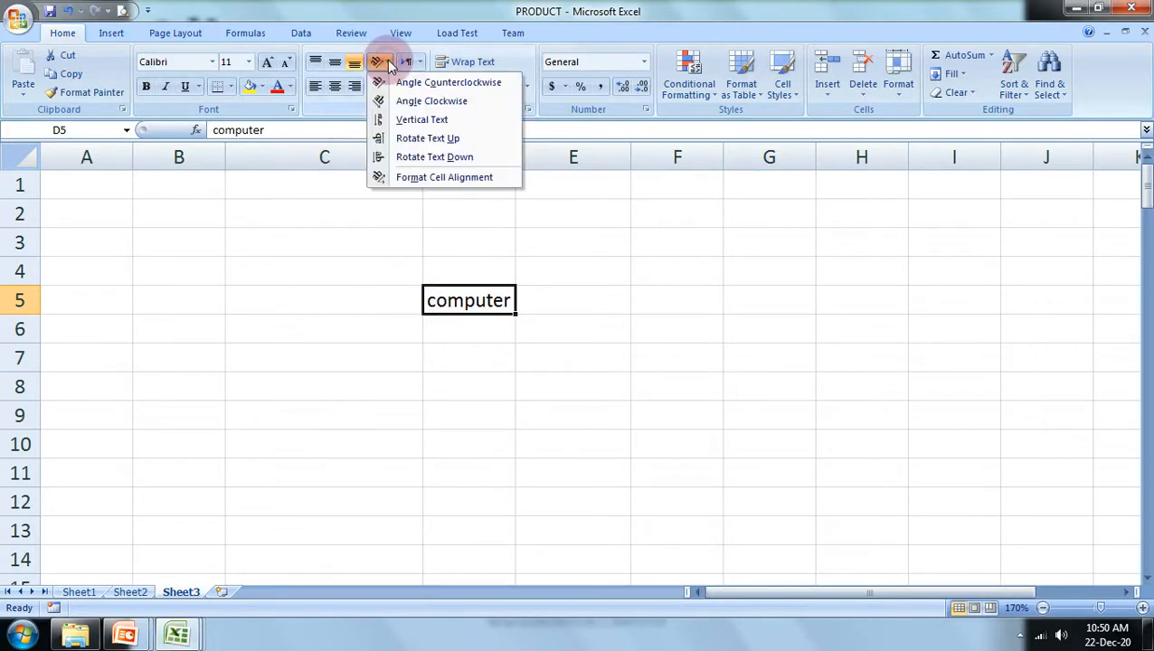
left_click(461, 161)
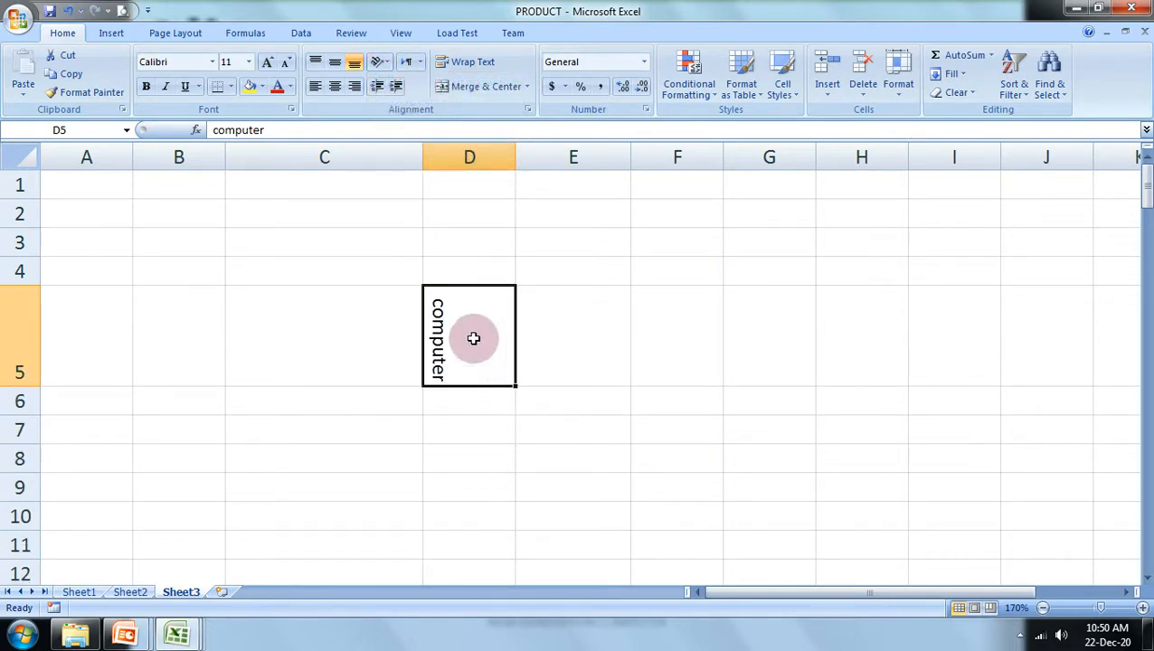
left_click(381, 60)
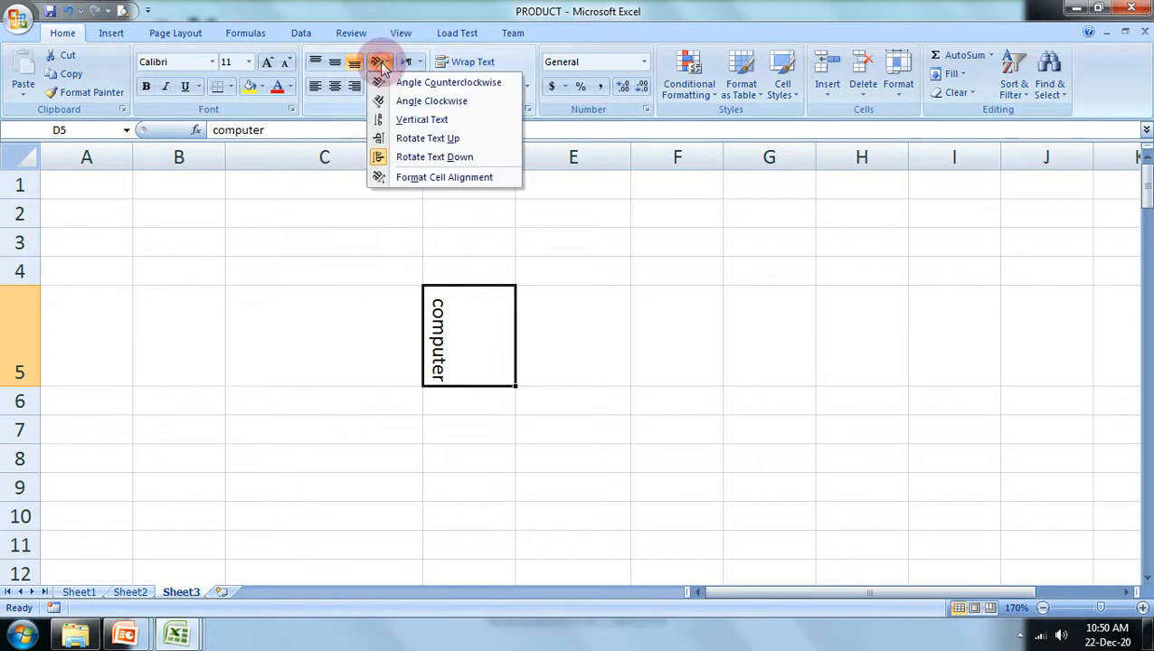
left_click(426, 84)
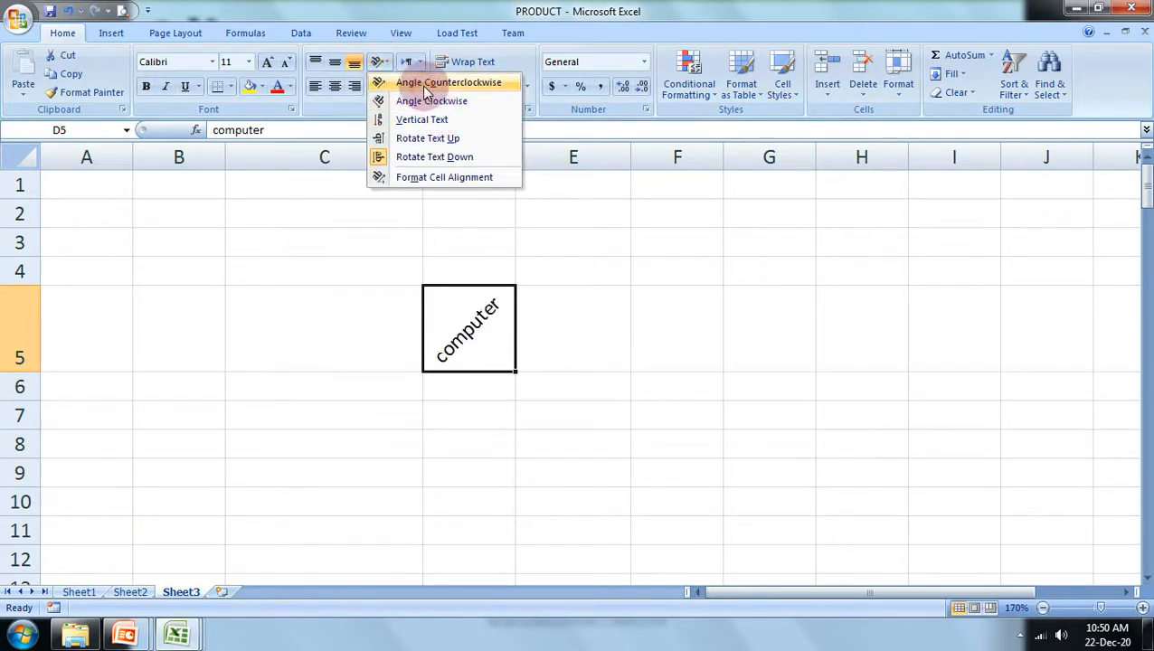
left_click(384, 61)
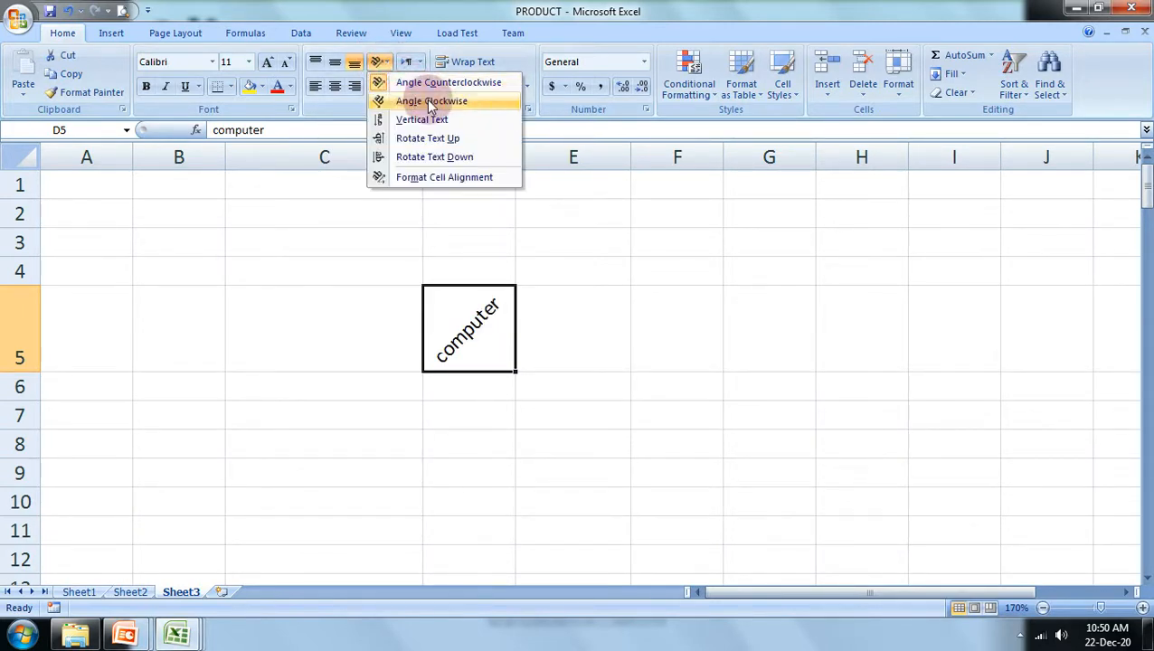
left_click(404, 82)
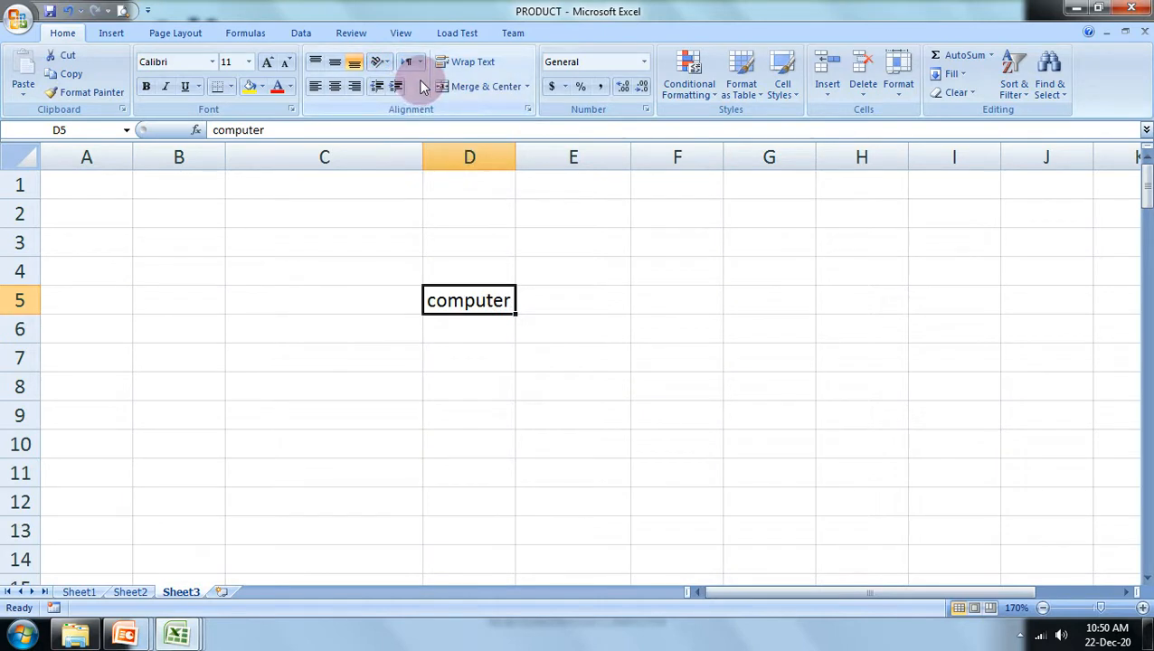
- Set the text orientation of cell D5 to 30 degrees through Format Cell Alignment
left_click(380, 61)
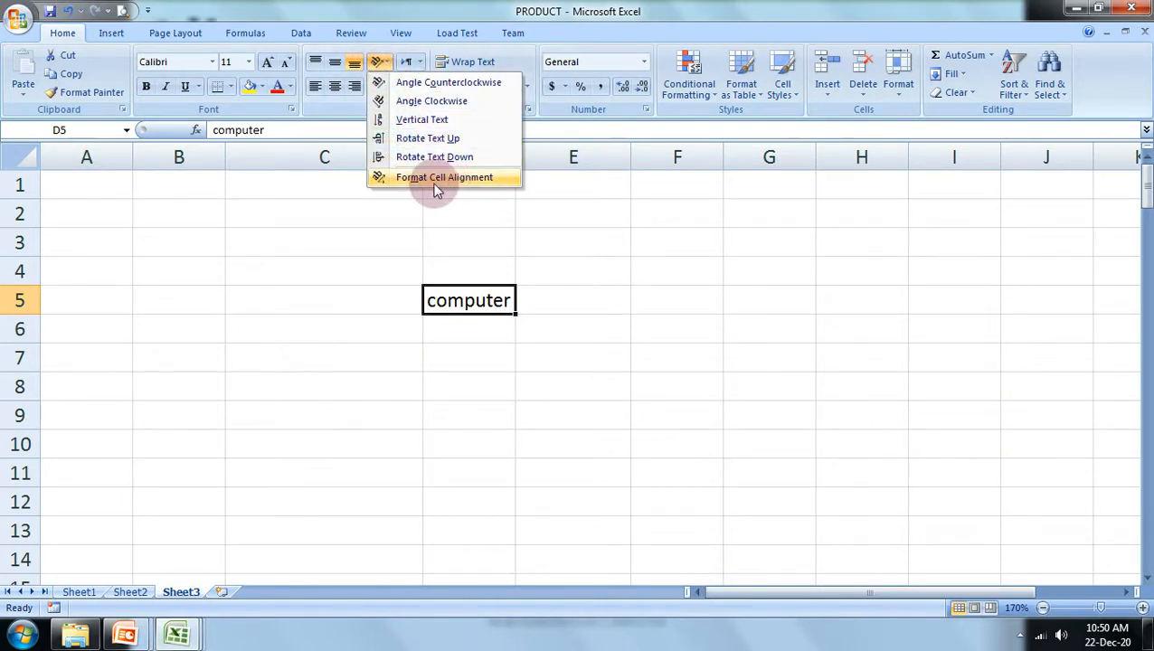
left_click(609, 218)
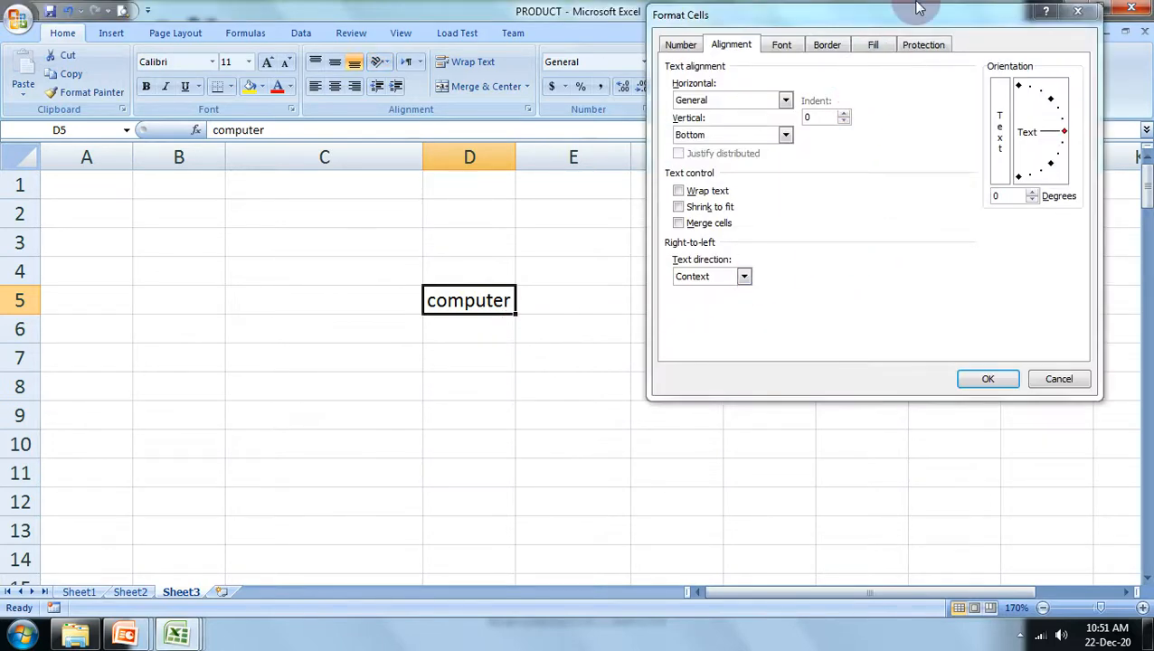
left_click_drag(912, 16, 827, 129)
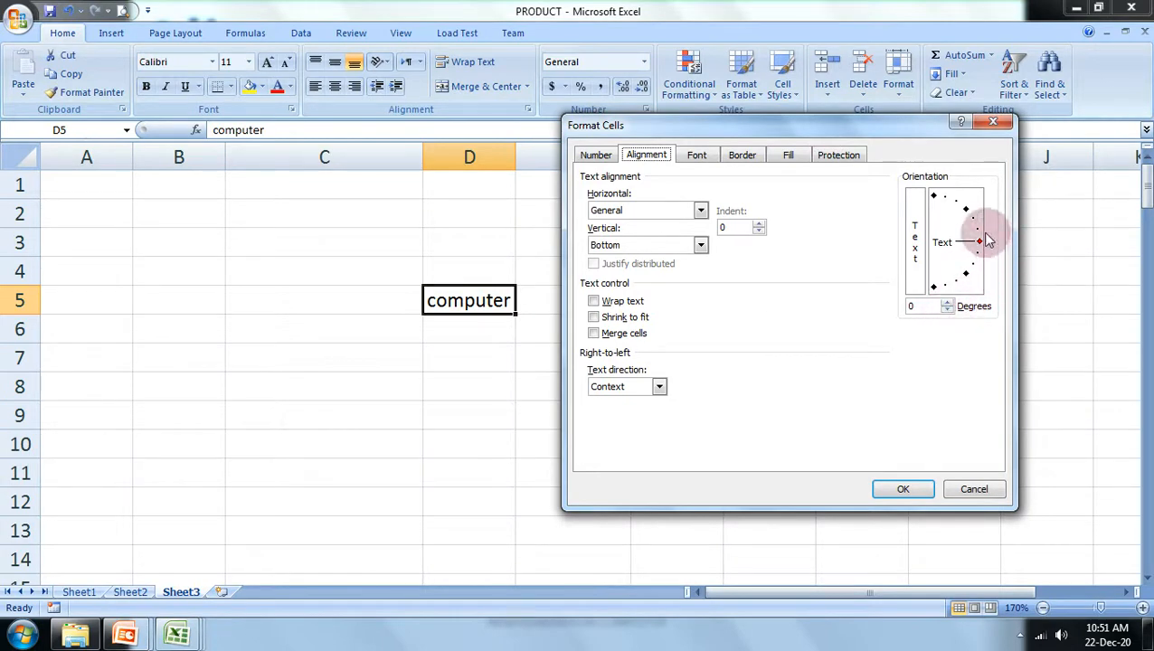
mouse_move(980, 234)
left_mouse_down()
mouse_move(968, 212)
mouse_move(974, 219)
left_mouse_up()
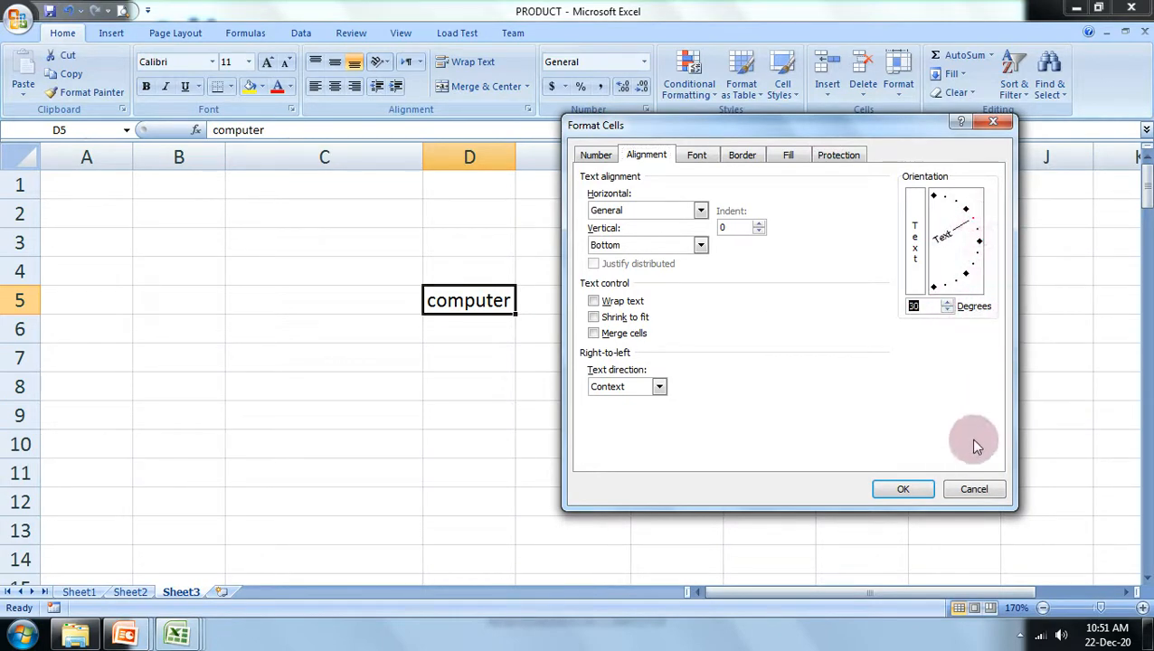
left_click(932, 490)
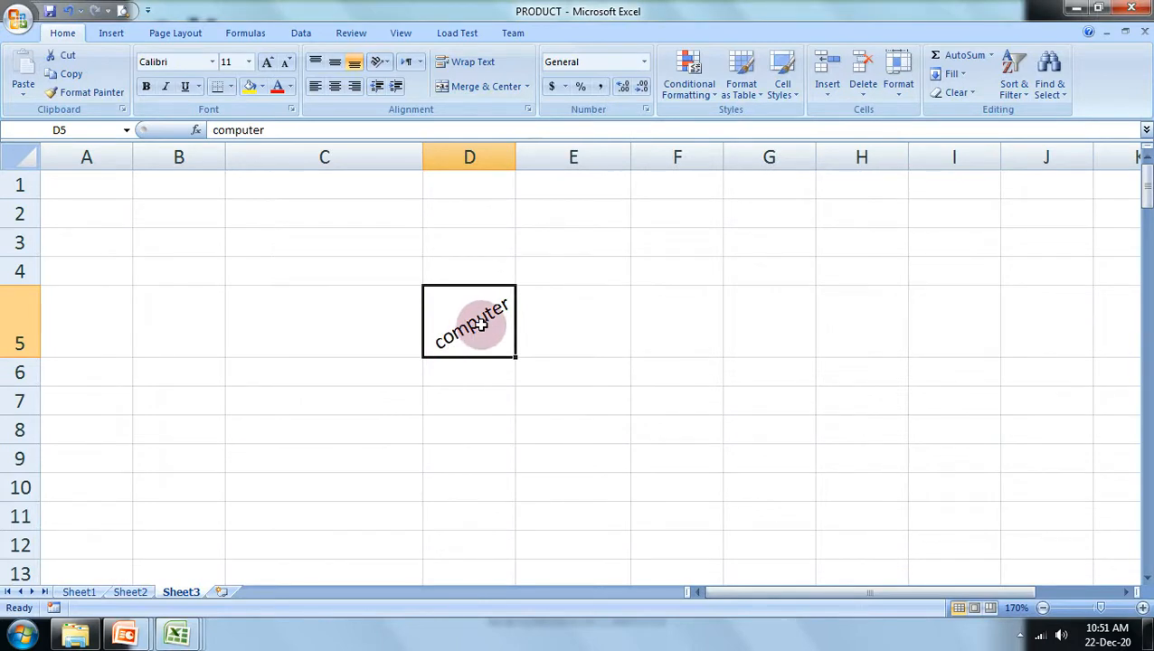
- Reopen the cell alignment settings for D5 and set the text orientation to 15 degrees
left_click(386, 63)
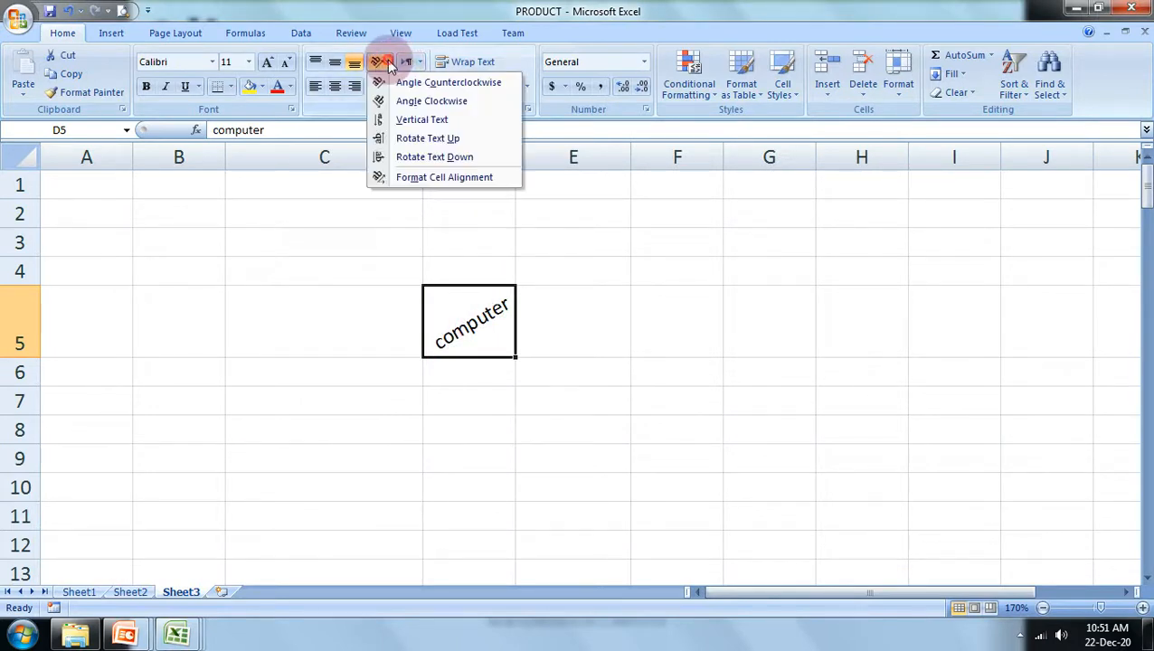
left_click(474, 179)
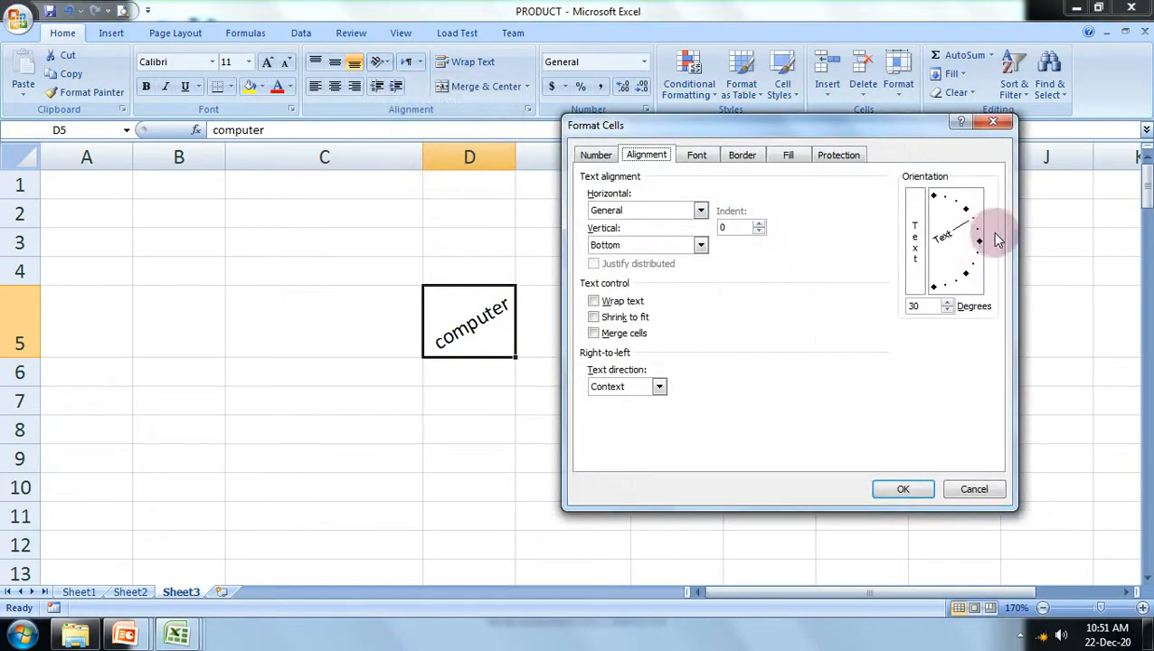
left_click(959, 202)
left_click_drag(961, 208, 993, 225)
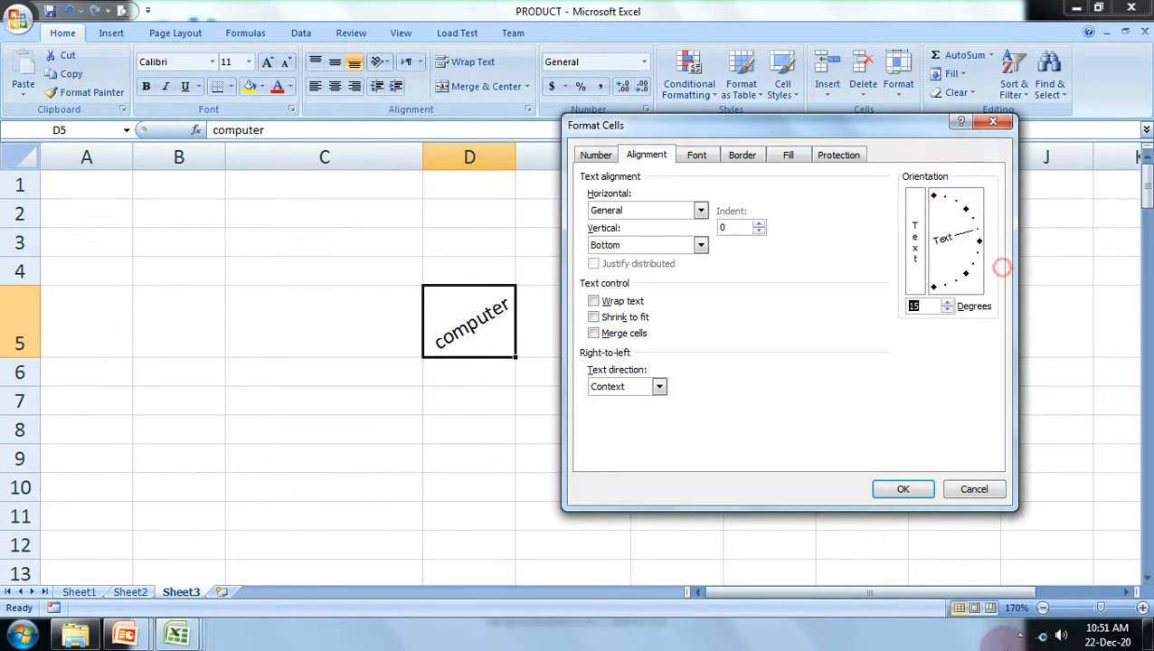
left_click(986, 299)
left_click_drag(986, 298, 1069, 209)
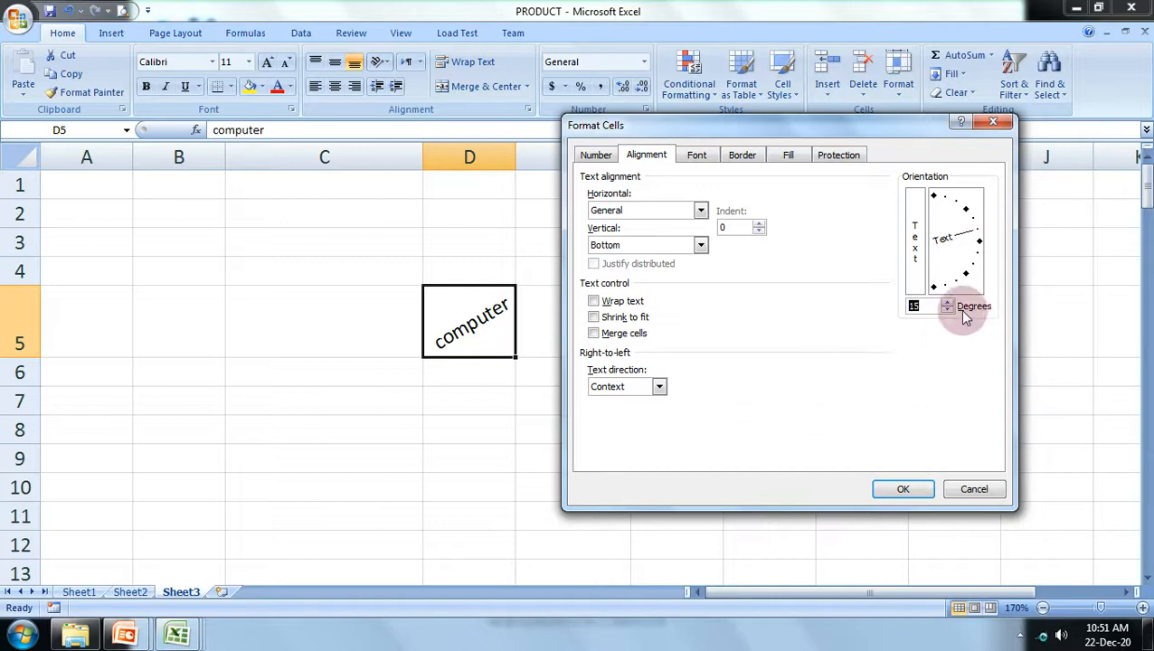
left_click(903, 490)
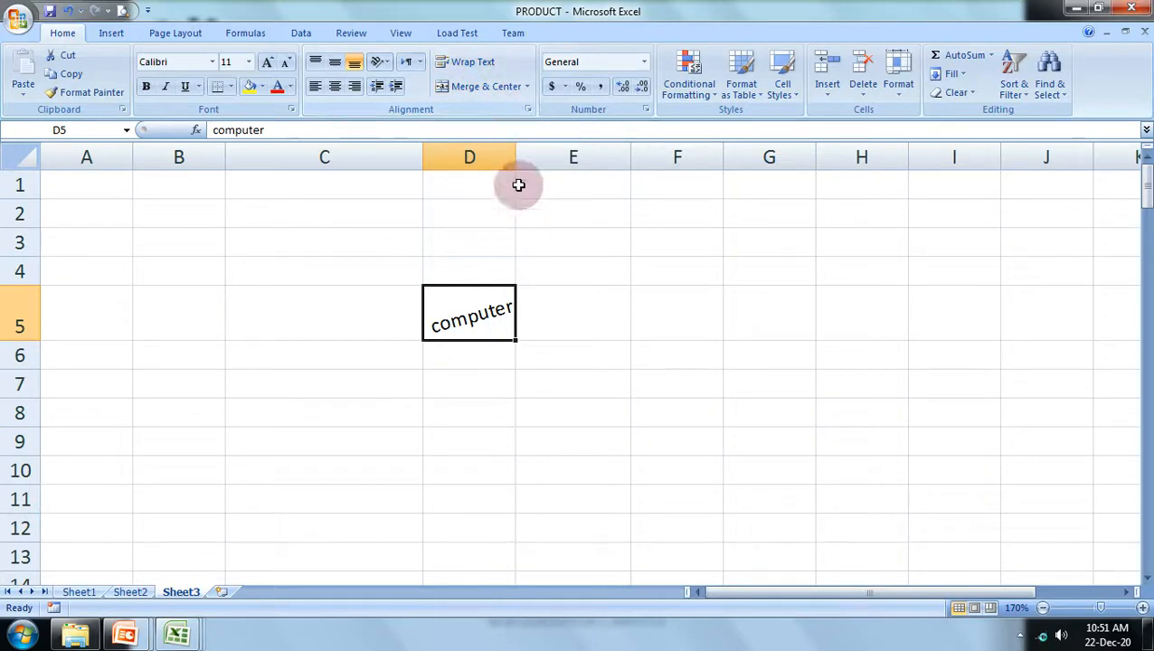
left_click(389, 62)
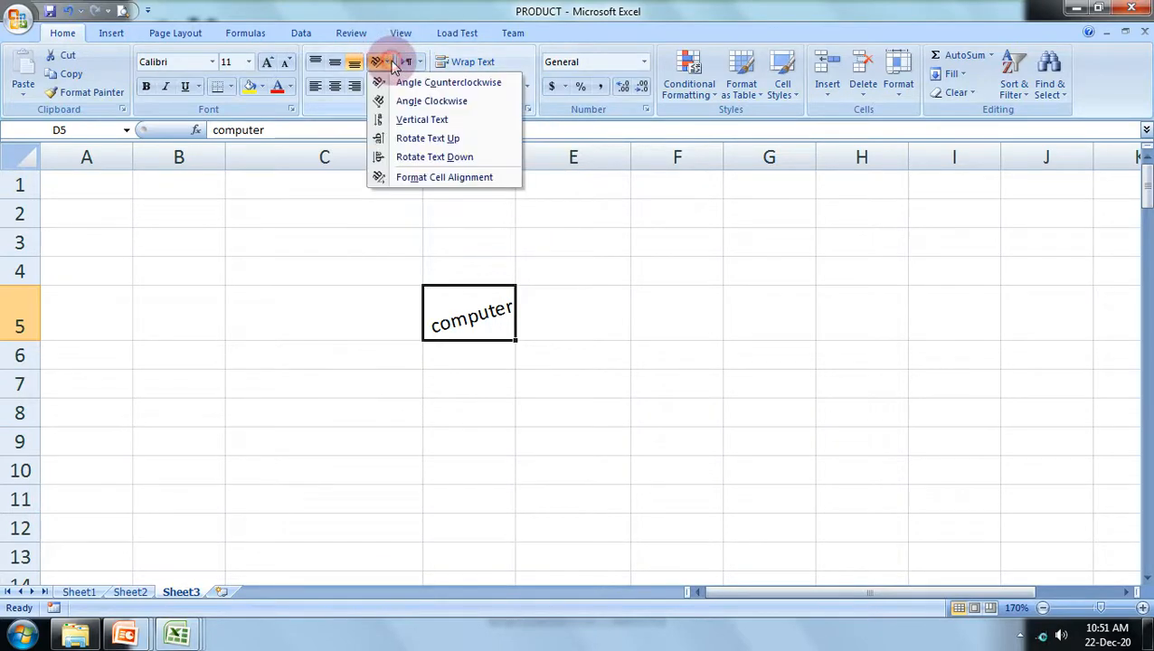
left_click(416, 178)
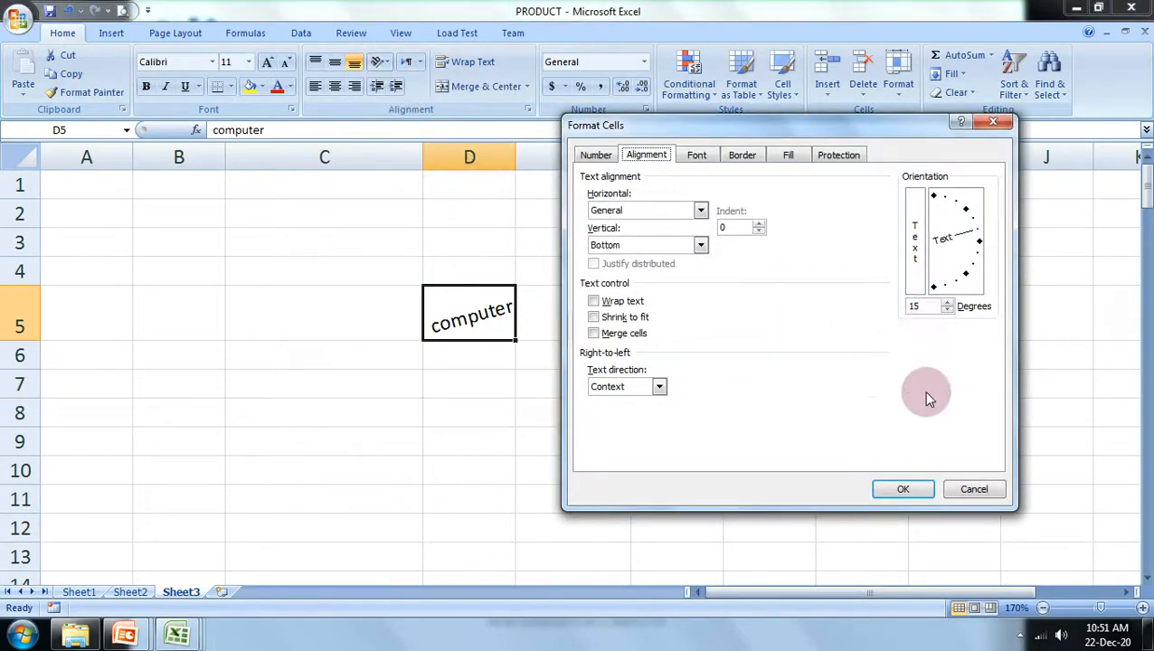
left_click(974, 489)
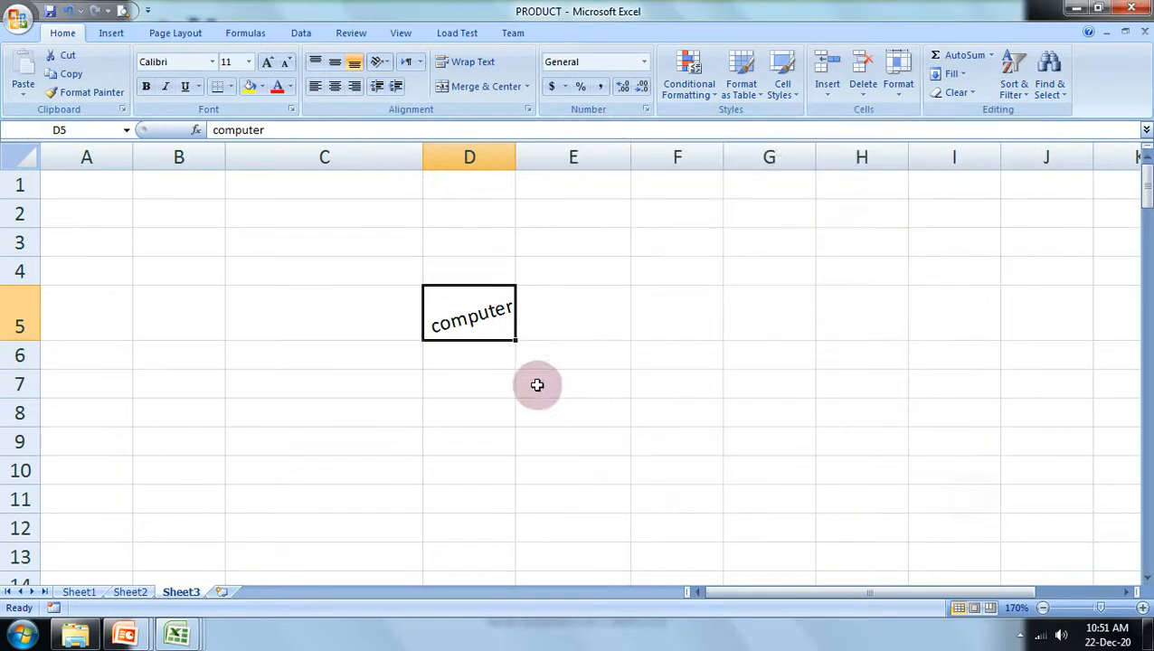
- Enter the text "education center" in cell E7
left_click(480, 381)
left_click(559, 388)
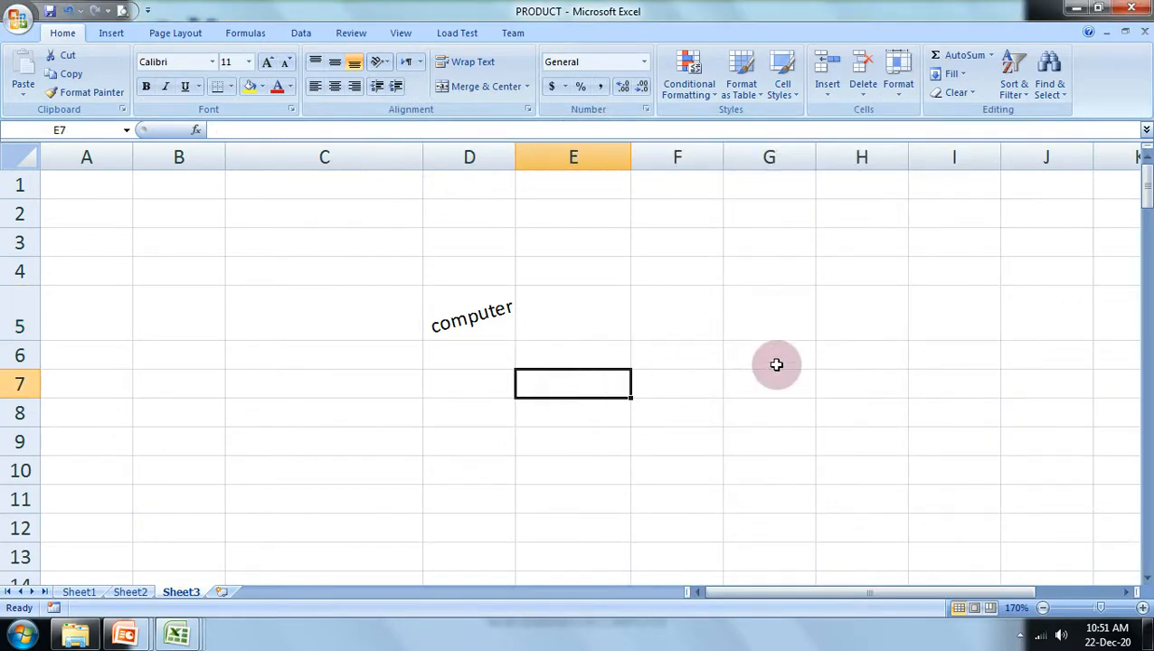
type("education center")
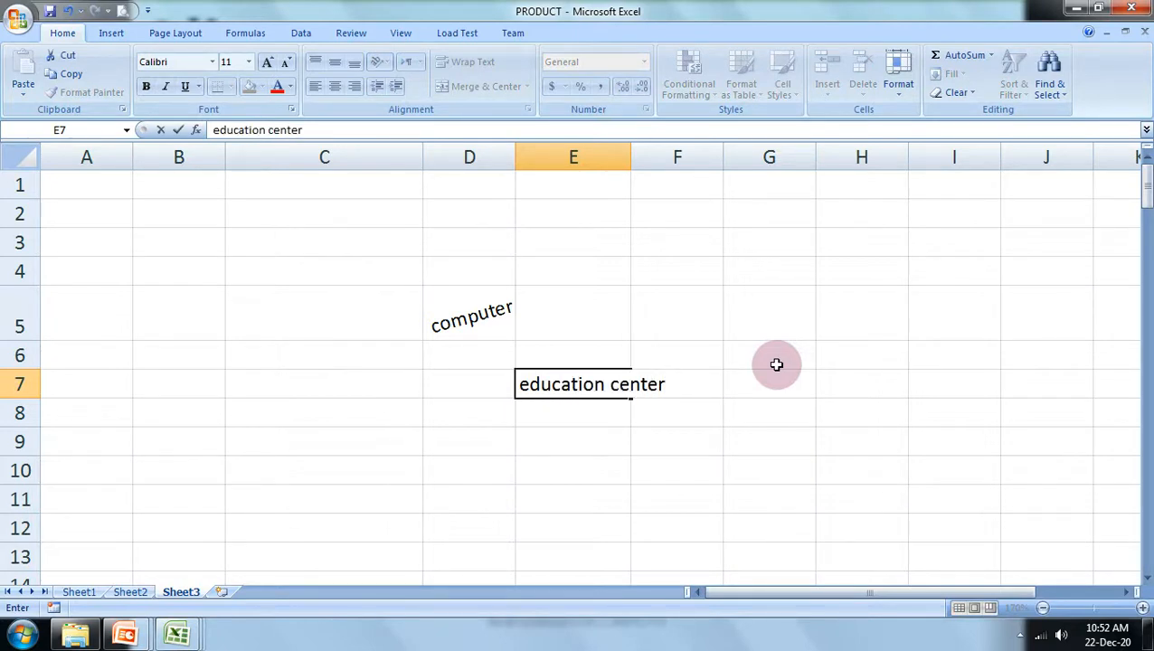
left_click(735, 441)
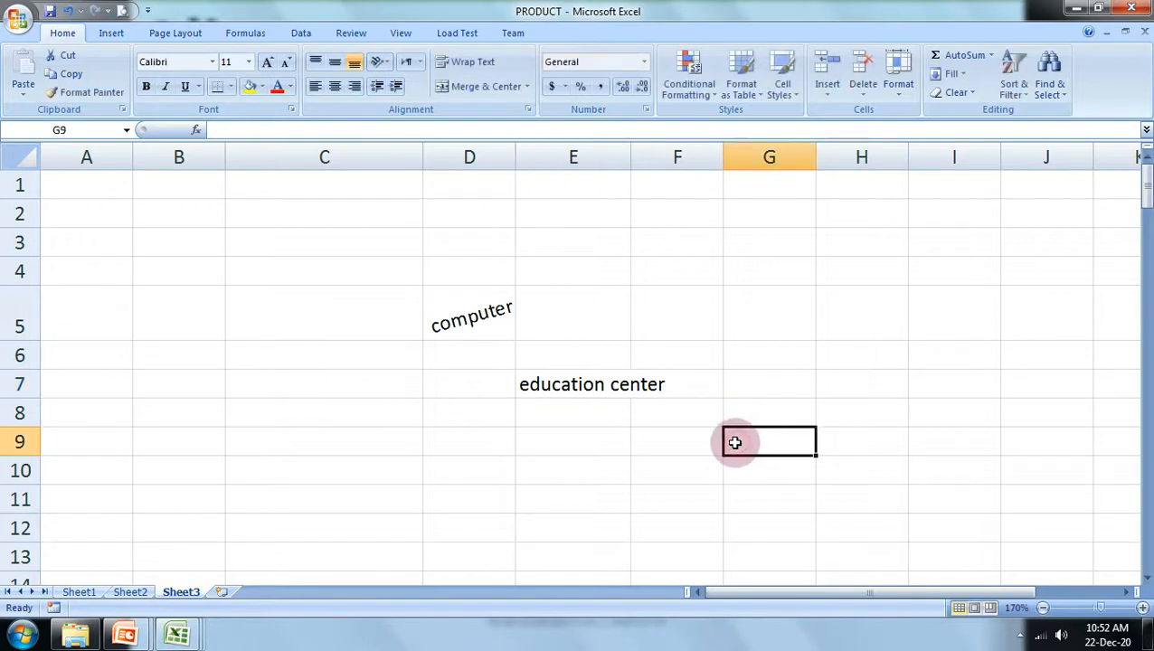
- Check how the text of E7 extends over F7 and narrow column E slightly
left_click(579, 387)
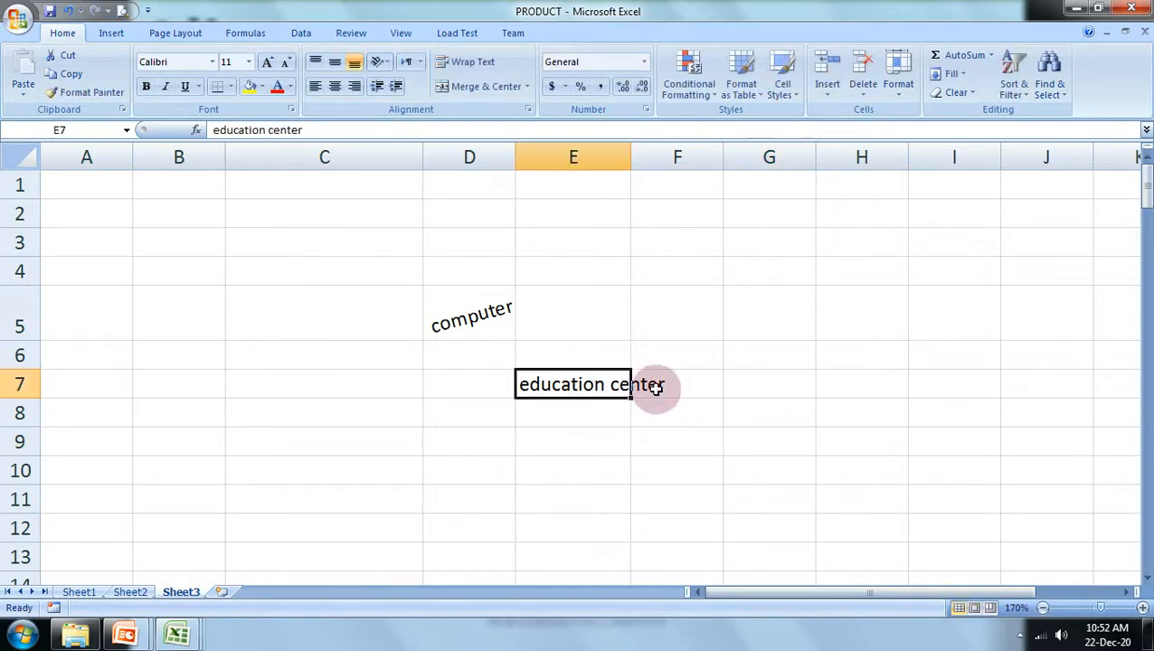
left_click(652, 384)
left_click(612, 384)
left_click(652, 384)
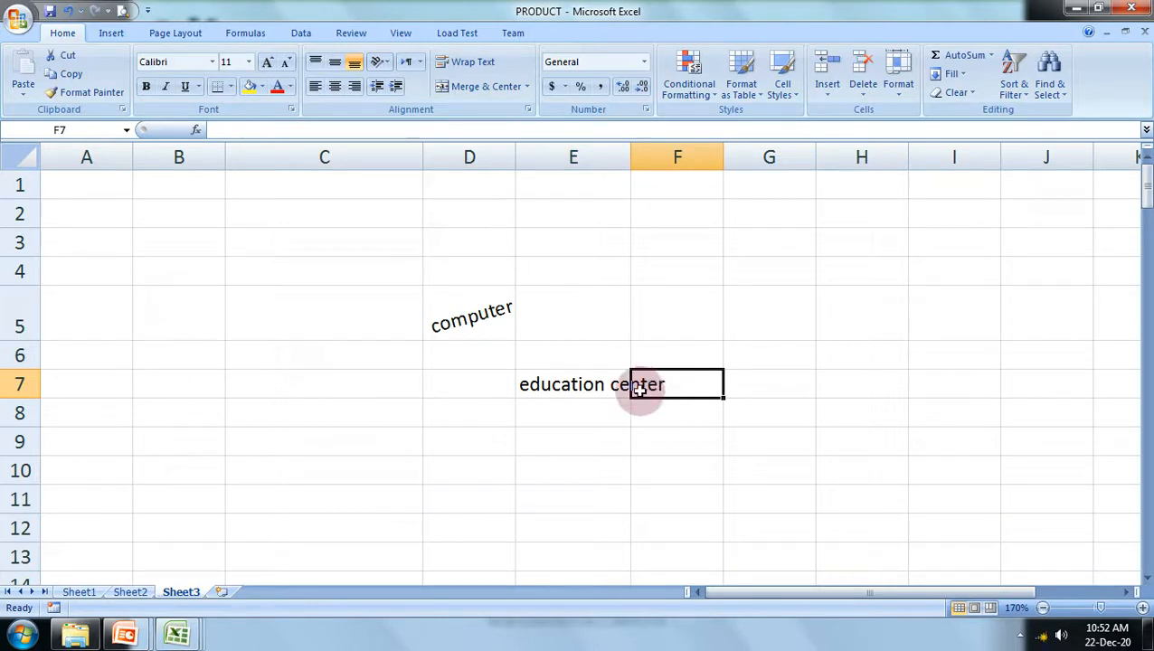
left_click(576, 387)
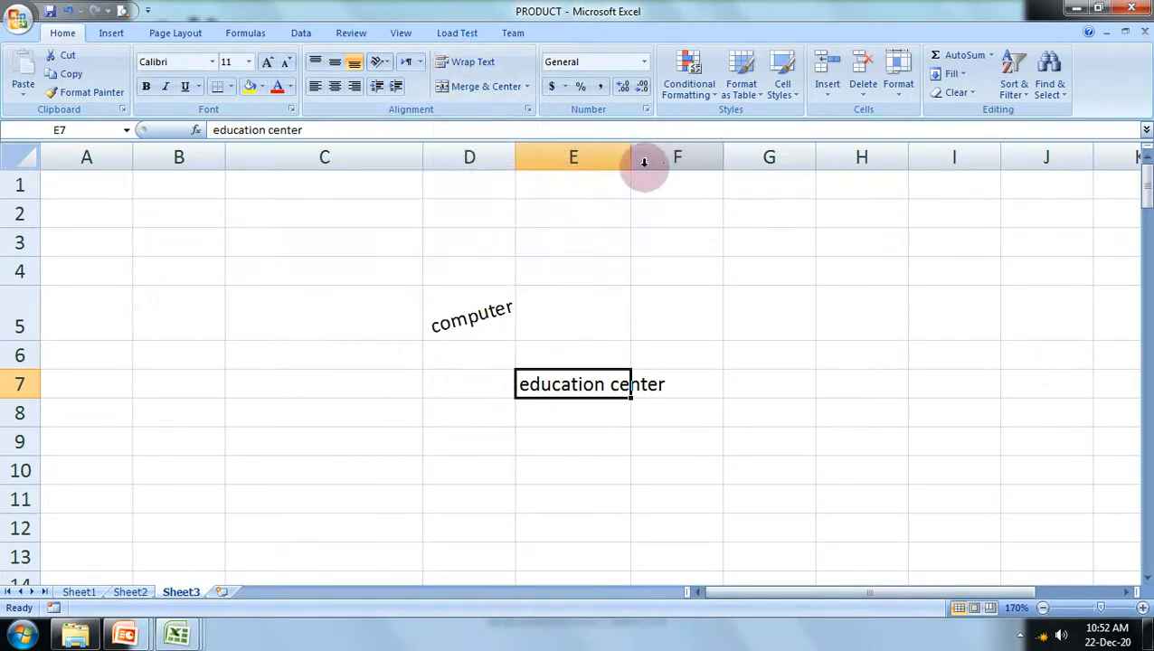
mouse_move(624, 152)
left_mouse_down()
mouse_move(680, 161)
mouse_move(609, 161)
left_mouse_up()
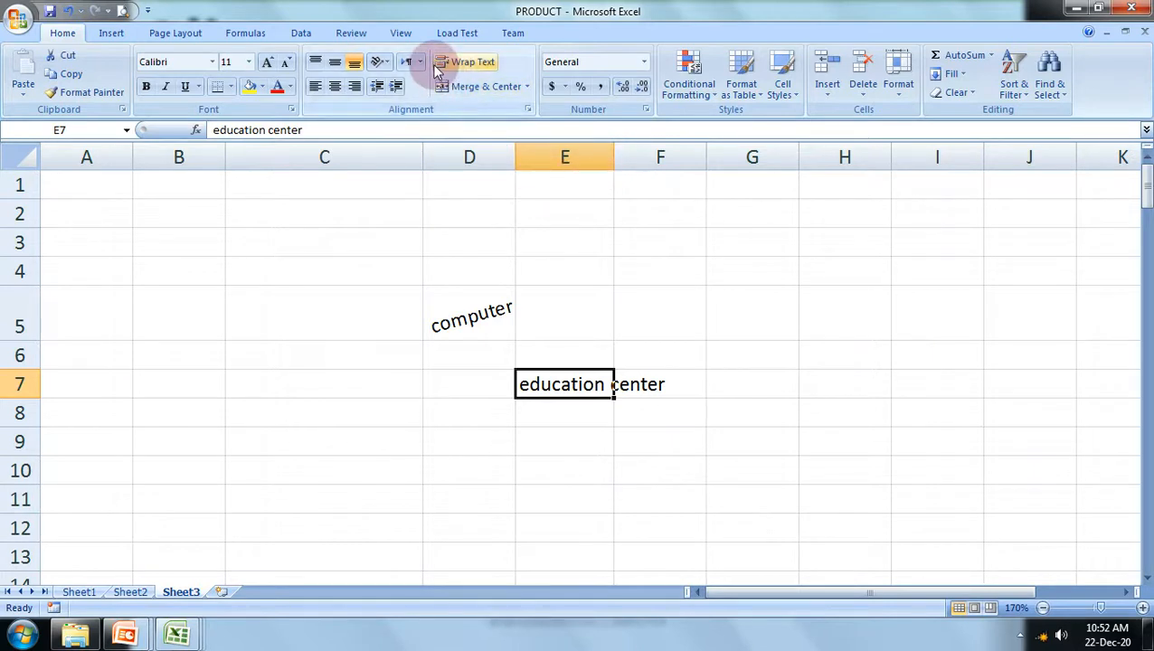
- Wrap the text in cell E7 and align it to the horizontal center and vertical middle
left_click(465, 62)
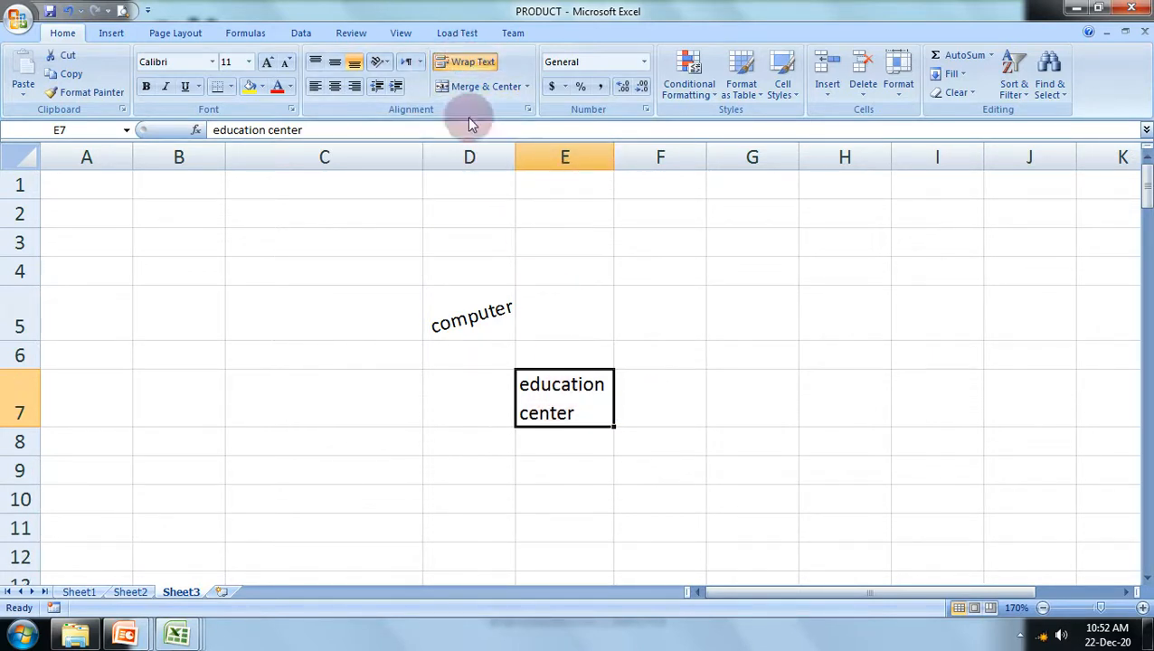
left_click(334, 88)
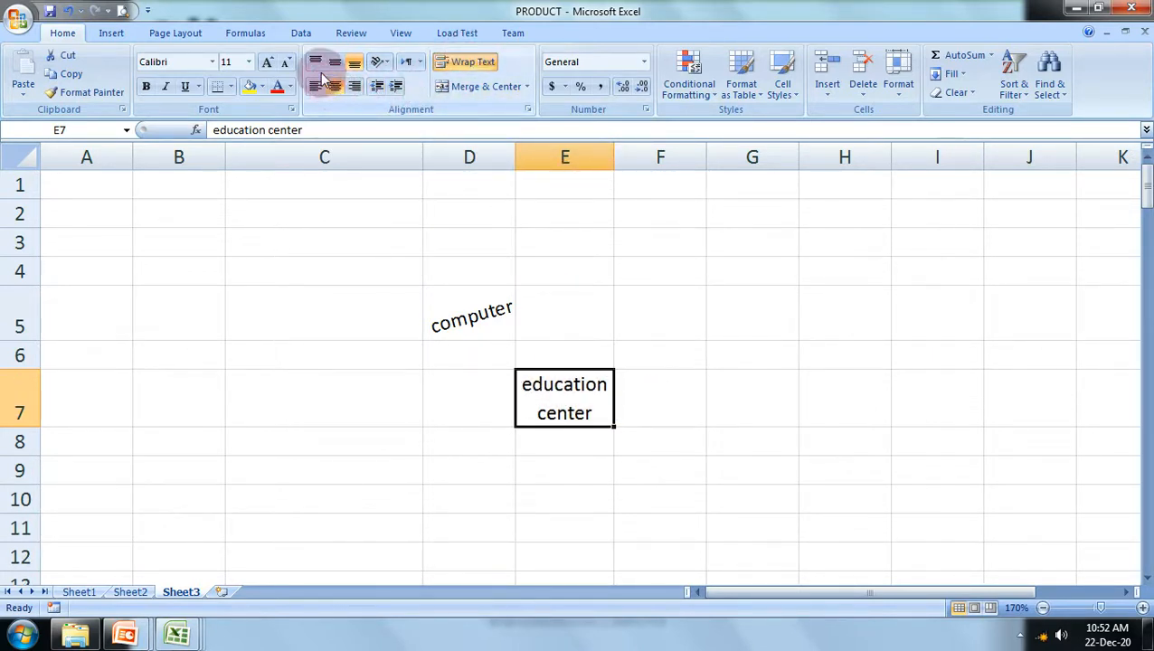
left_click(333, 65)
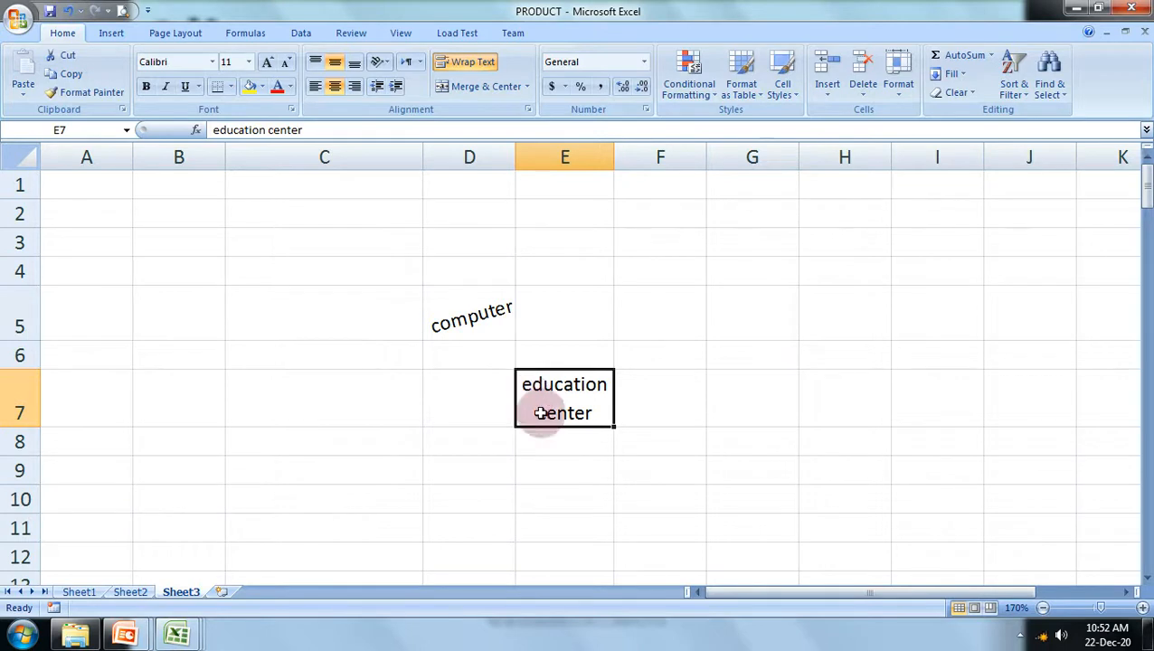
- Extend the text in cell E7 to "education center chakarbhata" and widen column E slightly
double_click(589, 413)
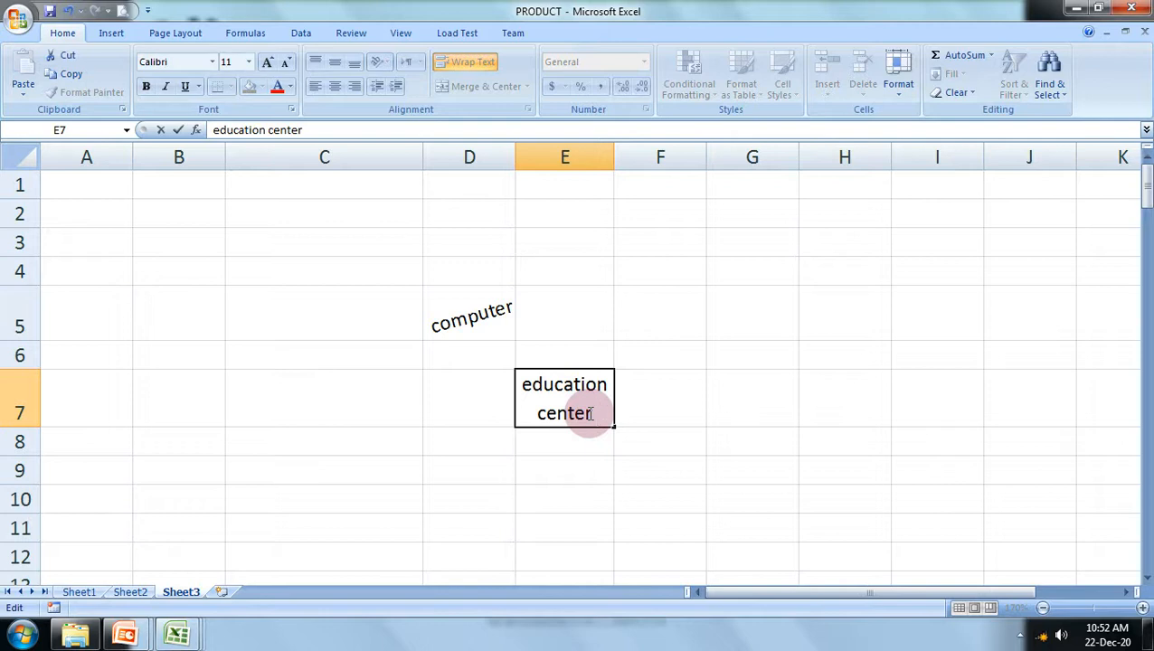
type("chakarbhata")
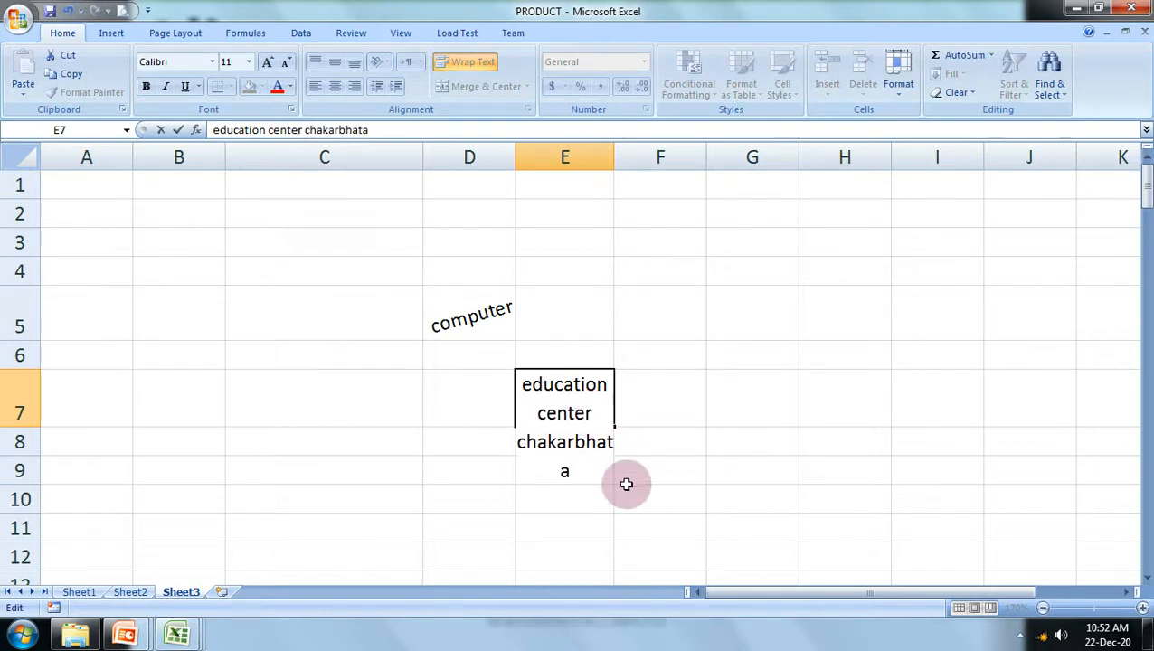
left_click_drag(651, 556, 633, 507)
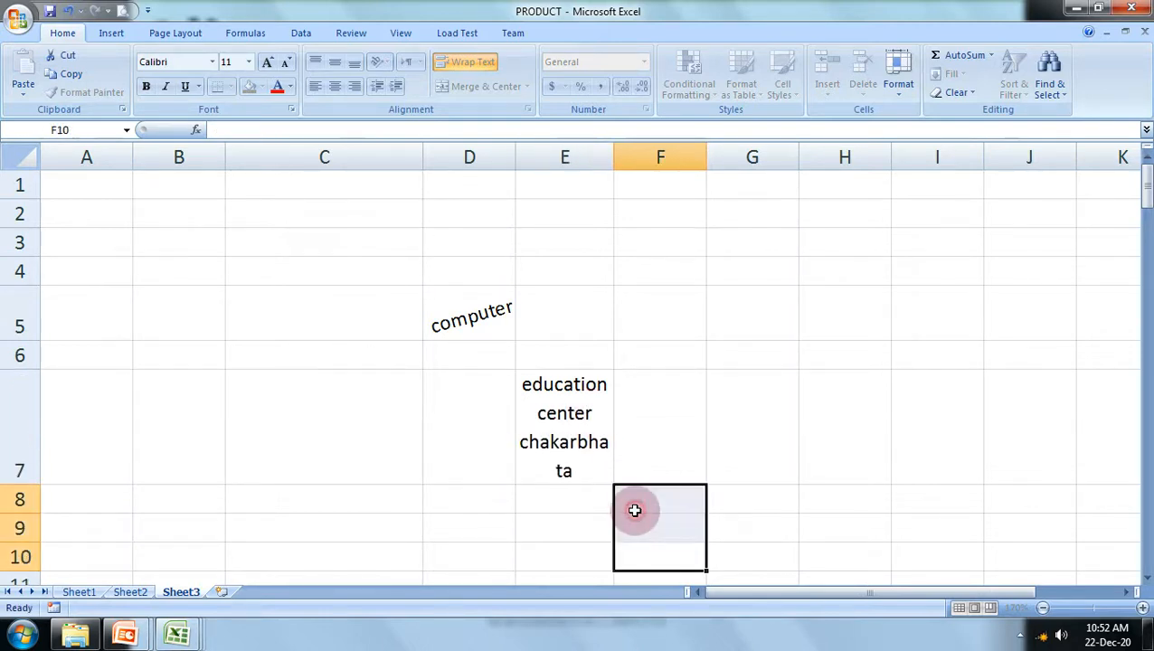
left_click(590, 440)
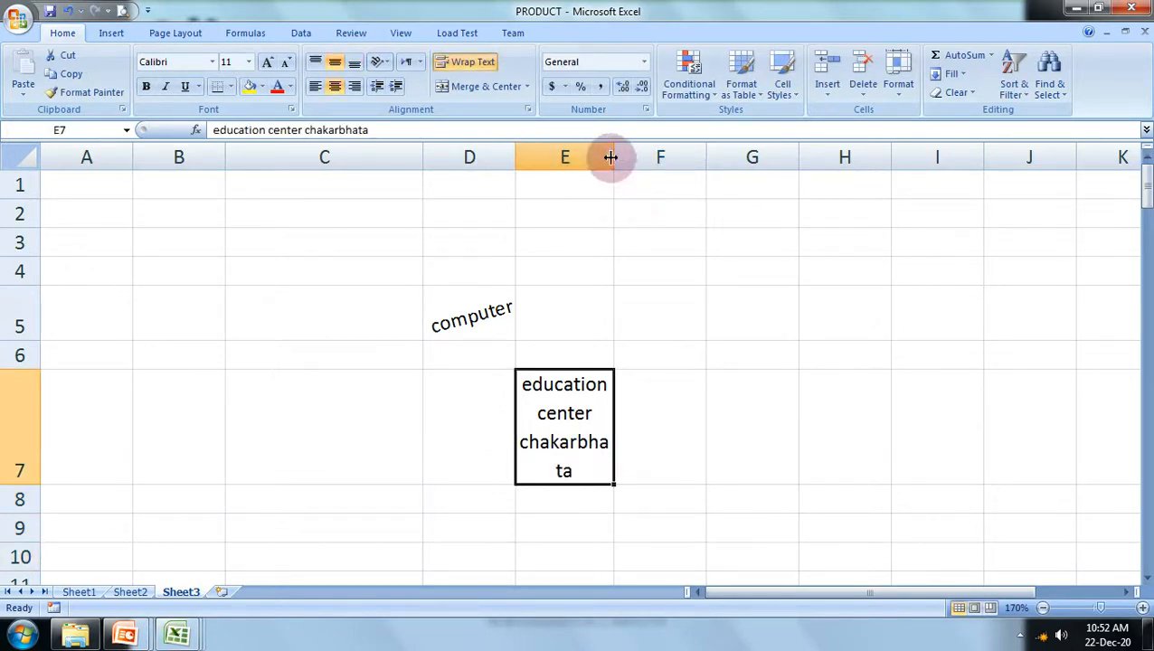
left_click_drag(614, 157, 631, 158)
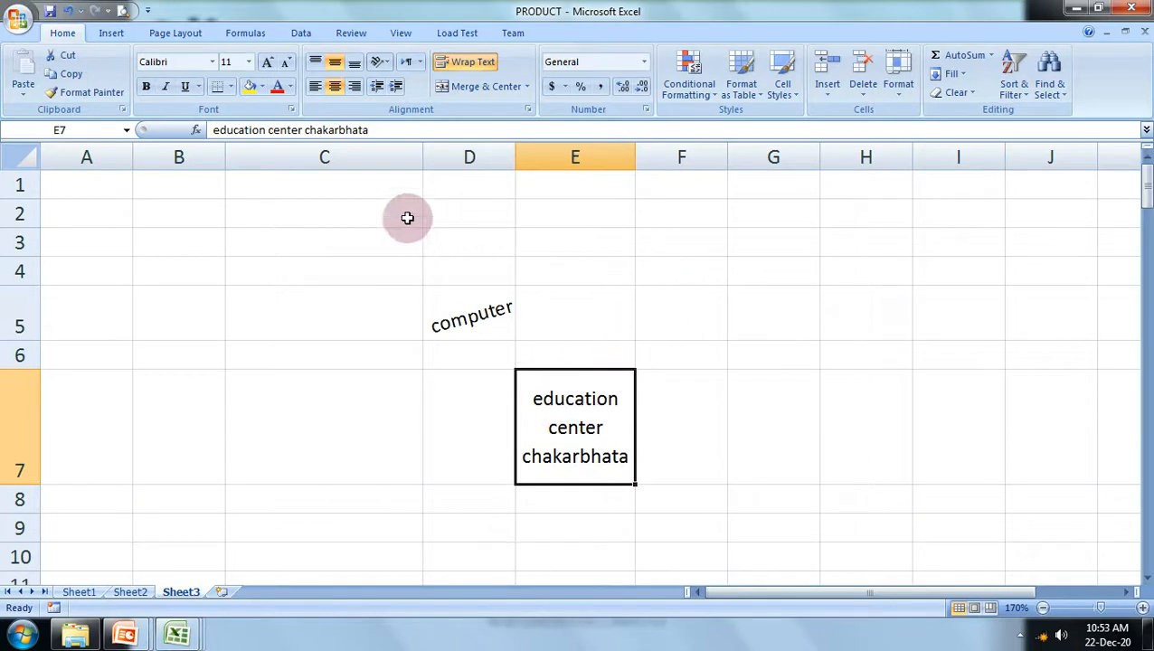
- Format cell E7 with bold, italic, underlined red text and a yellow fill
left_click(147, 87)
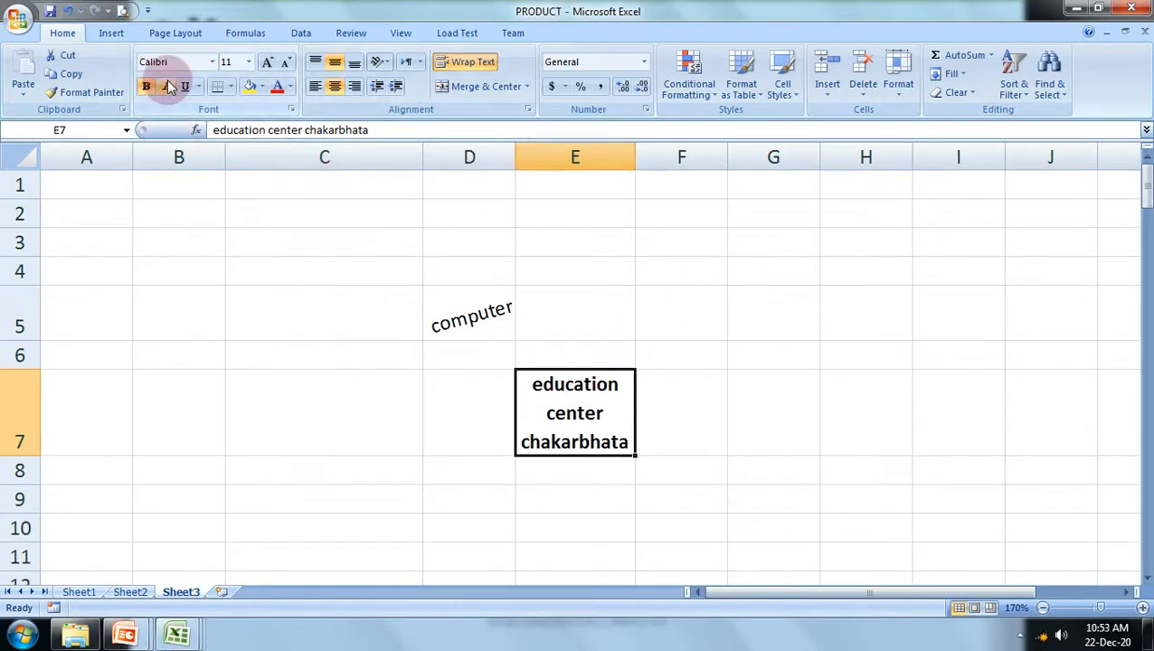
left_click(167, 87)
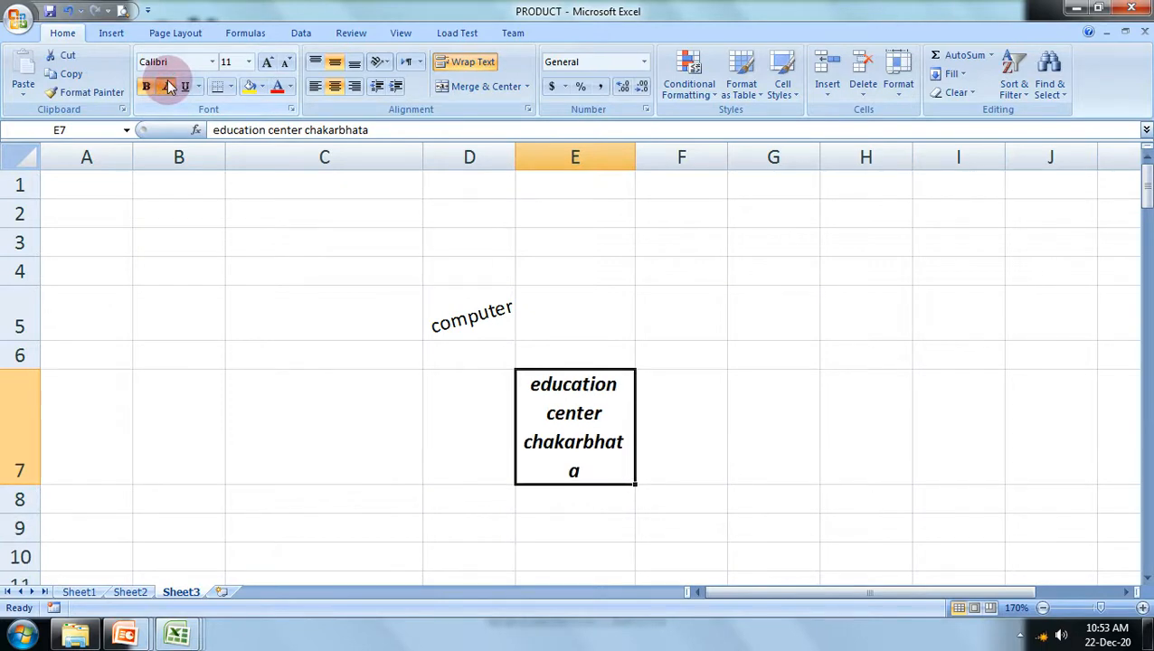
left_click(185, 88)
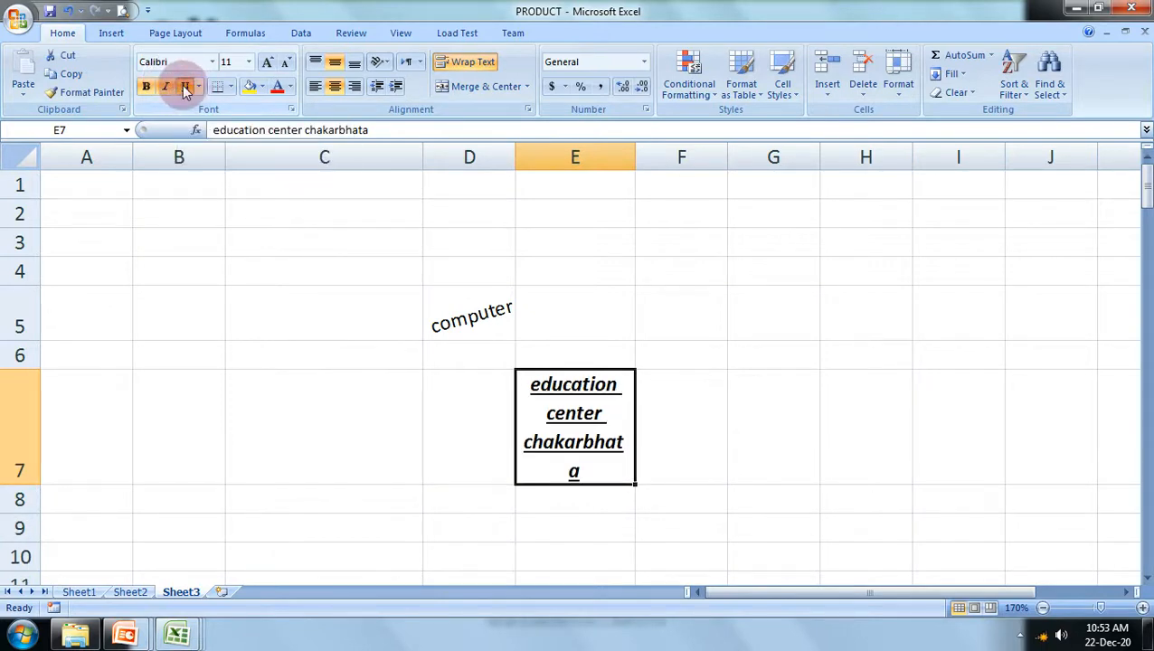
left_click(278, 88)
left_click(257, 84)
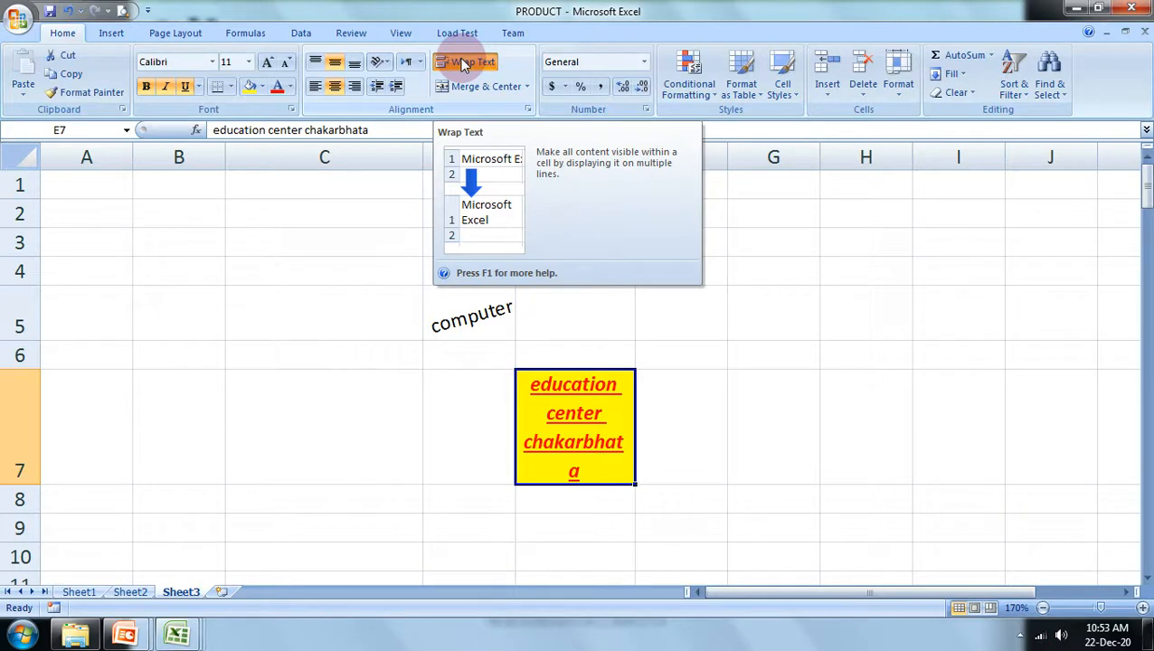
- Turn off Wrap Text for cell E7 and switch it on again for the range D6:F7
left_click(649, 417)
left_click(606, 407)
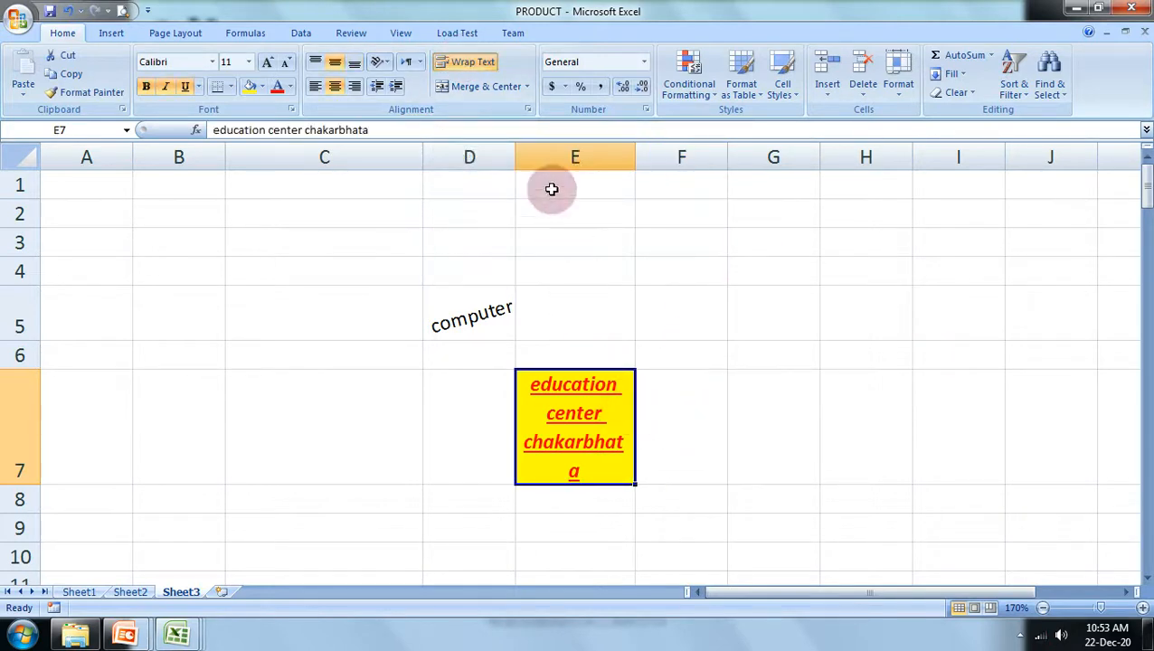
left_click(472, 63)
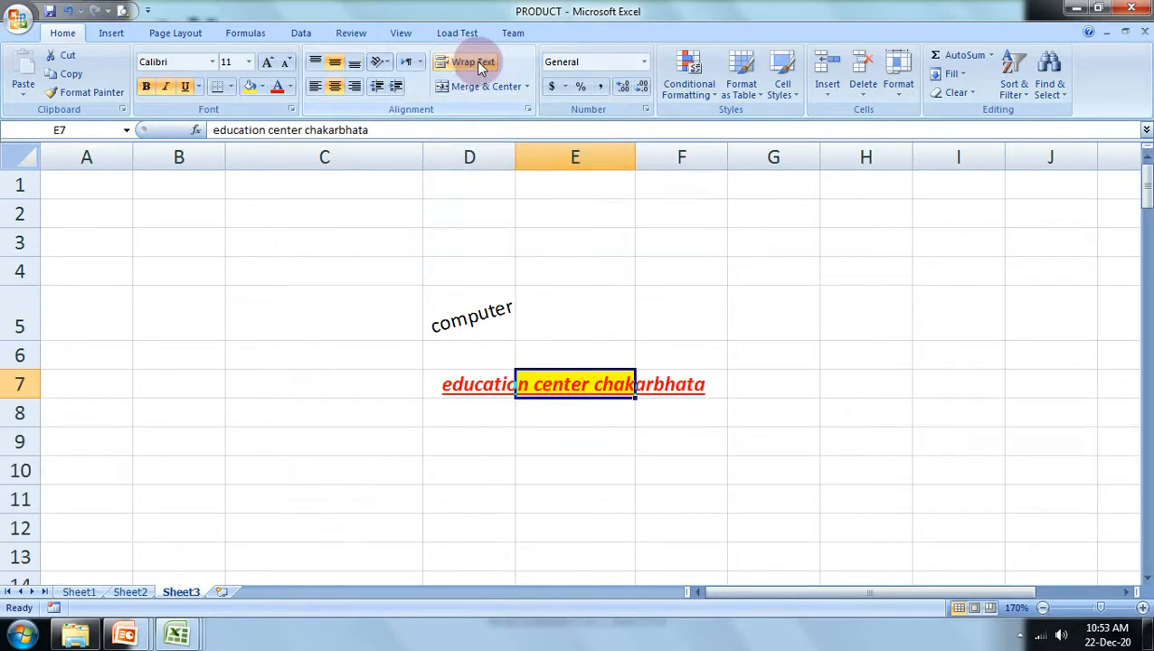
left_click(616, 456)
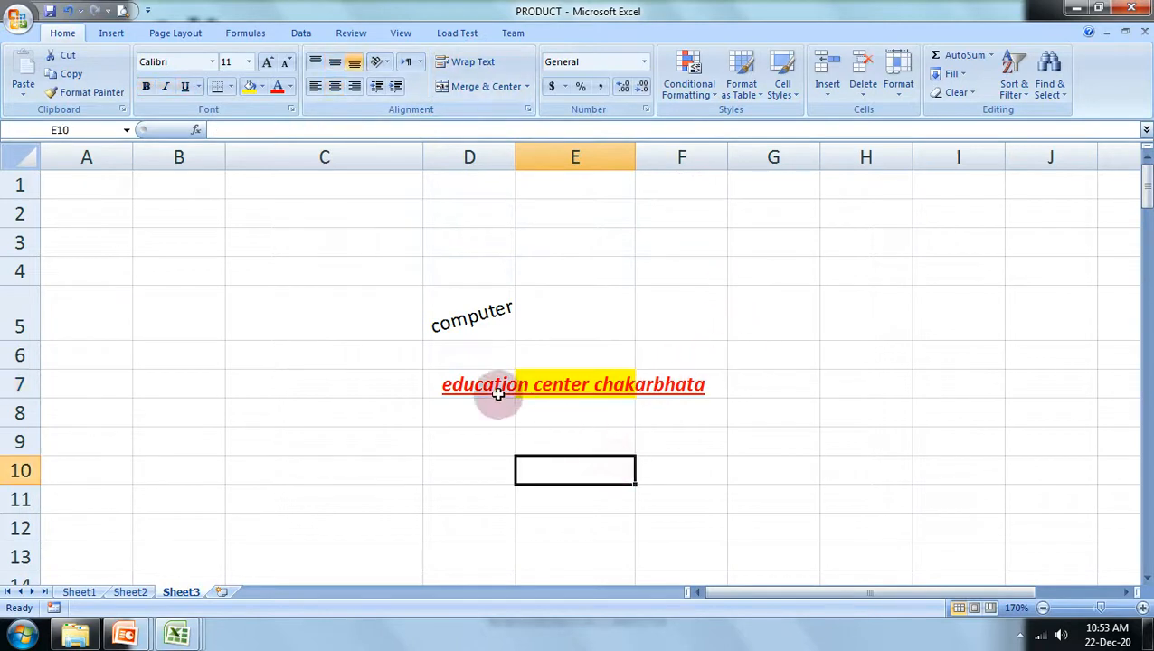
left_click(477, 379)
left_click_drag(476, 378, 687, 356)
left_click(463, 61)
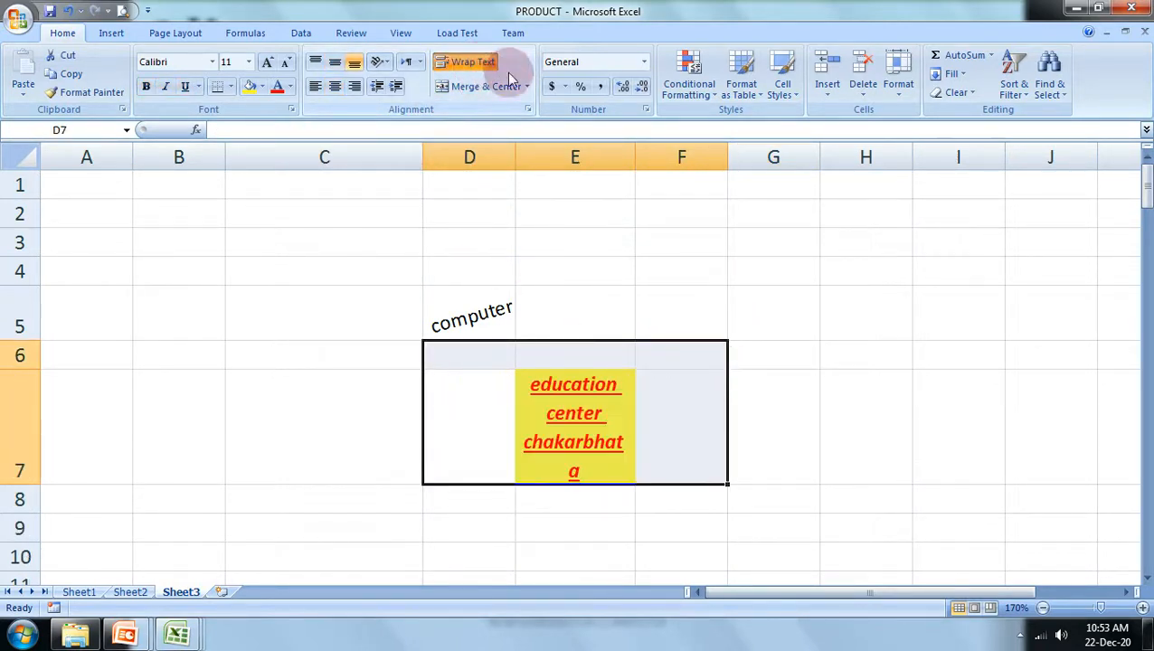
left_click(586, 393)
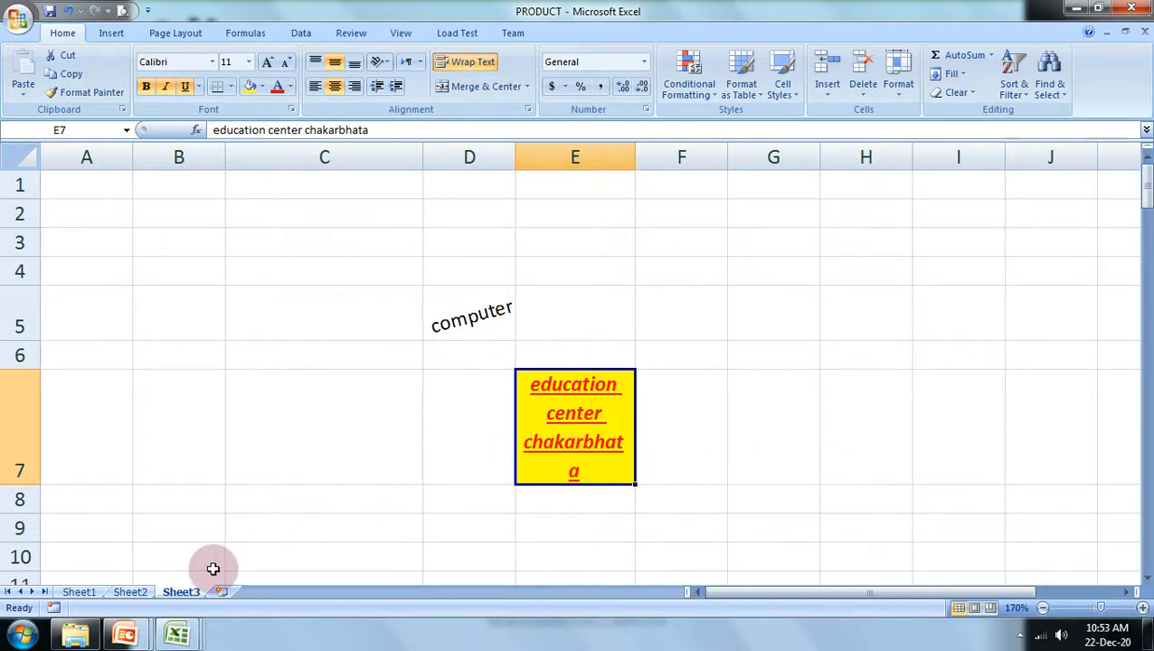
- Switch to the PowerPoint slide show, read the Merge & Center slide, and return to the Excel workbook
mouse_move(129, 632)
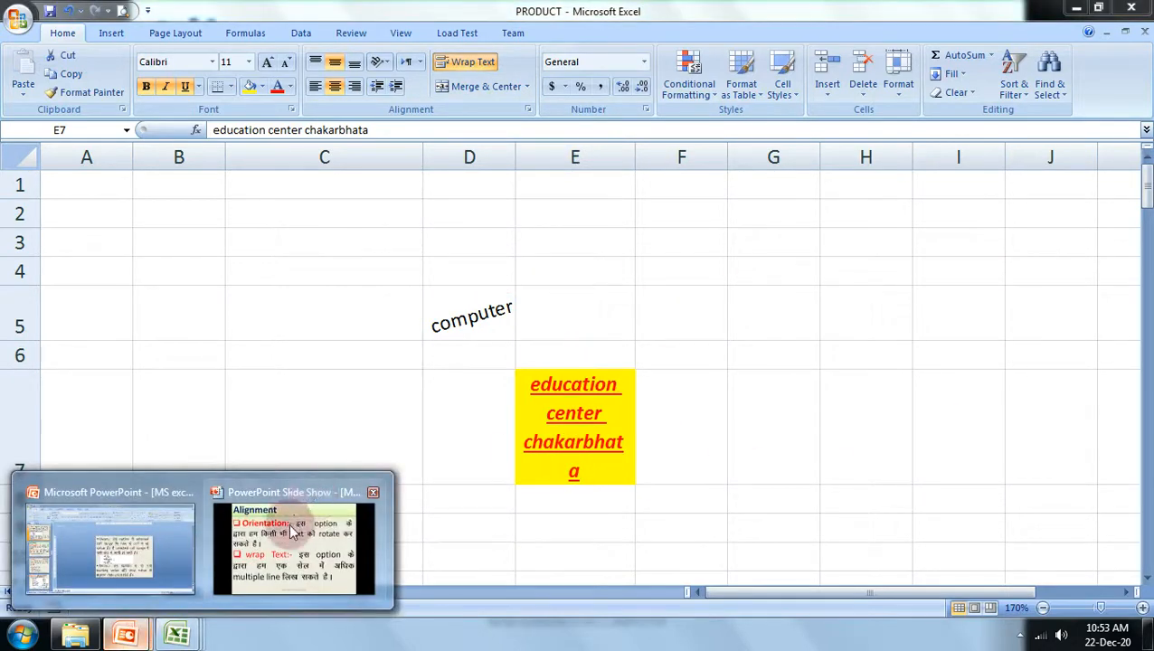
left_click(292, 533)
left_click(292, 530)
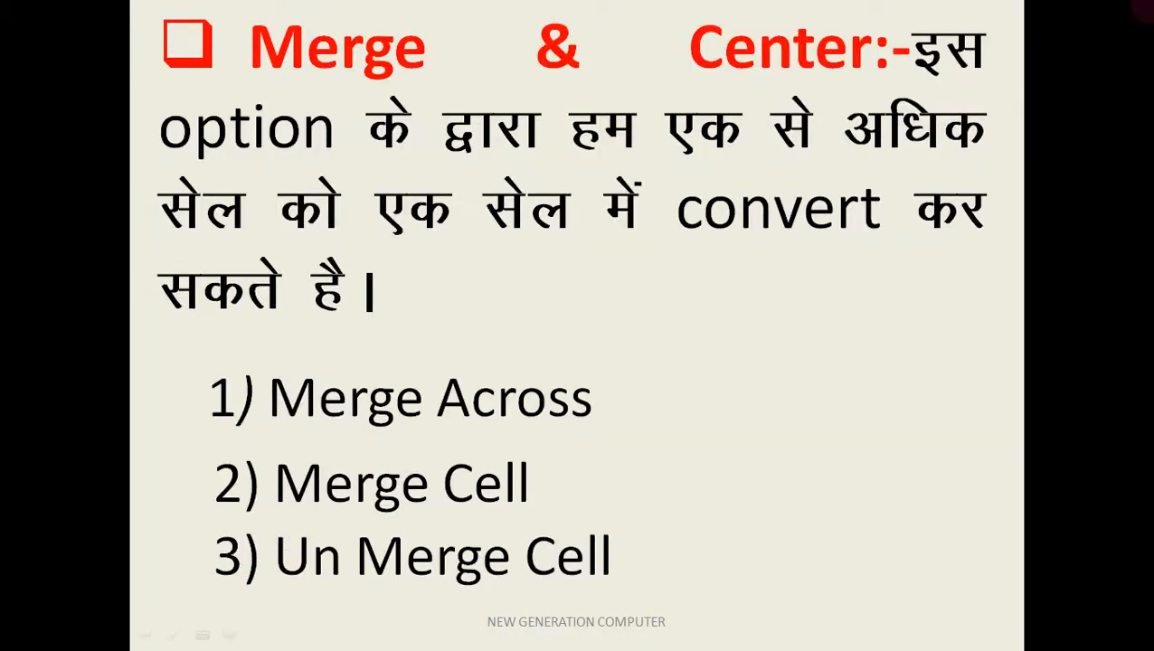
key("Escape")
left_click(1073, 8)
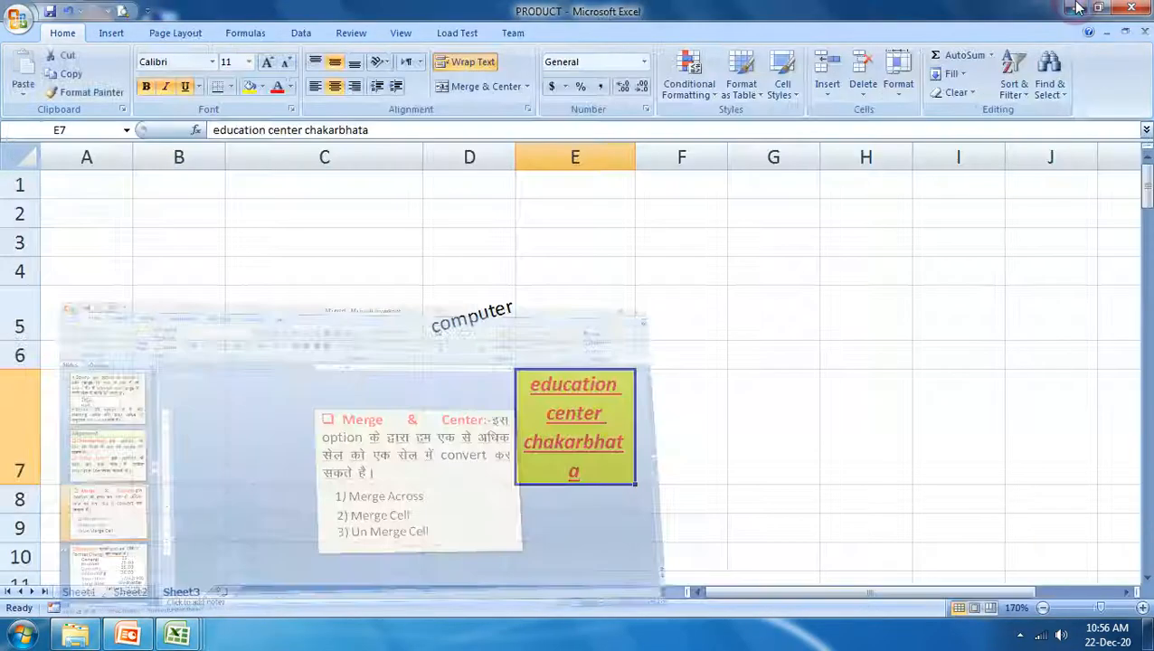
- Turn off Wrap Text for cell E7 and apply Merge & Center to the range D7:F10
left_click(806, 314)
scroll(774, 348, "down", 2)
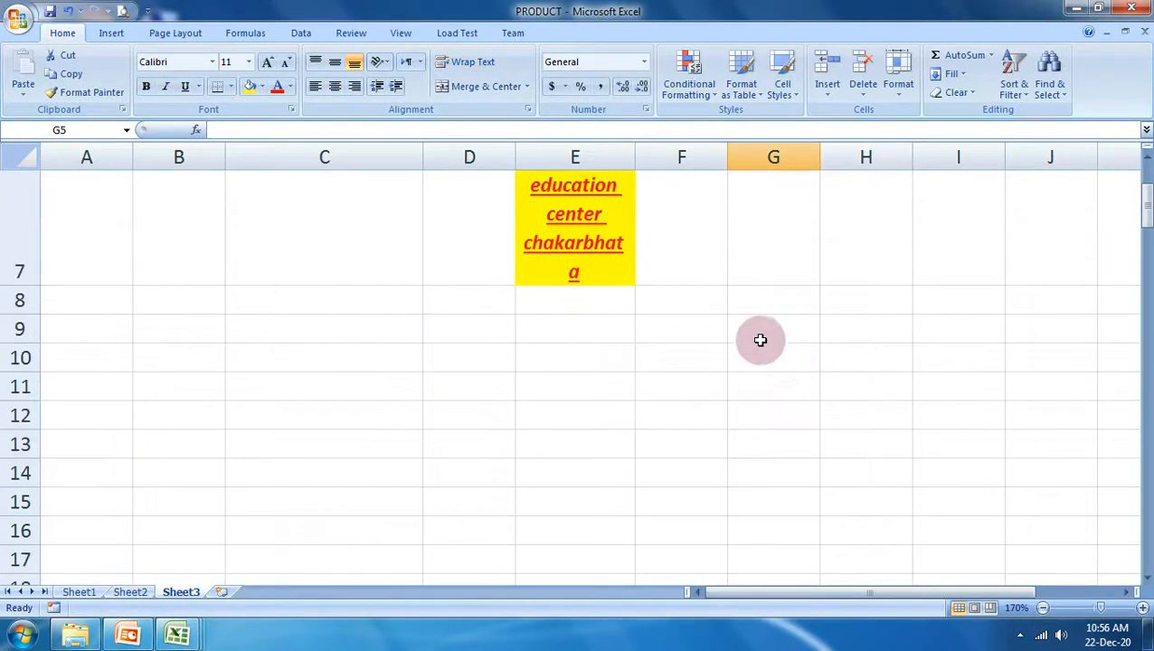
scroll(674, 306, "up", 2)
left_click(567, 389)
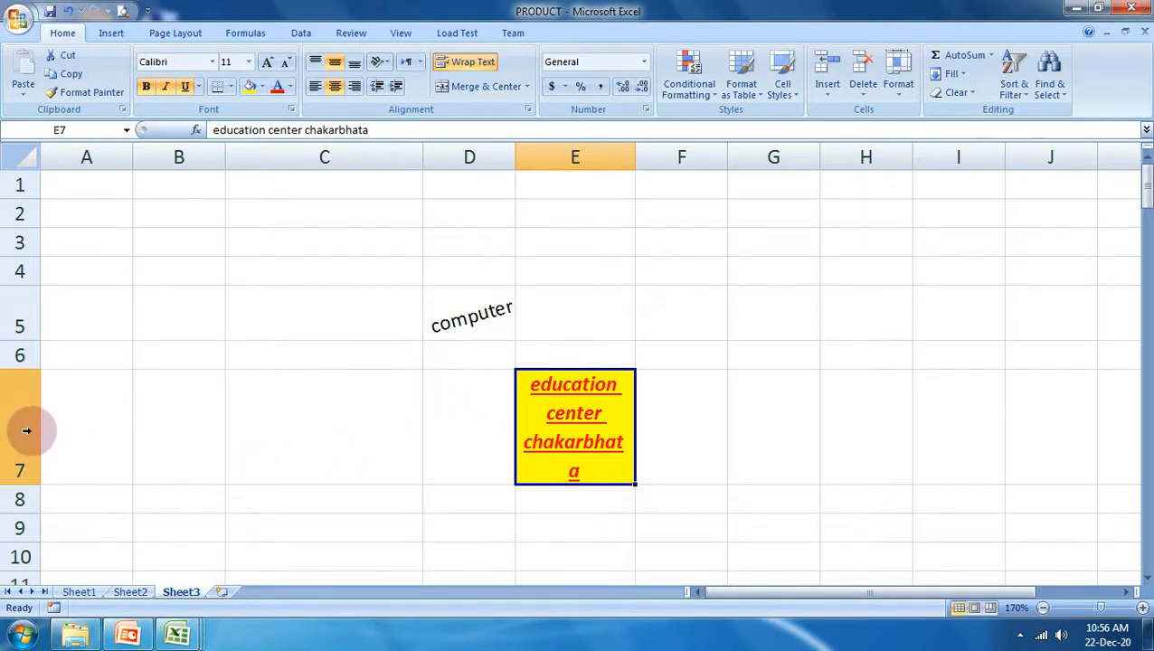
left_click(469, 65)
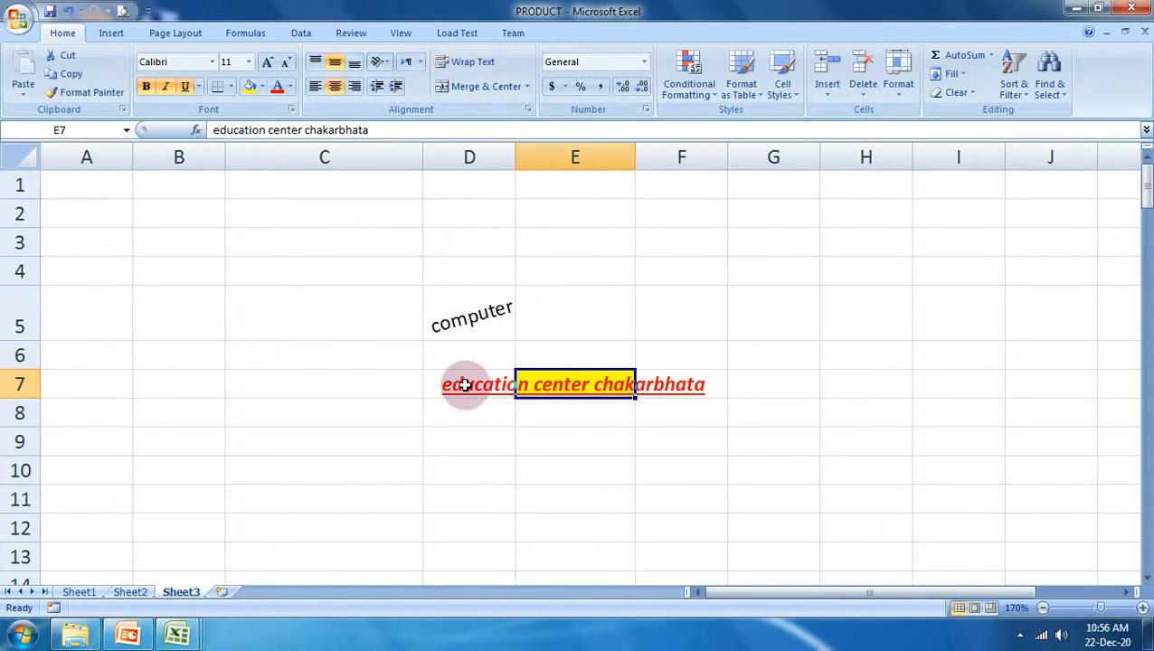
left_click_drag(453, 383, 716, 465)
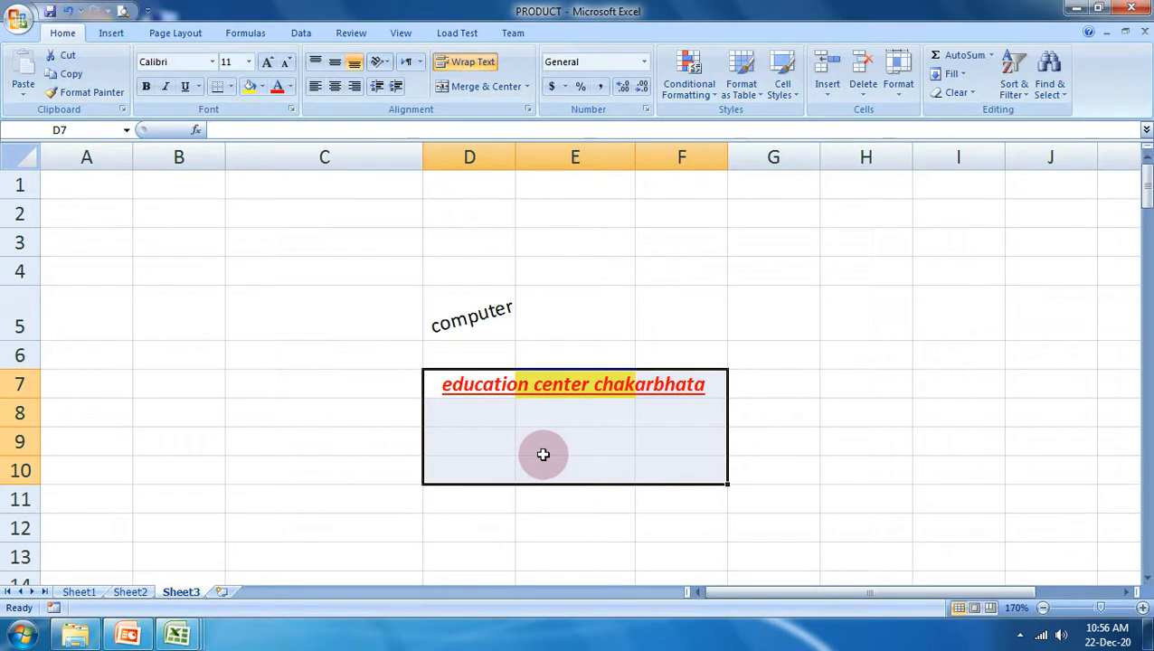
left_click(486, 98)
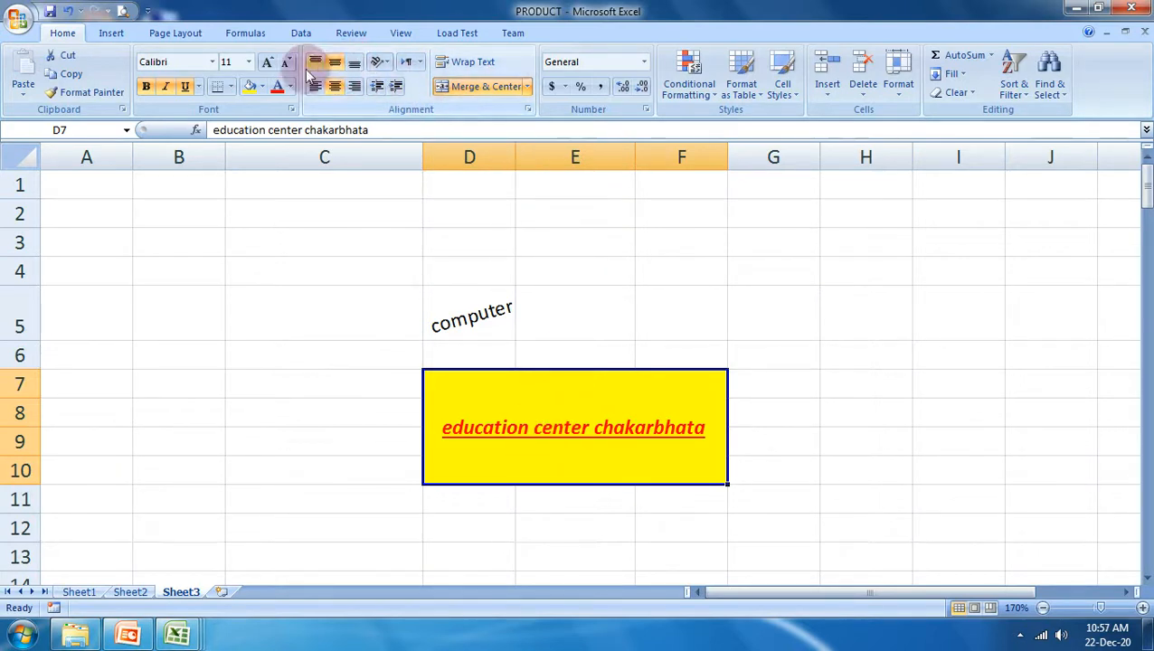
- Enlarge the text in the merged yellow cell D7 to size 20 and turn on Wrap Text
left_click(267, 65)
left_click(267, 65)
left_click(267, 65)
left_click(267, 65)
left_click(267, 65)
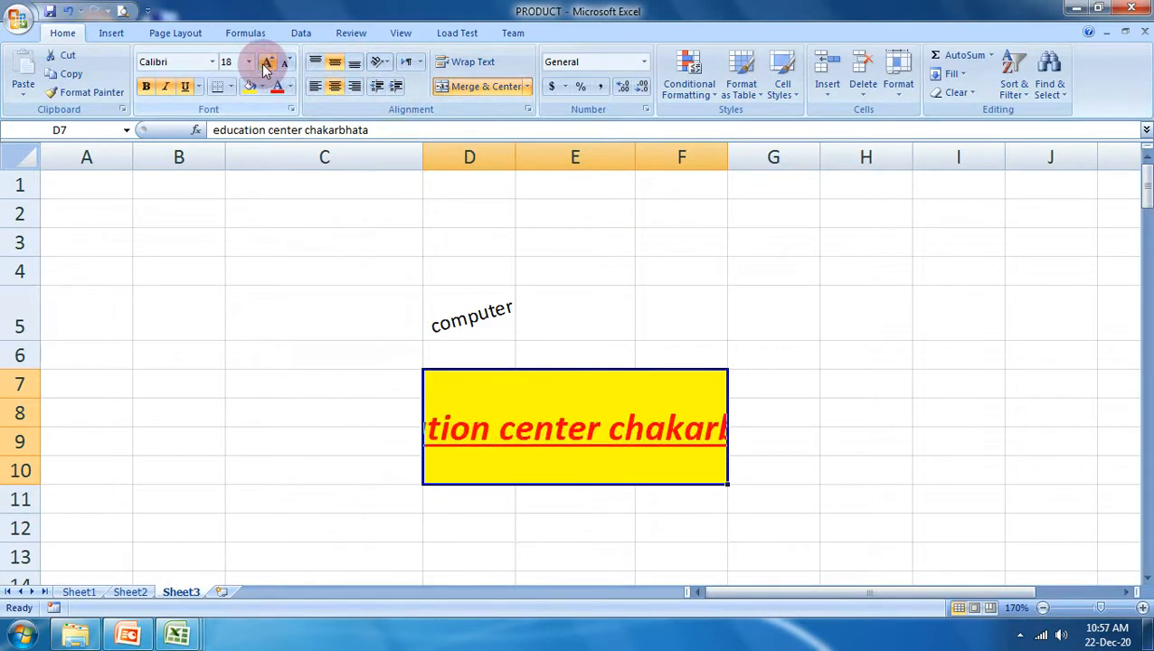
left_click(471, 65)
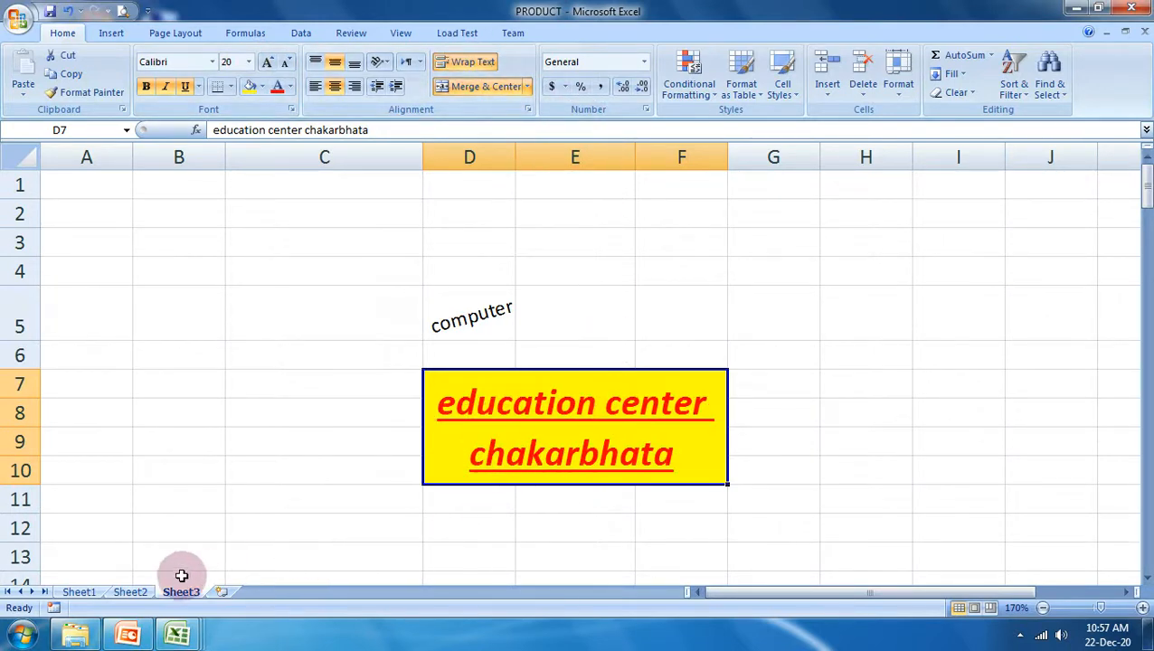
left_click(131, 593)
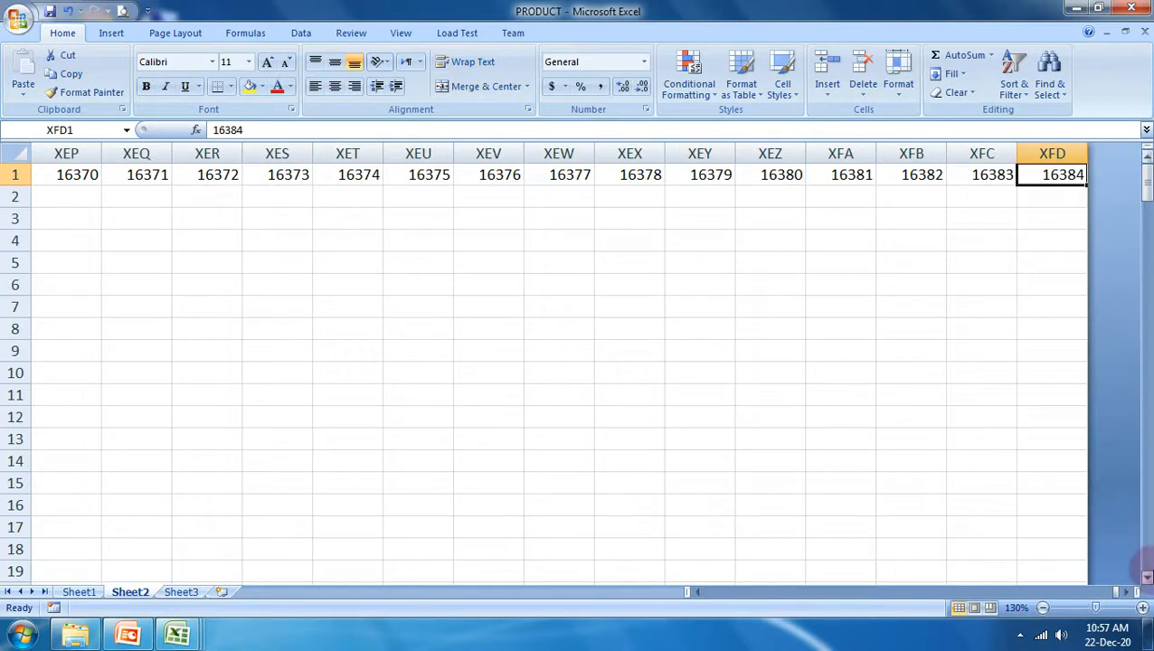
left_click(181, 592)
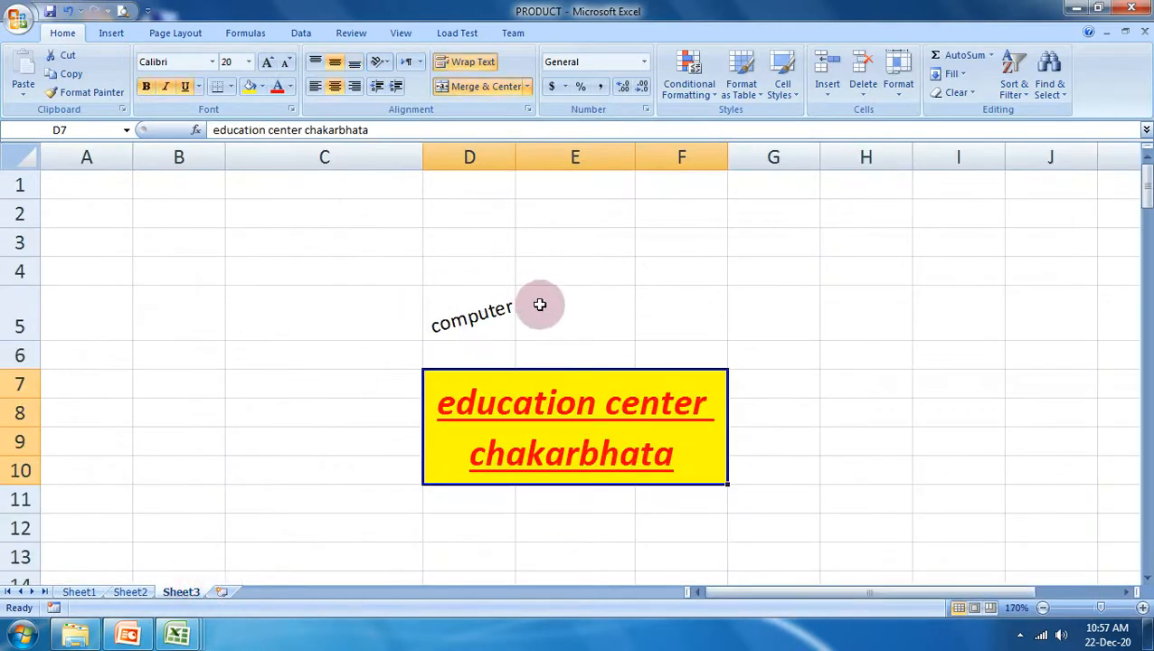
left_click(80, 593)
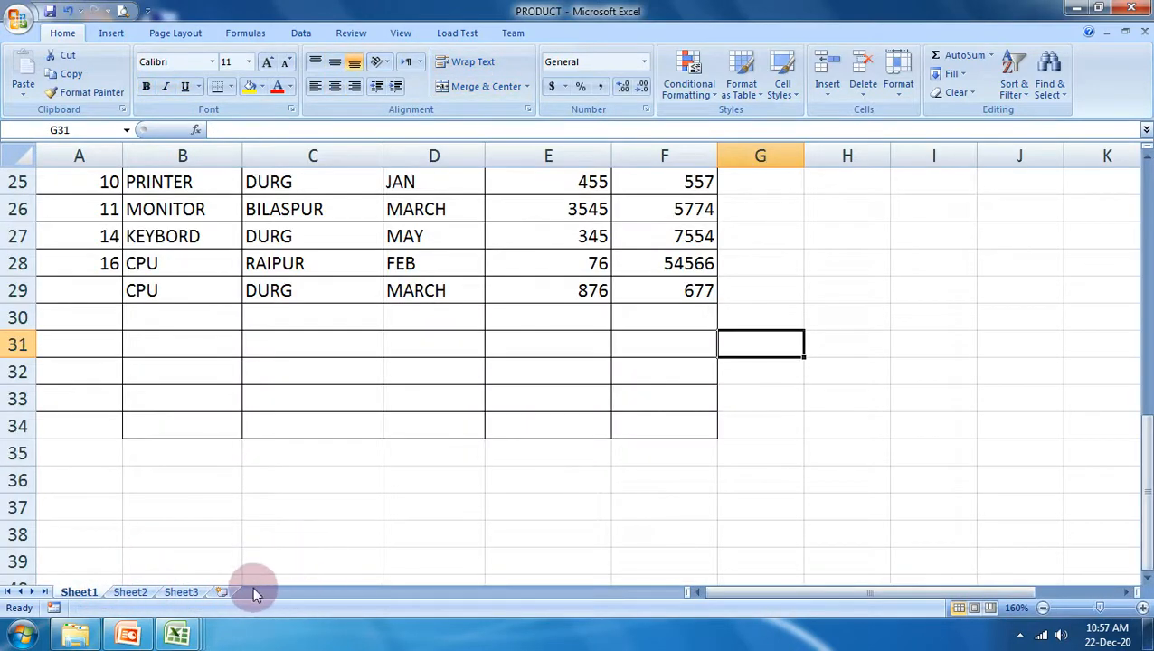
- Insert a new worksheet and apply All Borders to the range I8:M12
left_click(219, 593)
left_click_drag(466, 285, 701, 358)
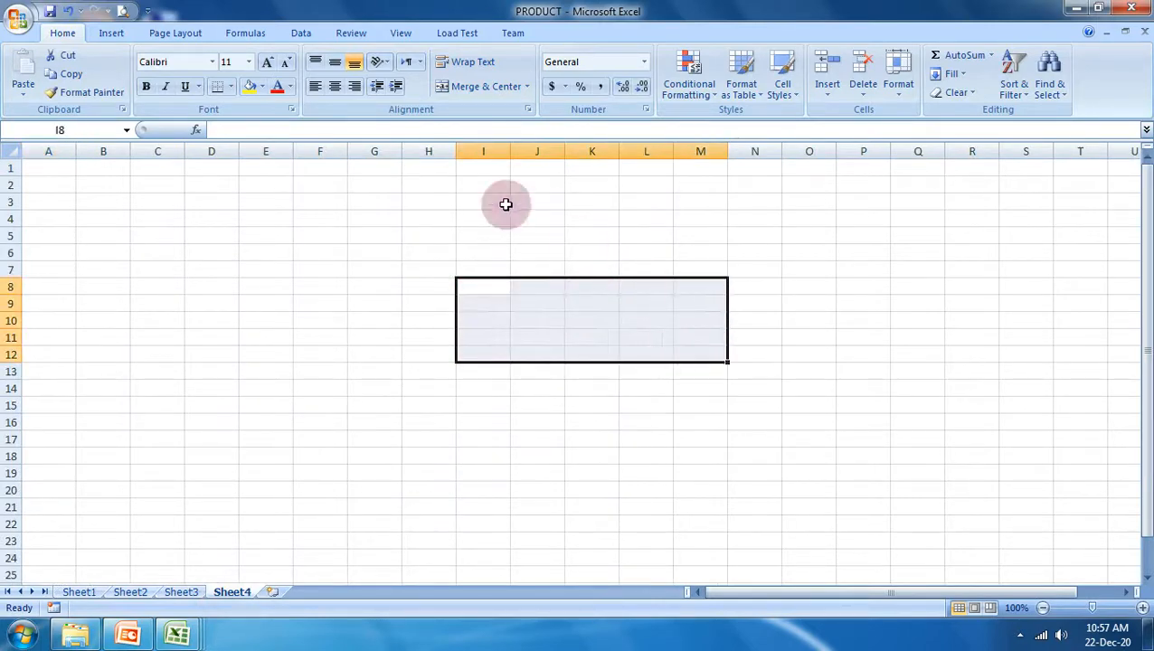
left_click(231, 85)
left_click(258, 221)
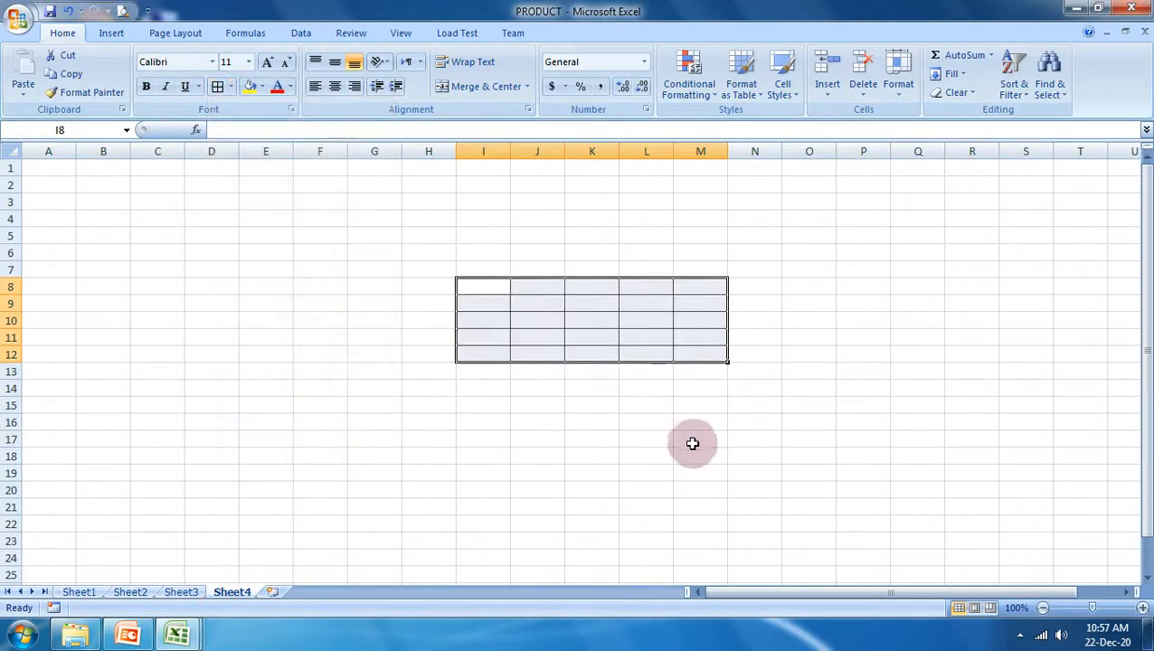
left_click(690, 441)
- Apply Merge & Center to the range J8:L9 and enter "educations" in the merged cell
left_click_drag(508, 283, 634, 306)
left_click_drag(554, 290, 623, 304)
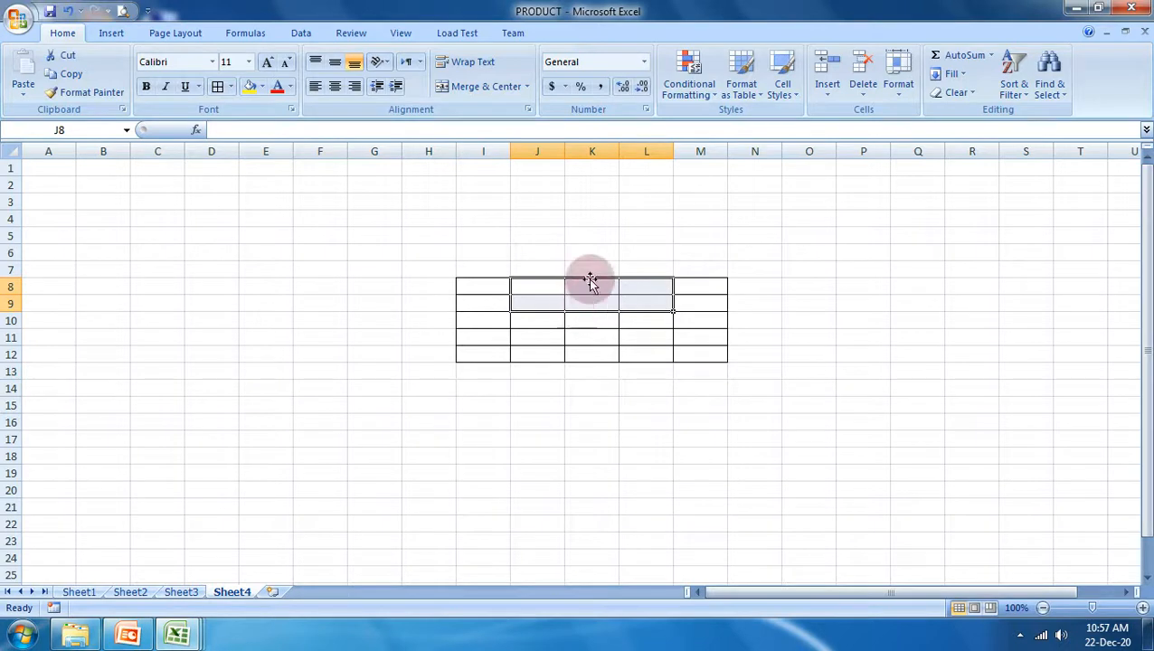
left_click(485, 86)
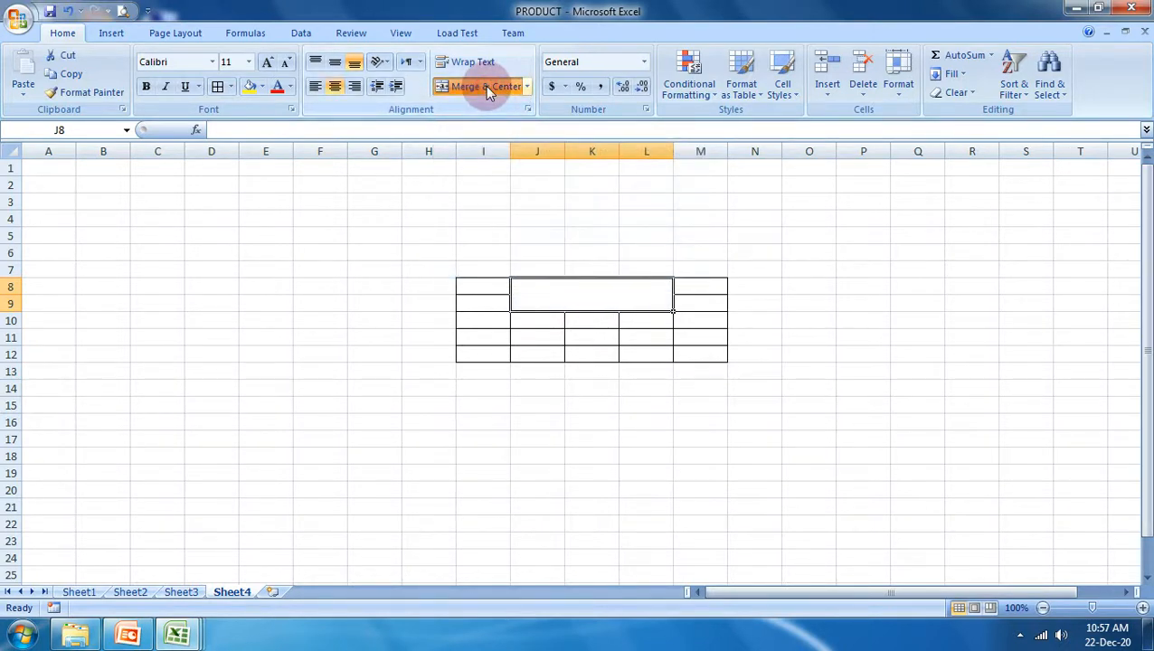
type("educations")
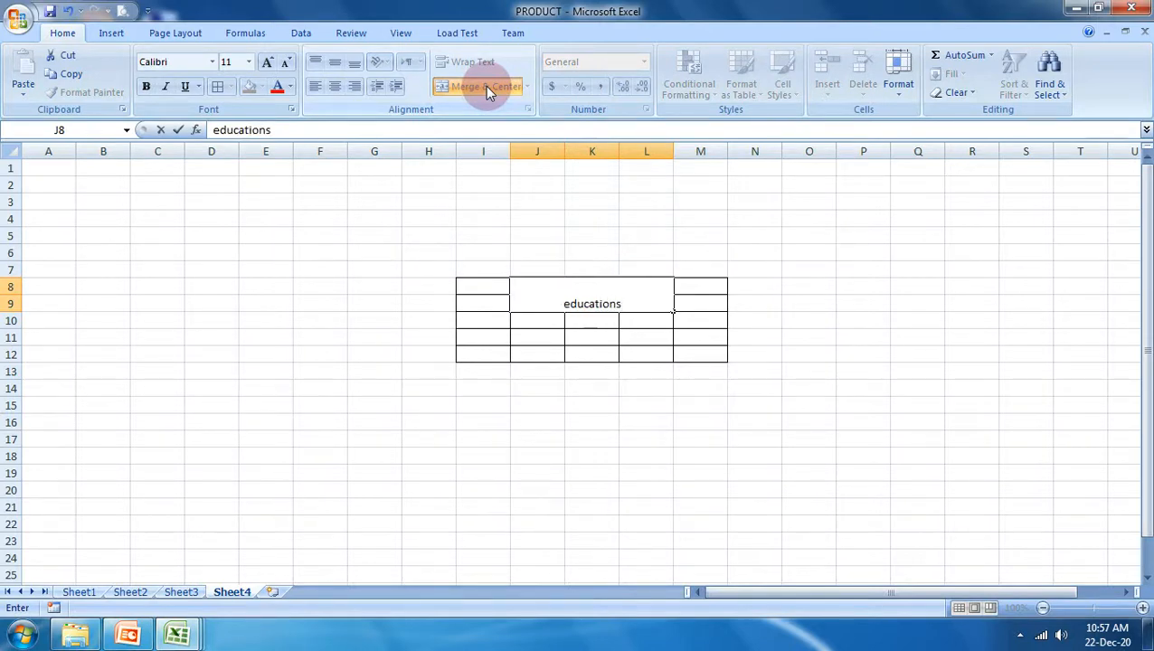
key("Return")
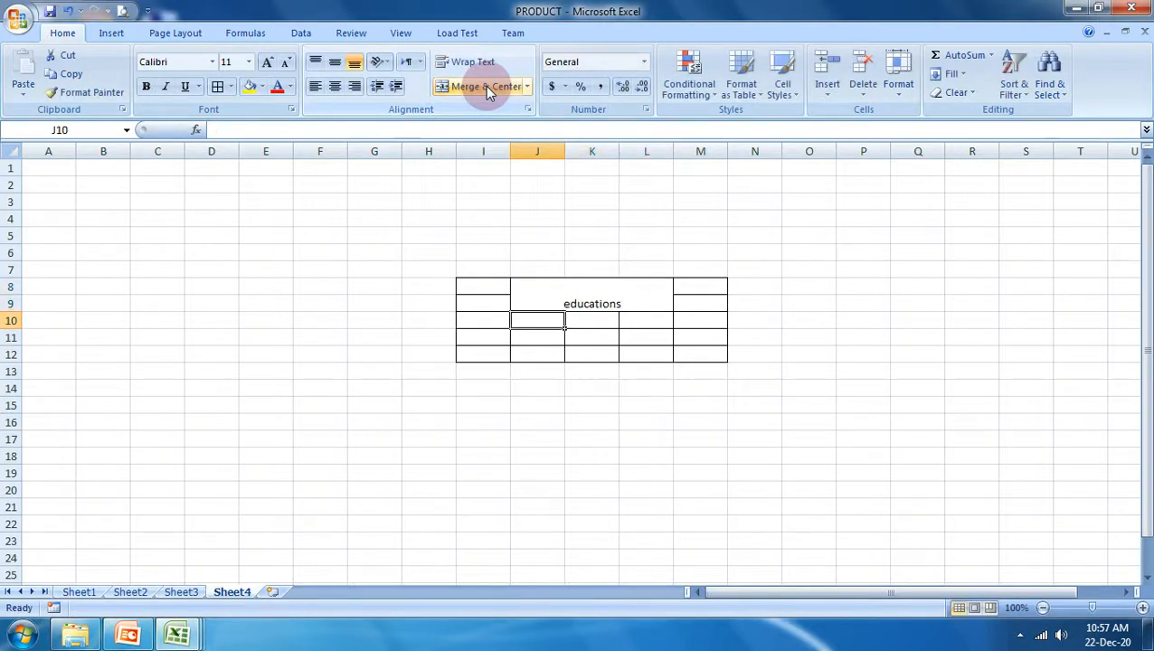
- Make the "educations" heading bold, size 16 and middle-aligned vertically
left_click(551, 302)
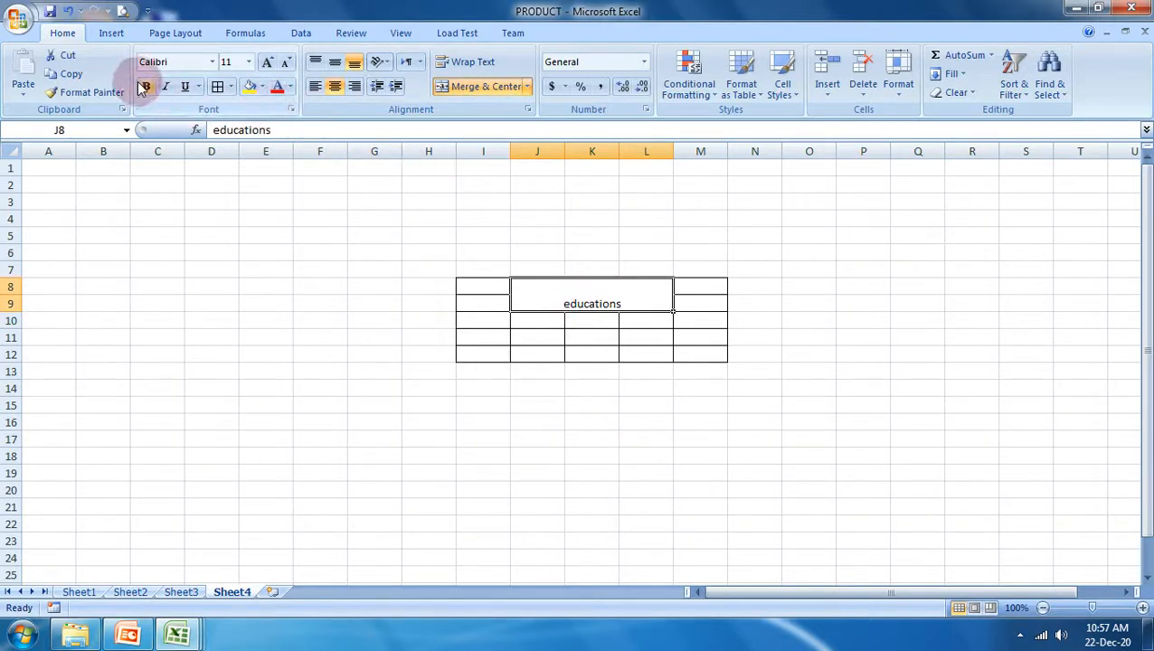
left_click(266, 63)
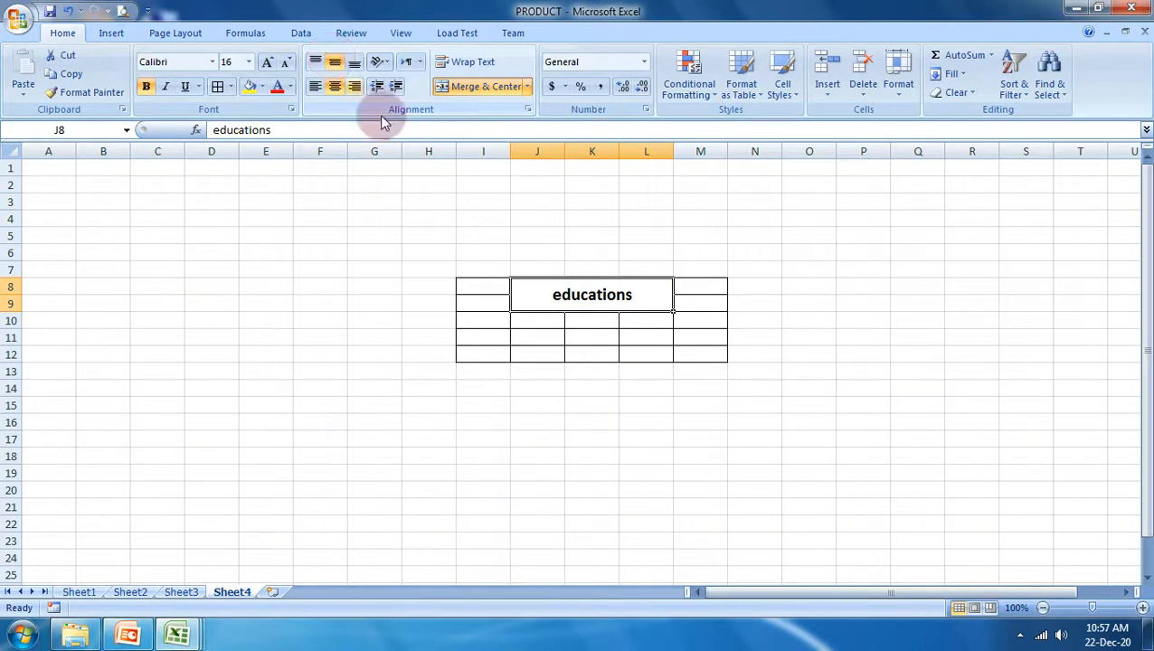
left_click(553, 401)
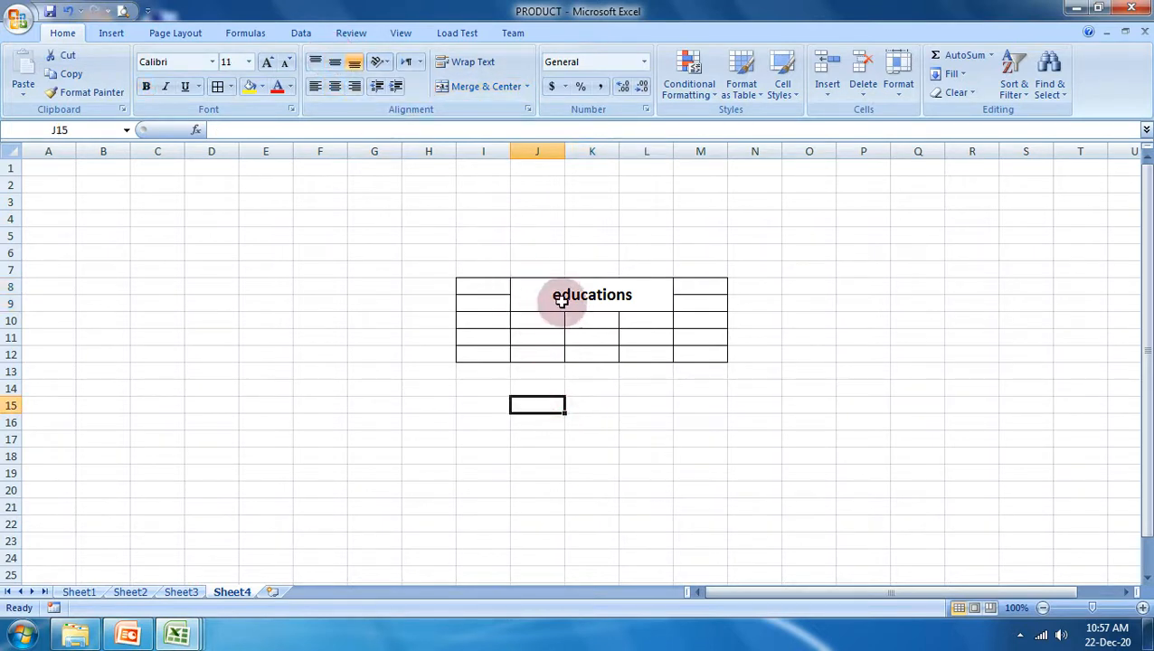
- Apply Merge & Center to the range J13:L13 and give the merged cell borders
left_click_drag(546, 371, 620, 374)
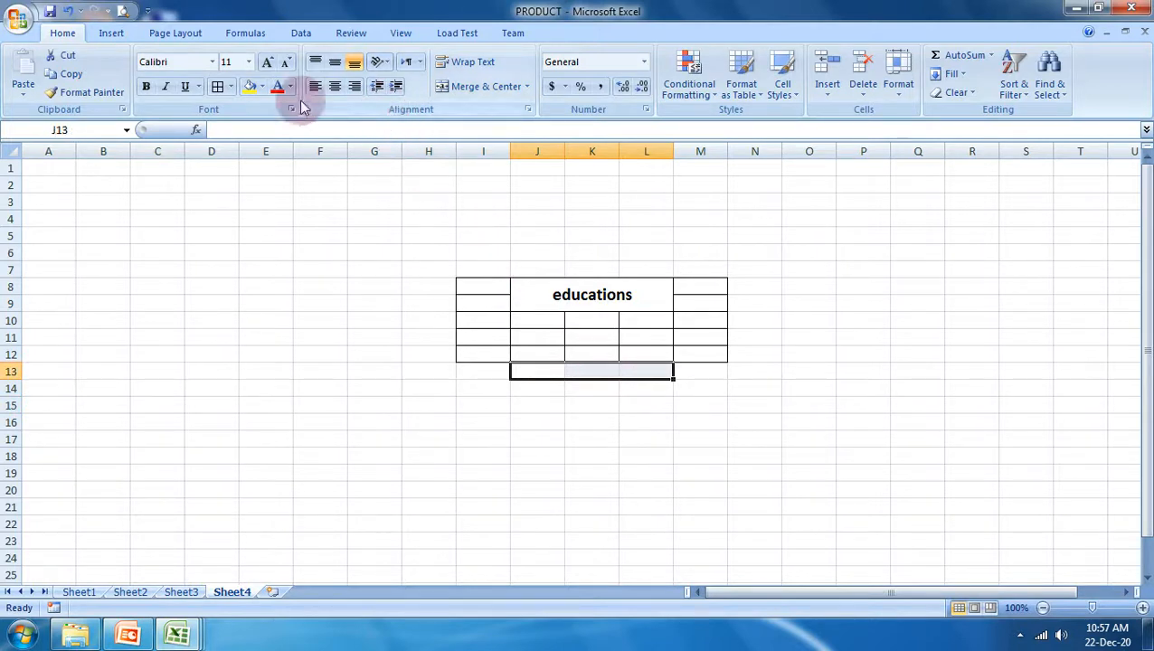
left_click(484, 86)
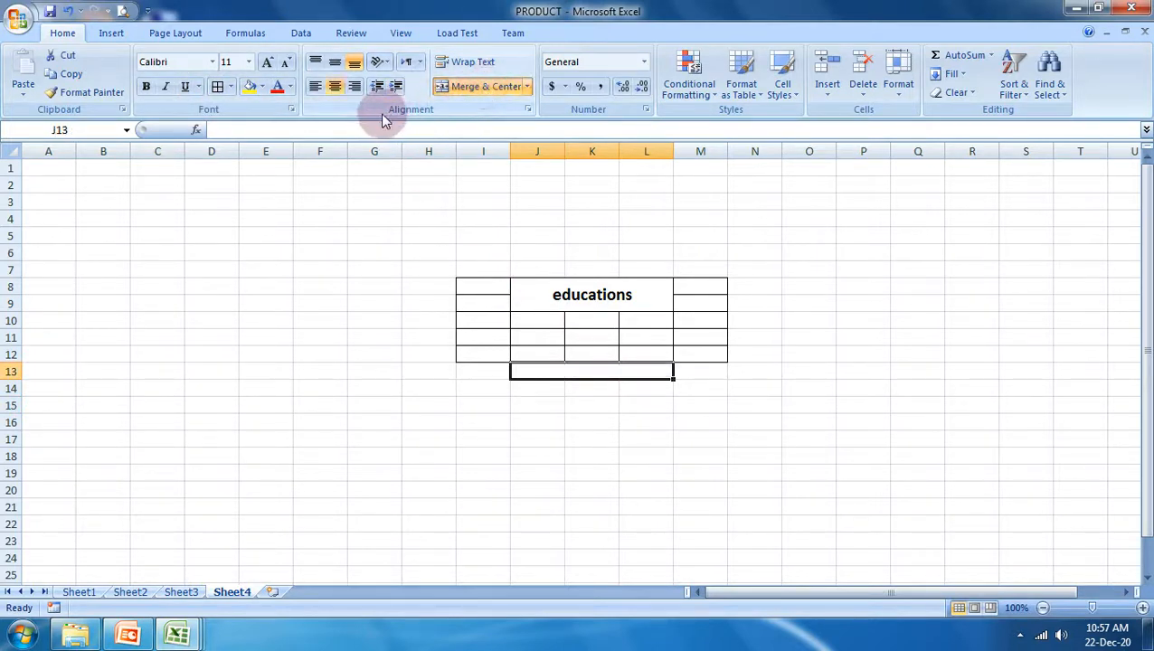
left_click(608, 471)
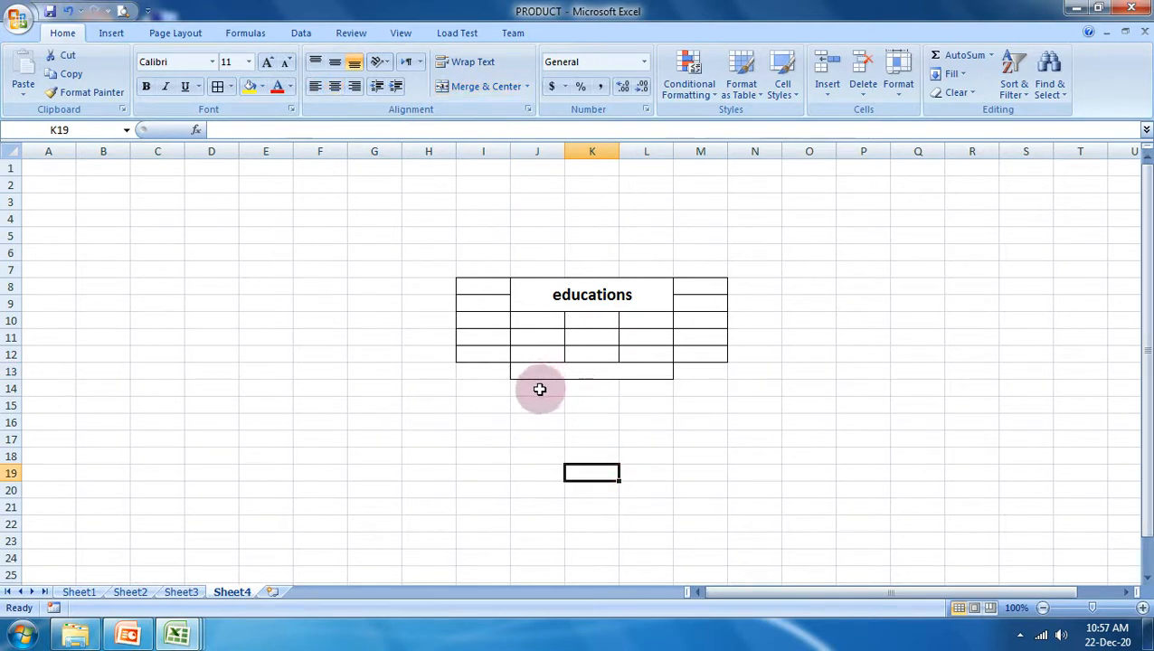
- Apply All Borders to the range J14:L17 and merge and center its first row, J14:L14
left_click_drag(539, 389, 623, 394)
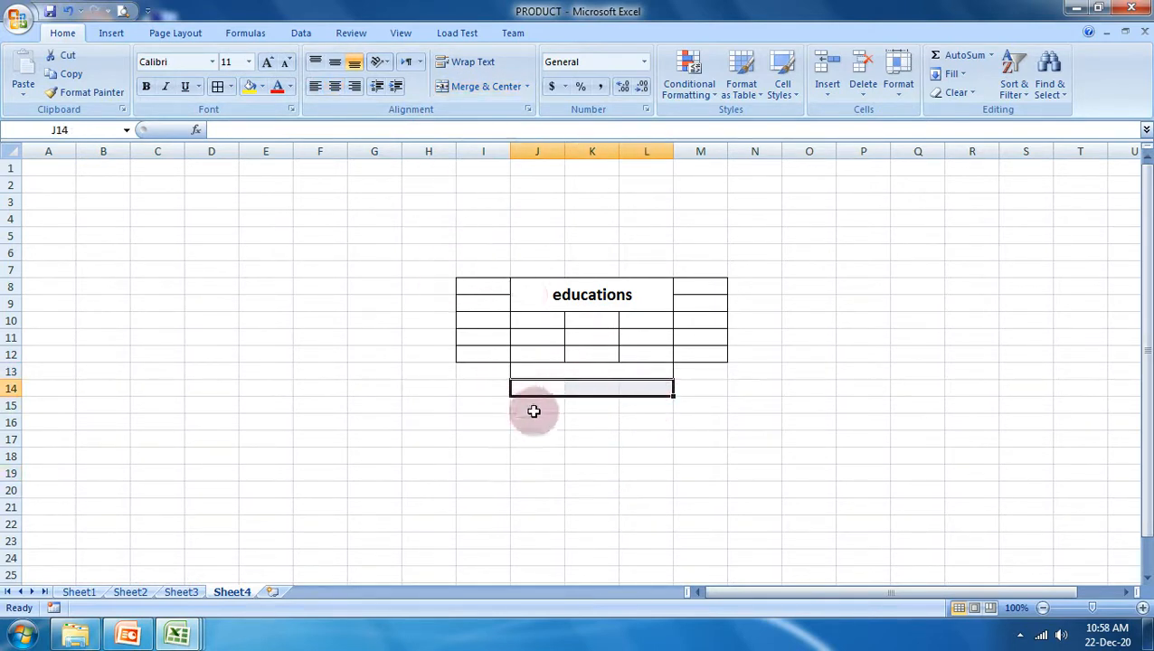
left_click_drag(543, 391, 659, 443)
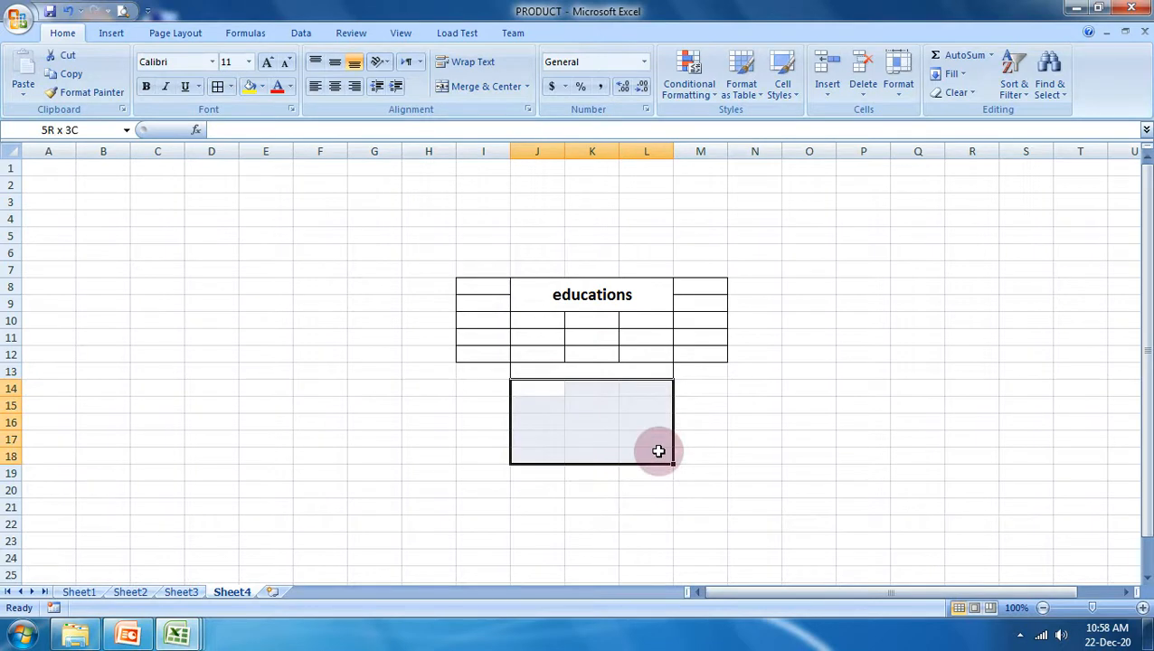
left_click(217, 87)
left_click(558, 388)
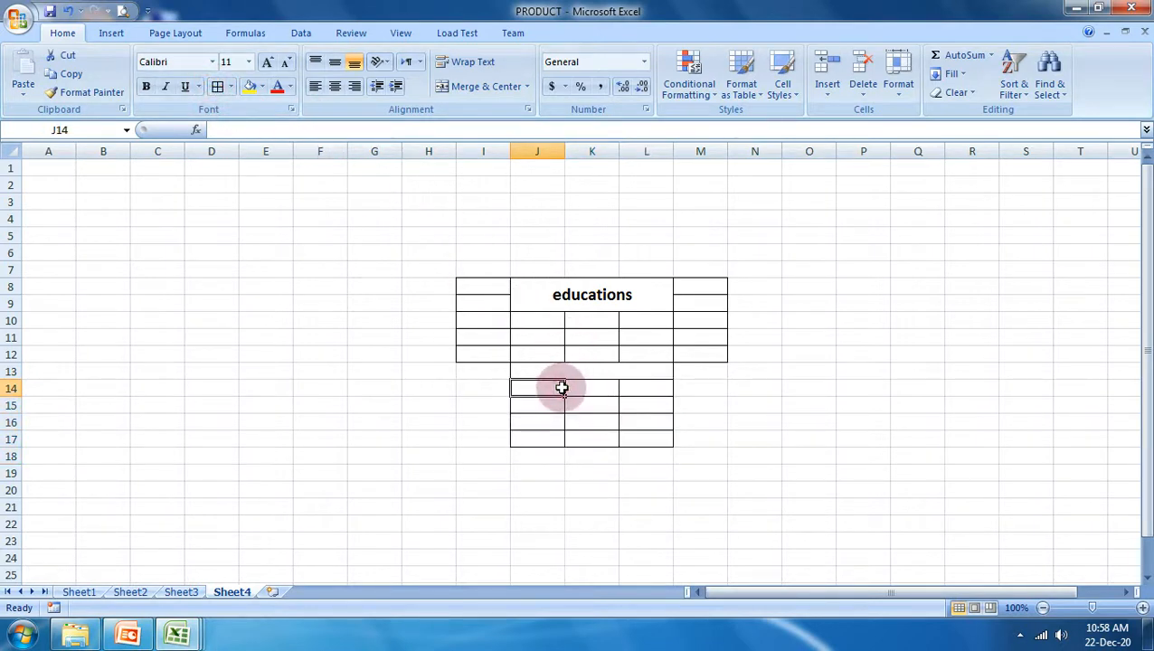
left_click_drag(562, 388, 647, 391)
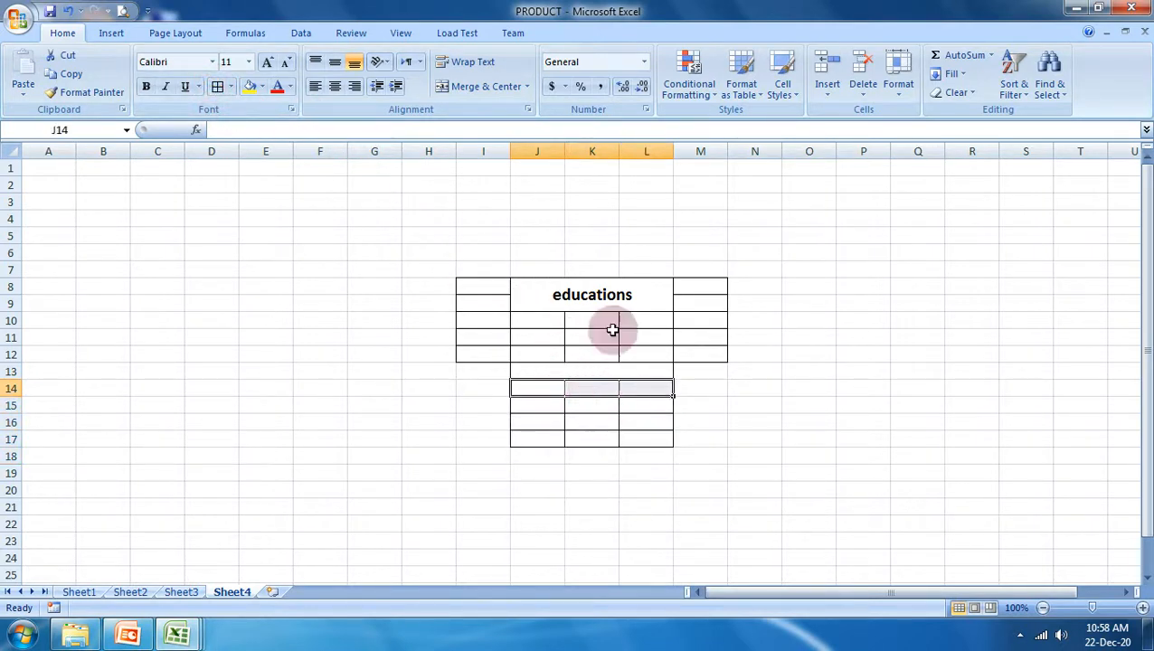
left_click(486, 88)
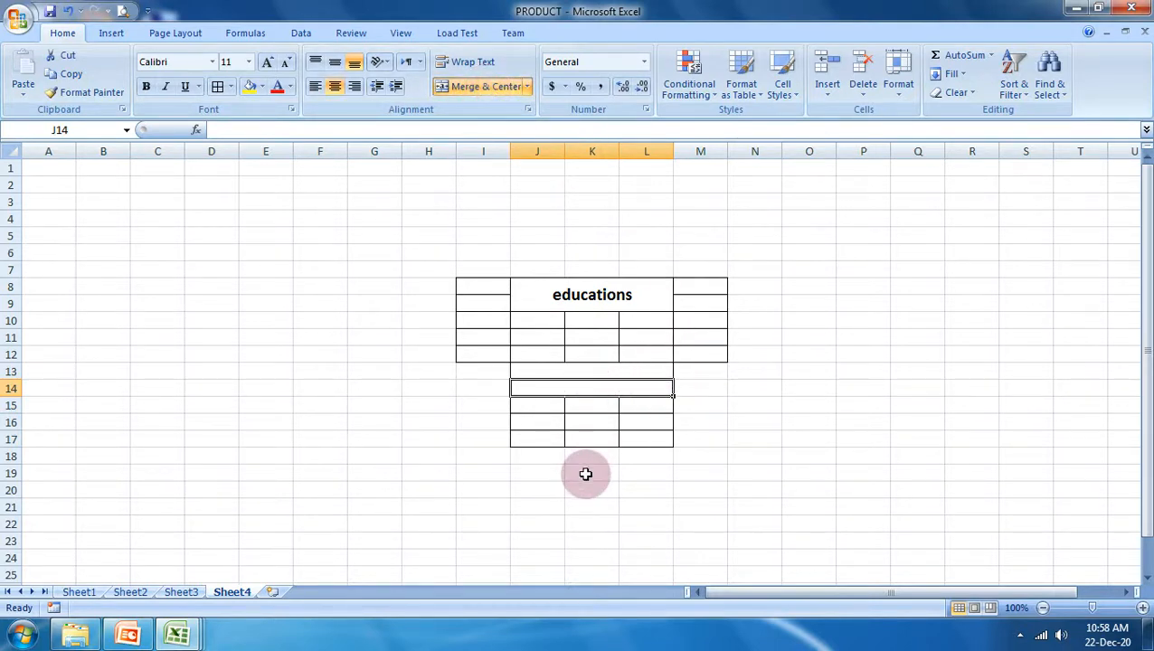
- Apply Merge Across to the range J15:L29 and add All Borders to the merged rows
scroll(586, 474, "down", 2)
left_click_drag(516, 304, 644, 538)
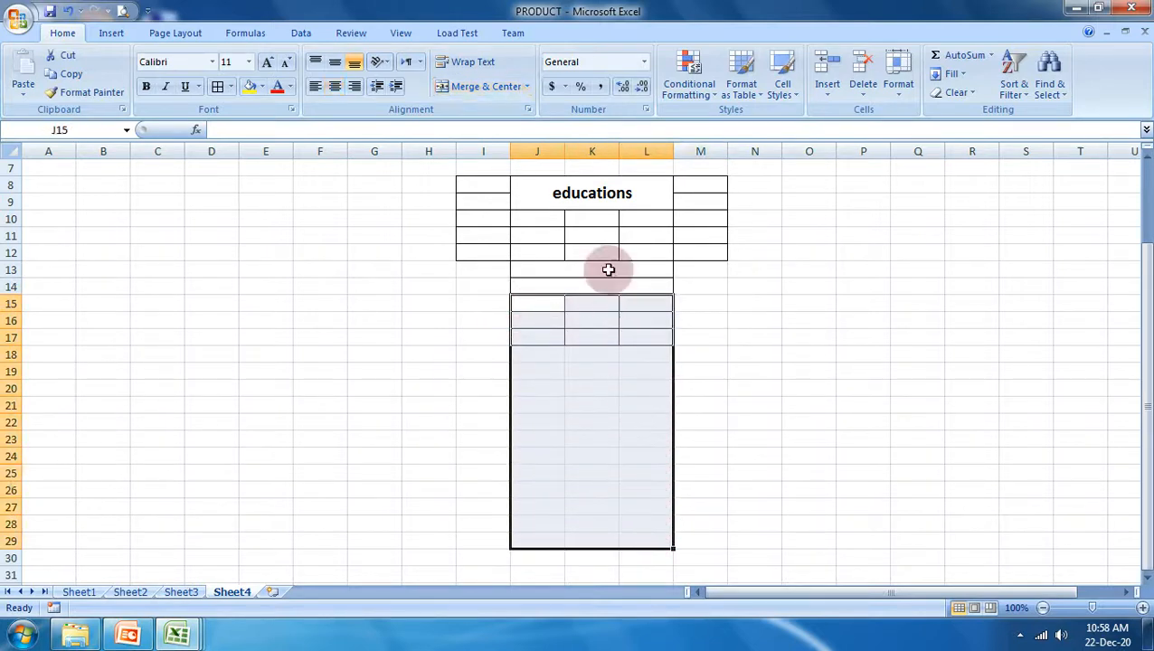
left_click(528, 87)
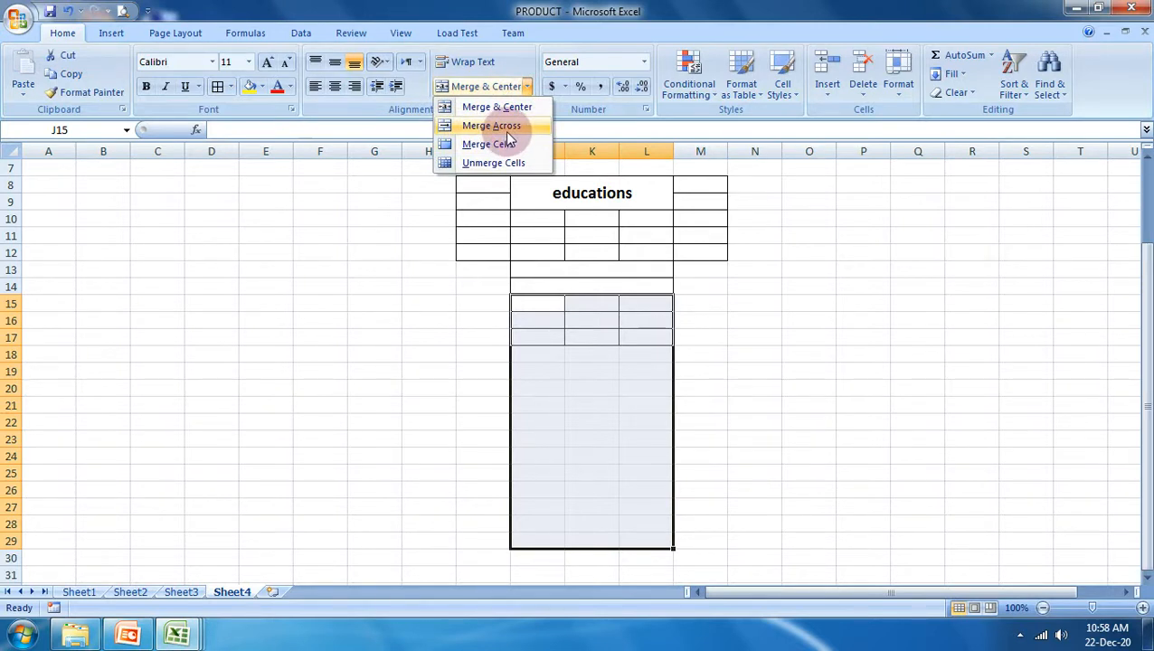
left_click(508, 132)
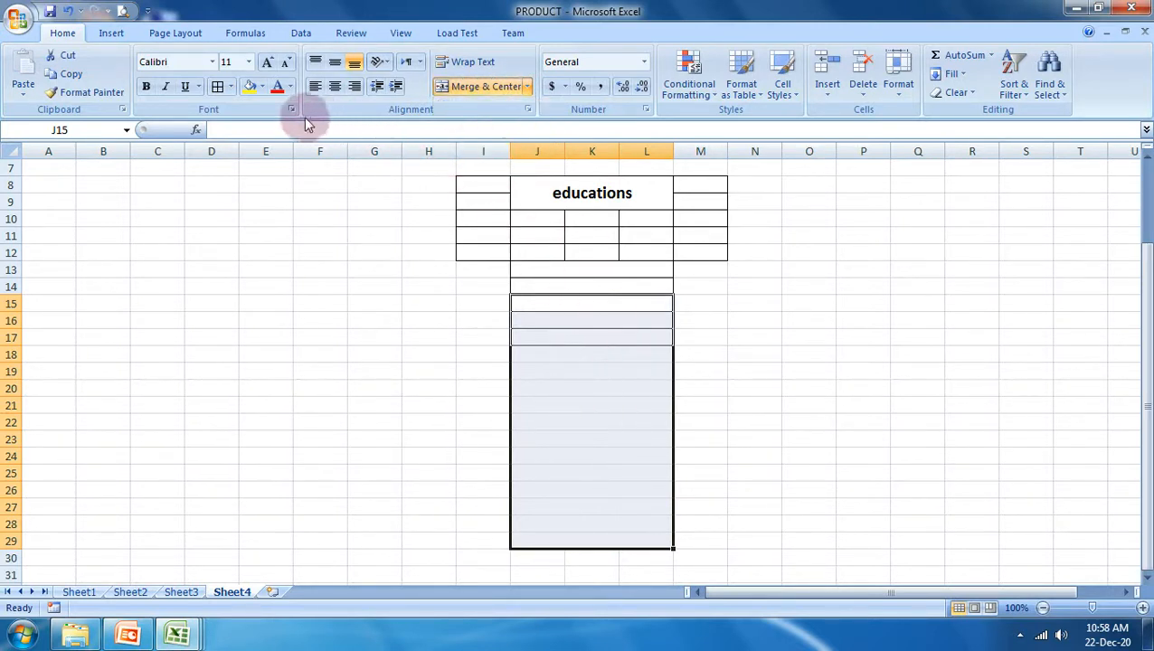
left_click(217, 87)
left_click_drag(583, 326, 598, 527)
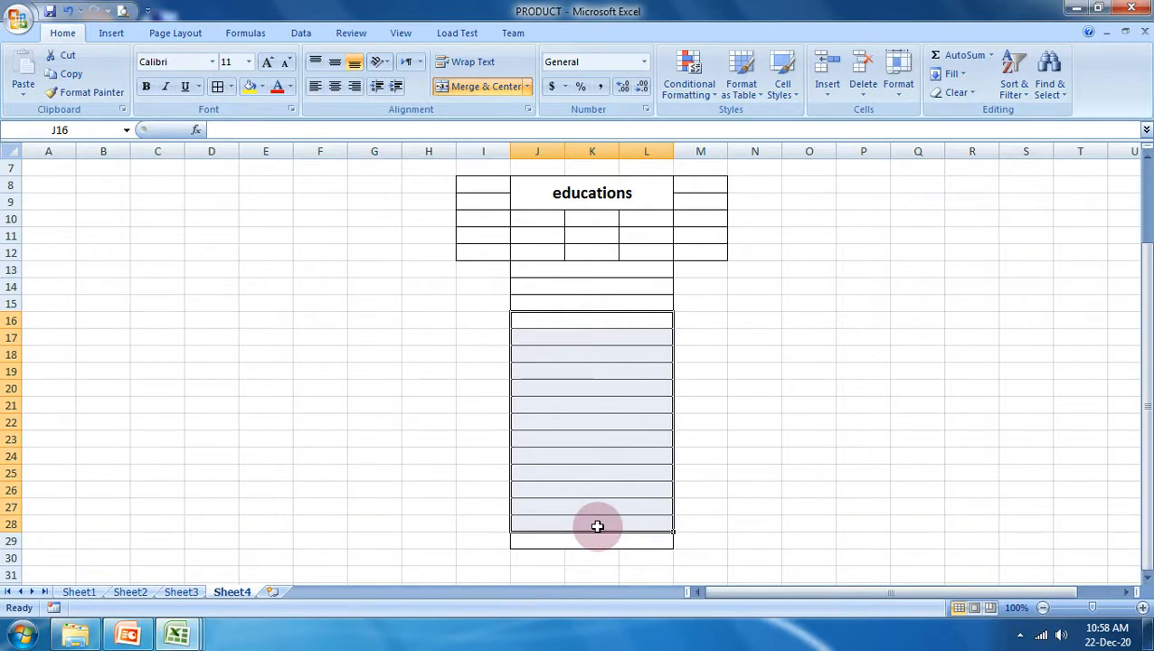
left_click(741, 447)
- Apply Merge Across to the range J30:L36 and add All Borders to it
scroll(723, 448, "down", 2)
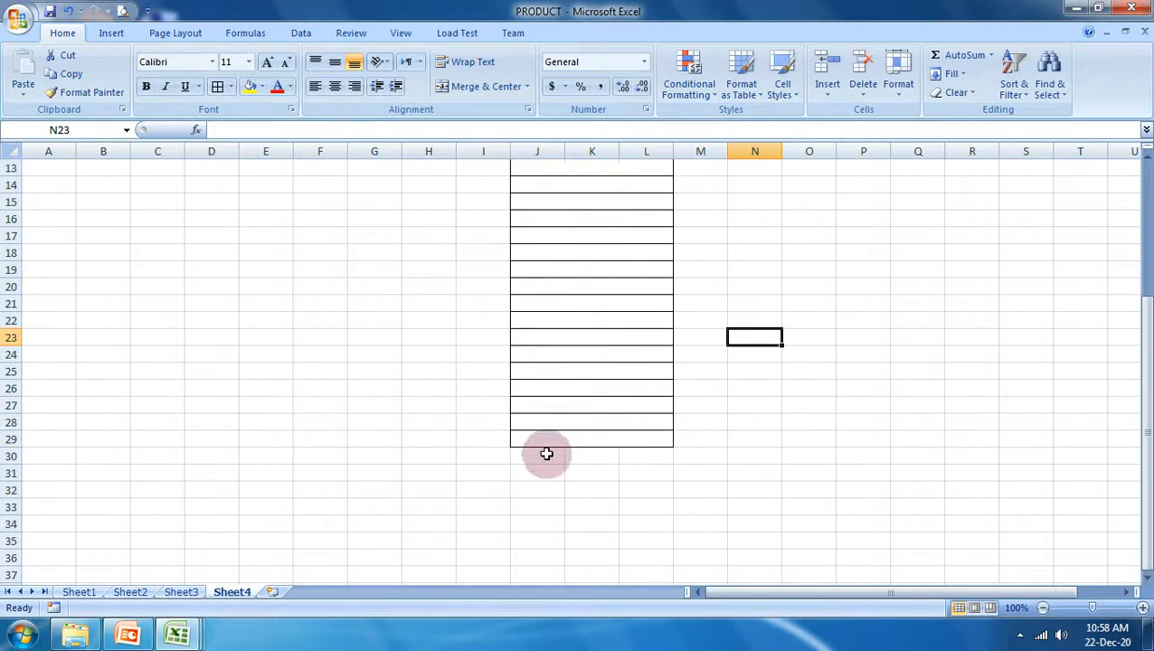
left_click_drag(546, 454, 638, 556)
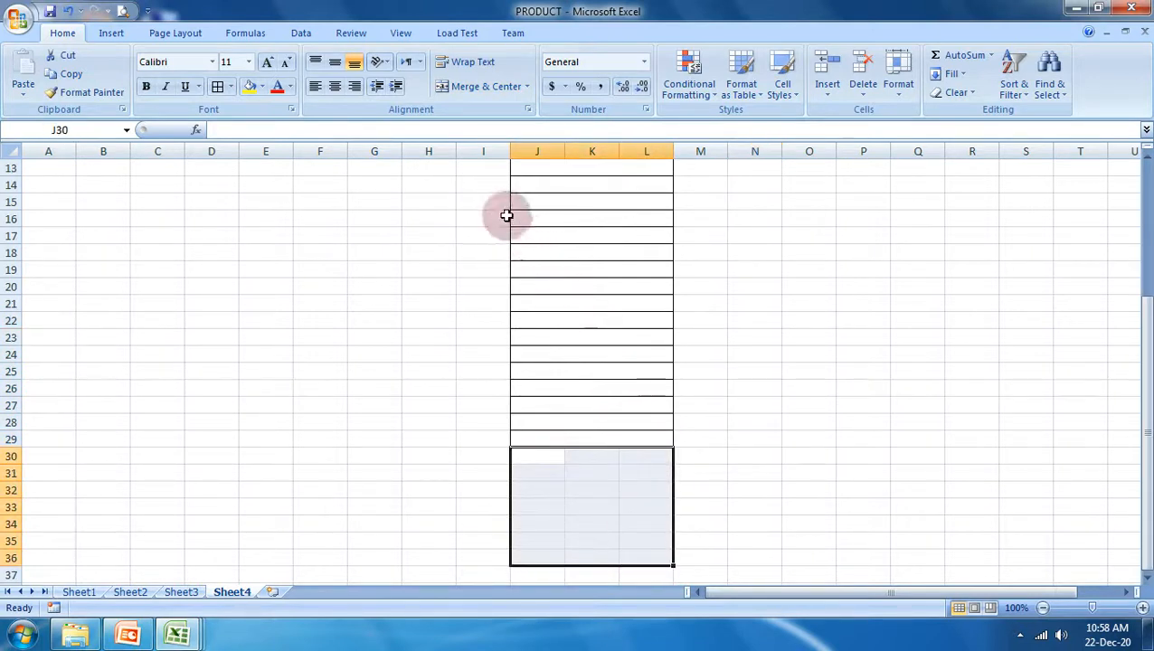
left_click(530, 87)
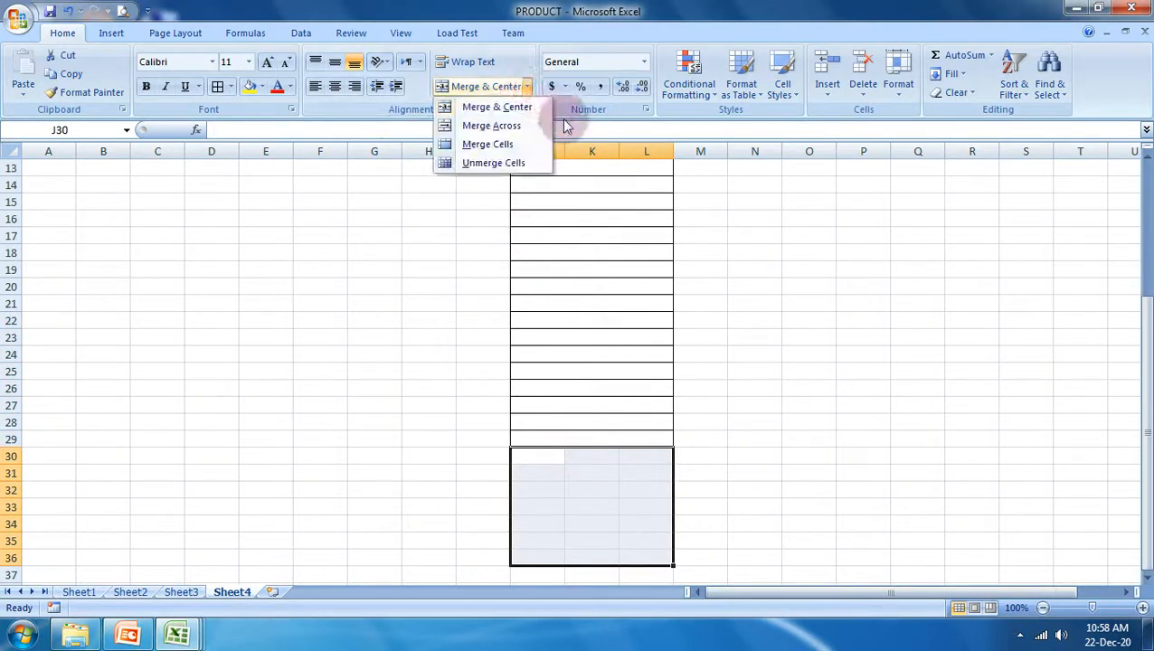
left_click(492, 131)
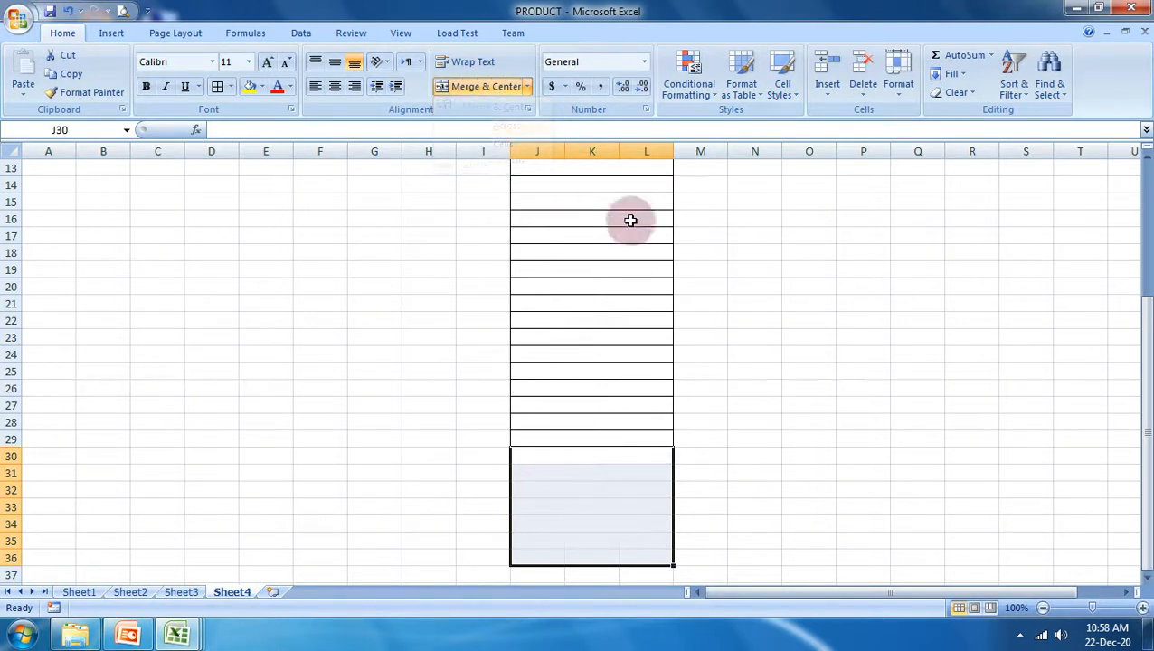
left_click(218, 86)
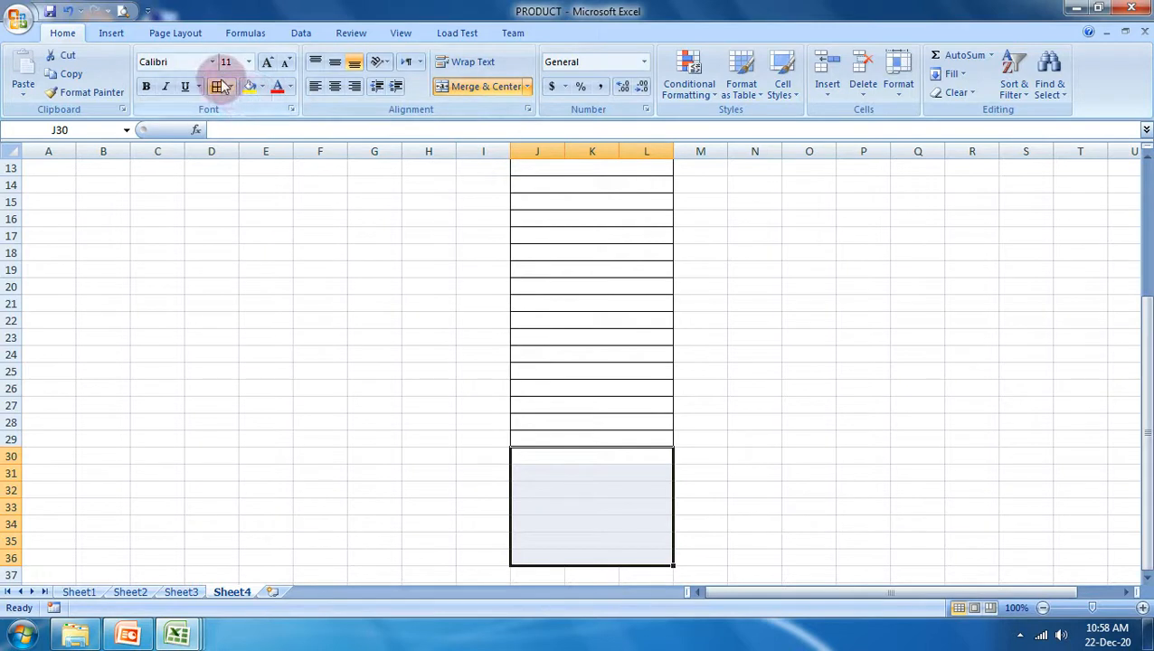
scroll(534, 375, "down", 2)
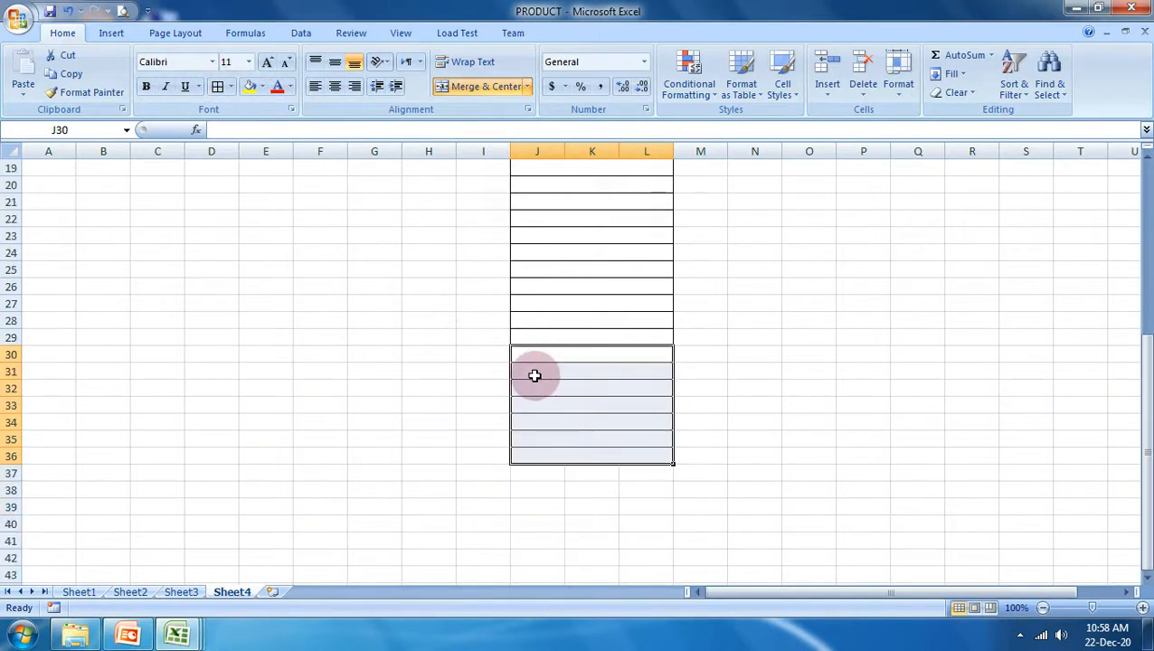
scroll(535, 375, "up", 6)
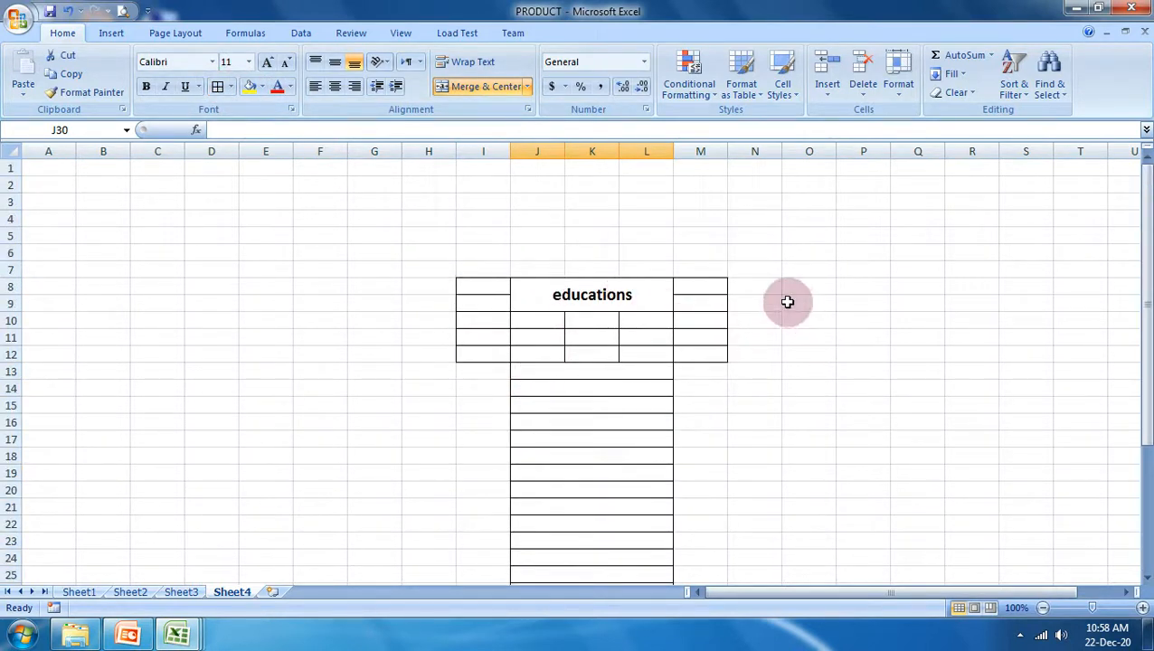
- Apply Merge & Center to the range O10:R14 and fill the merged cell with yellow
left_click_drag(791, 318, 974, 391)
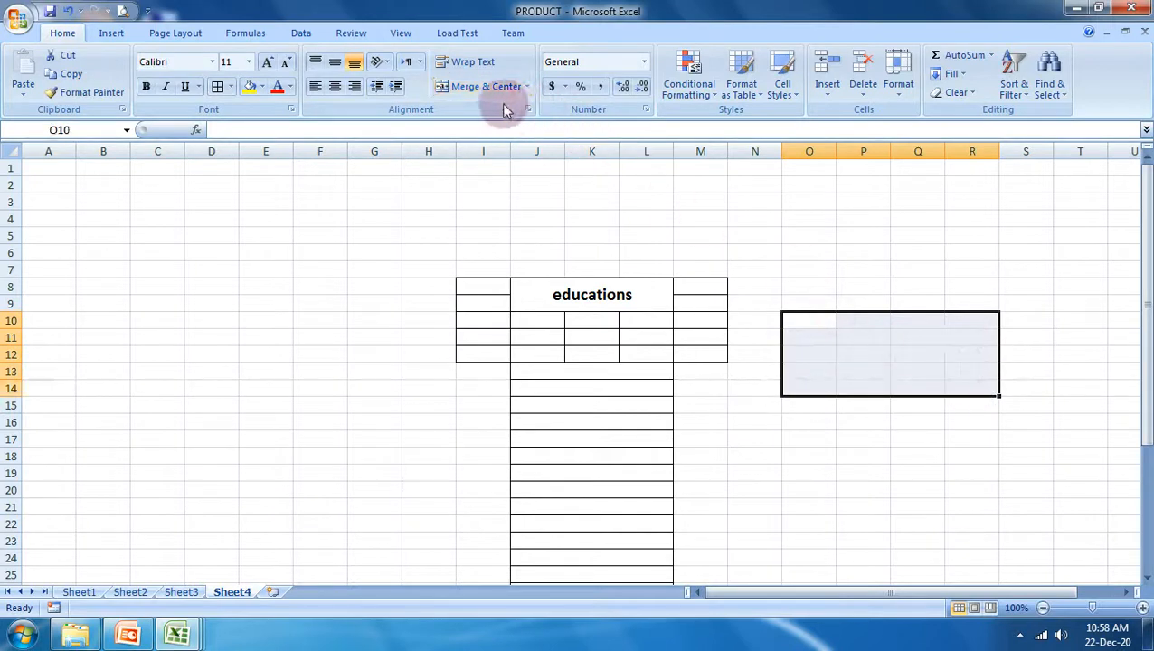
left_click(482, 90)
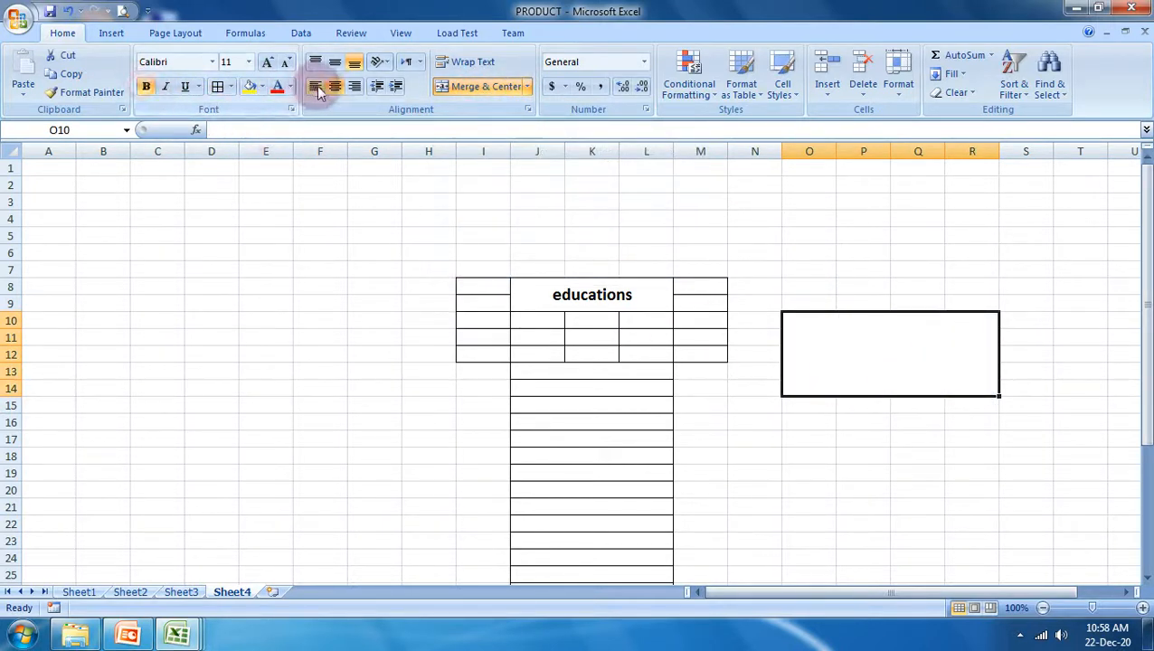
left_click(255, 84)
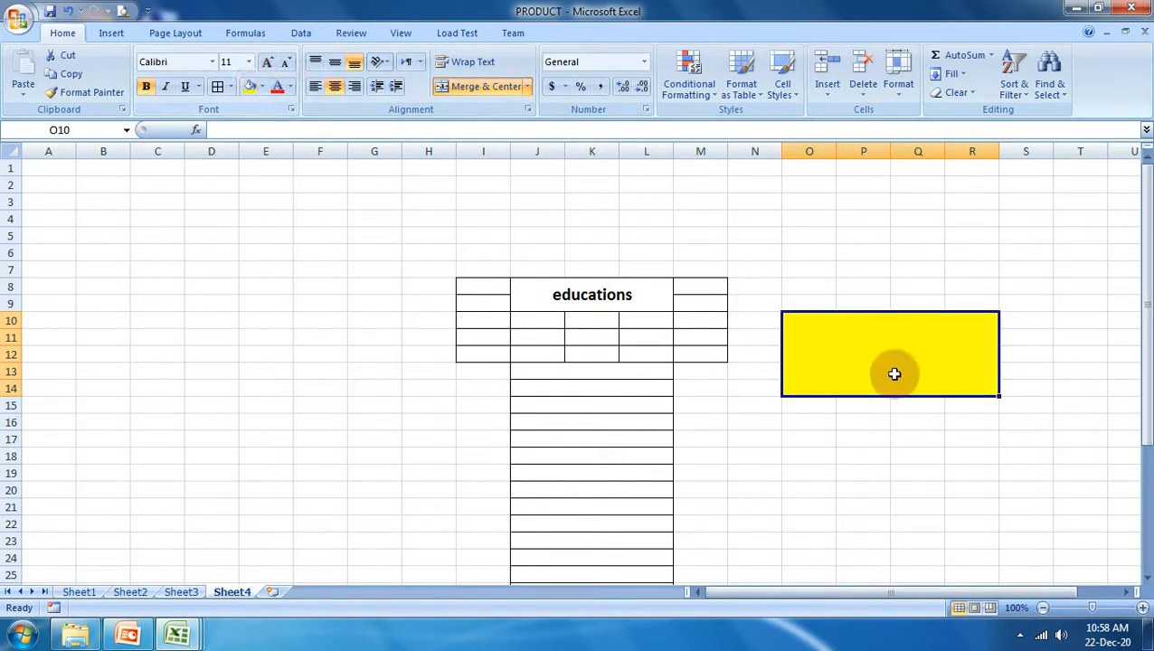
- Apply Merge & Center to the range O15:R15 directly below the yellow block and give it borders
scroll(902, 353, "down", 2)
left_click_drag(800, 304, 975, 307)
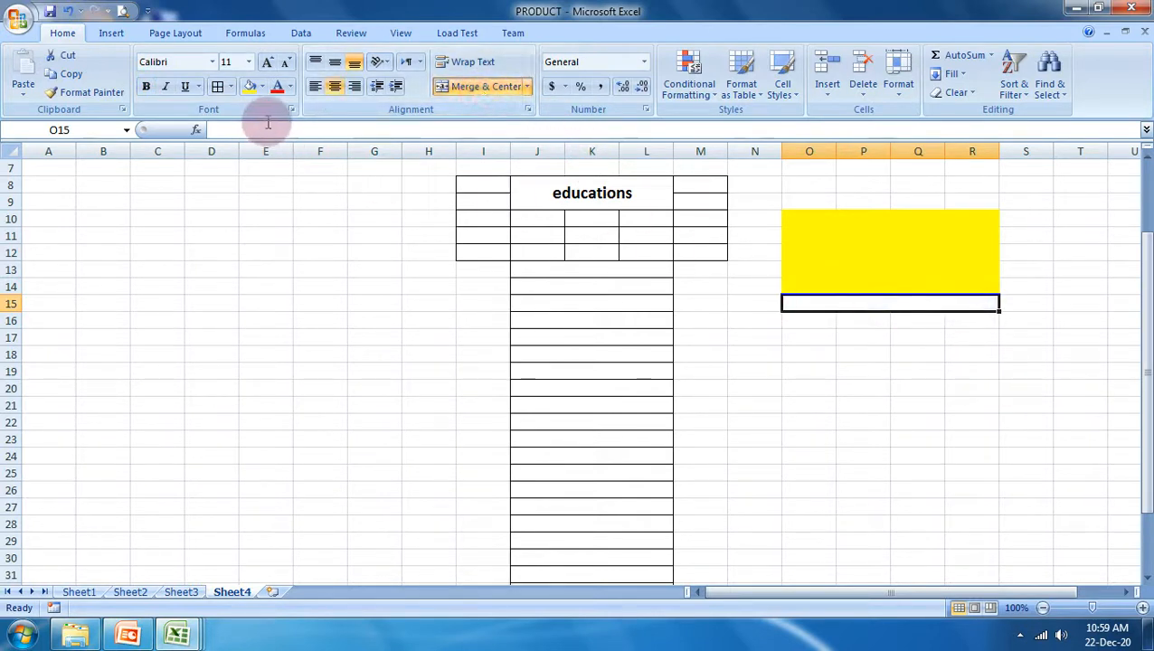
left_click(969, 407)
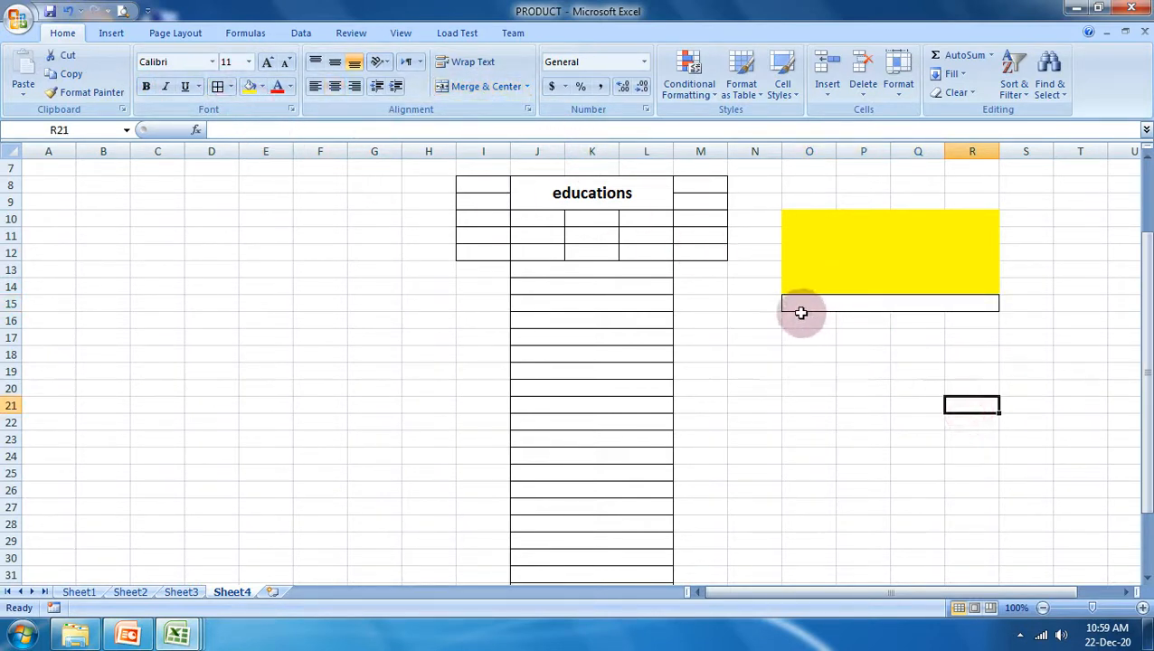
- Add All Borders to the range O16:R27 and apply Merge Across to its rows
left_click_drag(807, 313, 984, 508)
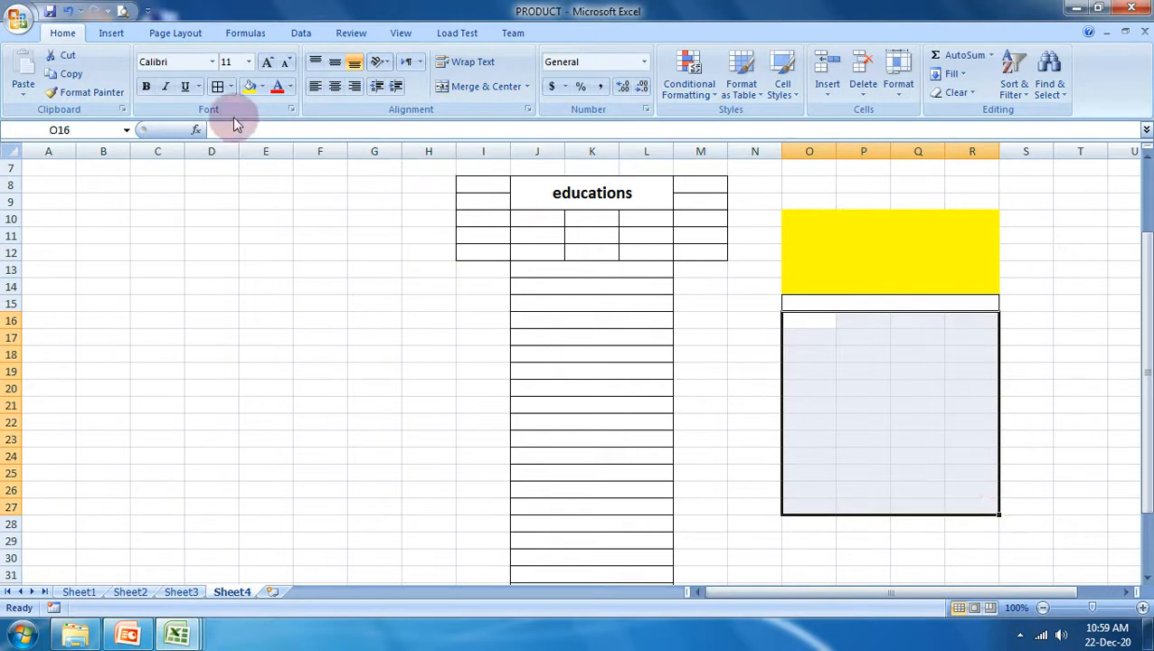
left_click(218, 86)
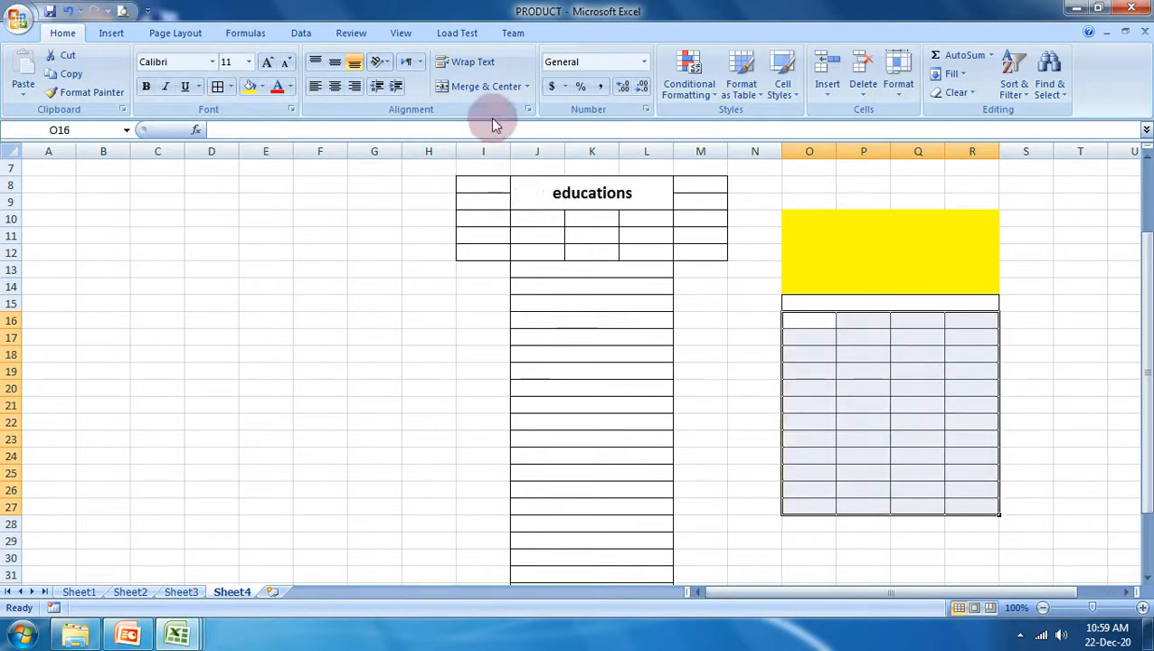
left_click(529, 87)
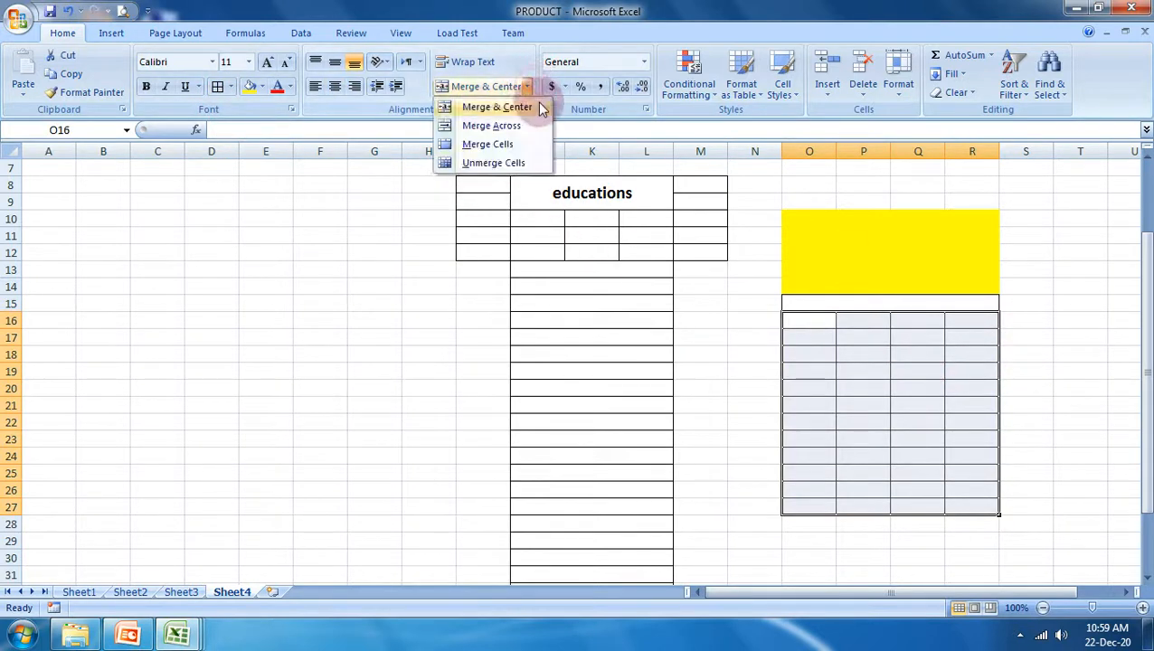
left_click(505, 129)
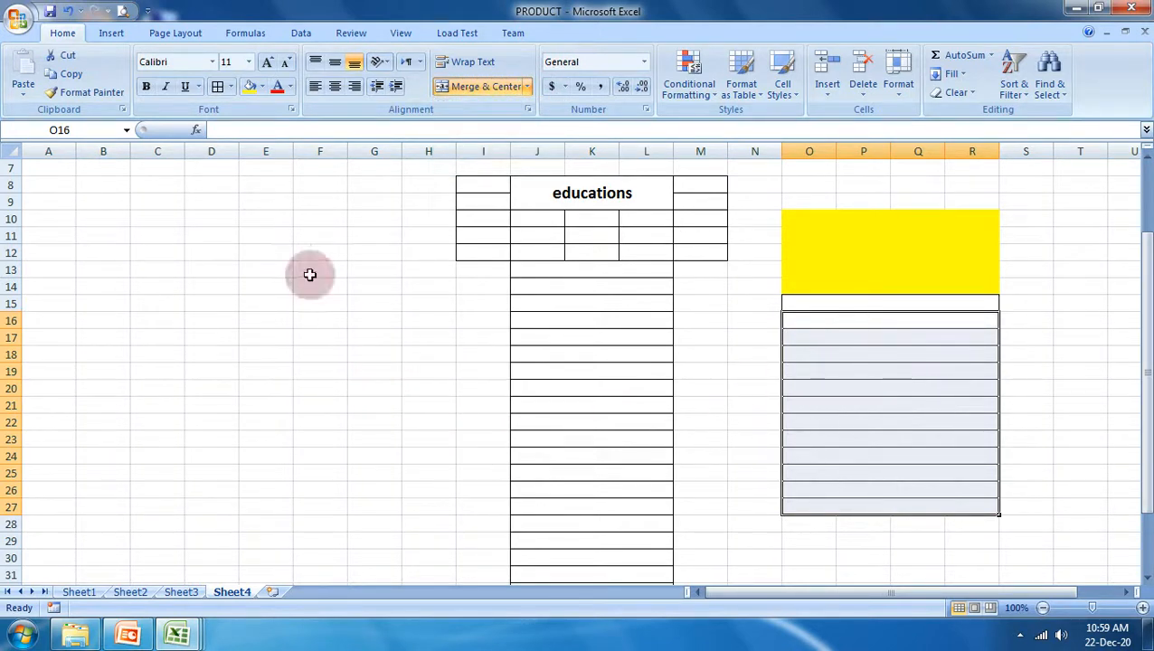
- Combine the range D11:E14 into one cell with Merge Cells
left_click_drag(210, 236, 268, 279)
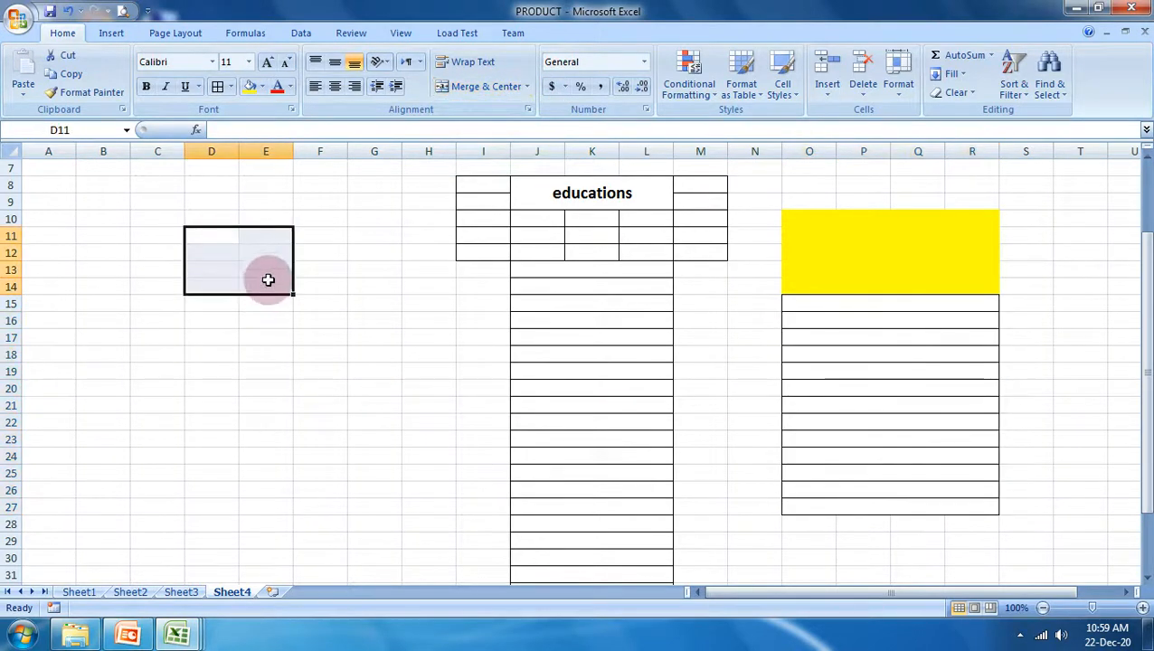
left_click(528, 87)
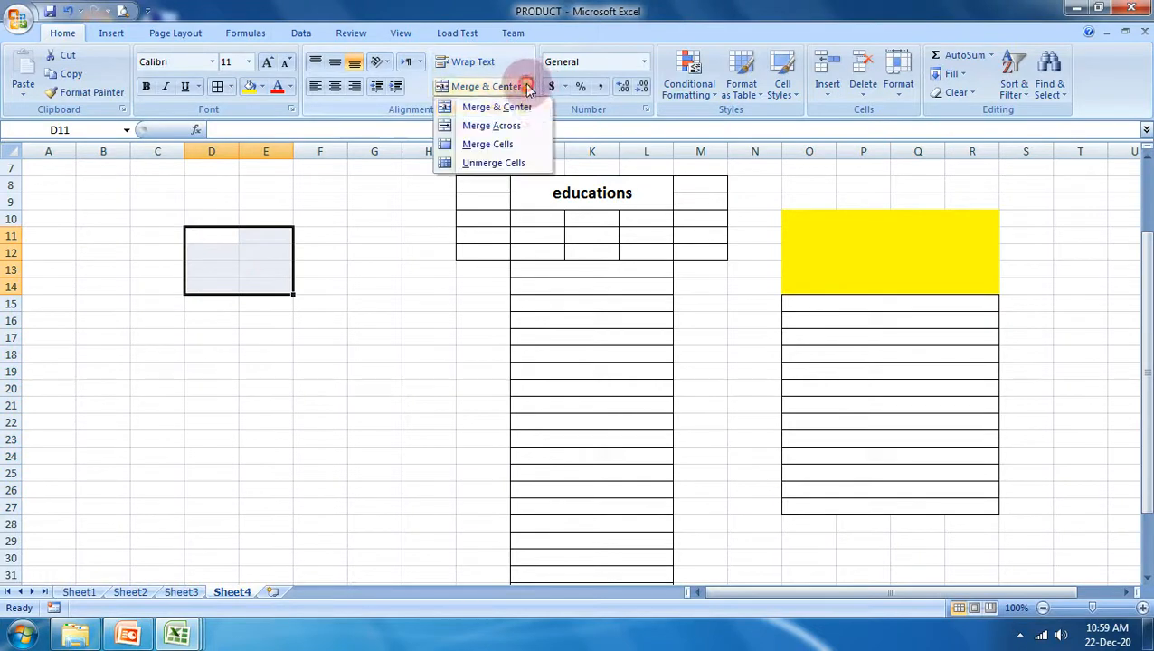
left_click(515, 147)
left_click(276, 256)
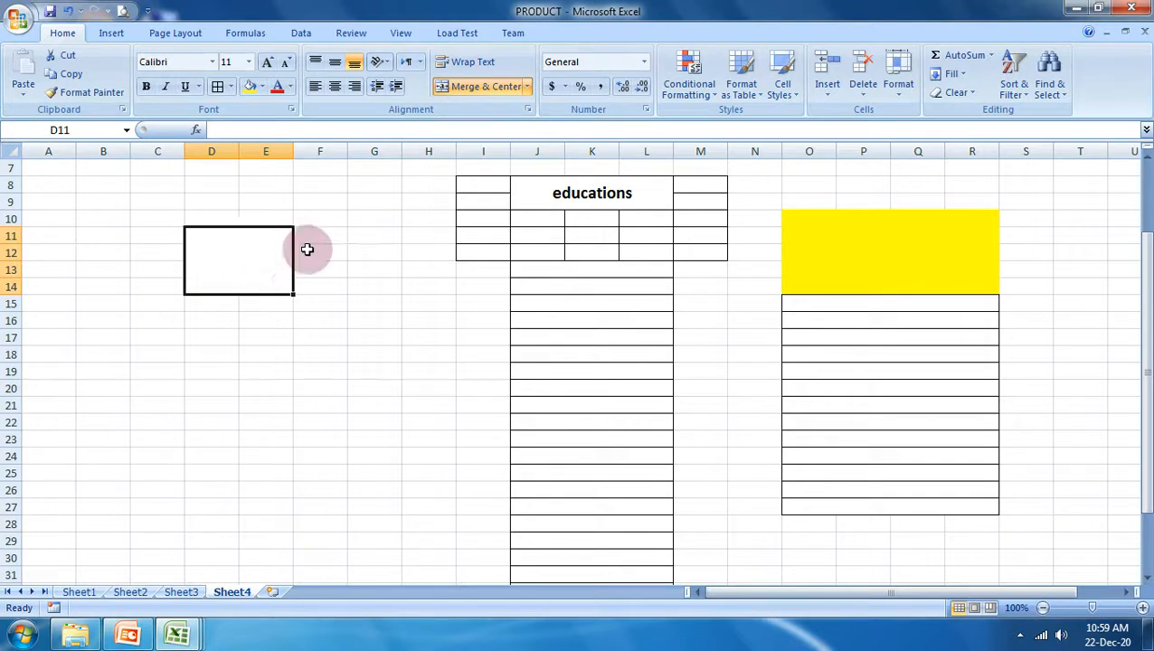
left_click(566, 190)
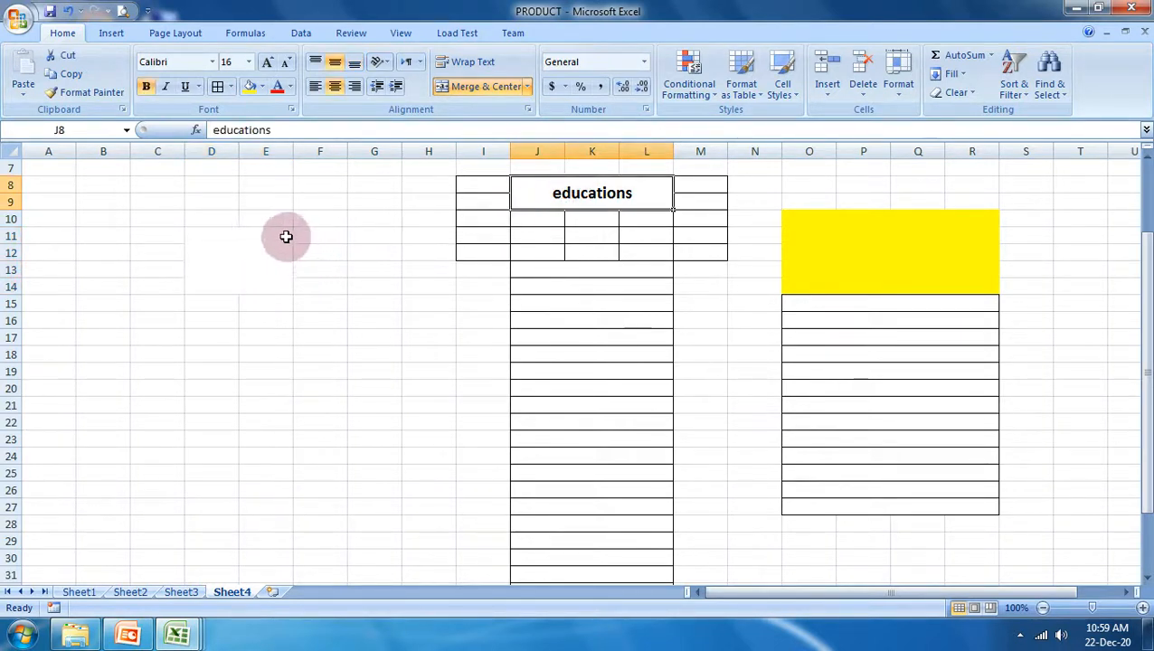
- Enter the sample text 5646fffh in cell H40
scroll(403, 561, "down", 6)
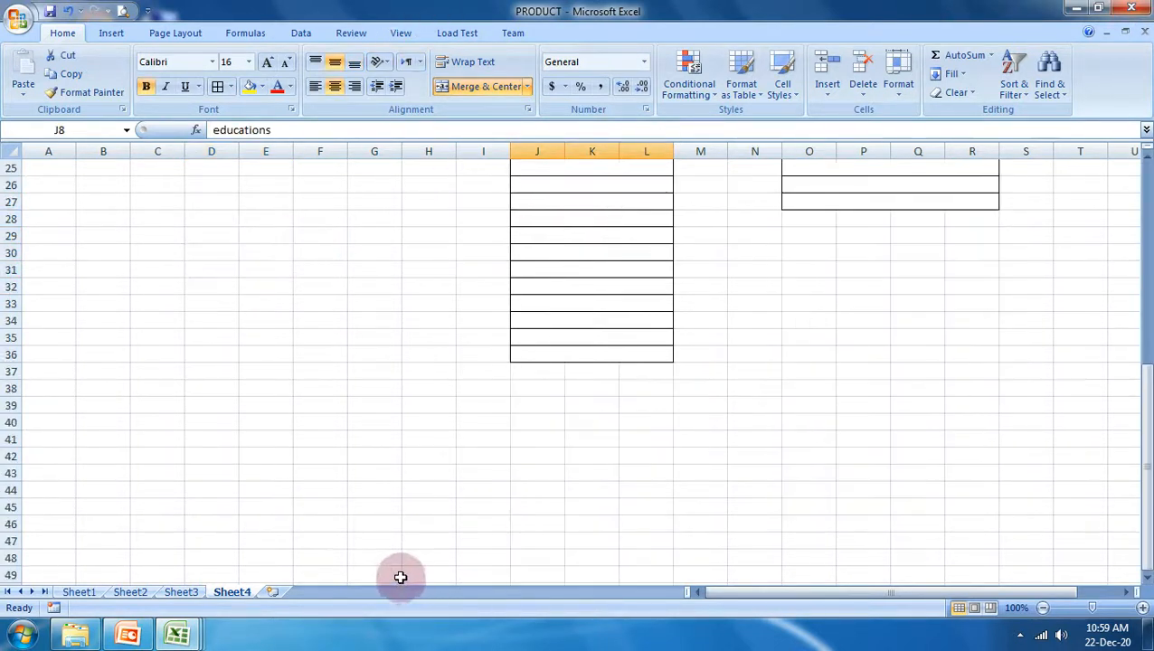
left_click(414, 422)
type("5")
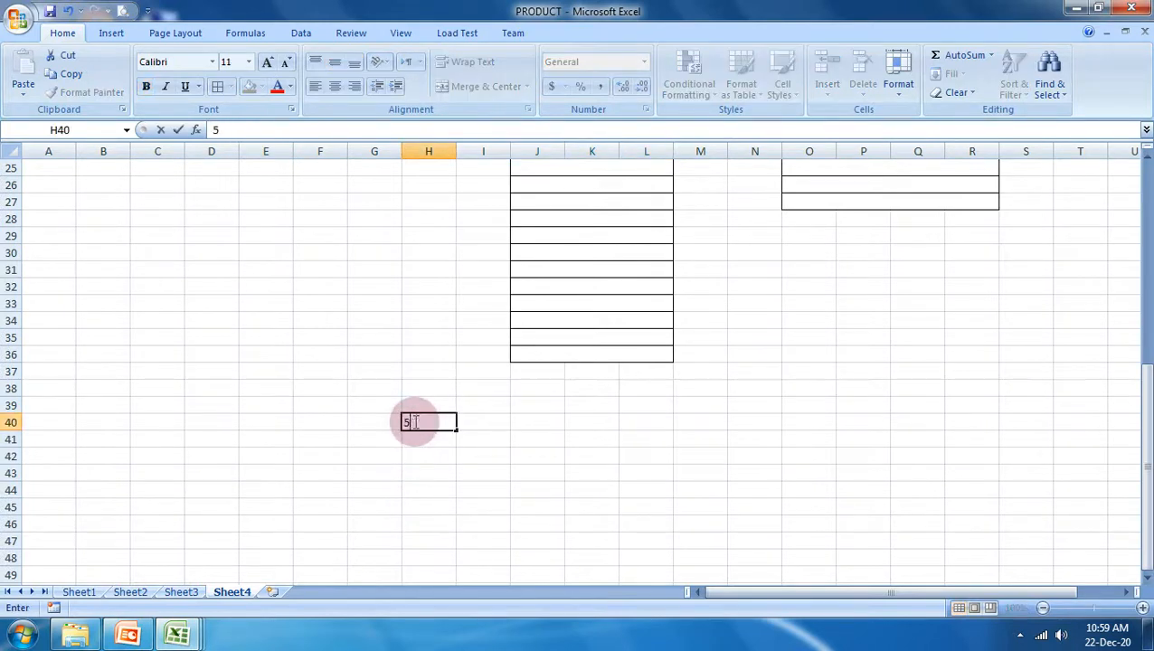
type("646fffh")
left_click(541, 488)
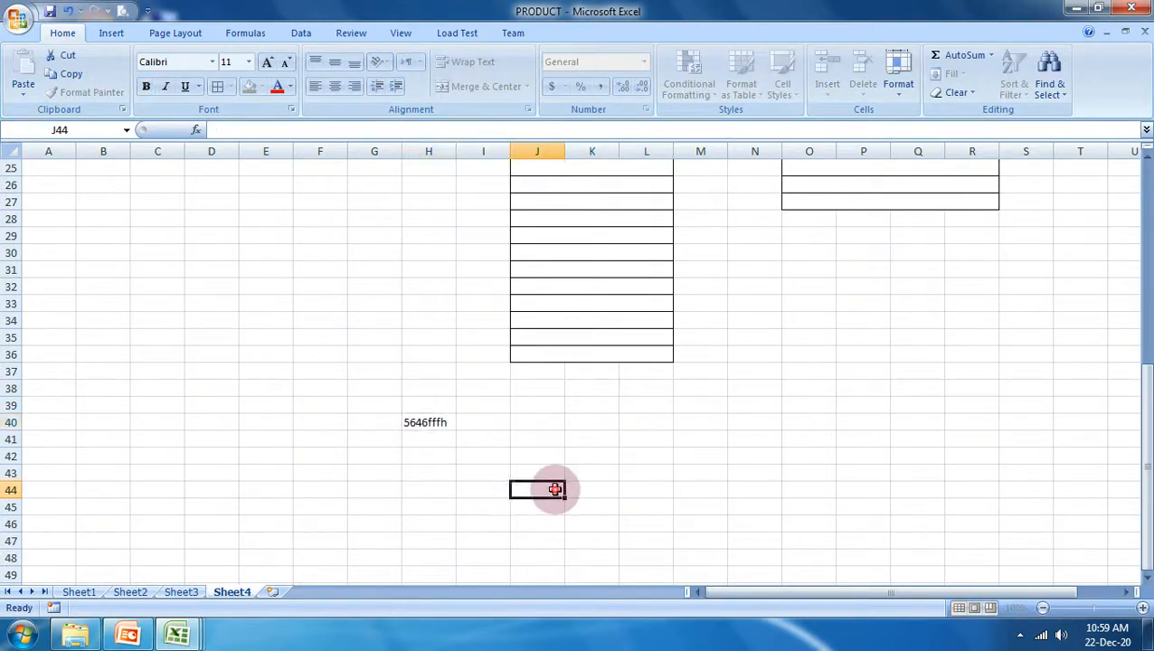
- Apply Merge Cells to the range H40:L45 containing the sample text
left_click_drag(426, 423, 647, 511)
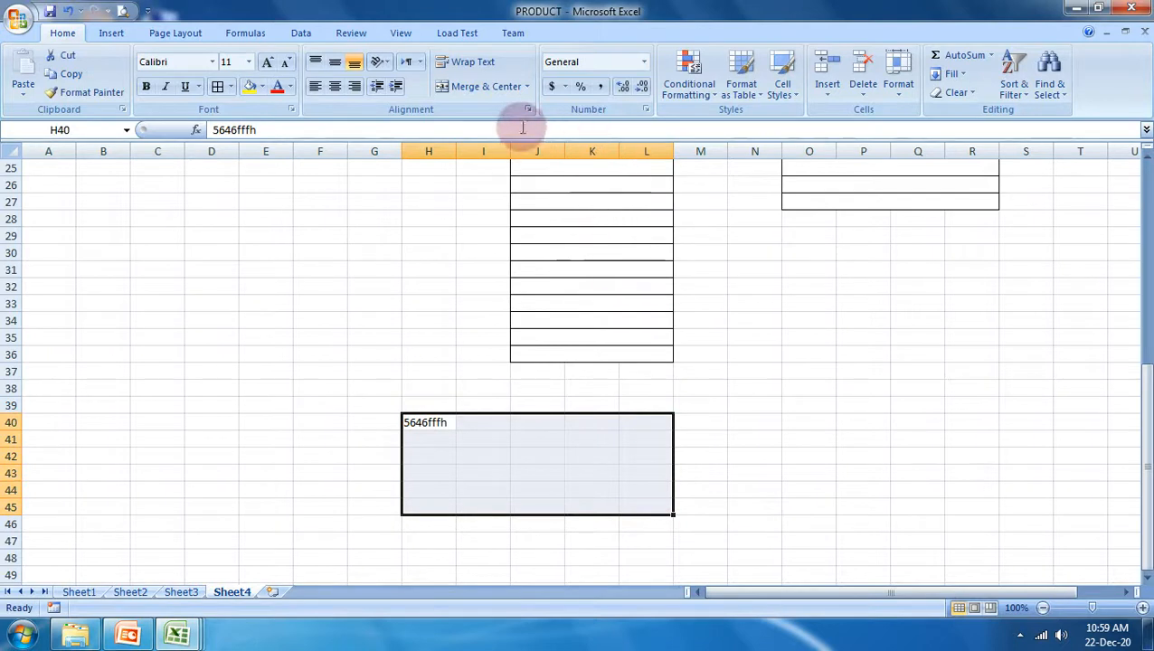
left_click(527, 87)
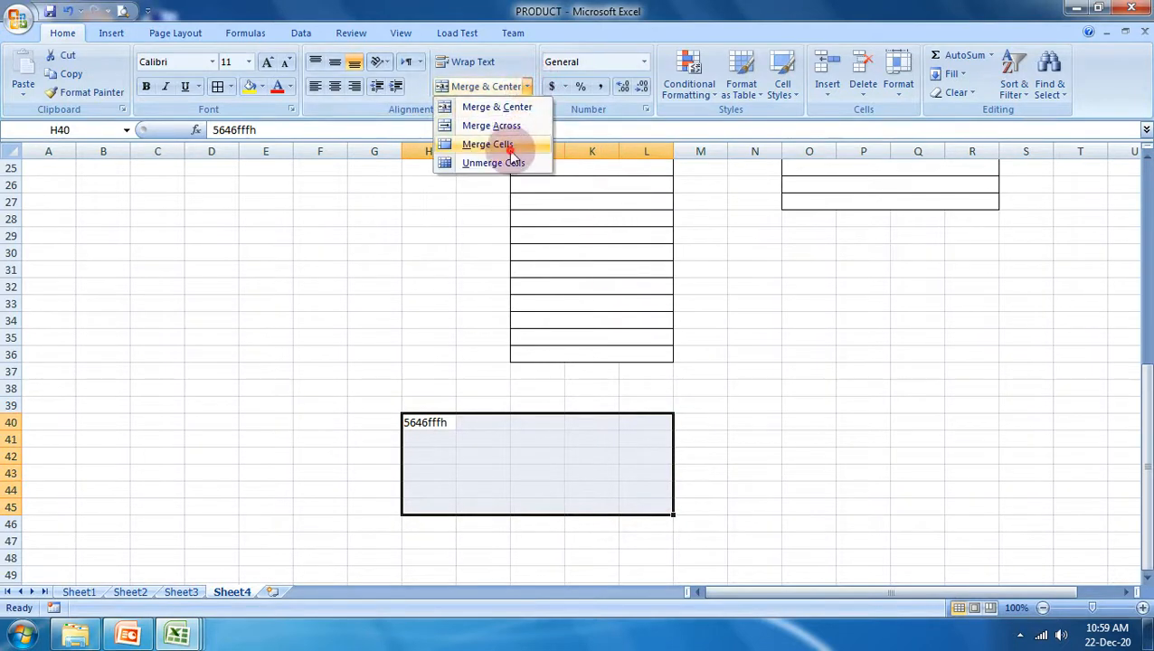
left_click(481, 146)
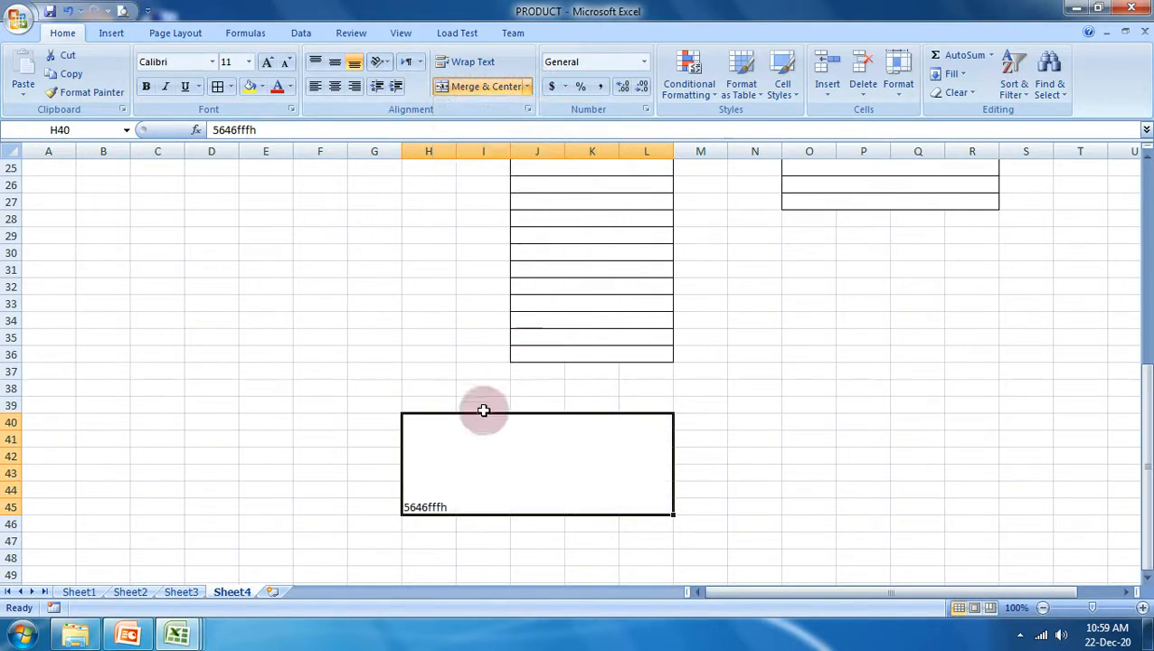
- Center the text in the merged H40:L45 block with Merge & Center and Middle Align
left_click(314, 64)
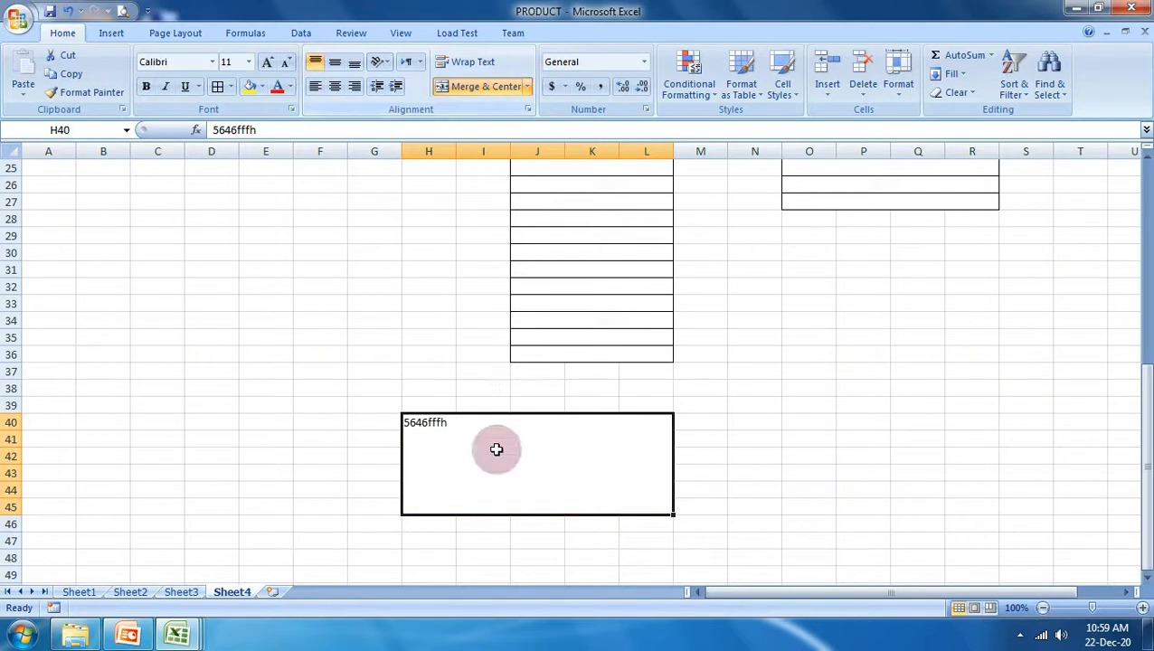
left_click(479, 86)
left_click(477, 88)
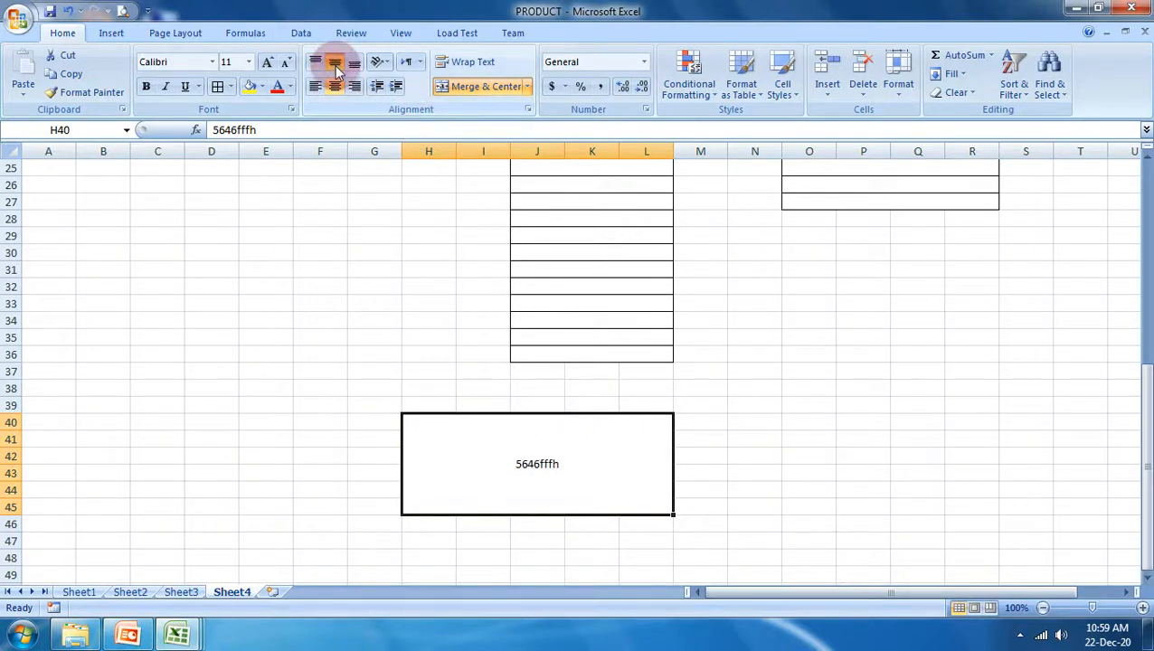
- Unmerge the sample block H40:L45 and the bordered range from the educations heading down to row 34, J8:L34
left_click(526, 87)
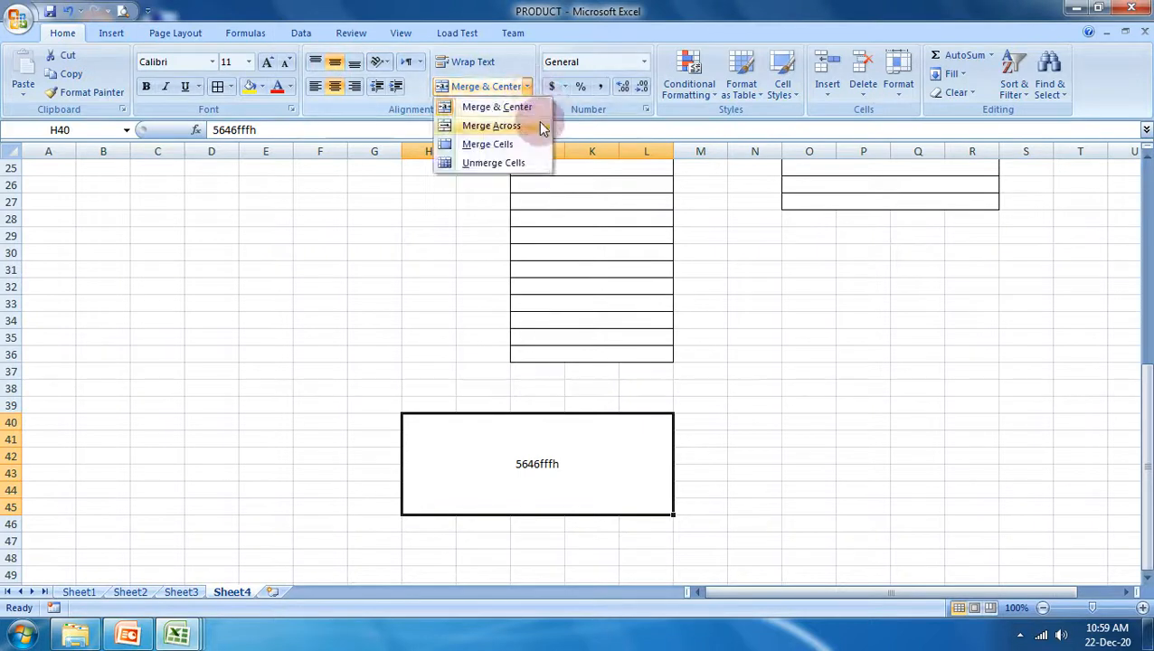
left_click(504, 165)
scroll(579, 235, "up", 8)
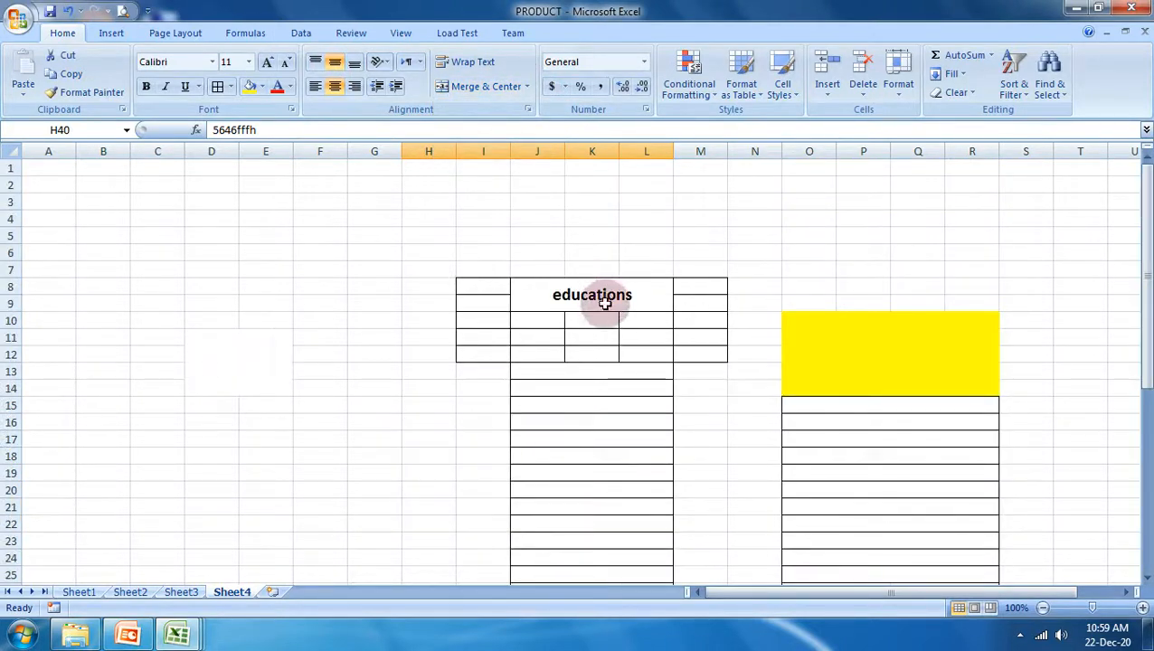
left_click_drag(605, 303, 571, 548)
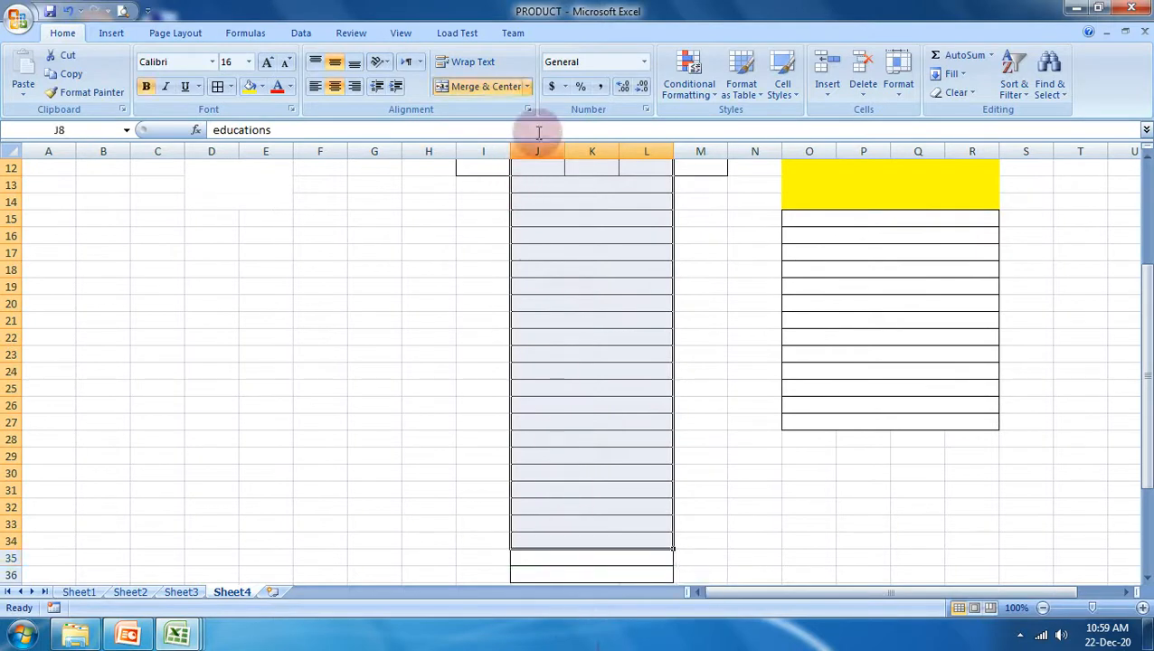
left_click(527, 86)
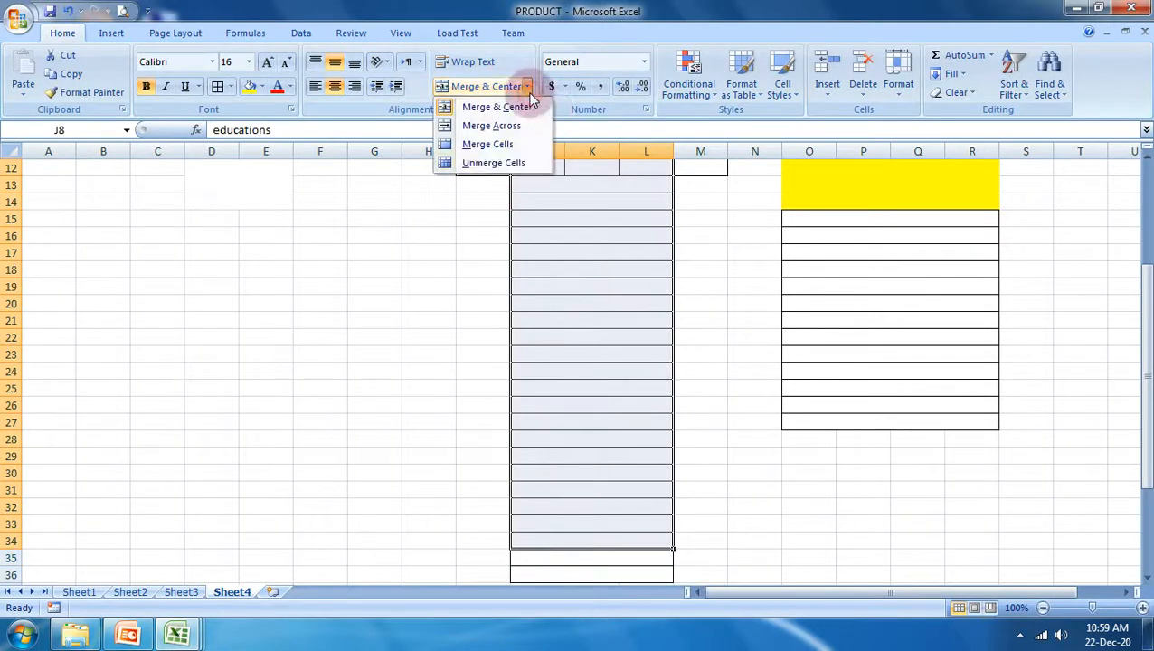
left_click(512, 165)
scroll(579, 344, "up", 4)
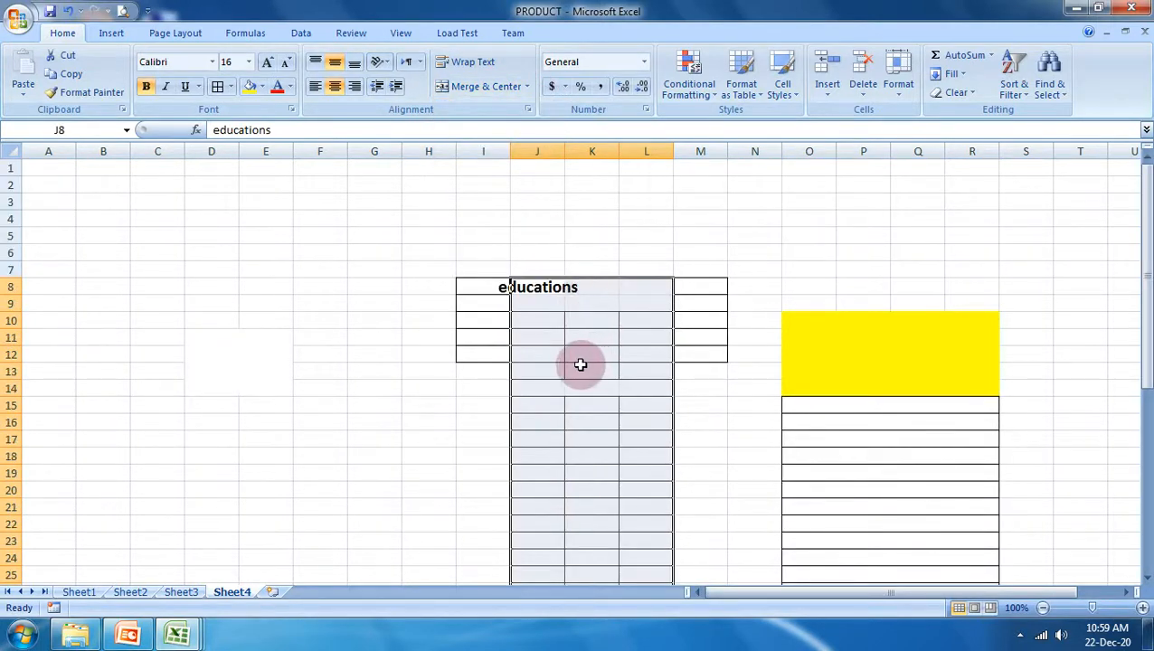
- Unmerge the yellow block O10:R14 back into individual cells
left_click(920, 371)
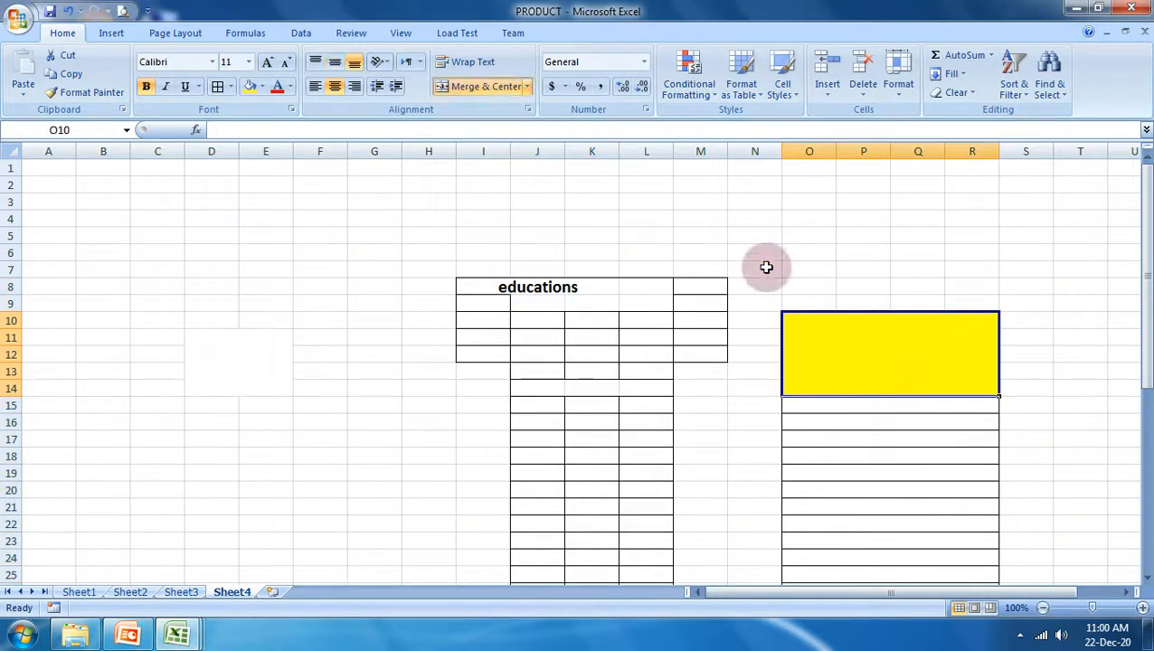
left_click(527, 86)
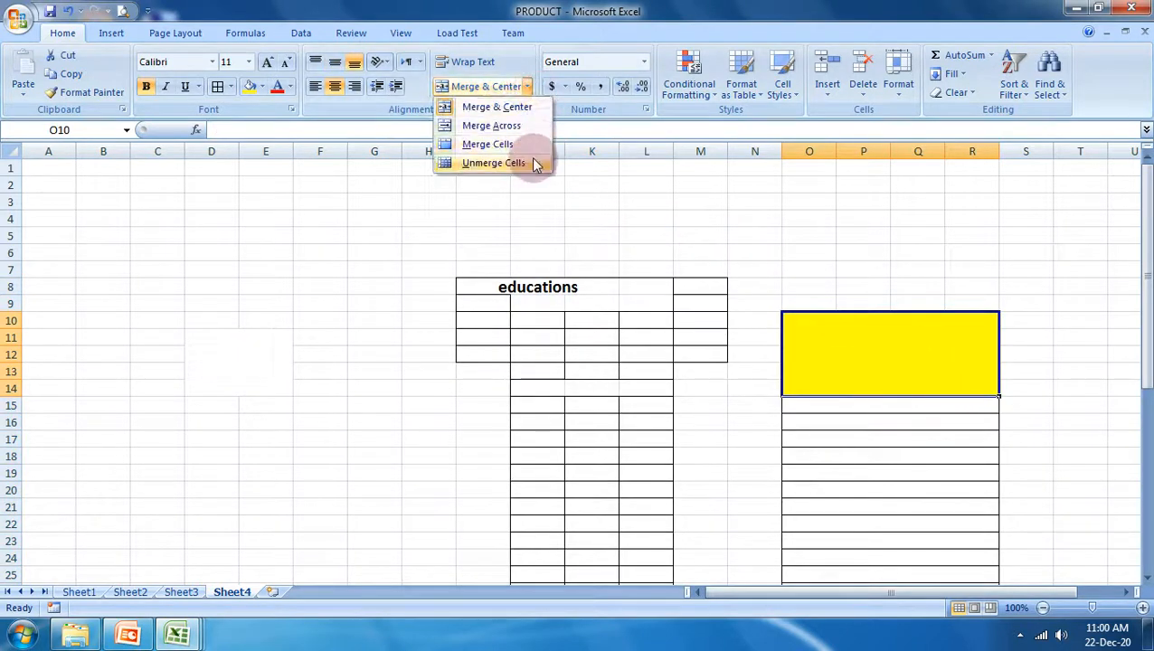
left_click(498, 168)
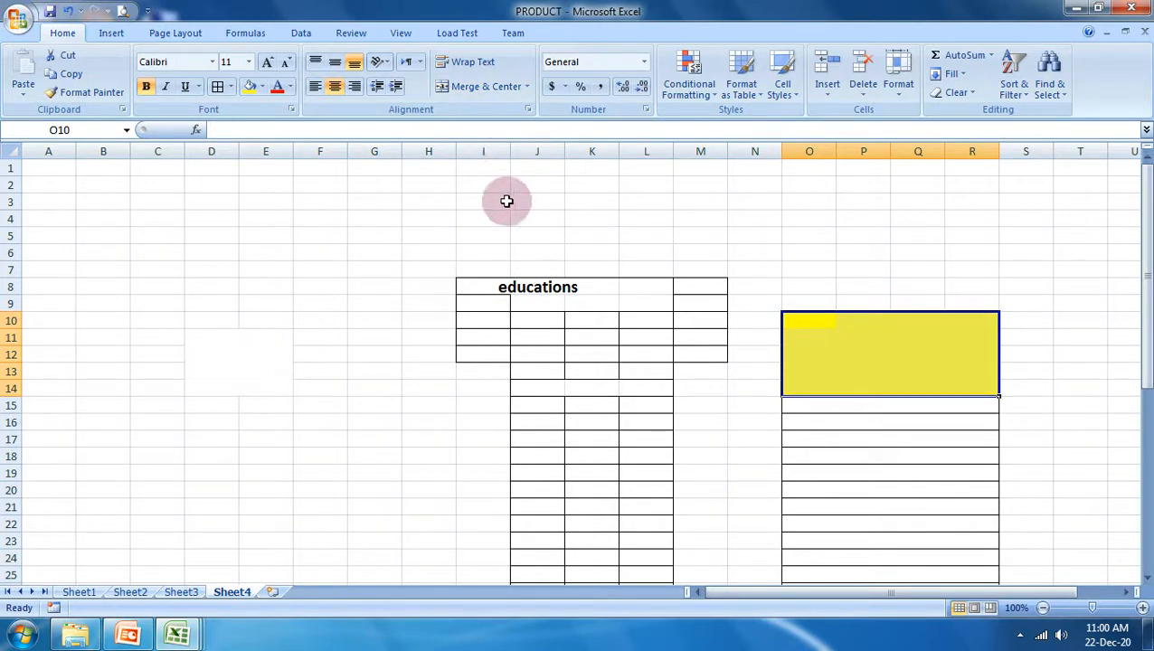
left_click(590, 249)
scroll(586, 246, "down", 16)
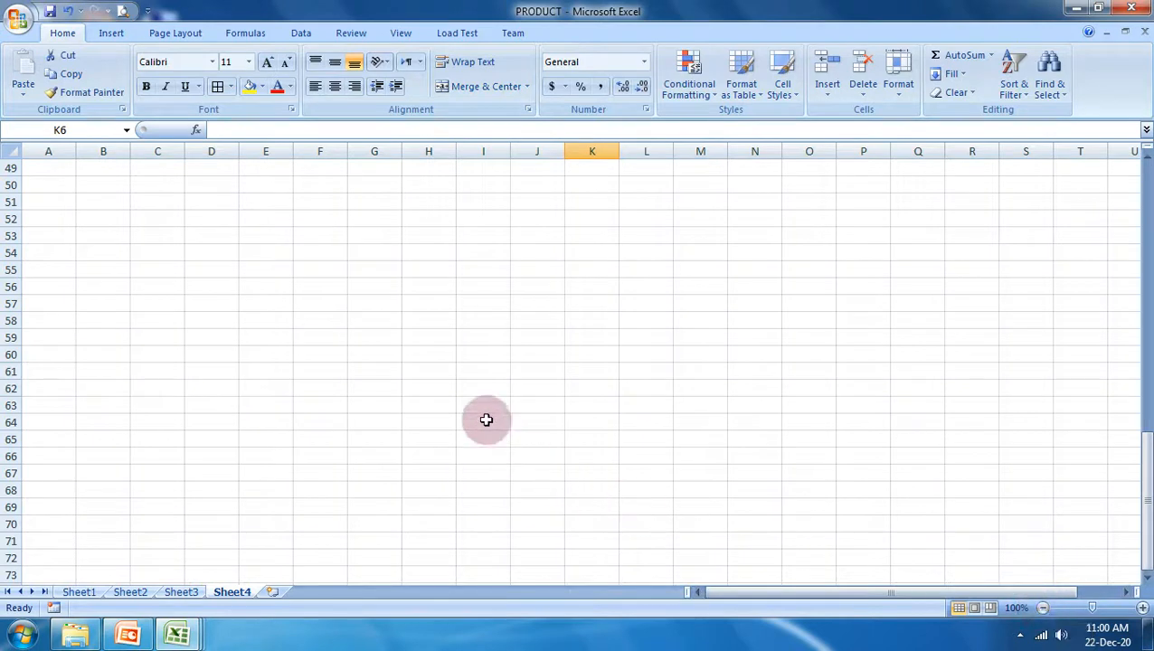
scroll(486, 420, "up", 16)
left_click(327, 237)
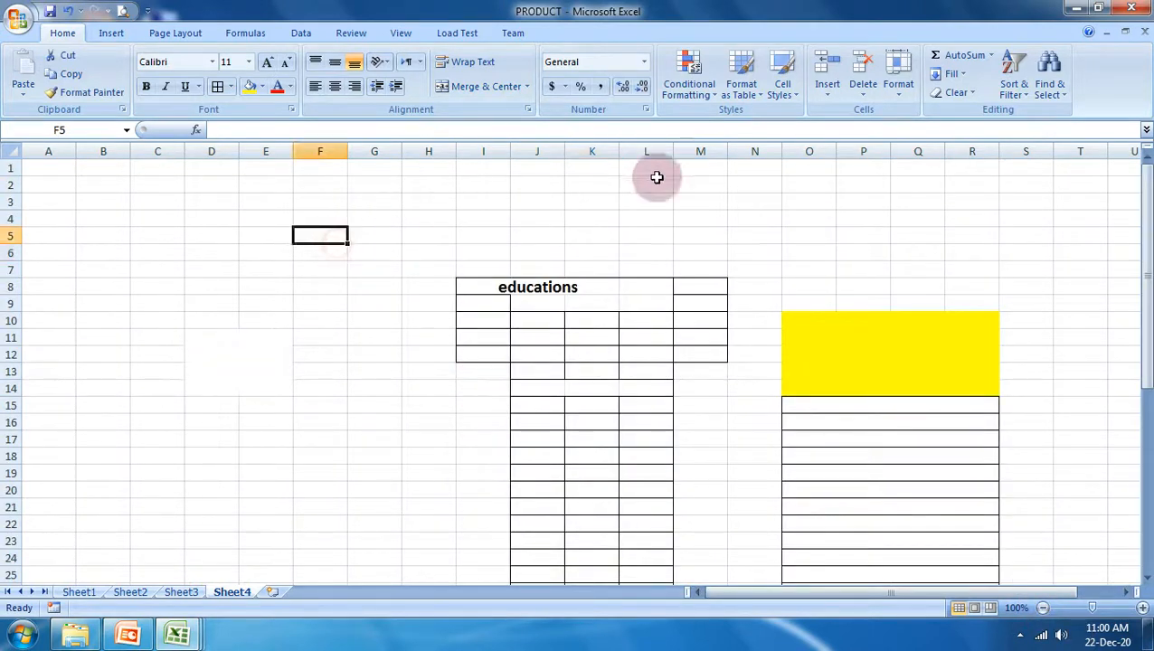